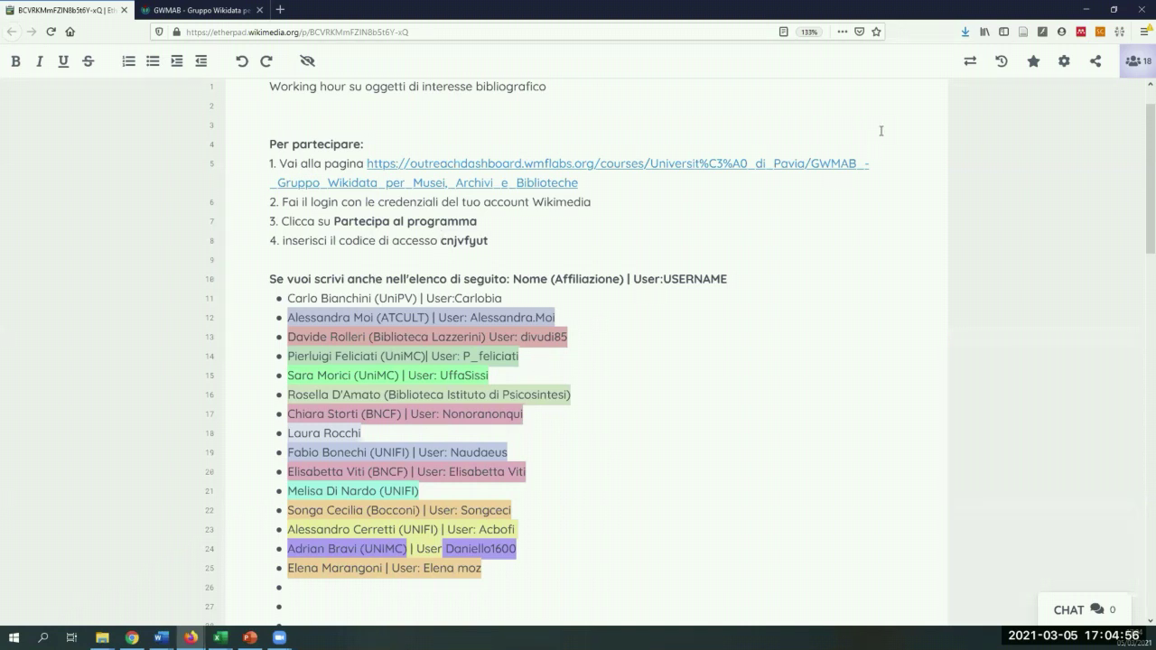
From the Etherpad notes, open the spreadsheet of articles without keywords.
{"action": "left_click", "coordinate": [201, 11]}
{"action": "scroll", "coordinate": [1138, 228], "scroll_direction": "up", "scroll_amount": 3}
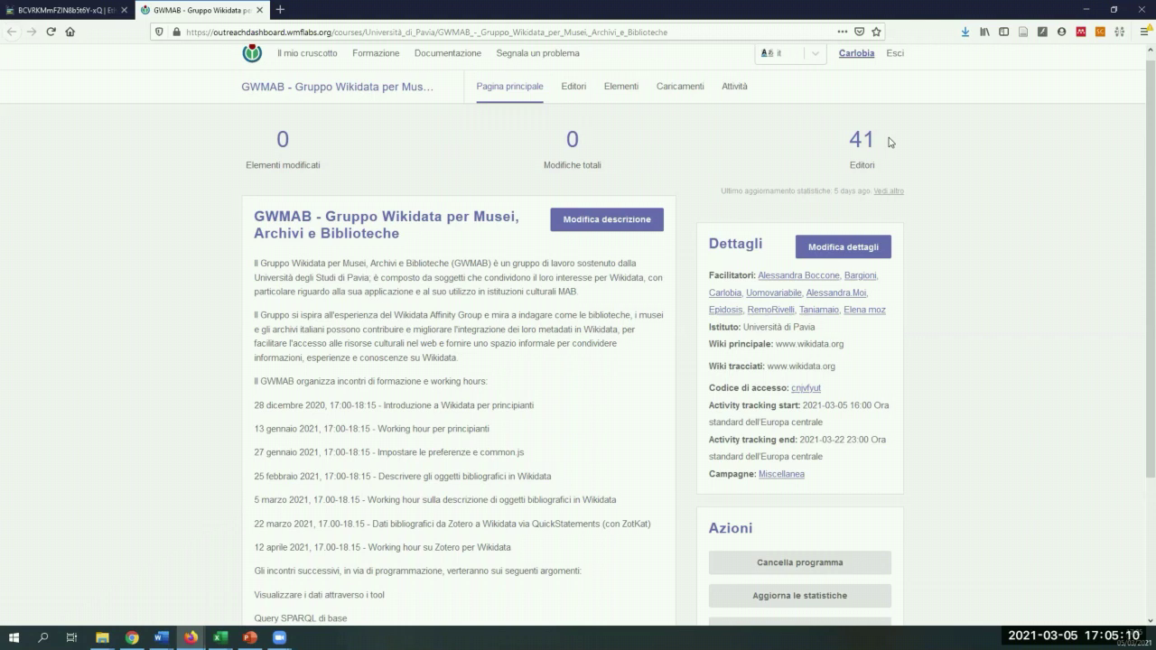
{"action": "left_click", "coordinate": [70, 11]}
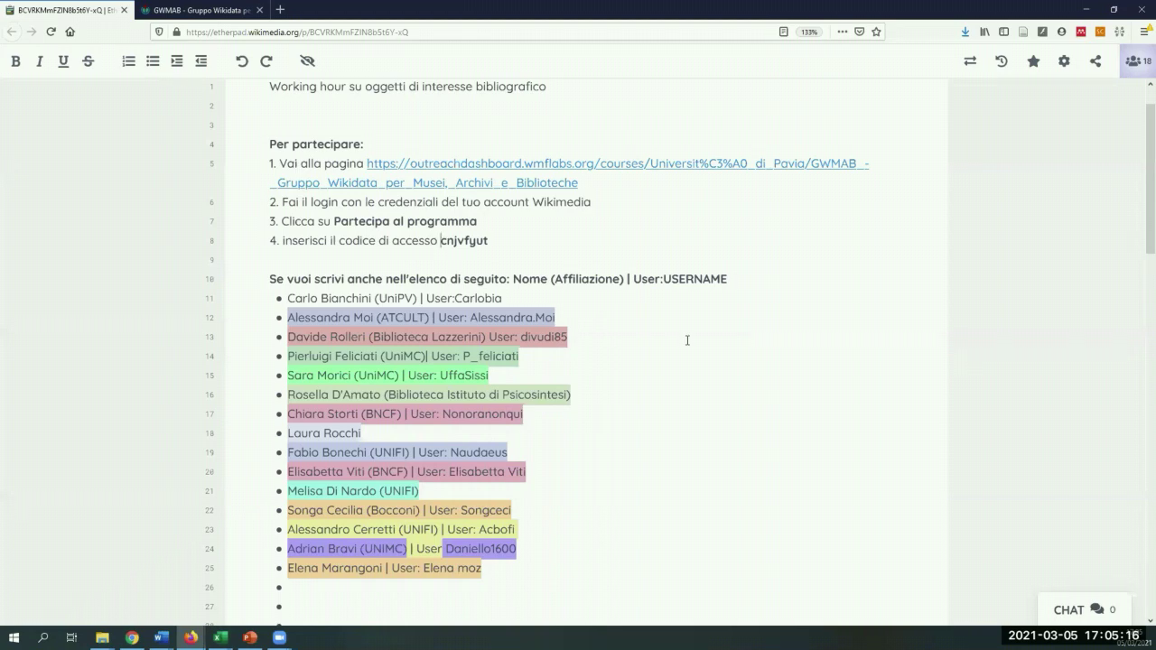
{"action": "scroll", "coordinate": [686, 341], "scroll_direction": "down", "scroll_amount": 3}
{"action": "scroll", "coordinate": [687, 340], "scroll_direction": "down", "scroll_amount": 7}
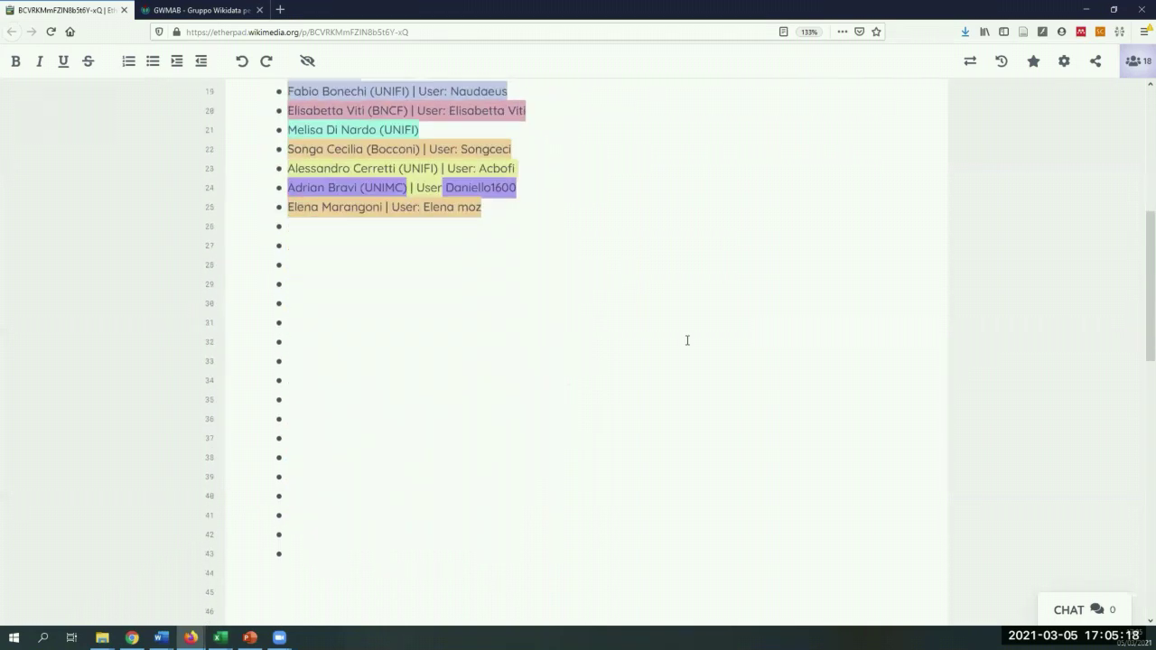
{"action": "scroll", "coordinate": [688, 341], "scroll_direction": "down", "scroll_amount": 2}
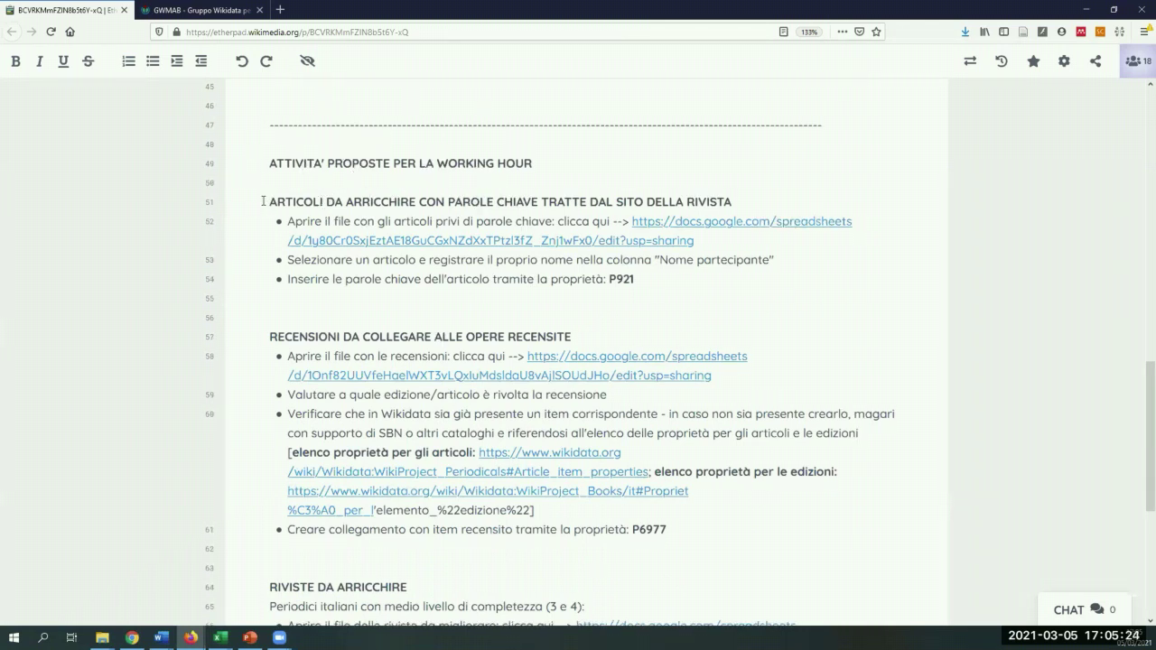
{"action": "left_click_drag", "start_coordinate": [267, 197], "coordinate": [342, 198]}
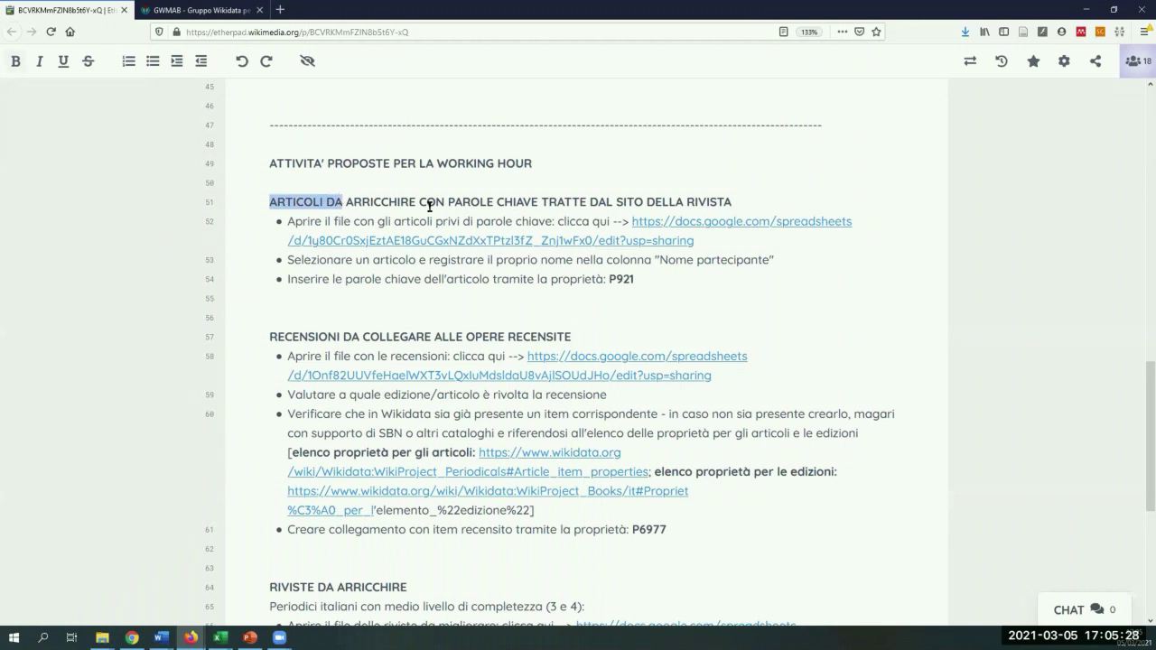
{"action": "left_click_drag", "start_coordinate": [448, 201], "coordinate": [538, 197]}
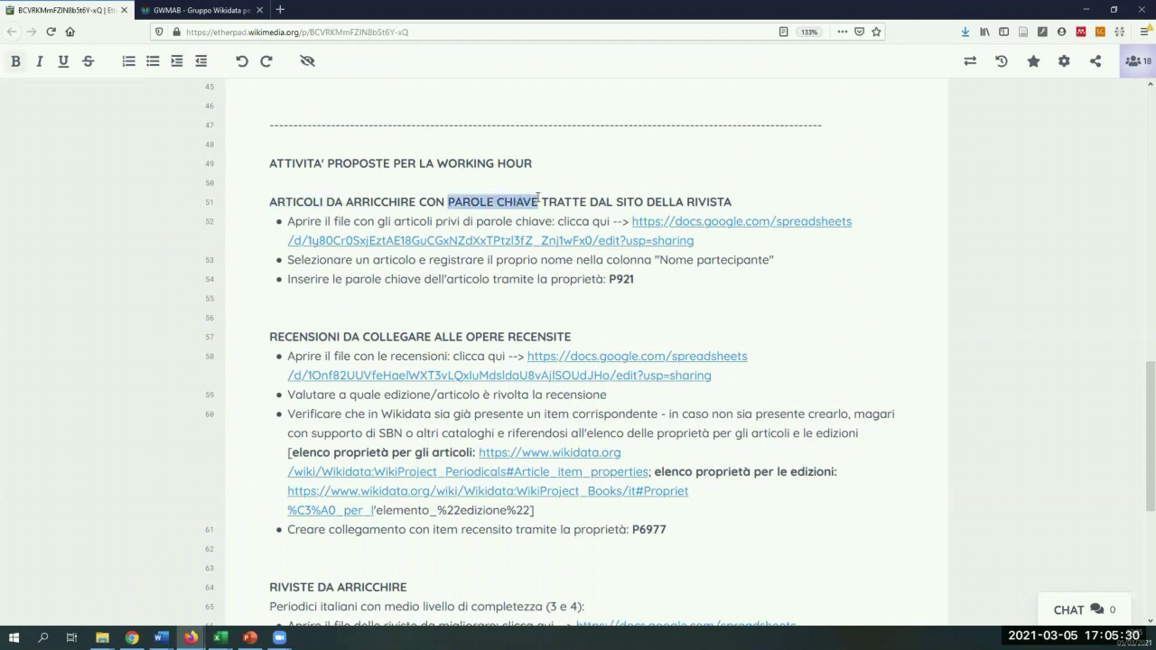
{"action": "double_click", "coordinate": [666, 202]}
{"action": "left_click", "coordinate": [710, 202]}
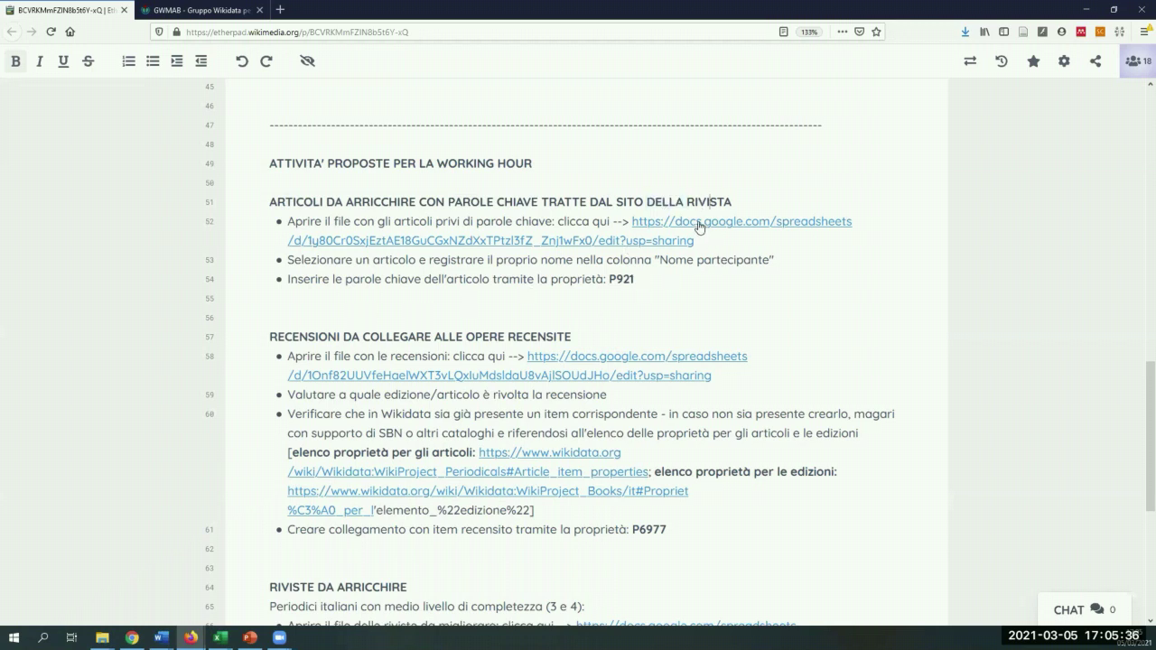
{"action": "left_click", "coordinate": [699, 226]}
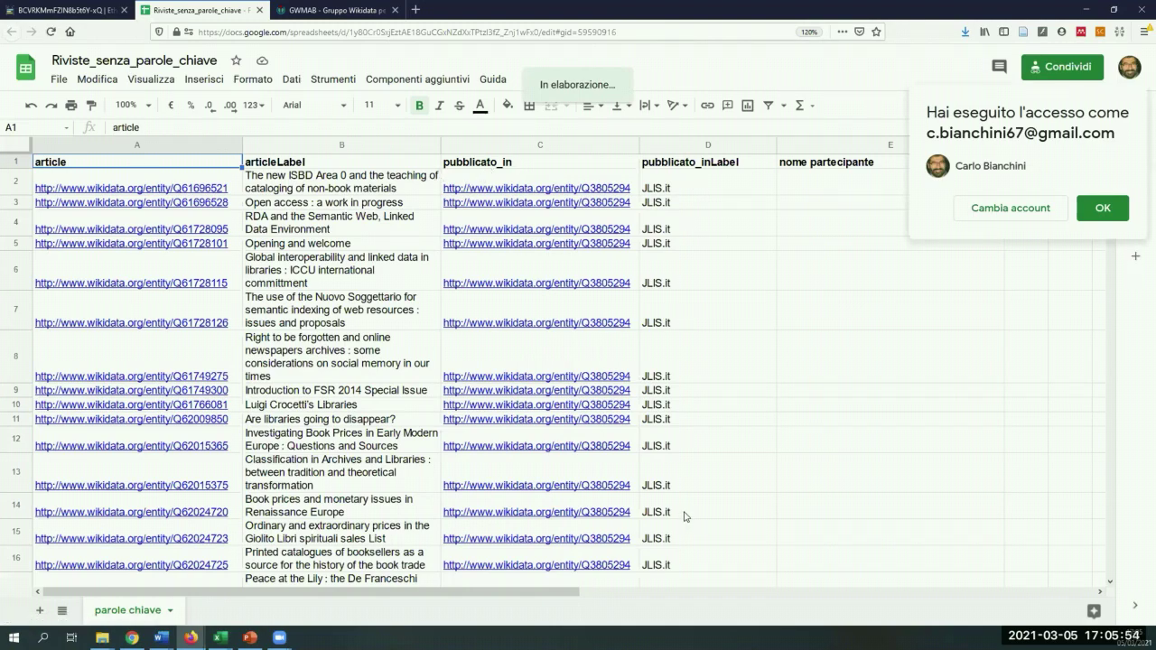
Enter the participant's name in cell E2, then follow the first article's Wikidata link in A2.
{"action": "scroll", "coordinate": [768, 374], "scroll_direction": "down", "scroll_amount": 12}
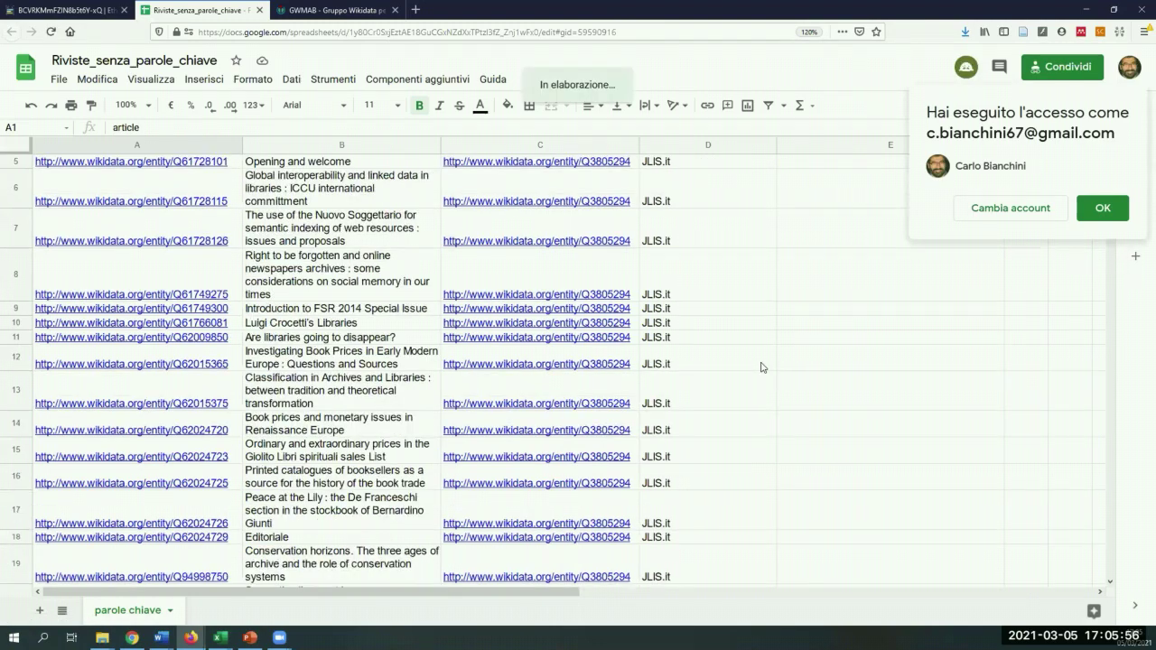
{"action": "scroll", "coordinate": [763, 366], "scroll_direction": "down", "scroll_amount": 2}
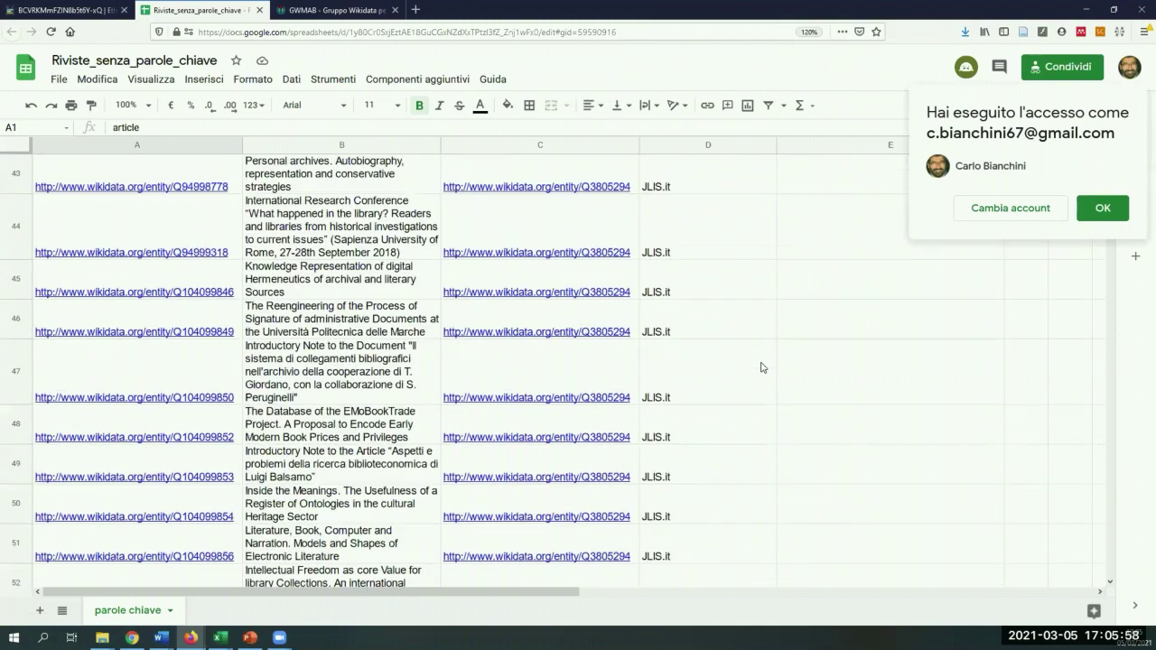
{"action": "scroll", "coordinate": [763, 364], "scroll_direction": "up", "scroll_amount": 8}
{"action": "scroll", "coordinate": [764, 358], "scroll_direction": "up", "scroll_amount": 6}
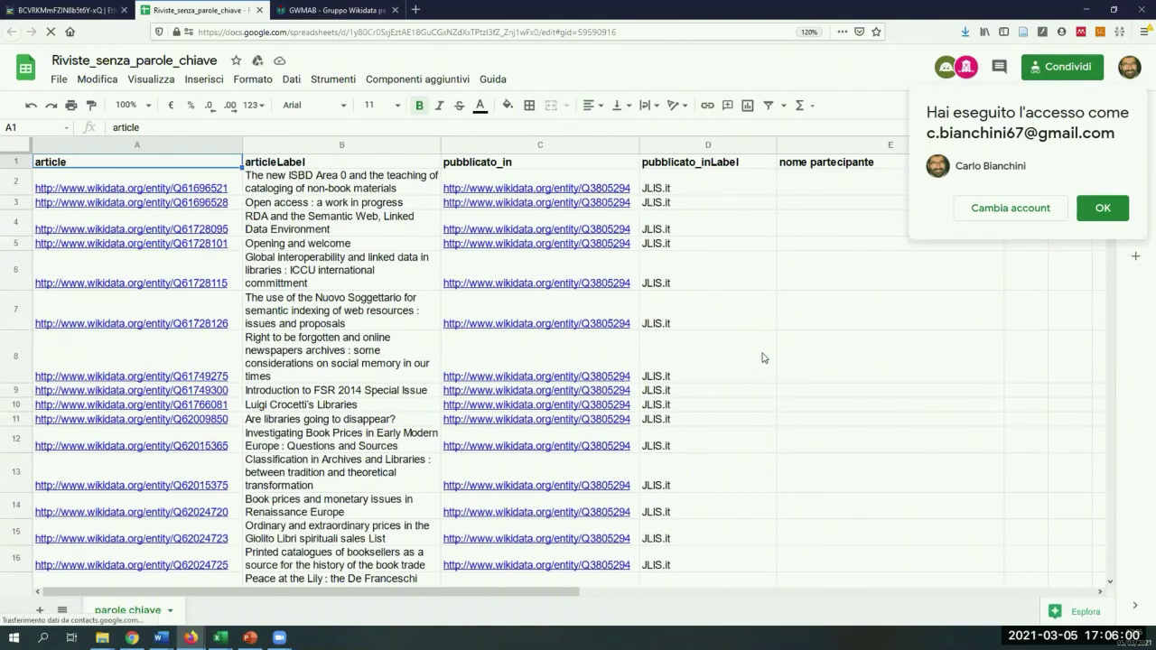
{"action": "left_click", "coordinate": [823, 186]}
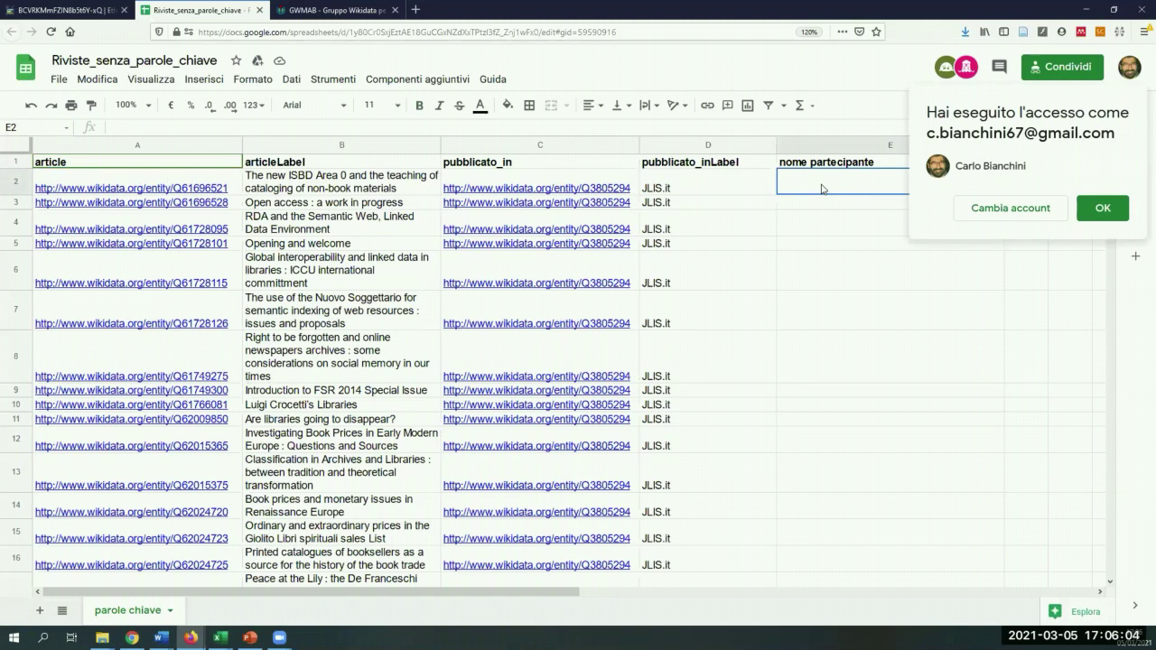
{"action": "type", "text": "CArlo"}
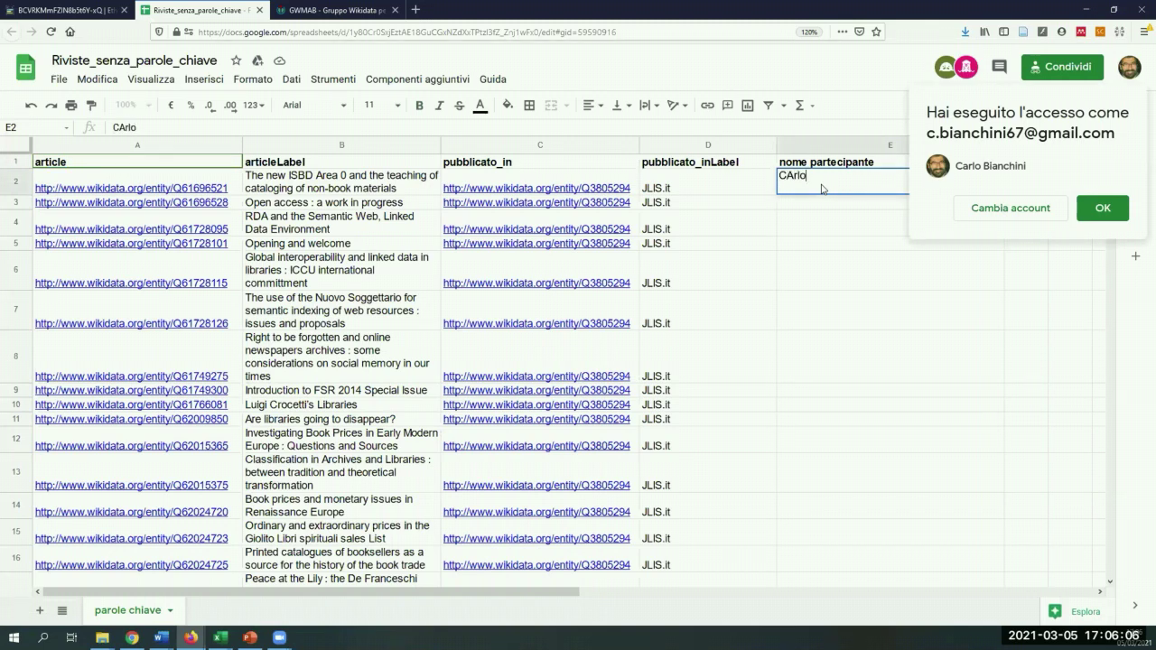
{"action": "type", "text": "arlo"}
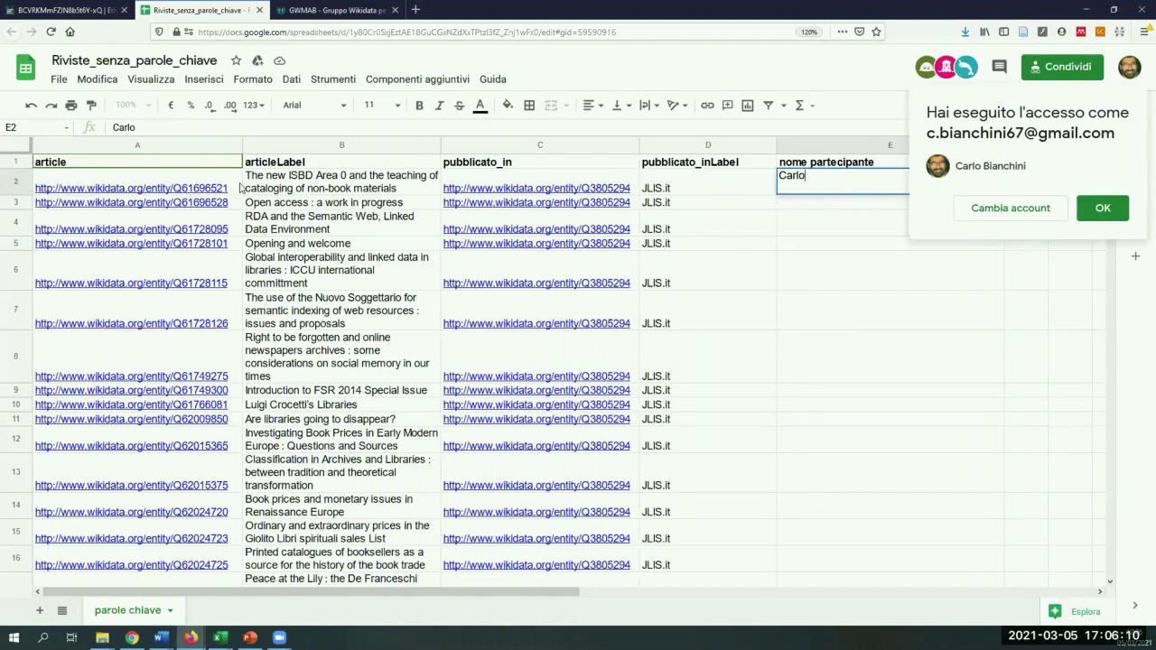
{"action": "left_click", "coordinate": [269, 180]}
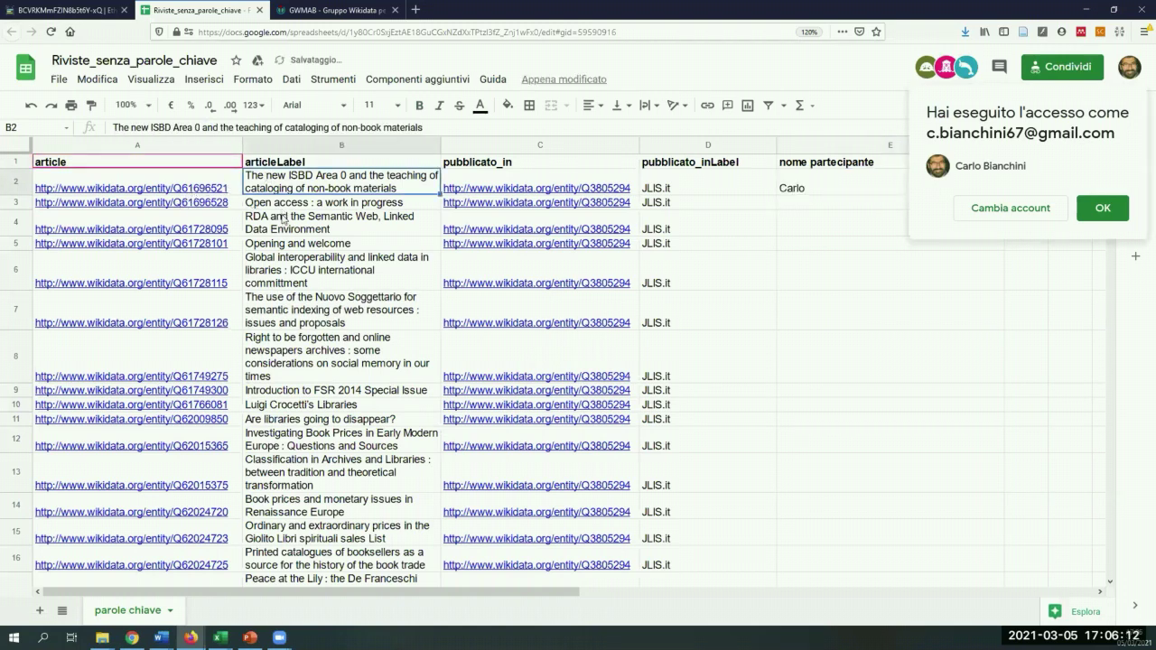
{"action": "left_click", "coordinate": [179, 193]}
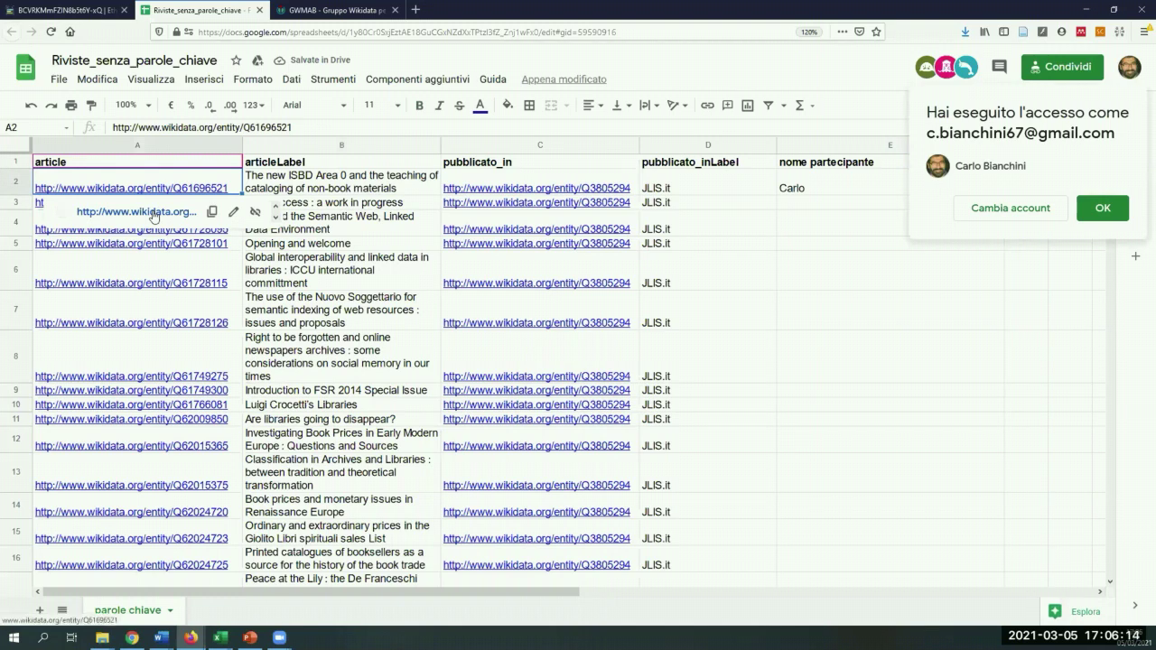
{"action": "left_click", "coordinate": [153, 213]}
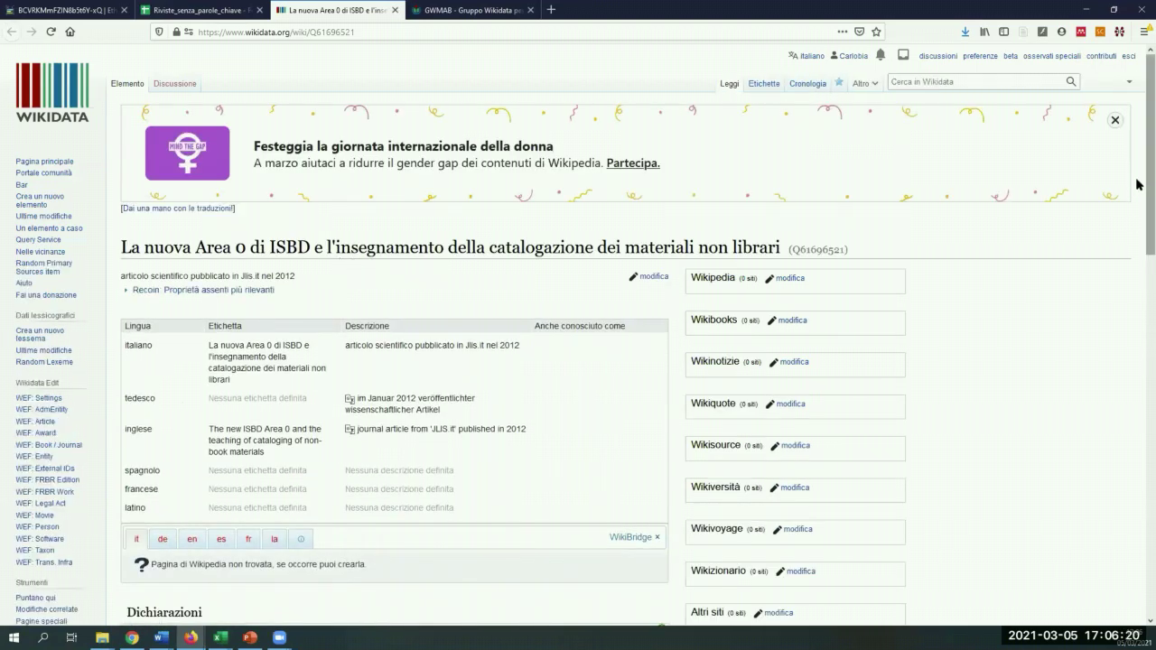
Open the article's jlis.it URL in a new tab.
{"action": "scroll", "coordinate": [1138, 181], "scroll_direction": "down", "scroll_amount": 3}
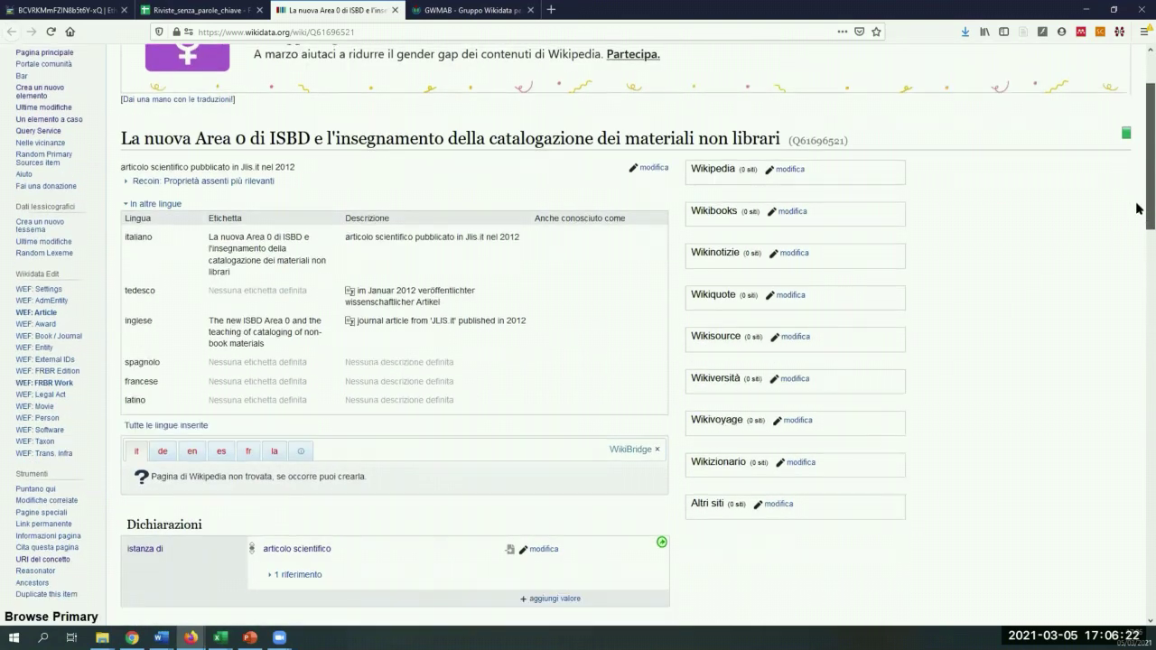
{"action": "scroll", "coordinate": [1137, 226], "scroll_direction": "down", "scroll_amount": 3}
{"action": "scroll", "coordinate": [1136, 258], "scroll_direction": "up", "scroll_amount": 6}
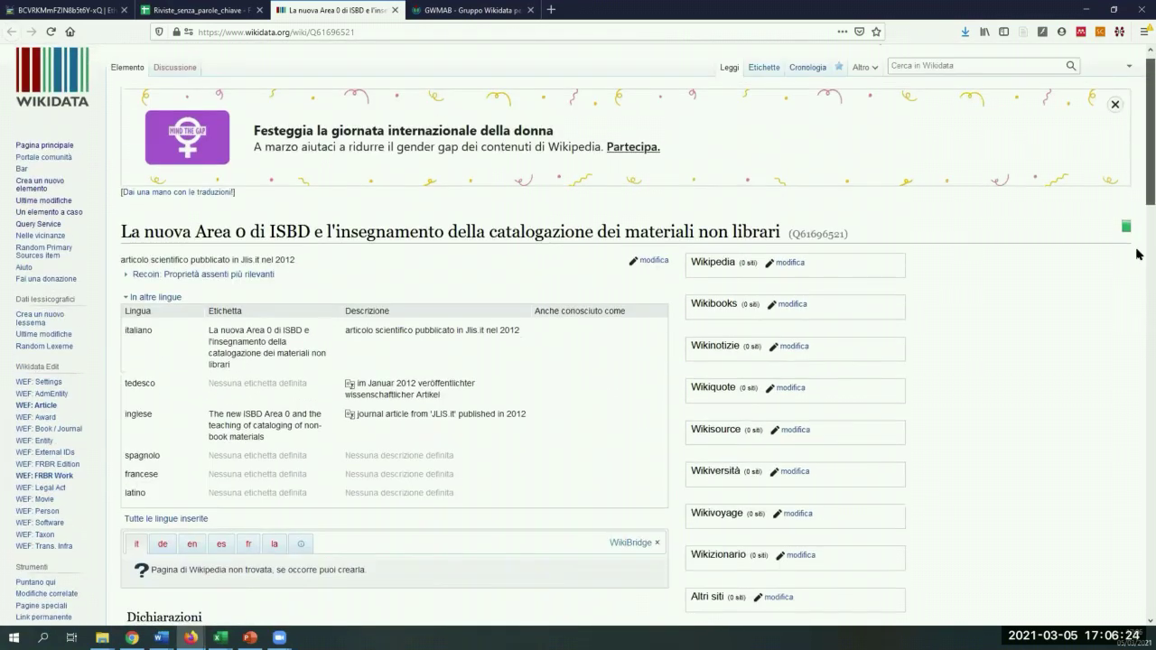
{"action": "scroll", "coordinate": [1138, 299], "scroll_direction": "down", "scroll_amount": 8}
{"action": "scroll", "coordinate": [1137, 318], "scroll_direction": "down", "scroll_amount": 12}
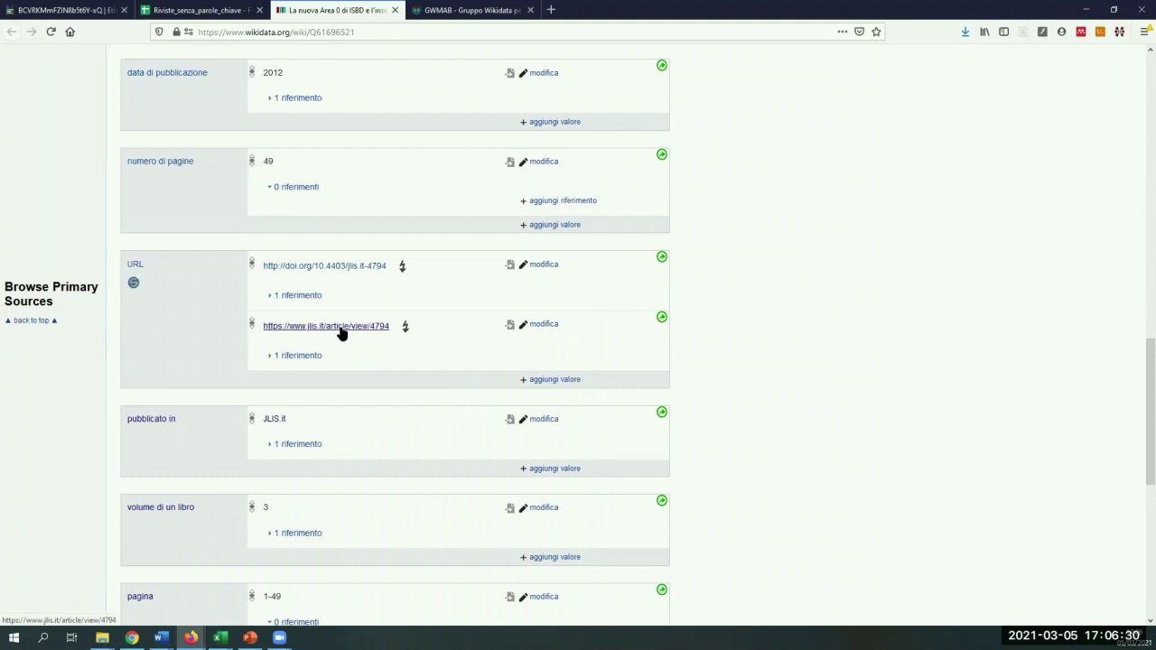
{"action": "right_click", "coordinate": [342, 330]}
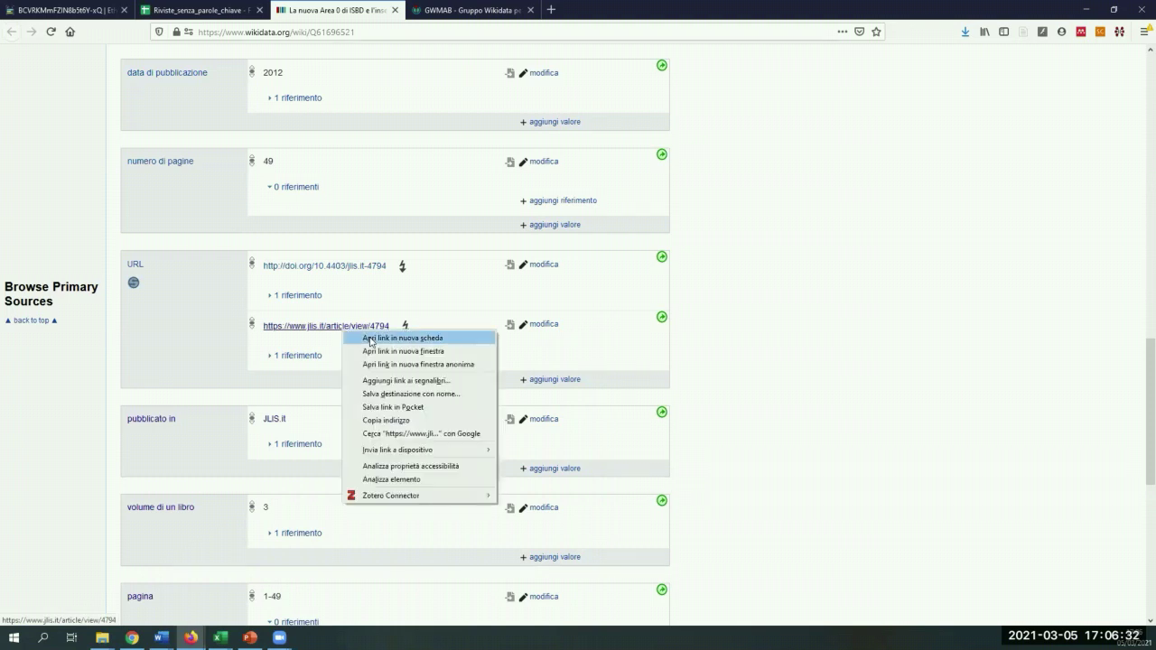
{"action": "left_click", "coordinate": [371, 339]}
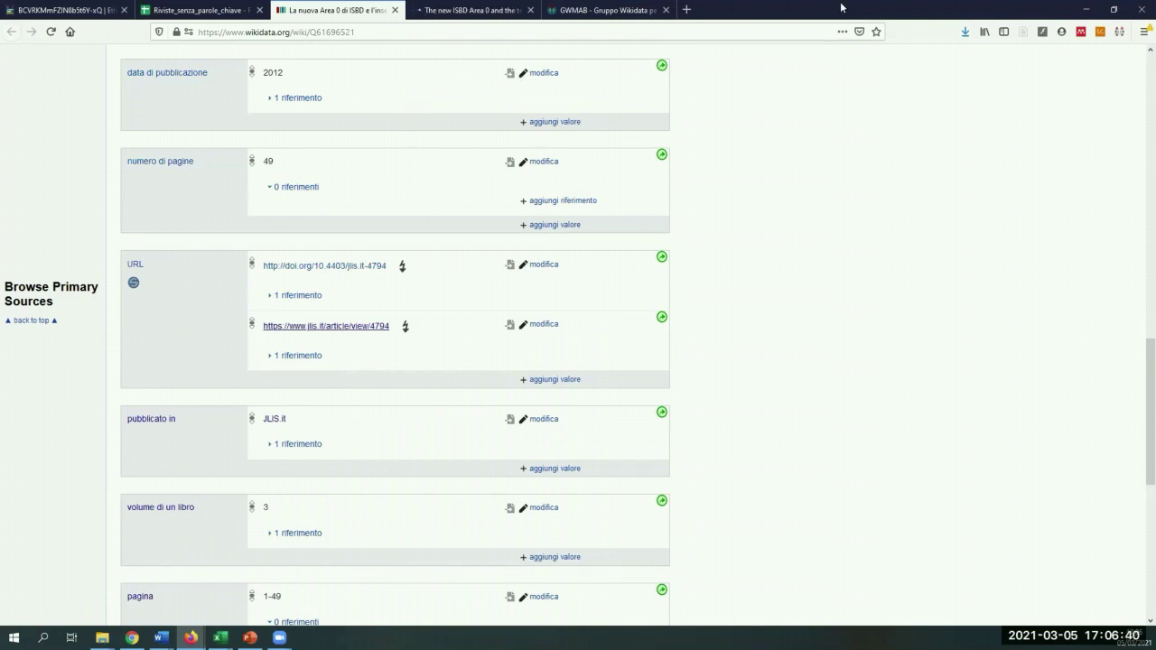
Place the JLIS.it article window on the right half, beside the Wikidata window.
{"action": "left_click", "coordinate": [469, 12]}
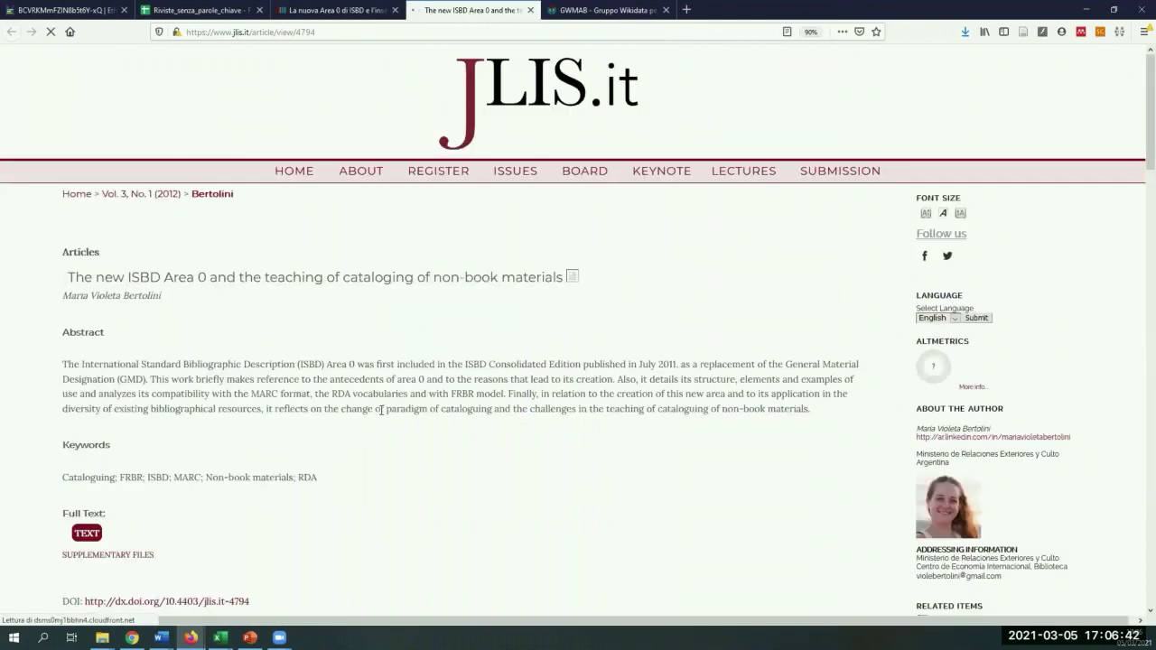
{"action": "left_click", "coordinate": [1114, 9]}
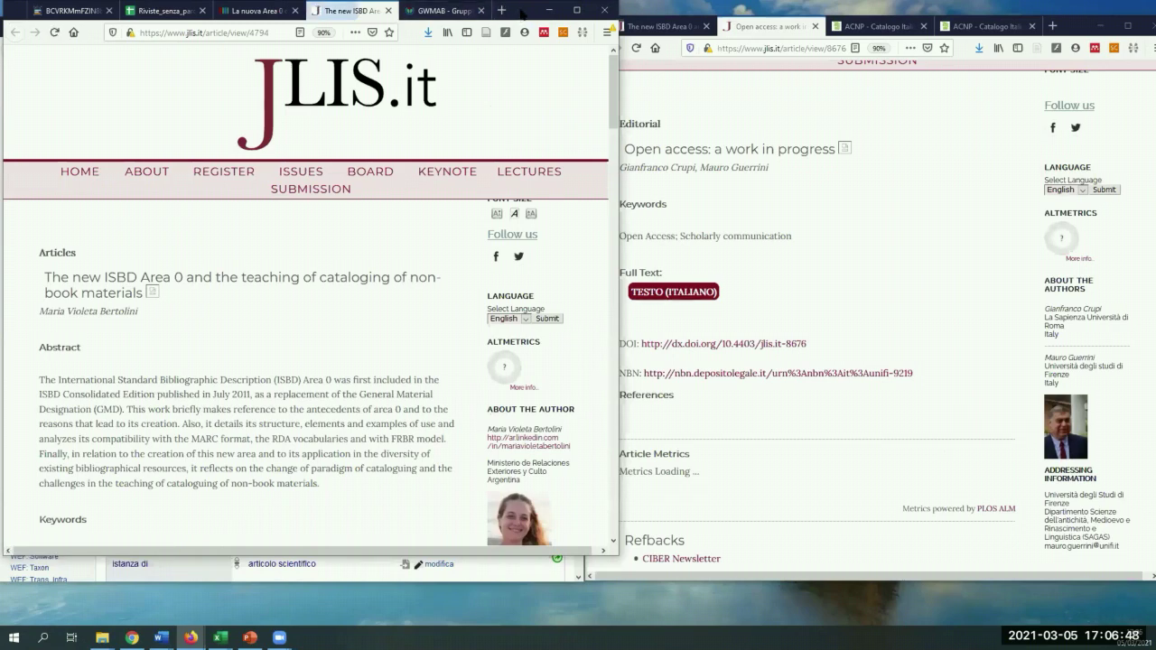
{"action": "left_click_drag", "start_coordinate": [524, 10], "coordinate": [1056, 36]}
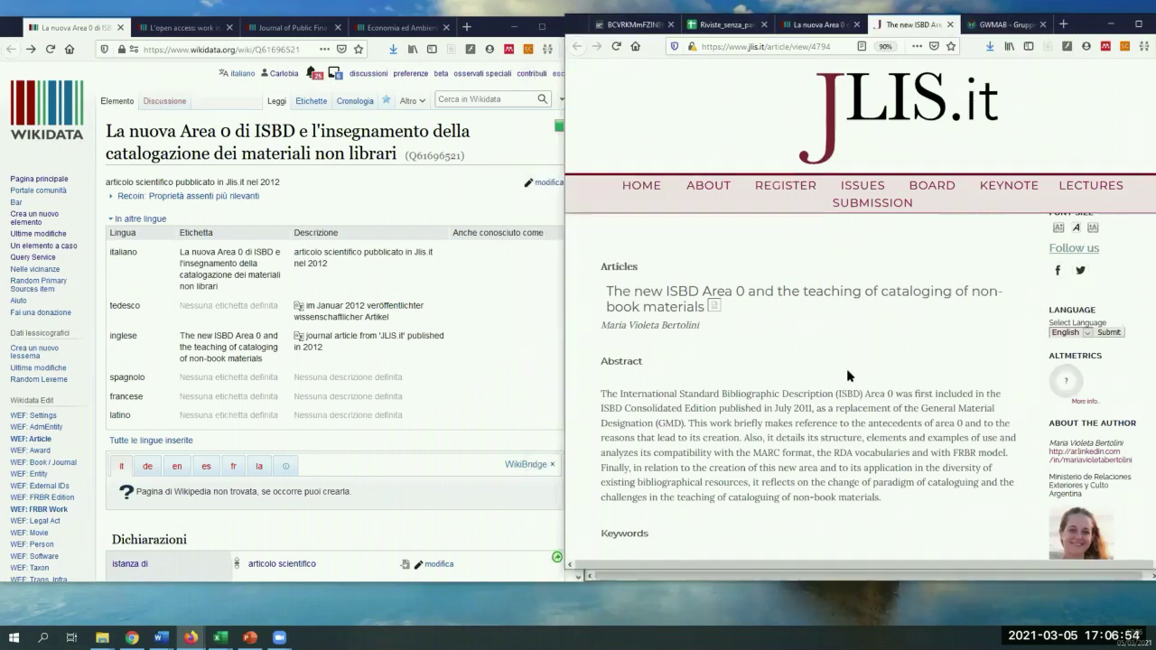
{"action": "scroll", "coordinate": [849, 372], "scroll_direction": "down", "scroll_amount": 3}
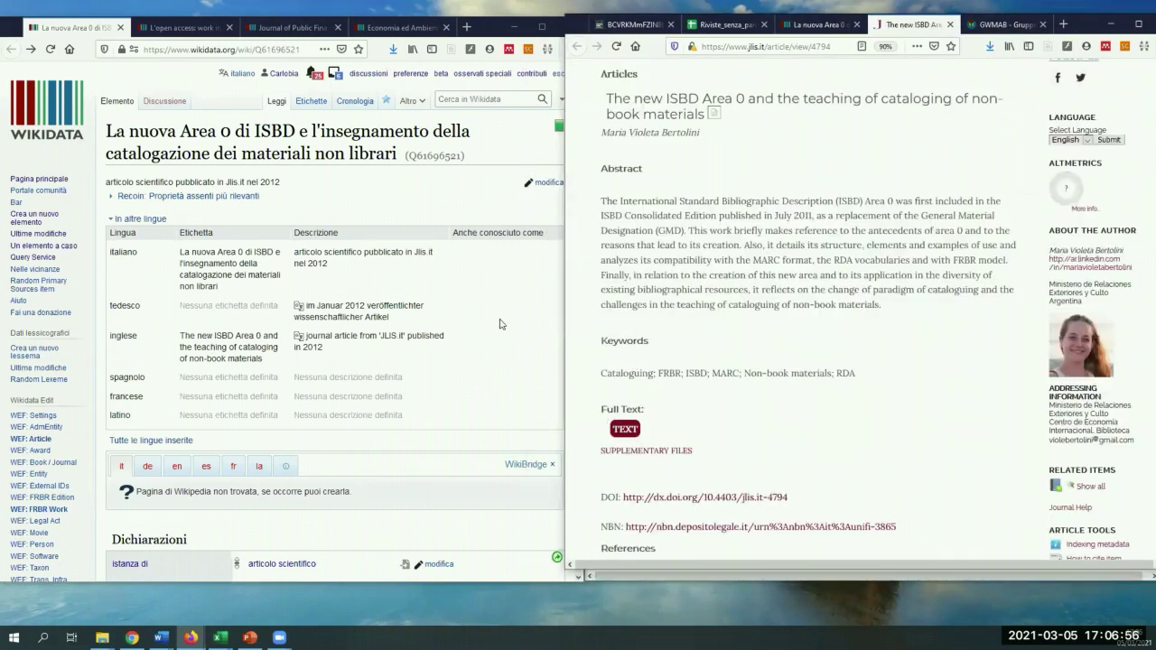
{"action": "left_click", "coordinate": [452, 323]}
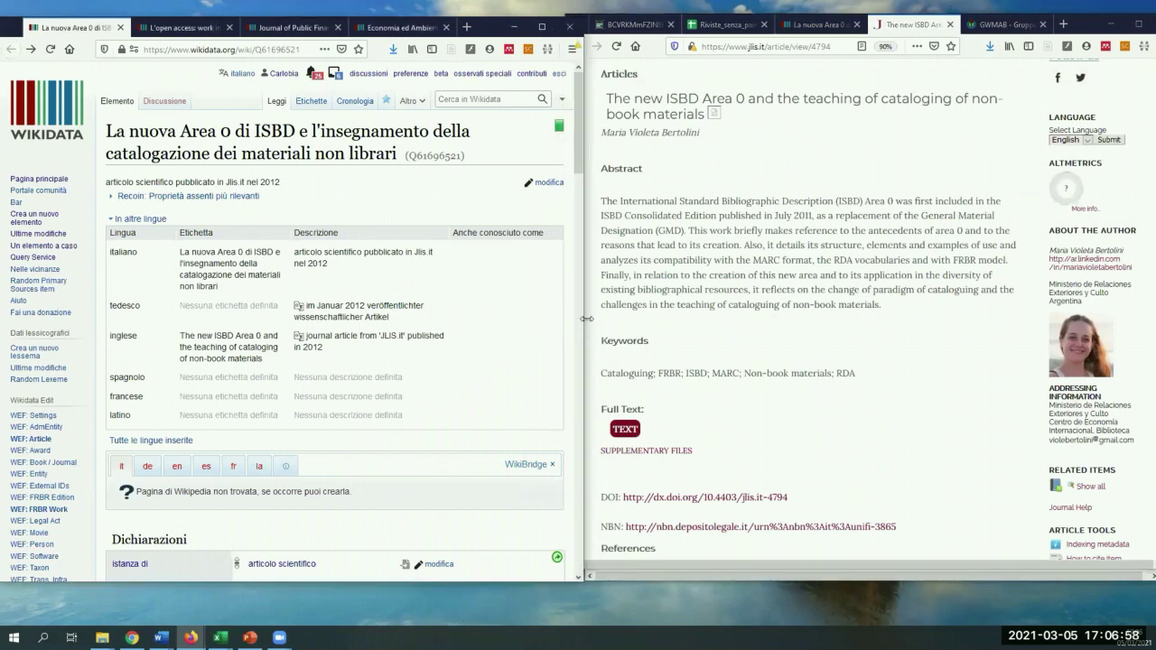
{"action": "left_click_drag", "start_coordinate": [586, 318], "coordinate": [554, 321]}
{"action": "scroll", "coordinate": [480, 340], "scroll_direction": "down", "scroll_amount": 3}
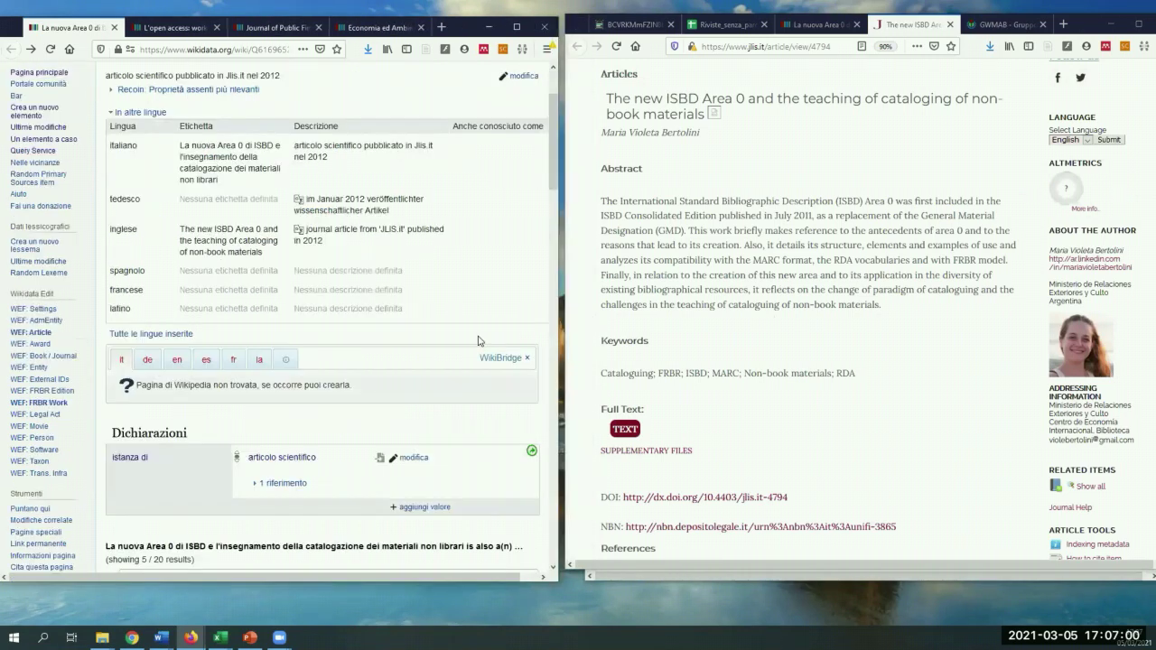
{"action": "scroll", "coordinate": [479, 340], "scroll_direction": "down", "scroll_amount": 10}
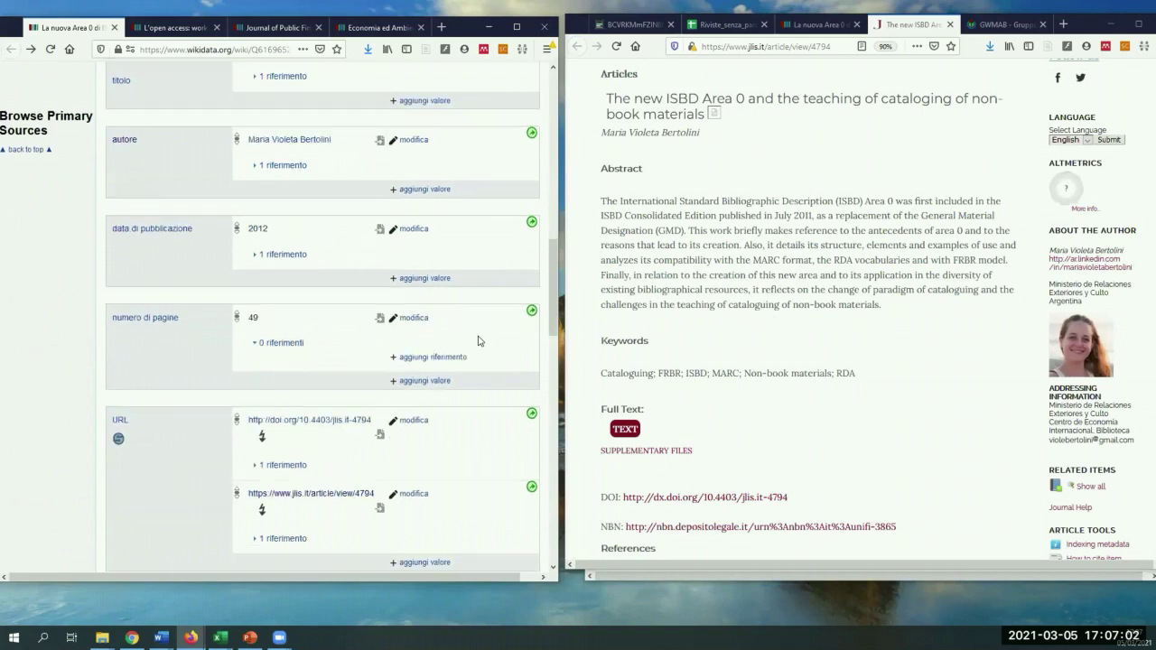
{"action": "scroll", "coordinate": [479, 339], "scroll_direction": "down", "scroll_amount": 5}
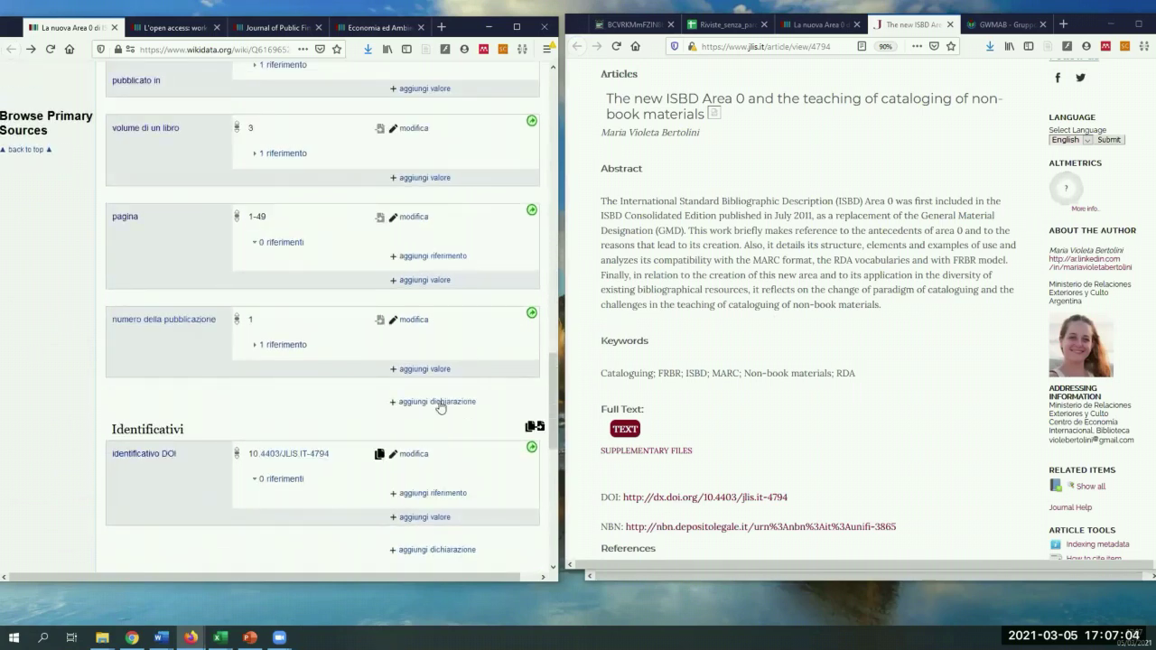
Add a main subject (argomento principale) statement with value catalogazione and publish it.
{"action": "left_click", "coordinate": [438, 405]}
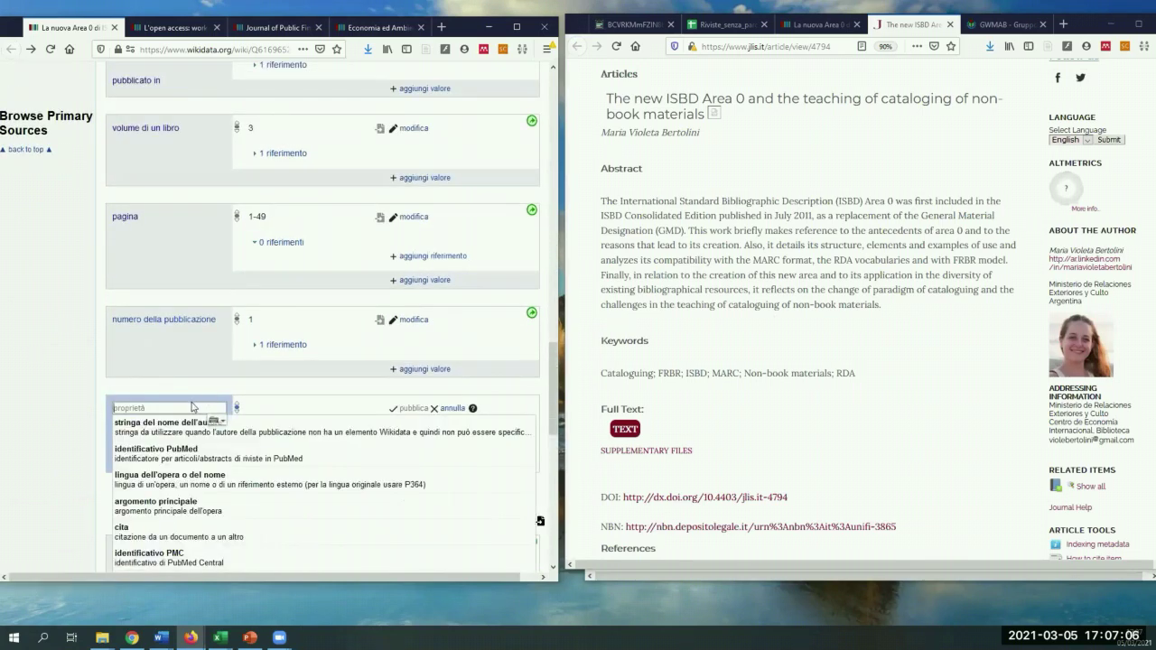
{"action": "type", "text": "argo"}
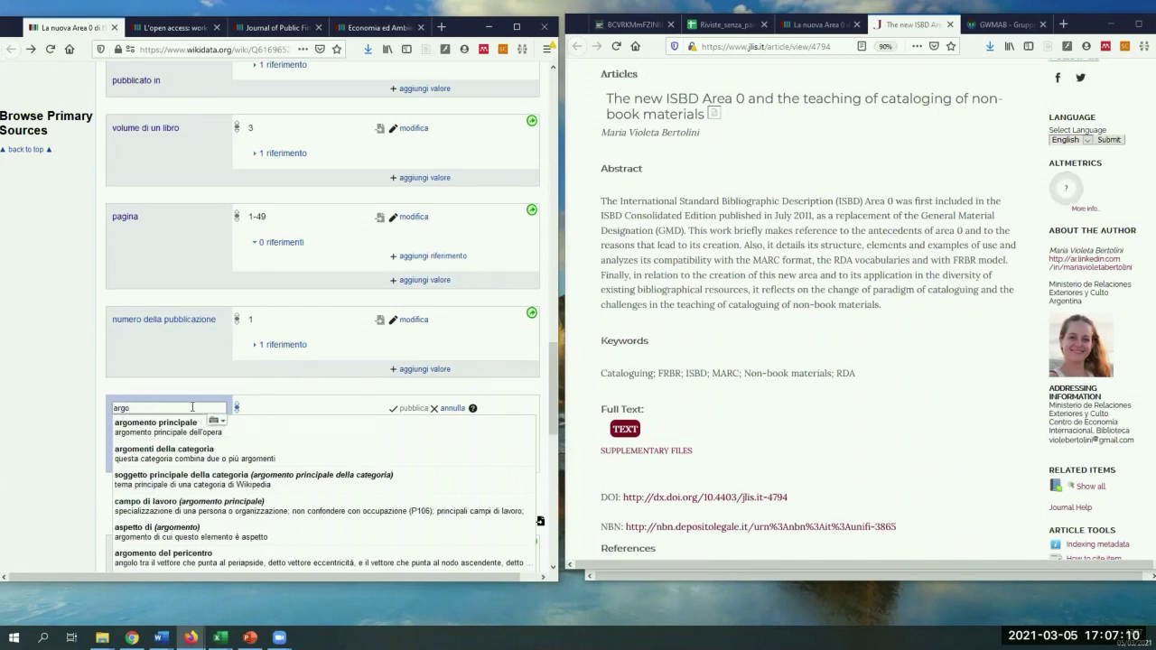
{"action": "left_click", "coordinate": [155, 425]}
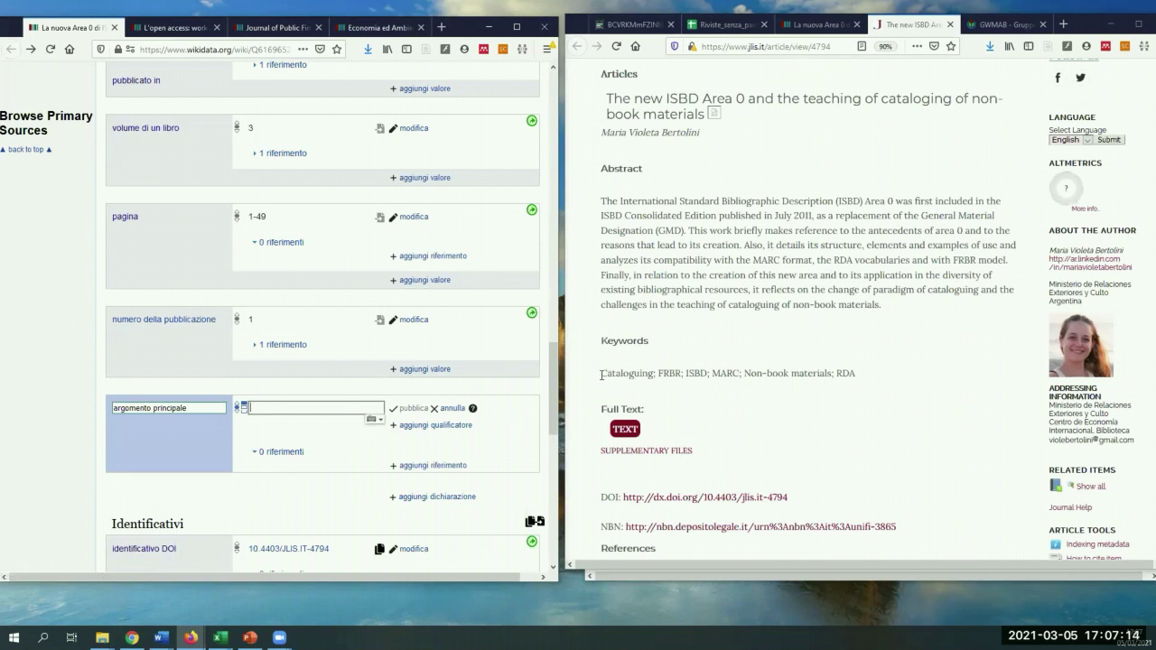
{"action": "left_click_drag", "start_coordinate": [602, 375], "coordinate": [679, 373]}
{"action": "double_click", "coordinate": [625, 372]}
{"action": "left_click", "coordinate": [331, 420]}
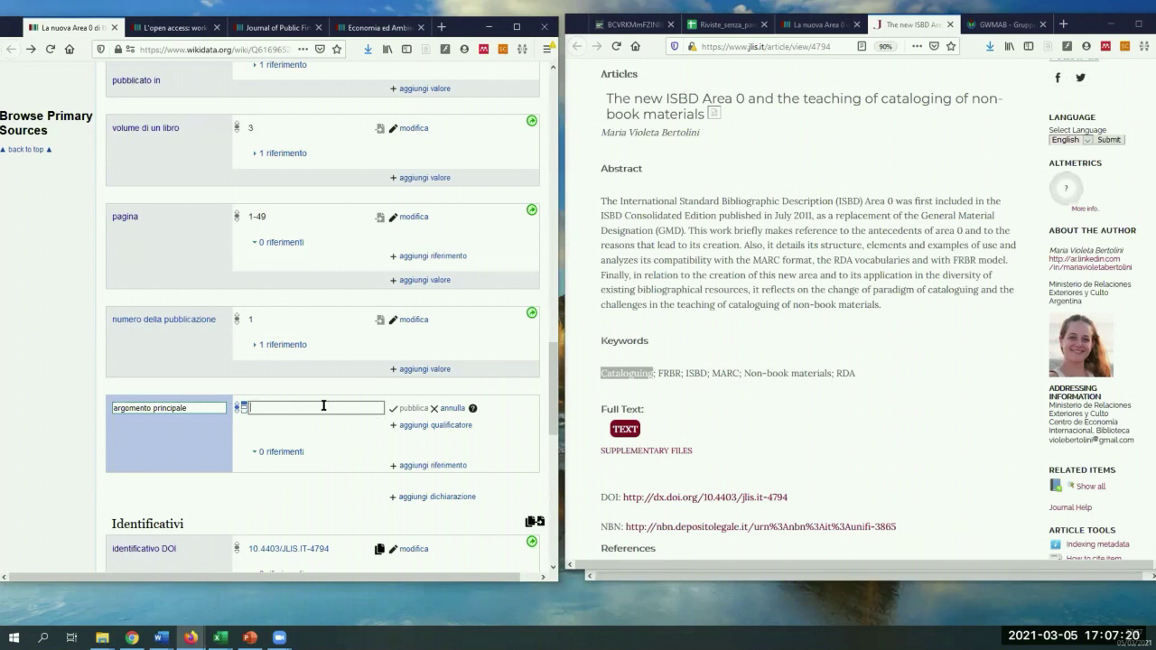
{"action": "type", "text": "car"}
{"action": "key", "text": "BackSpace"}
{"action": "type", "text": "t"}
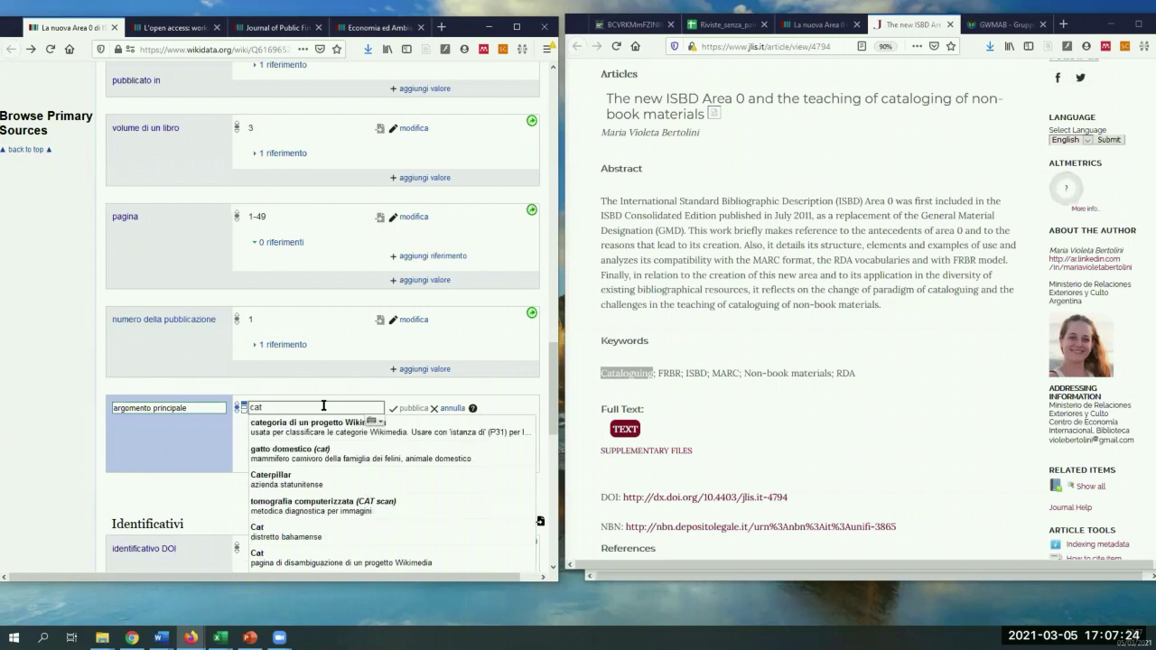
{"action": "type", "text": "aloguing"}
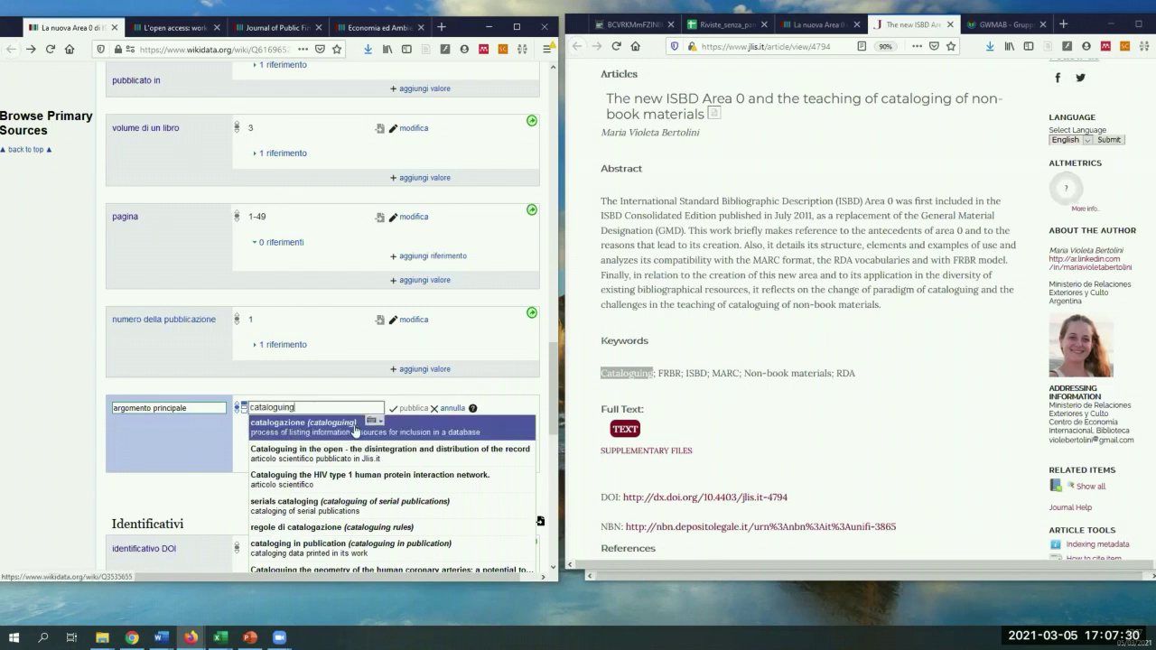
{"action": "left_click", "coordinate": [300, 436]}
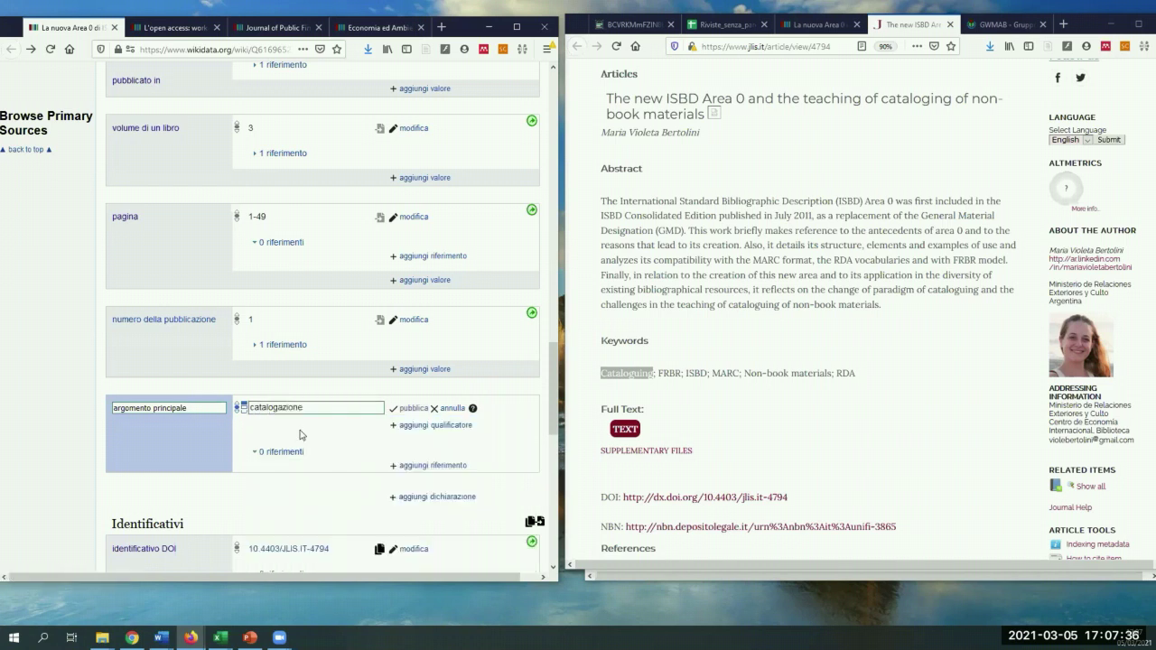
{"action": "left_click", "coordinate": [413, 409]}
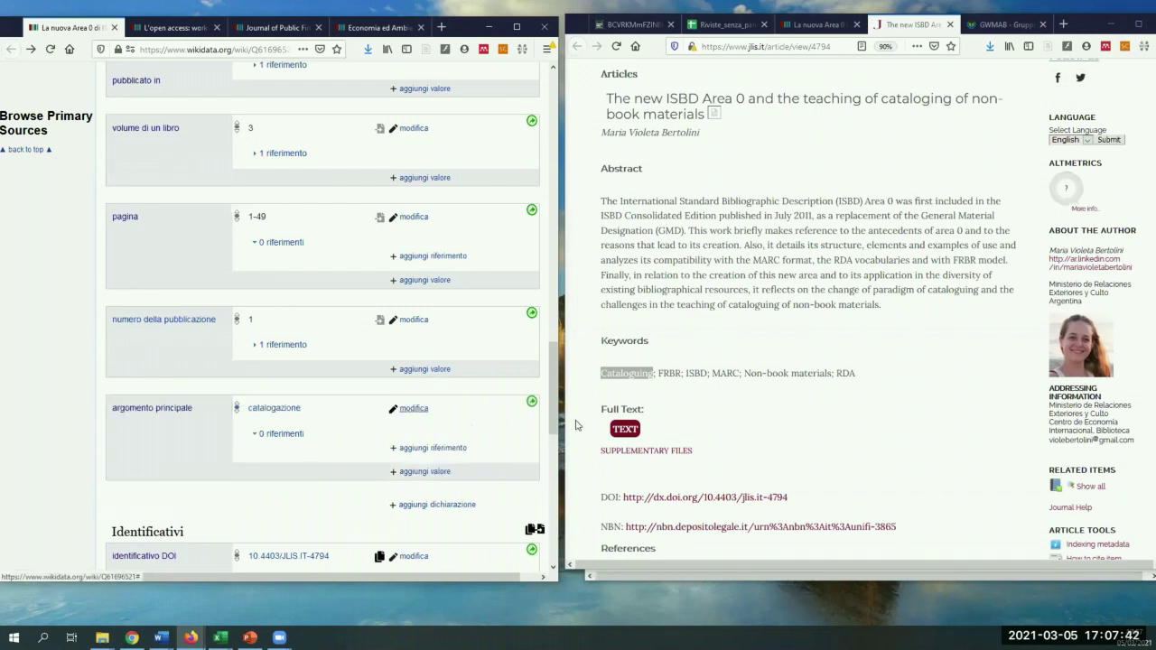
Add FRBR and ISBD as further published main subject values.
{"action": "left_click_drag", "start_coordinate": [659, 373], "coordinate": [681, 373]}
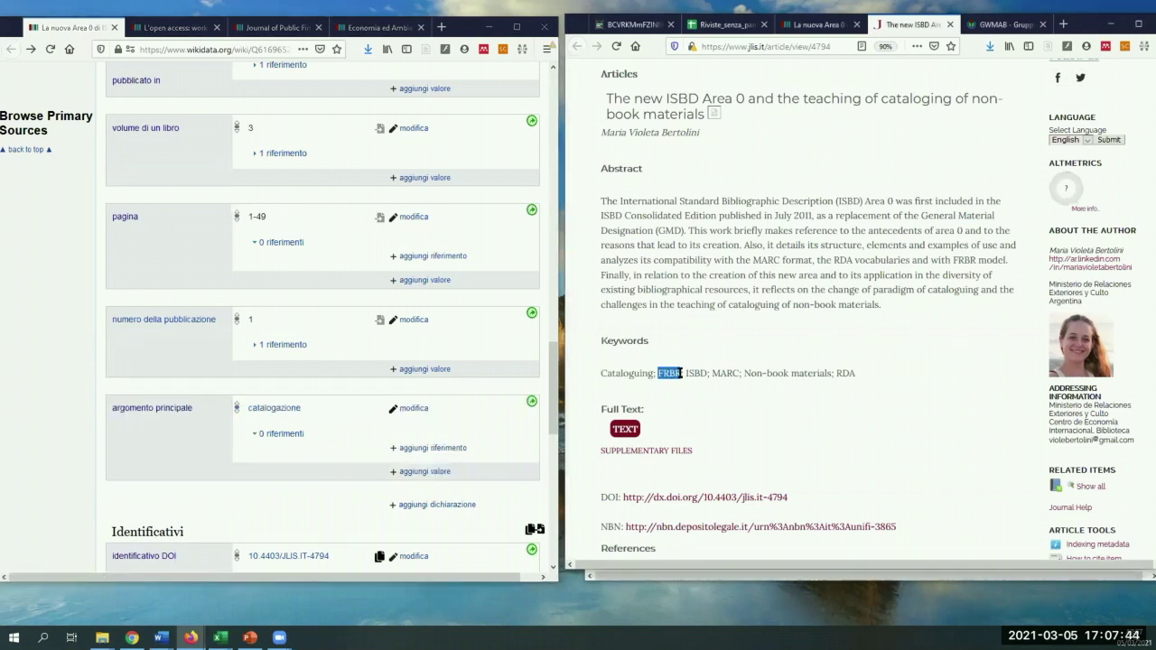
{"action": "left_click", "coordinate": [424, 472]}
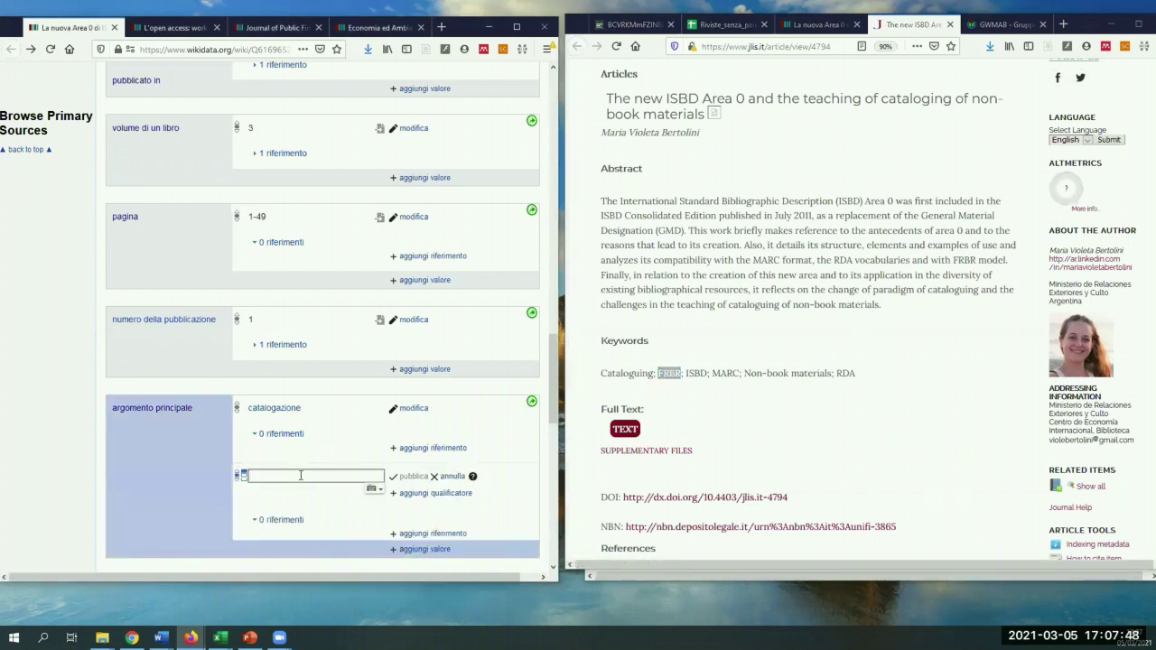
{"action": "type", "text": "FRBR"}
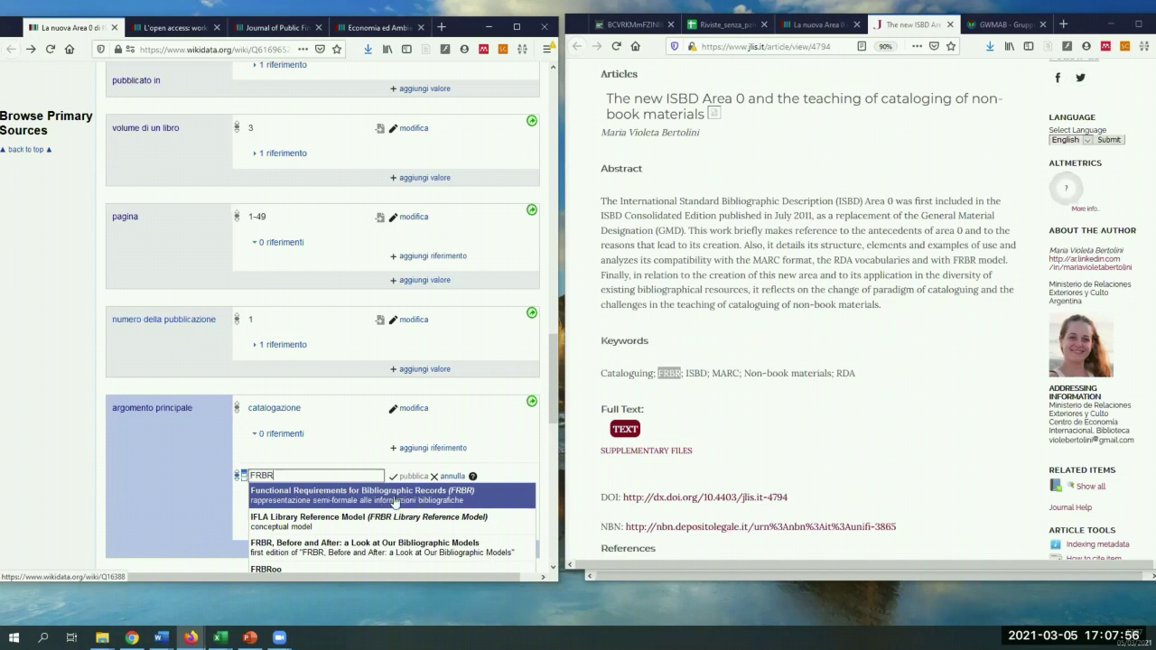
{"action": "left_click", "coordinate": [394, 502]}
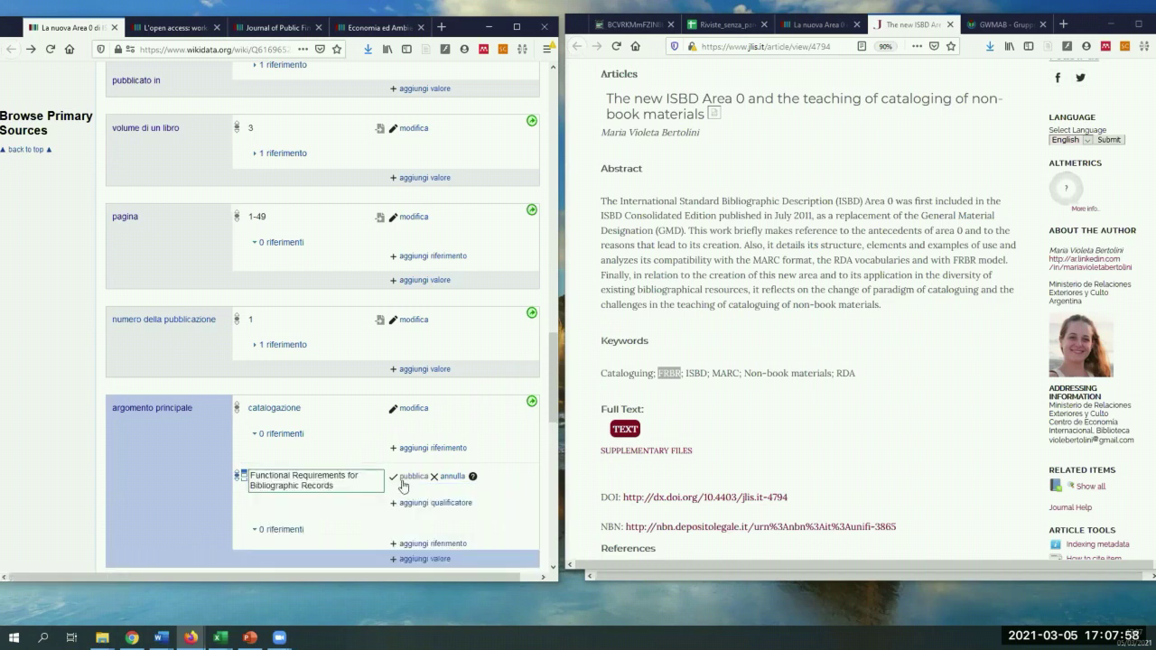
{"action": "left_click", "coordinate": [407, 478]}
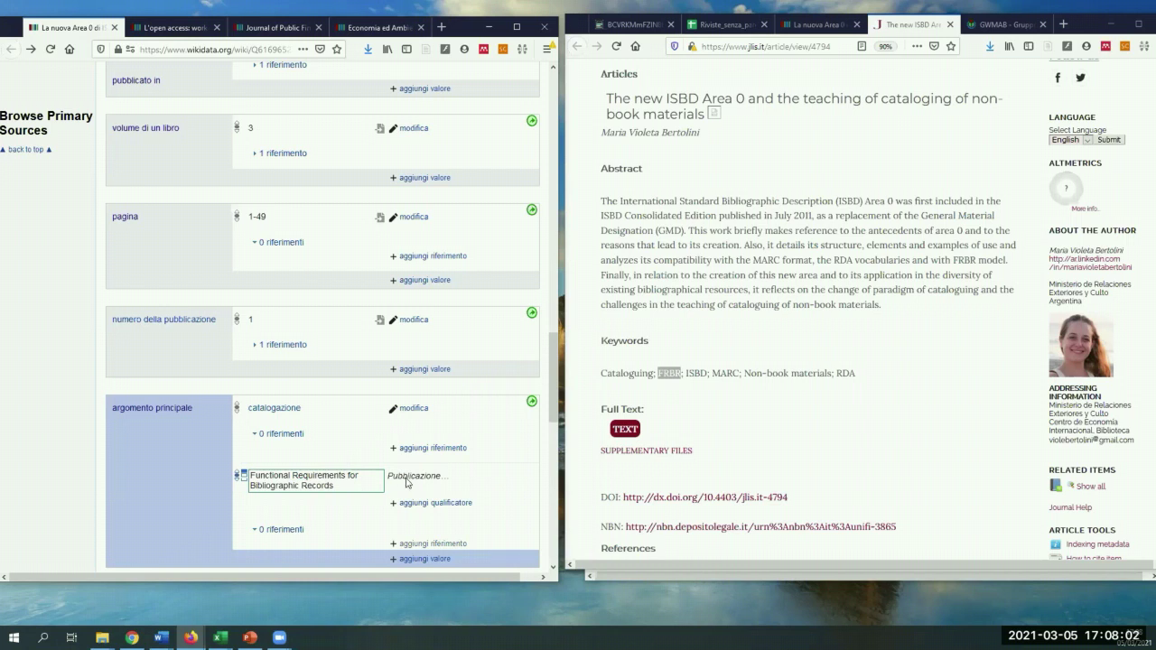
{"action": "left_click_drag", "start_coordinate": [679, 373], "coordinate": [710, 374]}
{"action": "key", "text": "ctrl+c"}
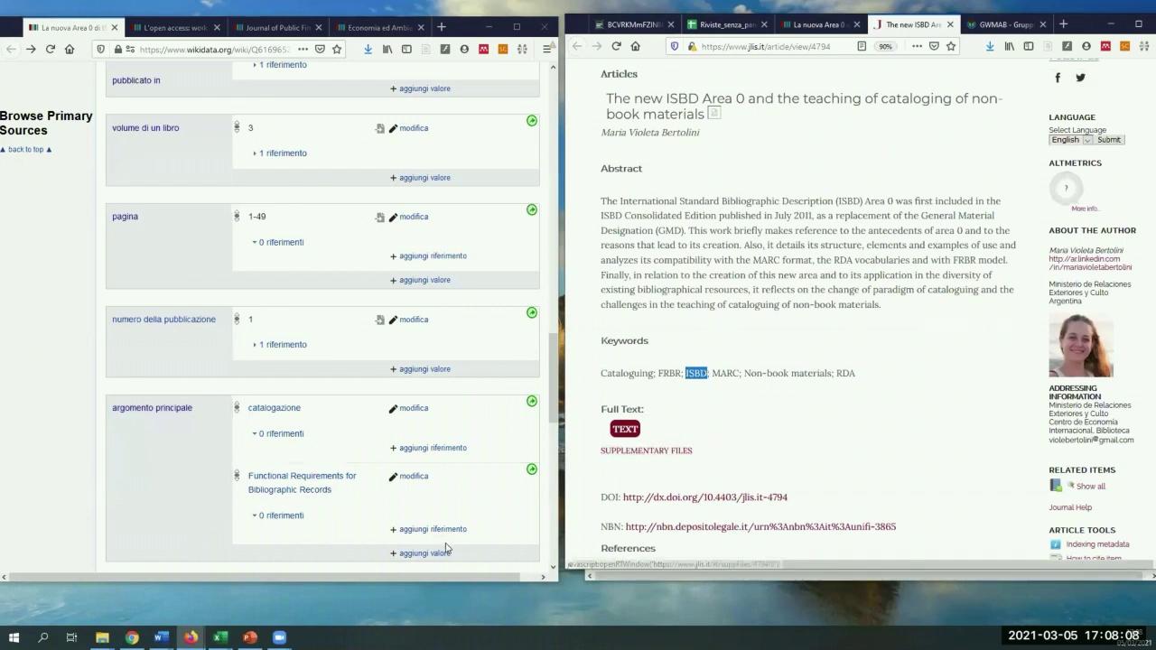
{"action": "left_click", "coordinate": [414, 553]}
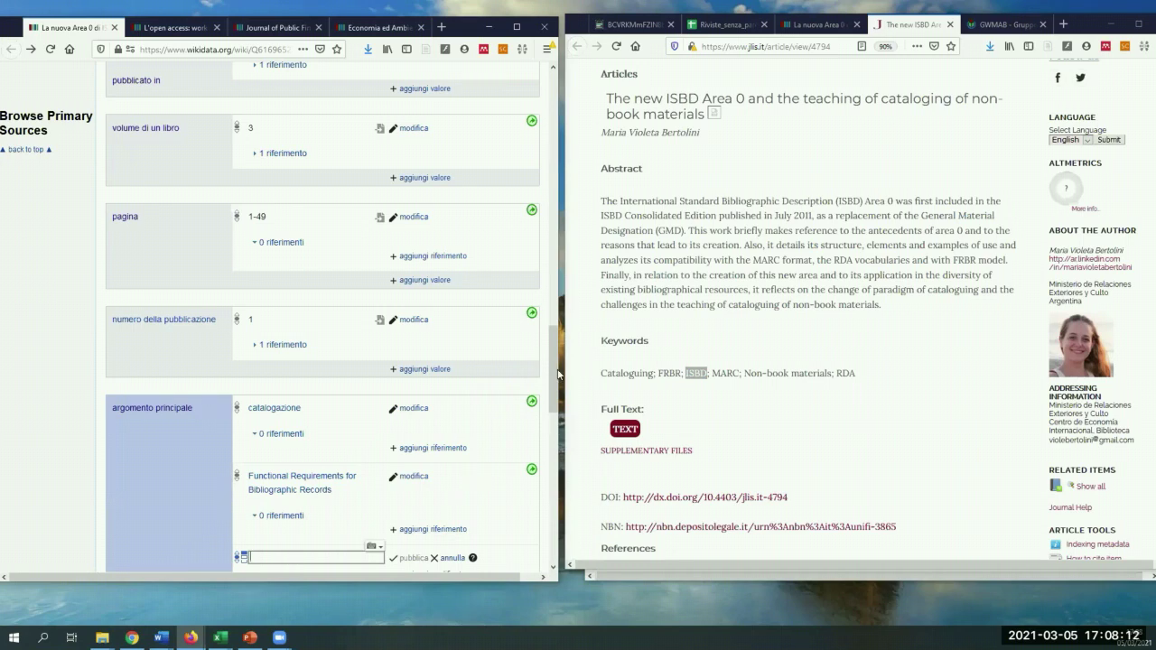
{"action": "left_click_drag", "start_coordinate": [557, 378], "coordinate": [554, 423]}
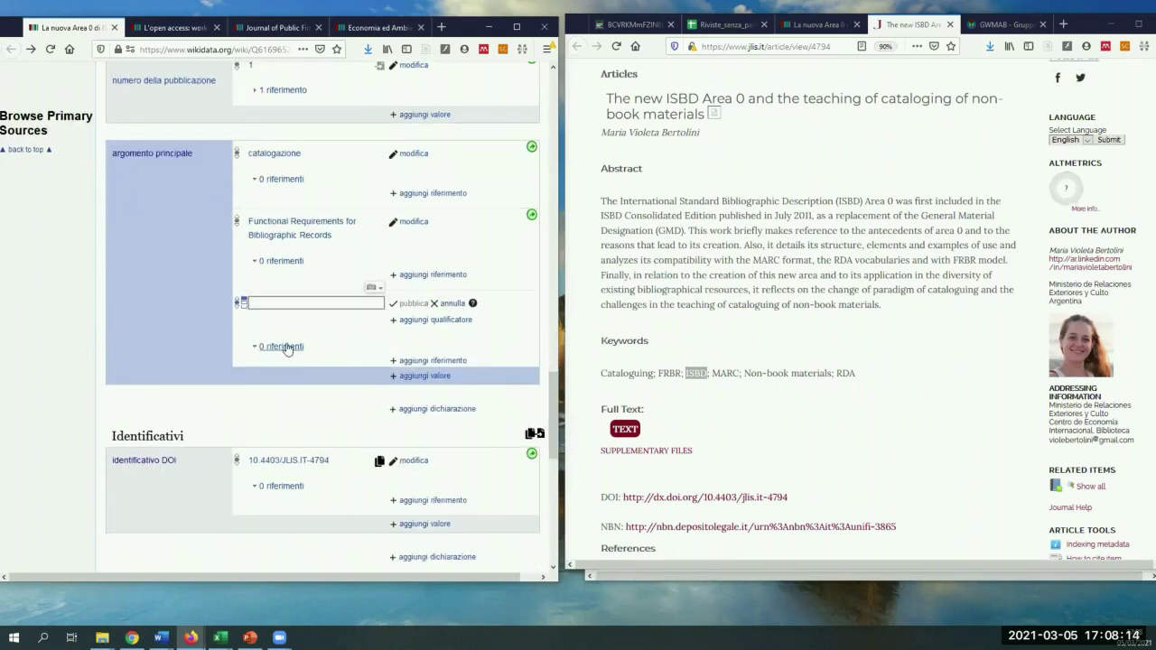
{"action": "key", "text": "ctrl+v"}
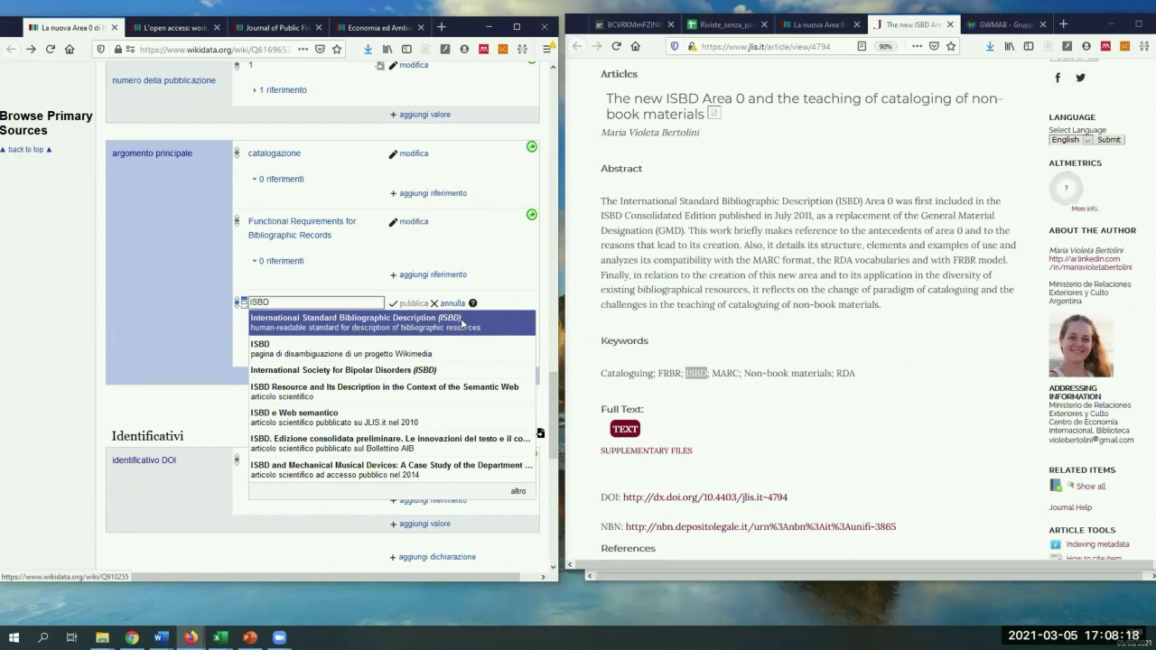
{"action": "left_click", "coordinate": [462, 323]}
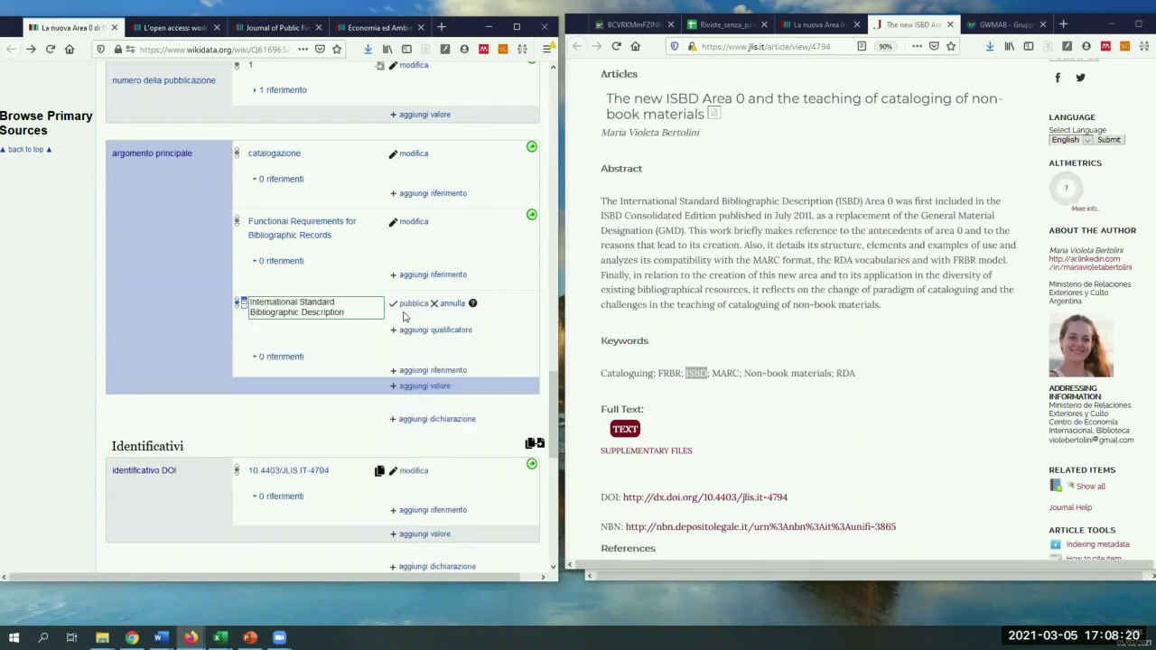
{"action": "left_click", "coordinate": [412, 305]}
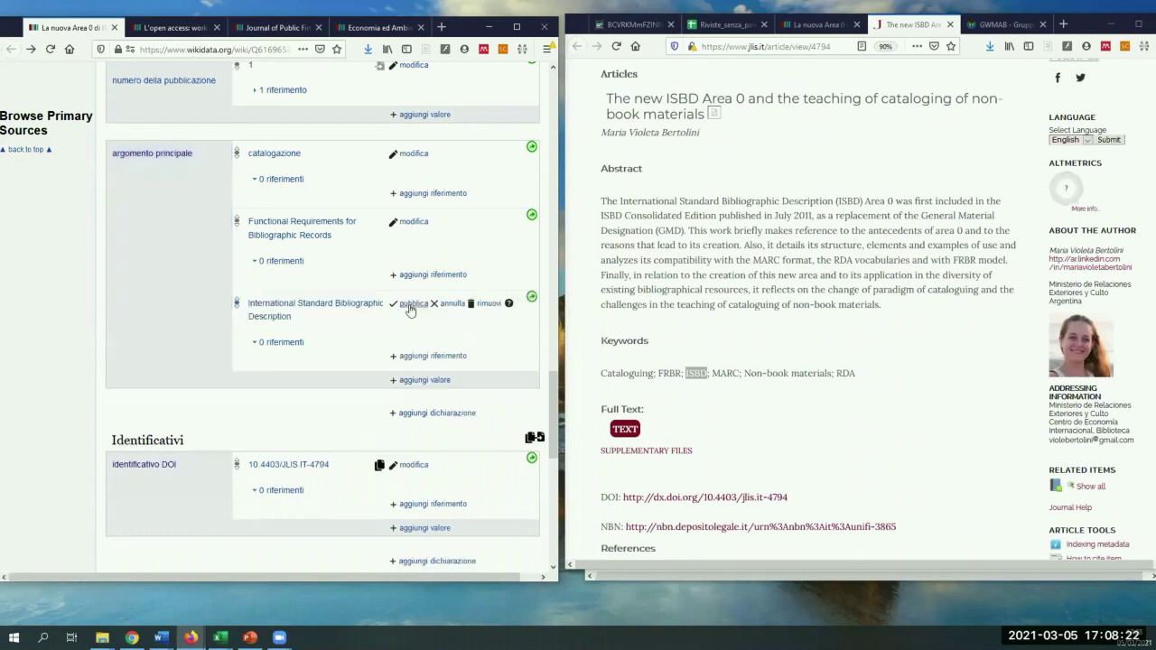
{"action": "double_click", "coordinate": [721, 381]}
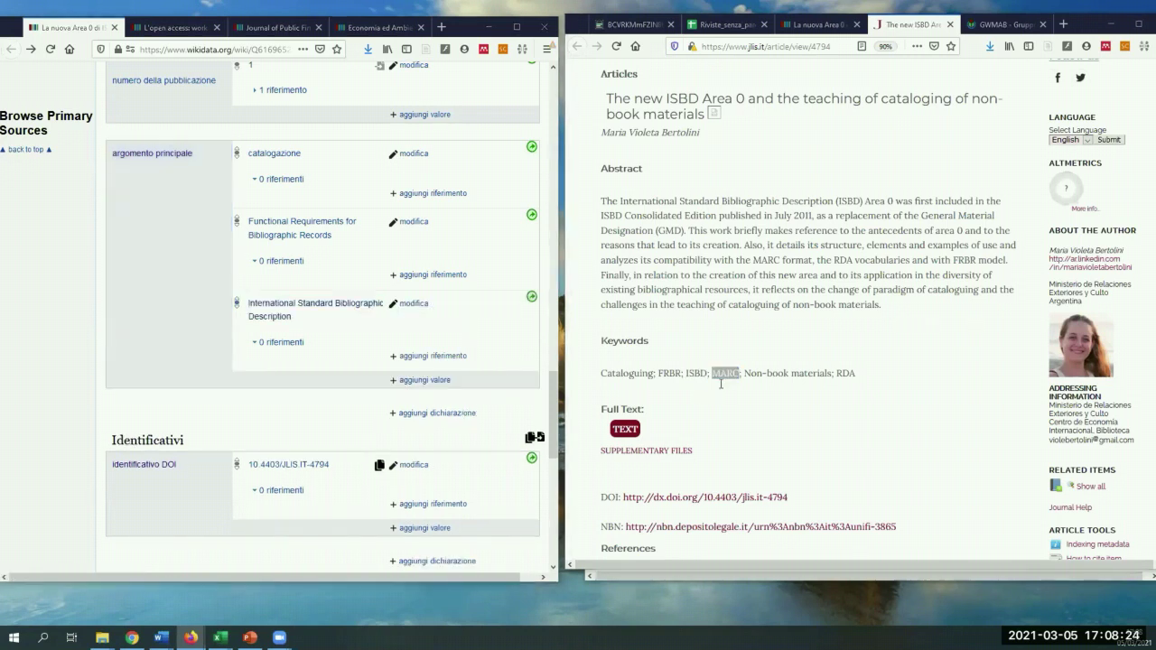
Add MARC, the library cataloguing format, as another published main subject value.
{"action": "left_click", "coordinate": [424, 380]}
{"action": "key", "text": "ctrl+v"}
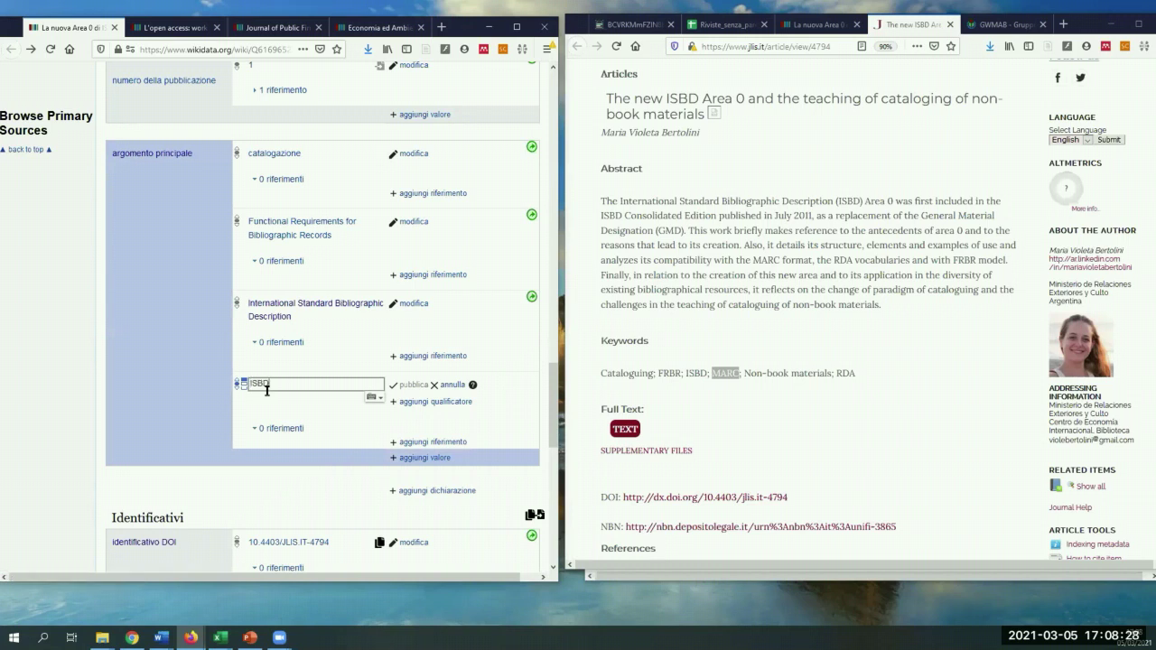
{"action": "key", "text": "ctrl+a"}
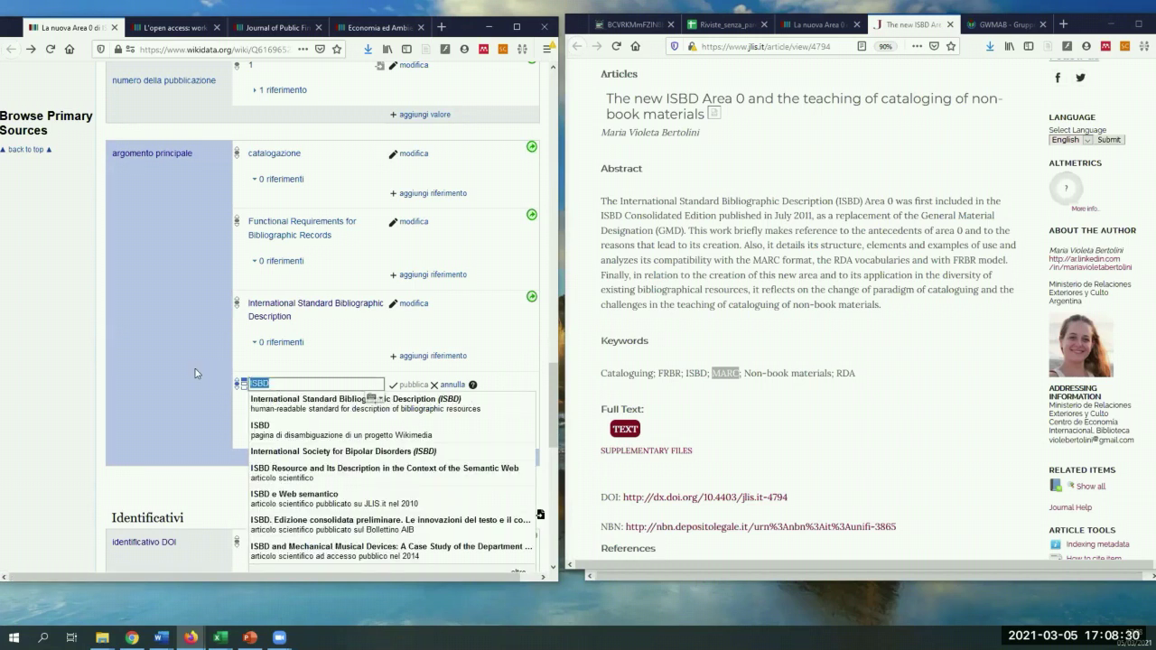
{"action": "type", "text": "MaRC"}
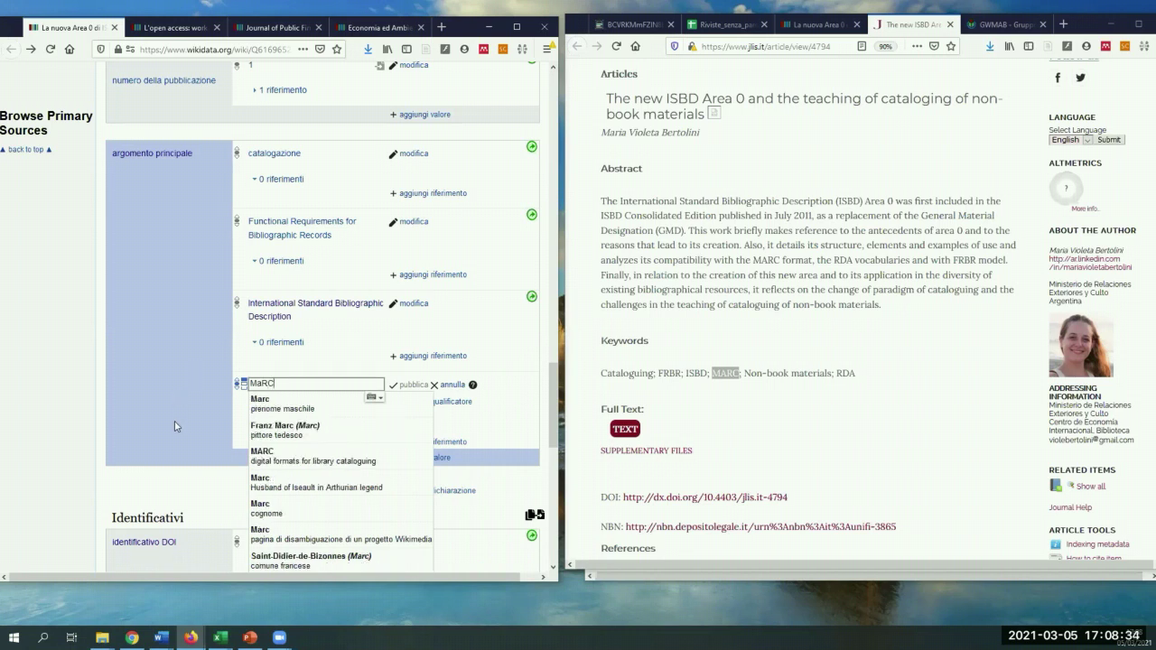
{"action": "left_click", "coordinate": [350, 462]}
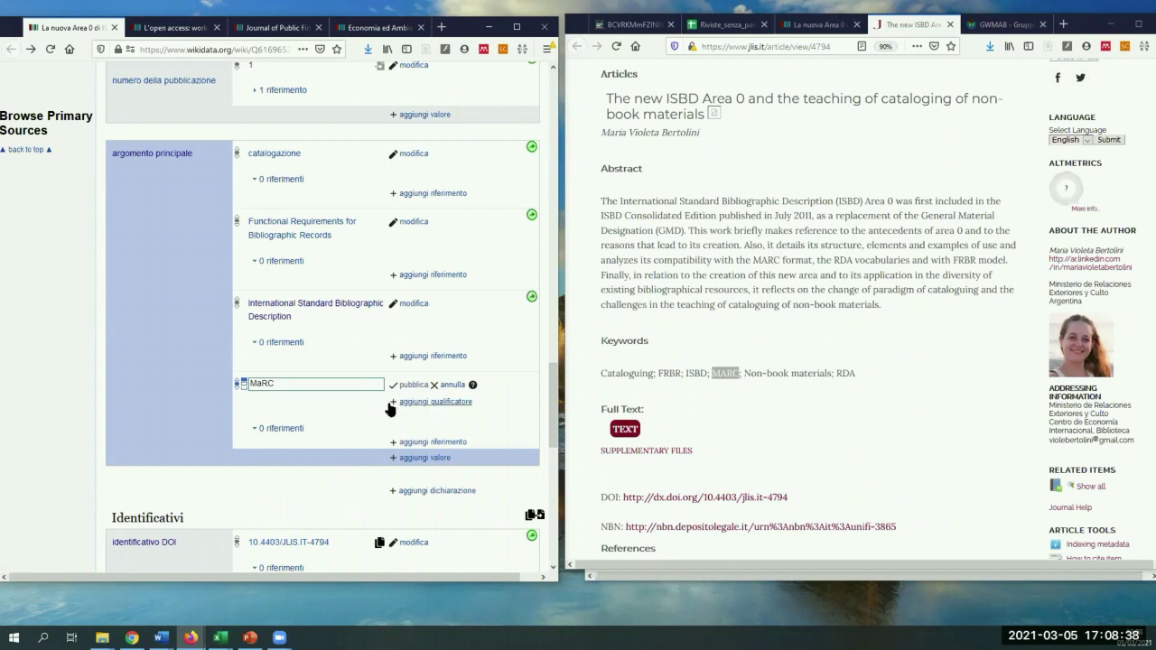
{"action": "left_click", "coordinate": [412, 386]}
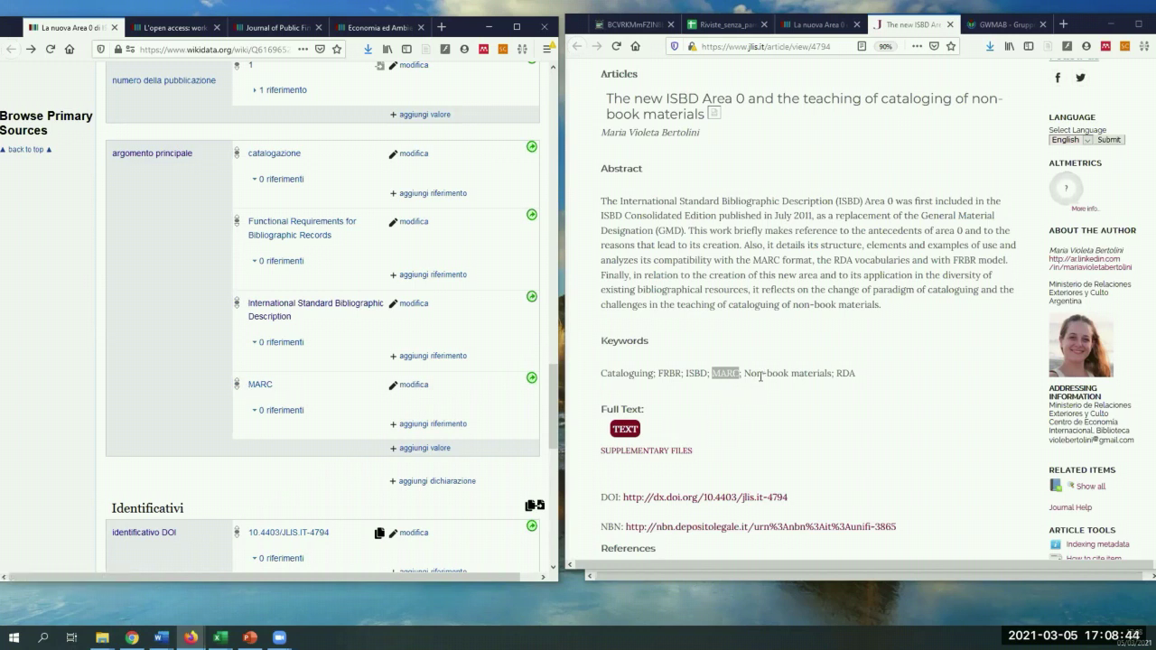
Add non-book materials as a main subject value and publish it.
{"action": "left_click_drag", "start_coordinate": [745, 373], "coordinate": [830, 377]}
{"action": "key", "text": "ctrl+c"}
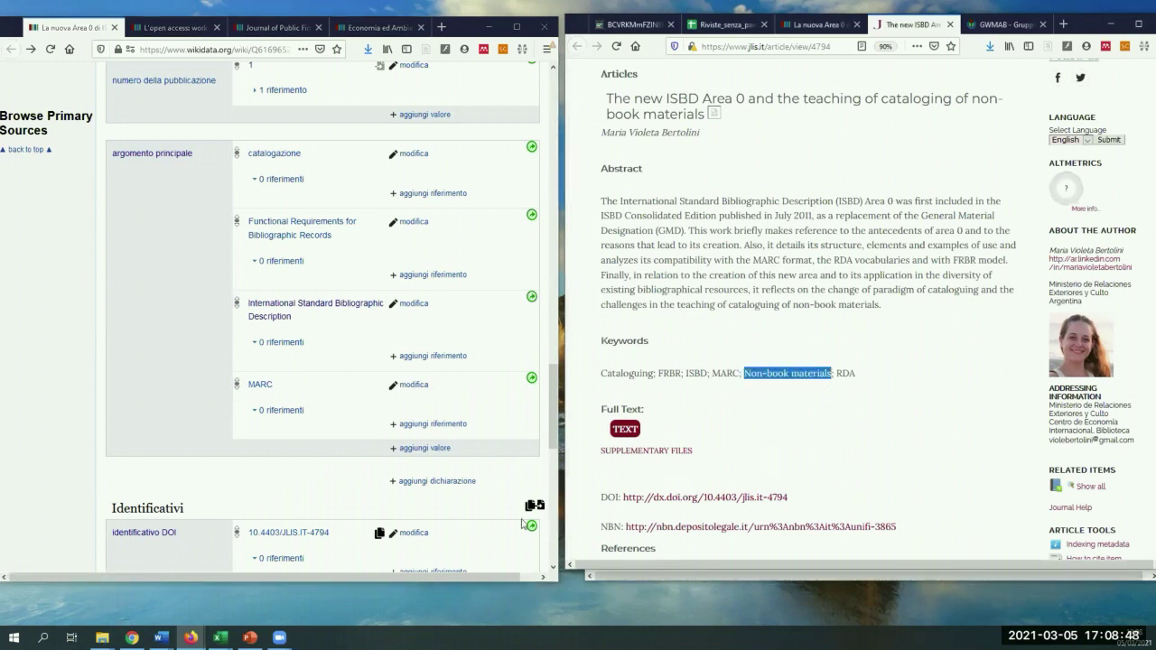
{"action": "left_click", "coordinate": [423, 448]}
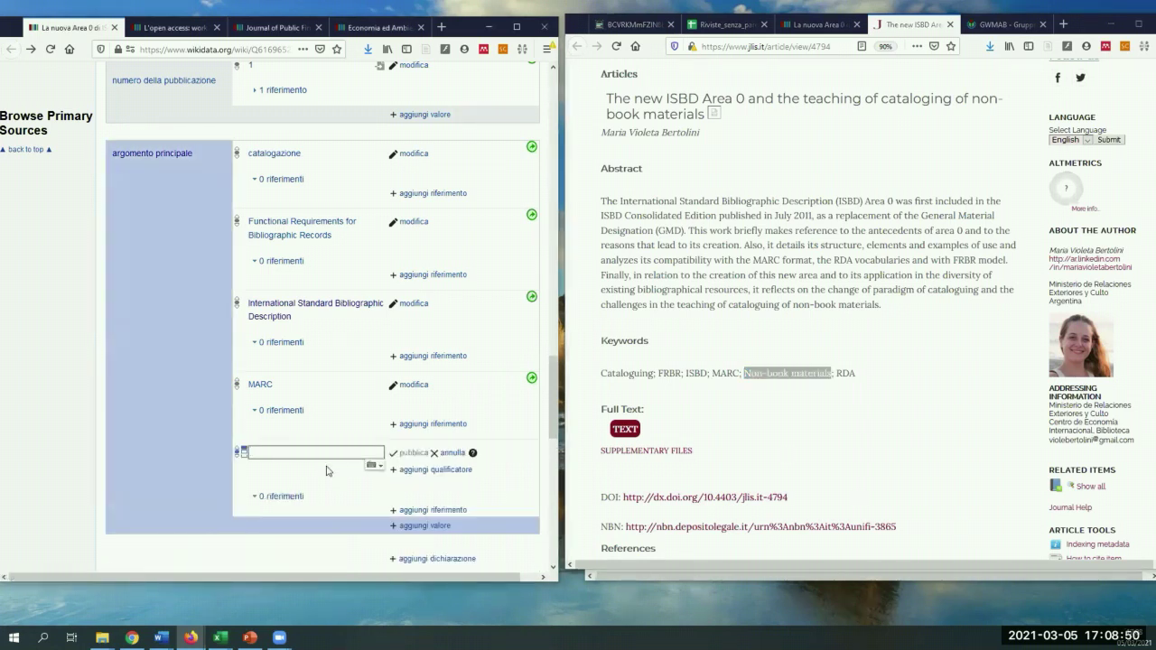
{"action": "key", "text": "ctrl+v"}
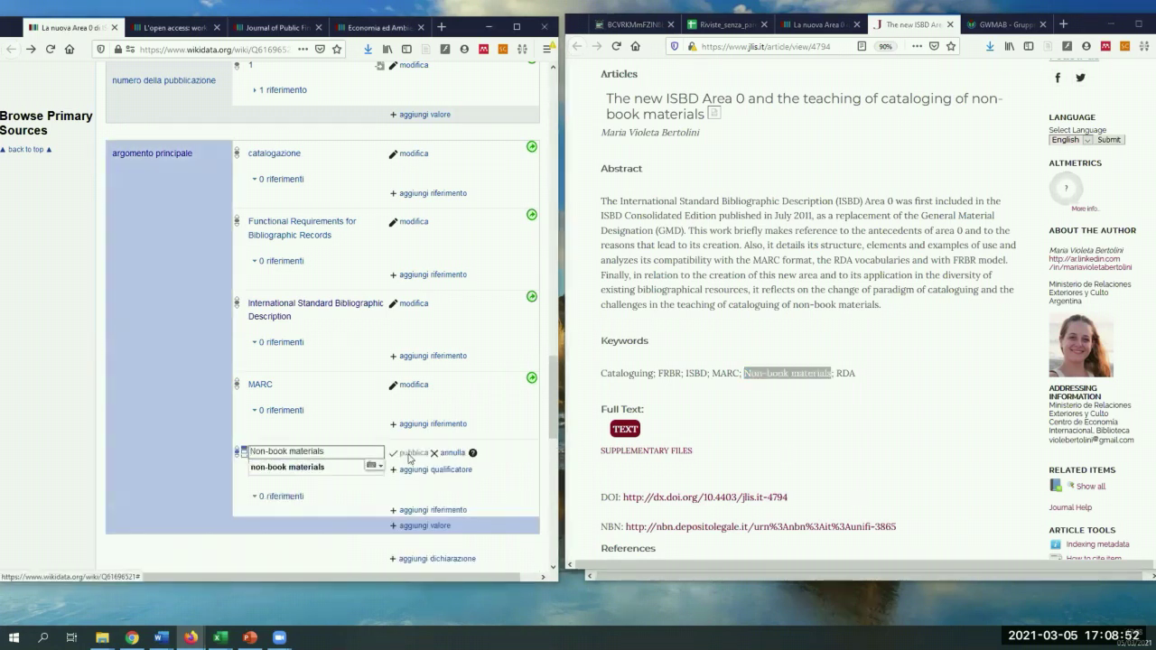
{"action": "left_click", "coordinate": [320, 471]}
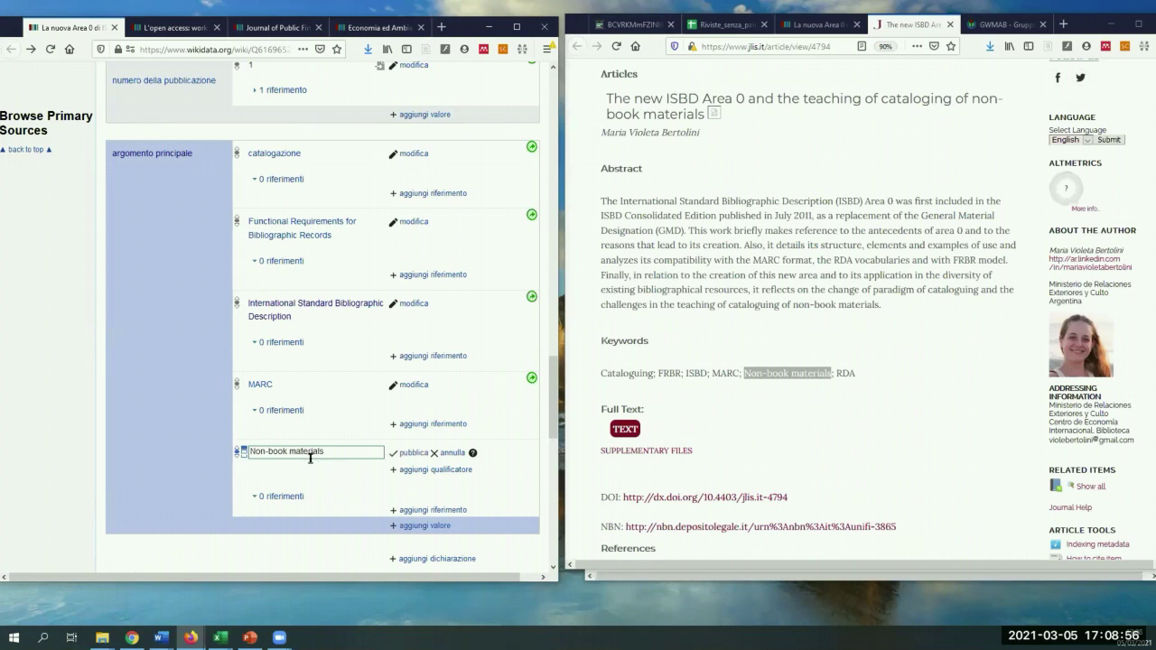
{"action": "left_click", "coordinate": [414, 453]}
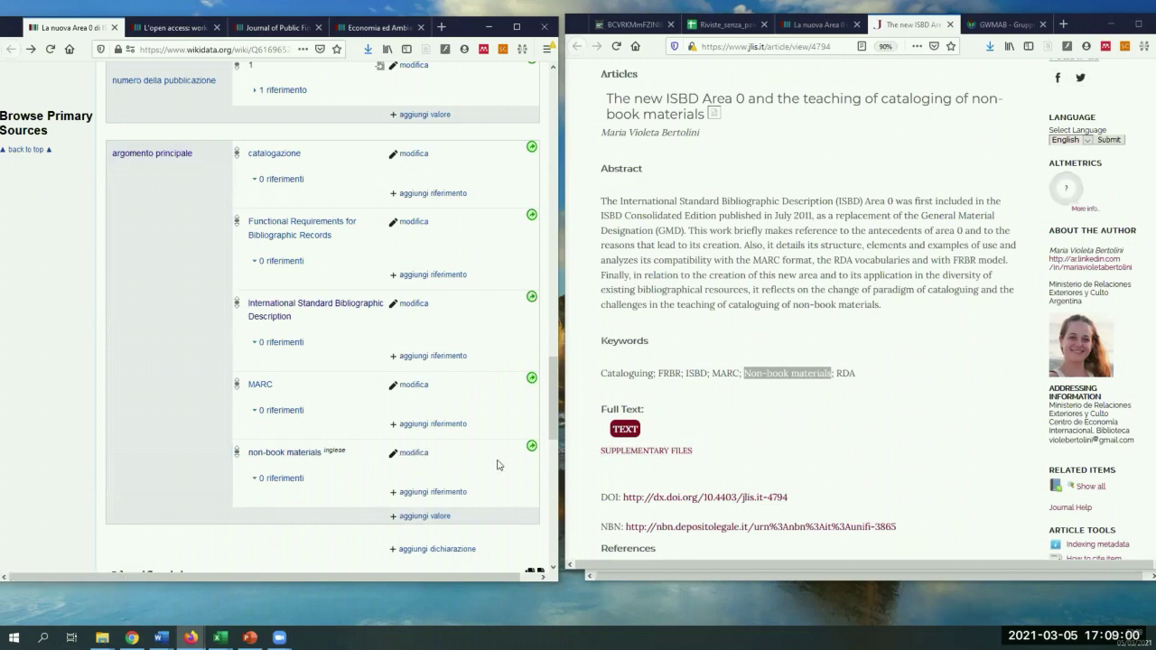
Add Resource Description and Access as a main subject value via 'rda' and publish it.
{"action": "left_click", "coordinate": [411, 516]}
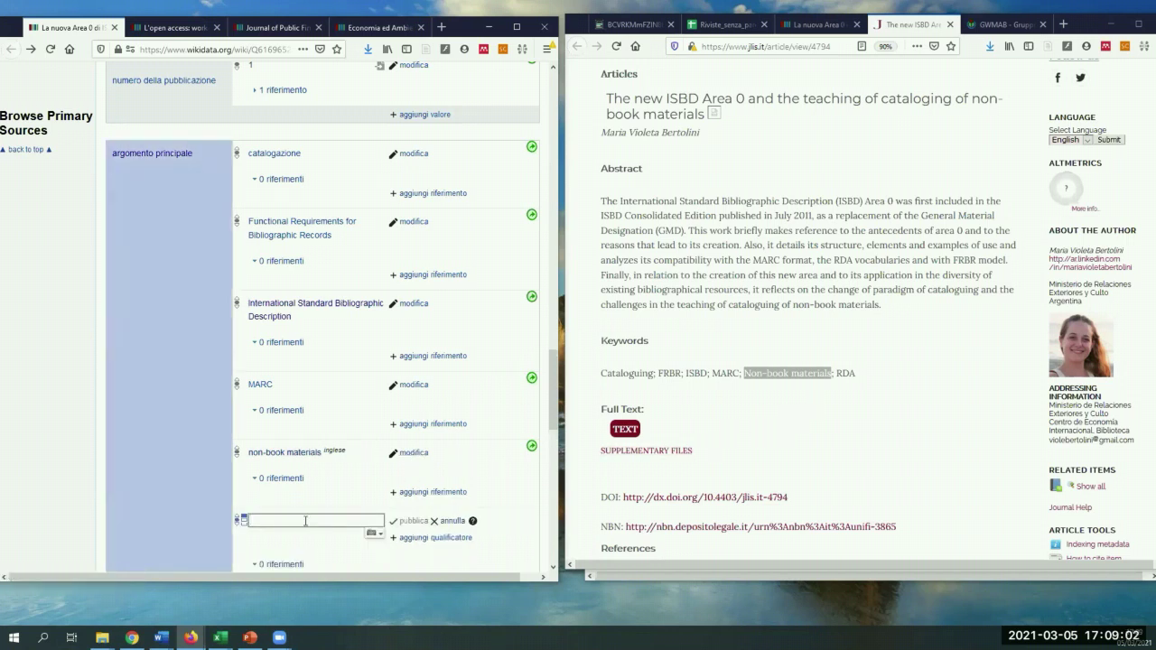
{"action": "type", "text": "rda"}
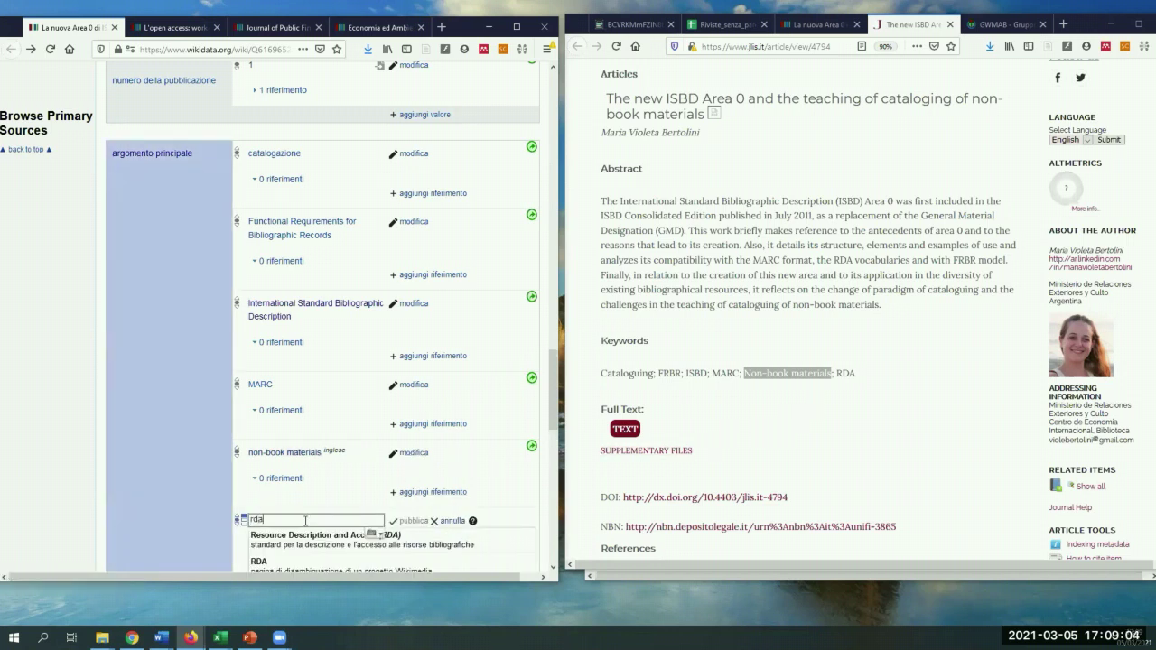
{"action": "left_click", "coordinate": [305, 540]}
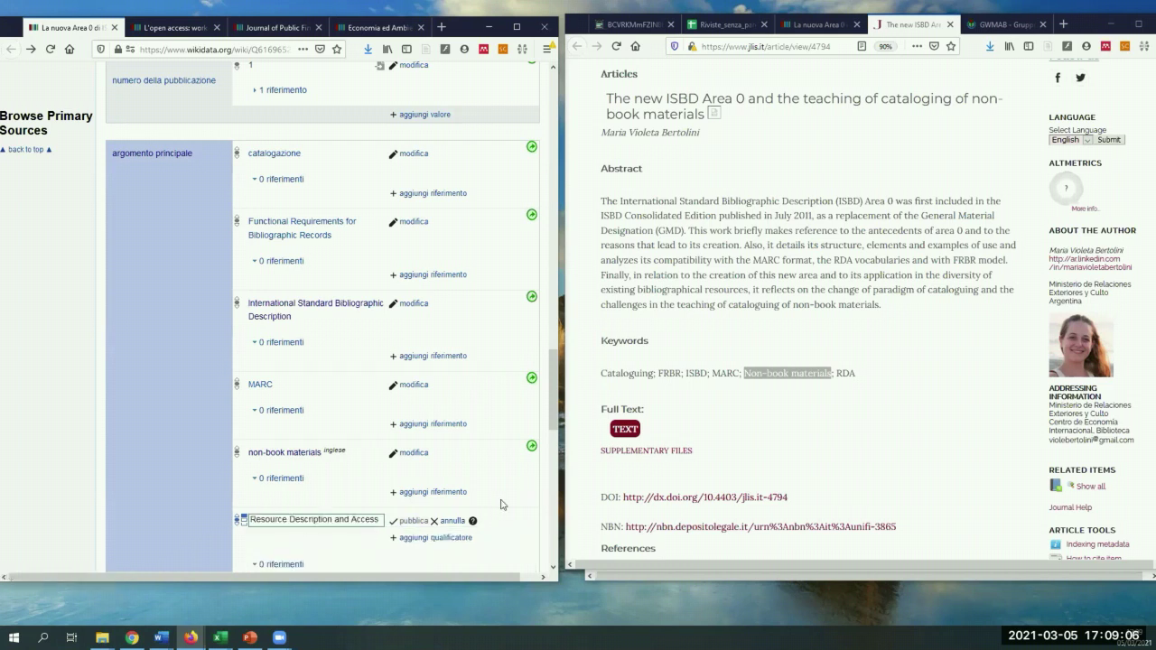
{"action": "left_click", "coordinate": [411, 521]}
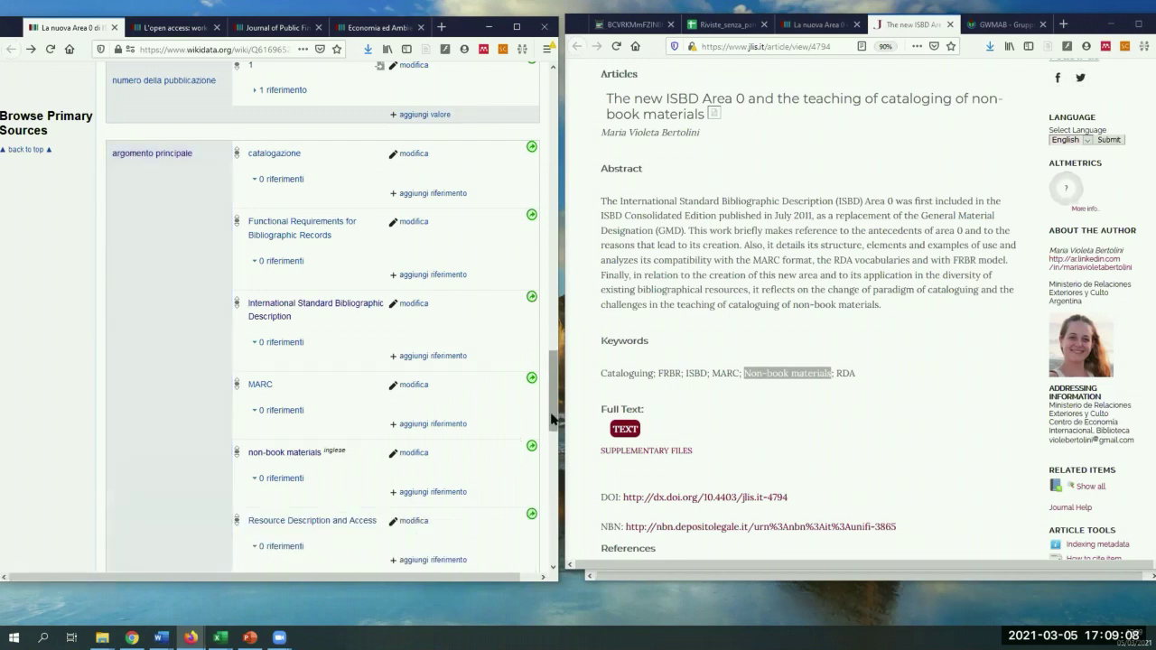
{"action": "scroll", "coordinate": [554, 424], "scroll_direction": "down", "scroll_amount": 3}
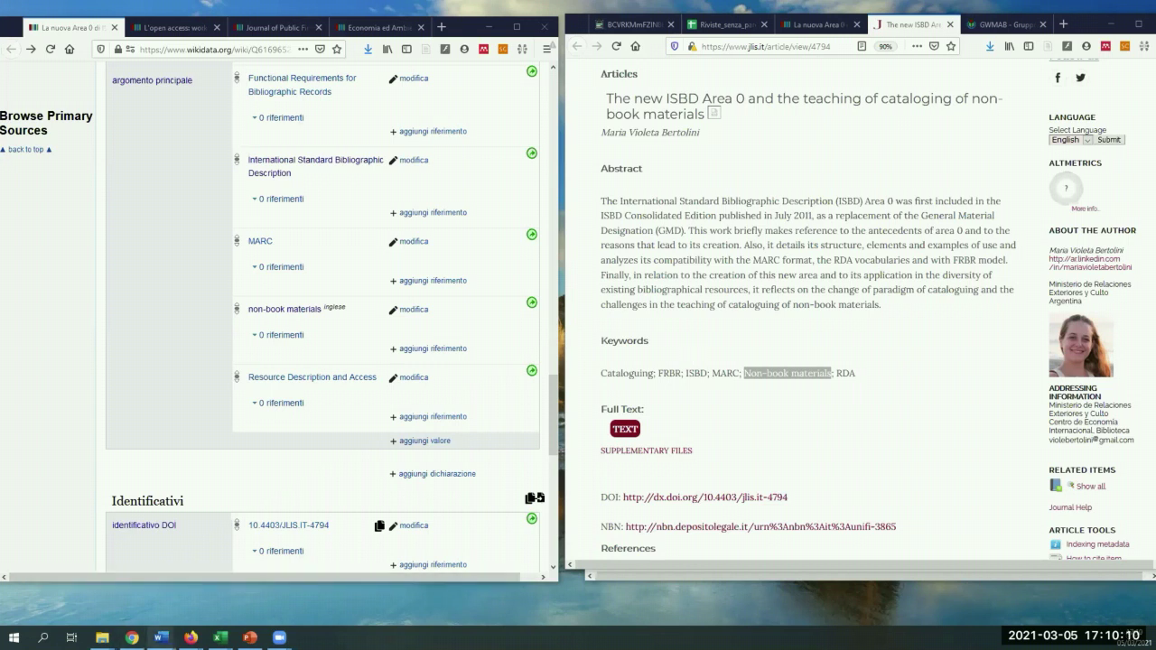
{"action": "mouse_move", "coordinate": [160, 638]}
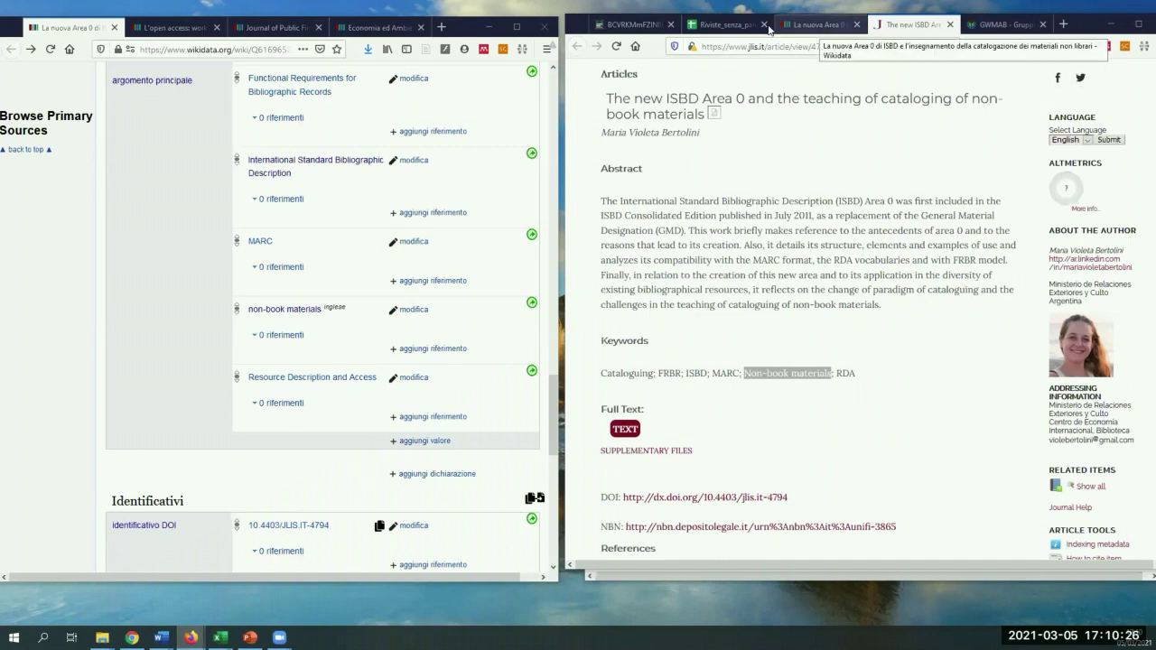
Switch to Riviste_senza_parole_chiave, maximize the window and dismiss the account sign-in notice.
{"action": "key", "text": "ctrl+Tab"}
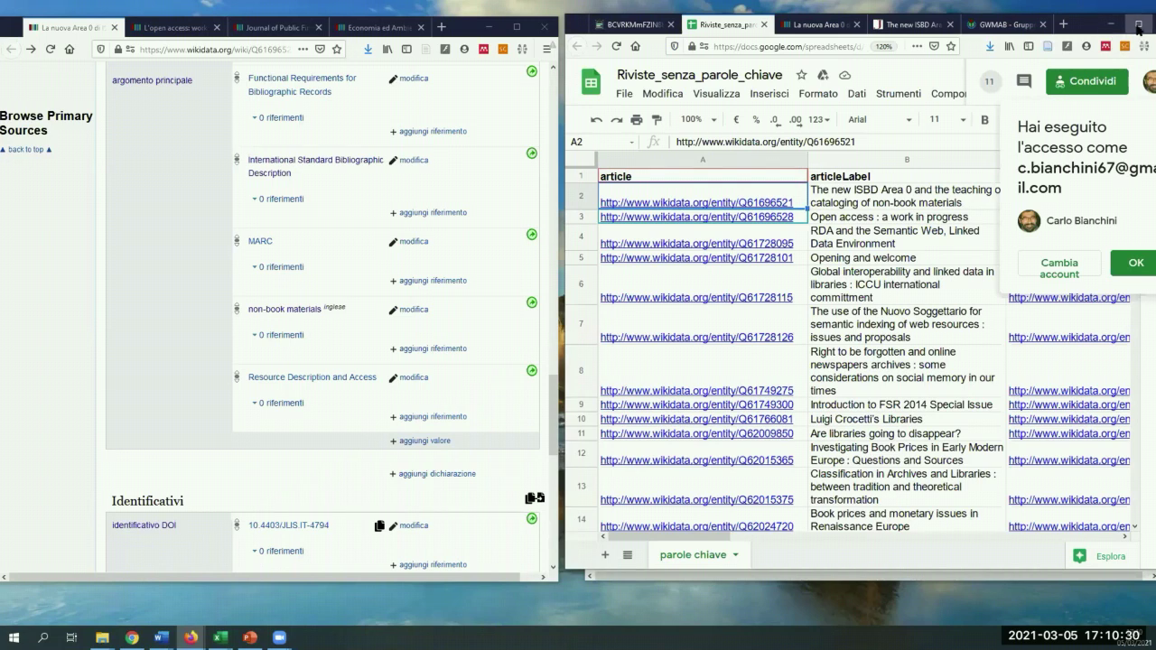
{"action": "left_click", "coordinate": [1137, 26]}
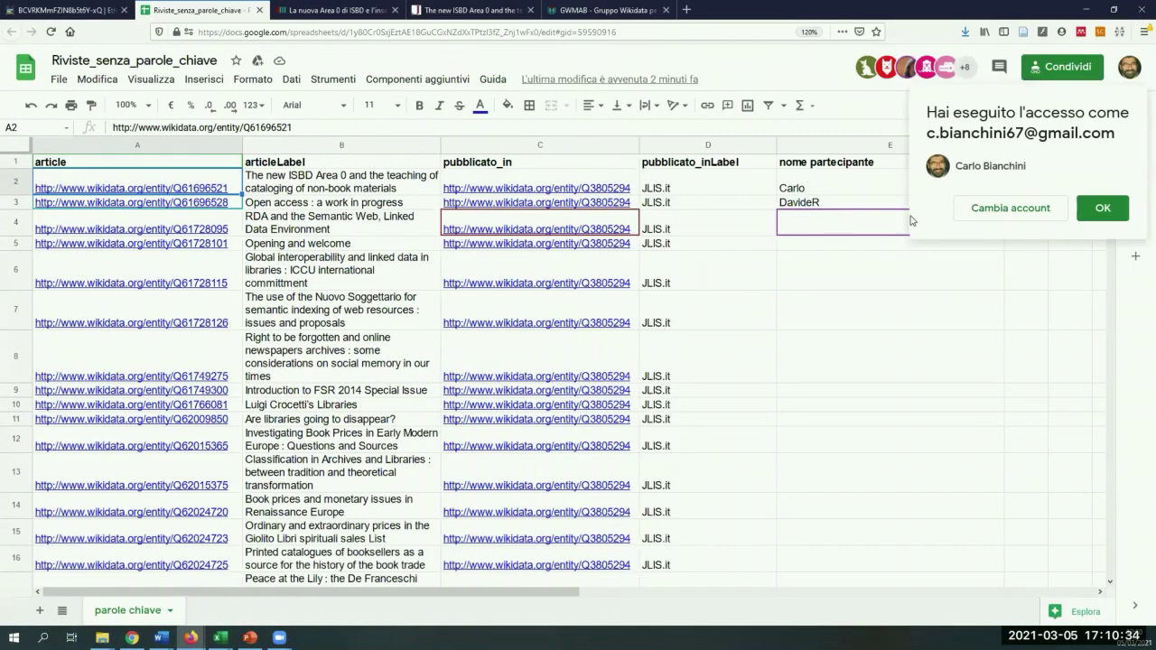
{"action": "left_click", "coordinate": [1103, 208]}
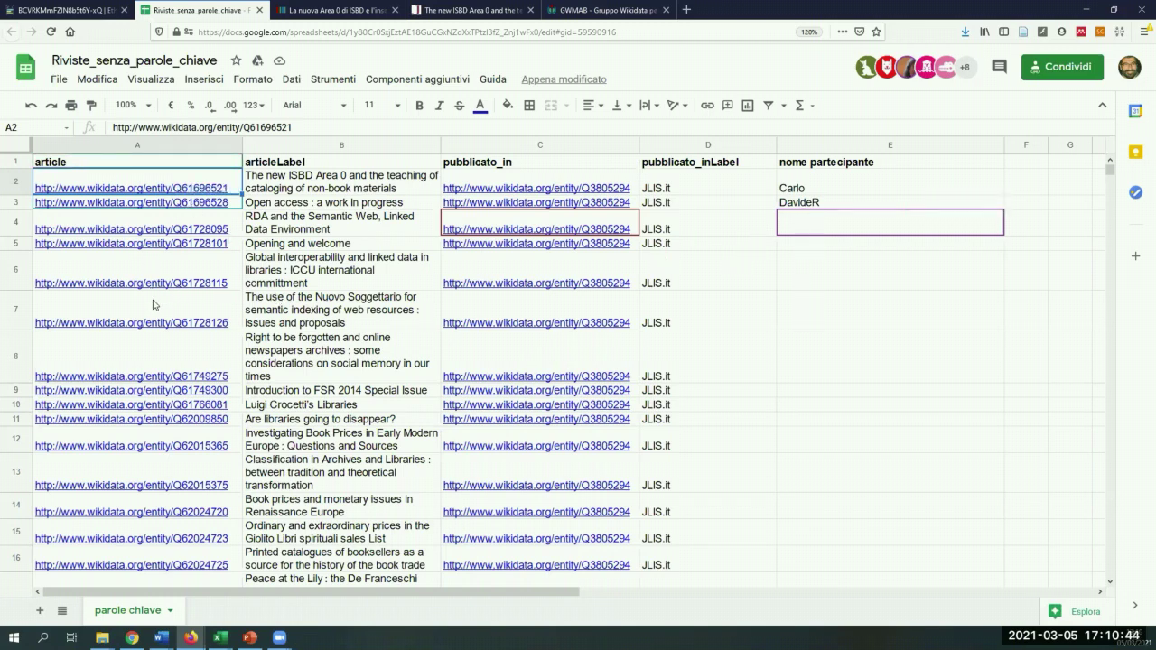
{"action": "mouse_move", "coordinate": [163, 322]}
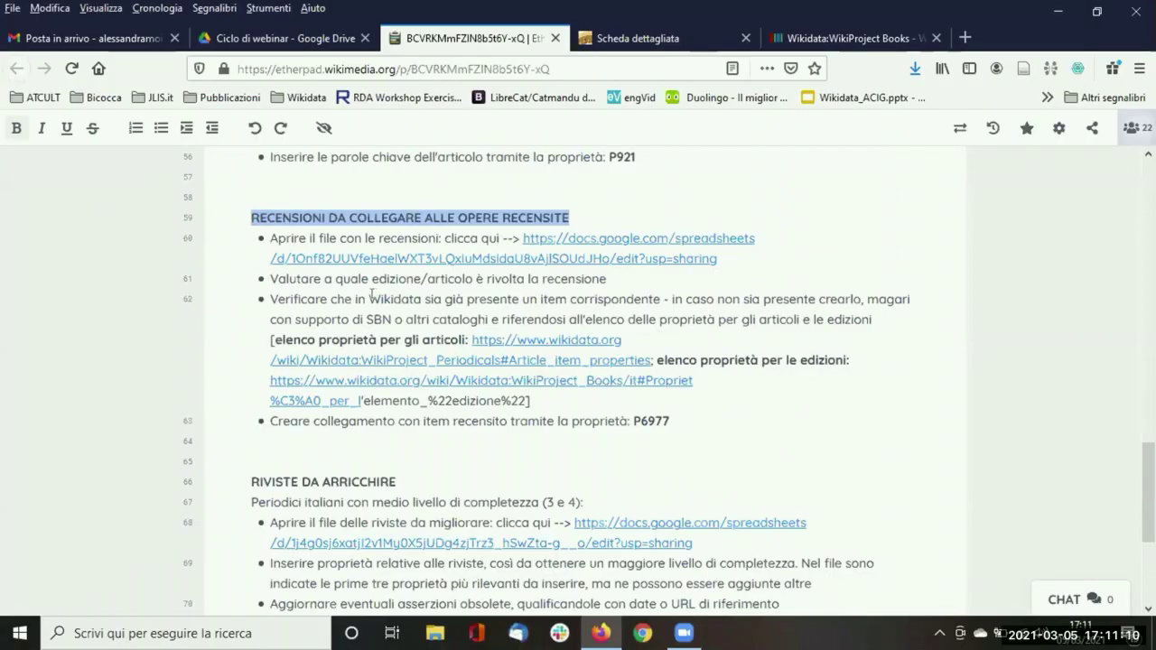
{"action": "left_click_drag", "start_coordinate": [251, 217], "coordinate": [468, 213]}
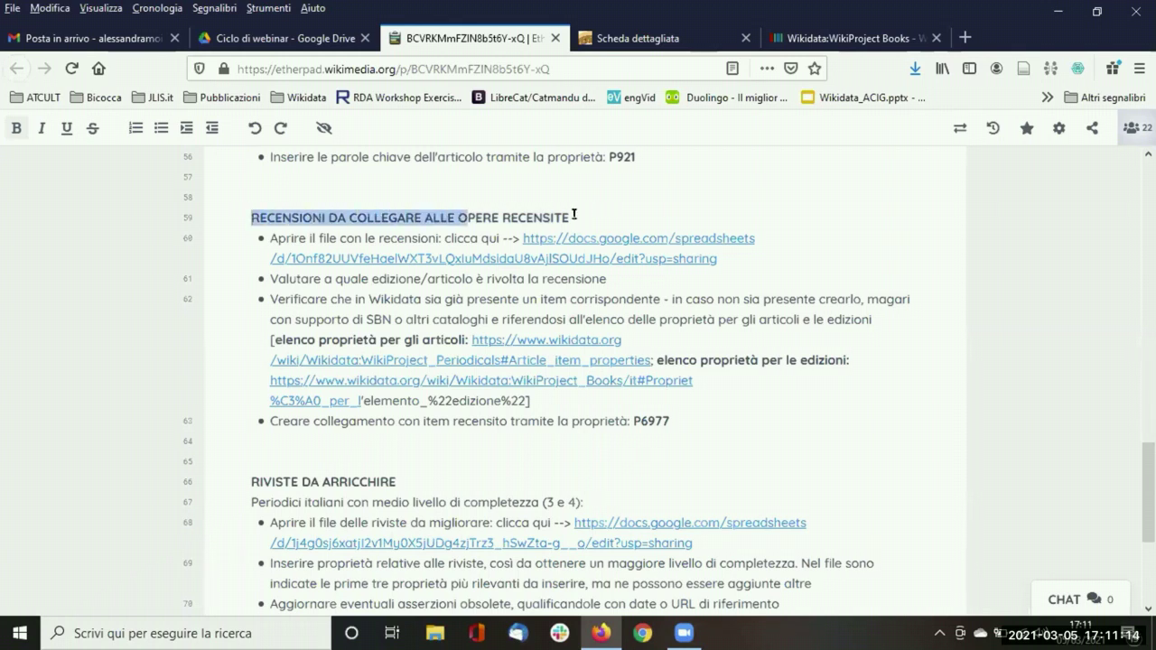
{"action": "left_click", "coordinate": [495, 217]}
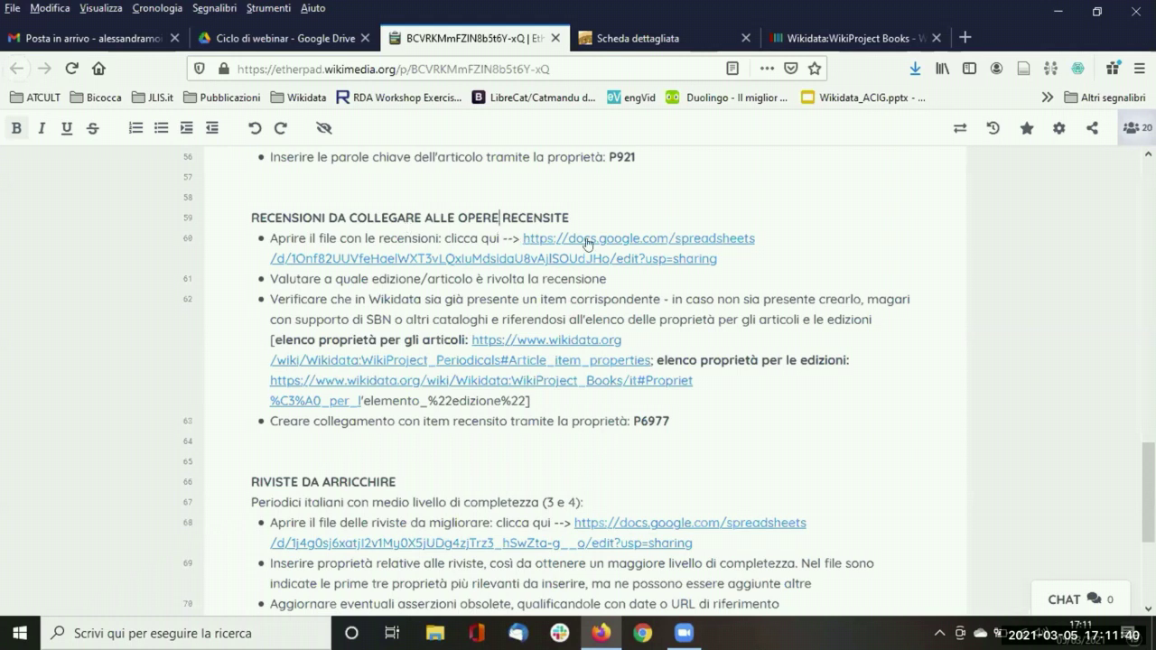
{"action": "left_click_drag", "start_coordinate": [242, 213], "coordinate": [562, 213]}
{"action": "left_click", "coordinate": [563, 213]}
Open Articoli_recensioni, enter the participant's name in E2, and select the first review's A2 link.
{"action": "left_click", "coordinate": [505, 260]}
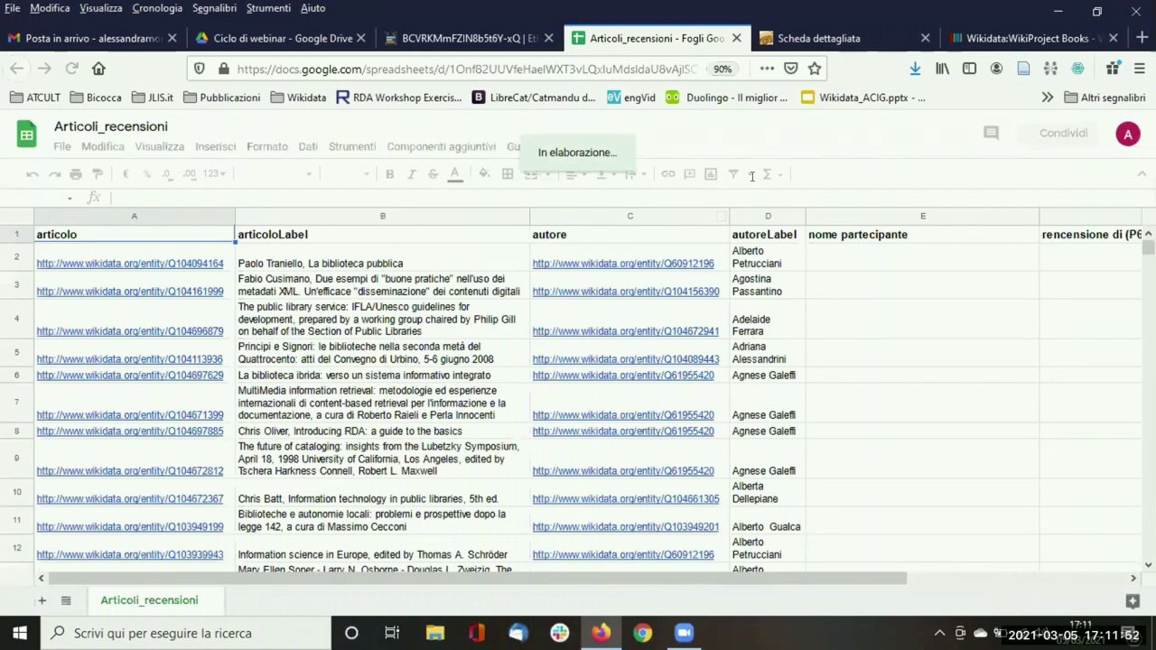
{"action": "left_click", "coordinate": [831, 249]}
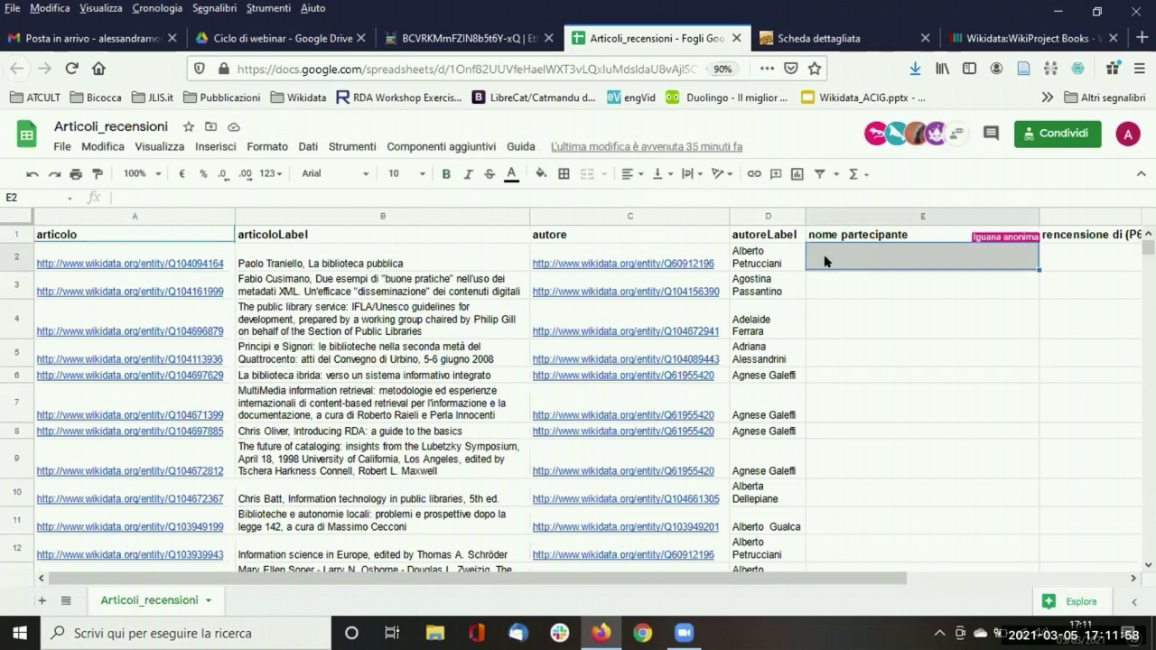
{"action": "type", "text": "A"}
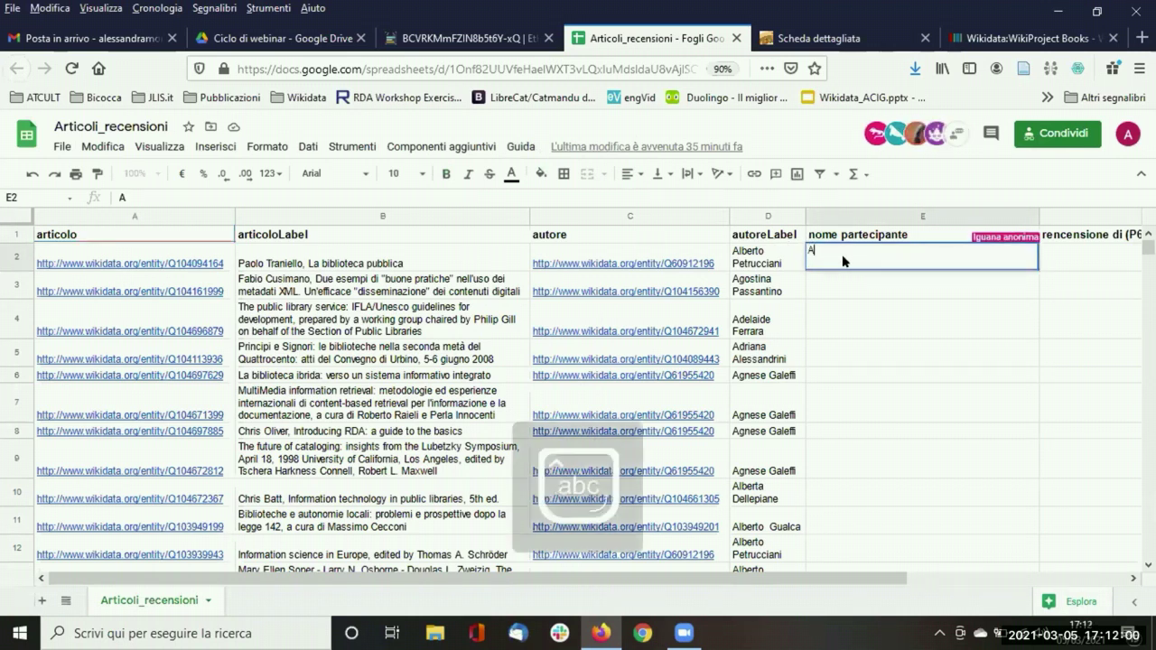
{"action": "type", "text": "lessandra"}
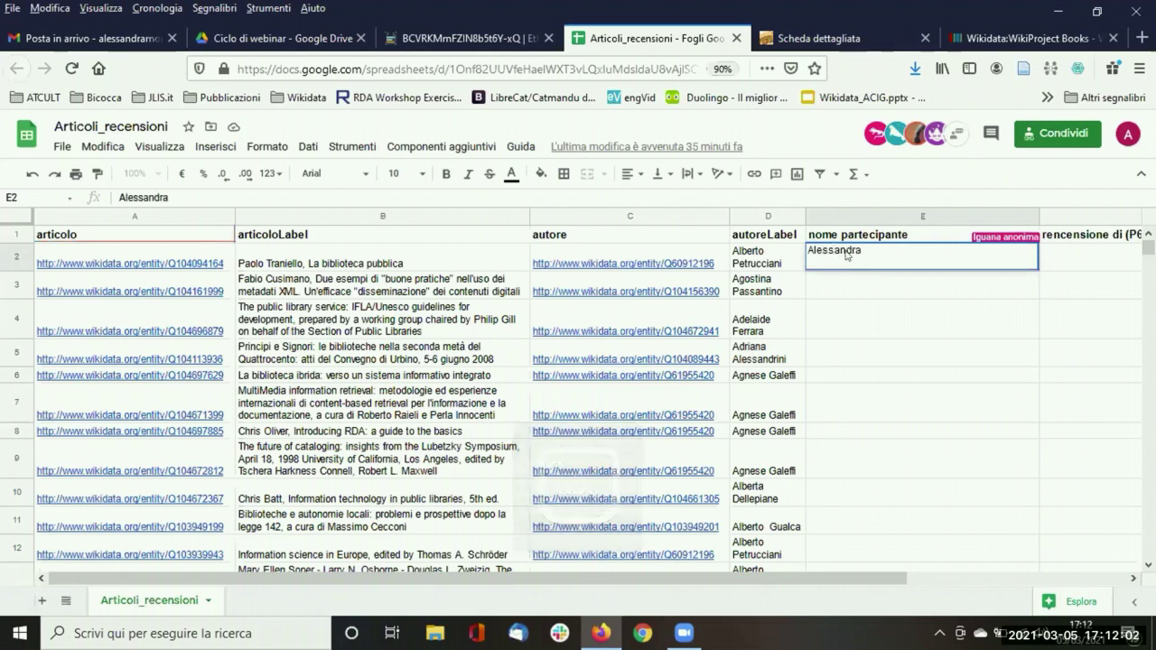
{"action": "left_click", "coordinate": [343, 265]}
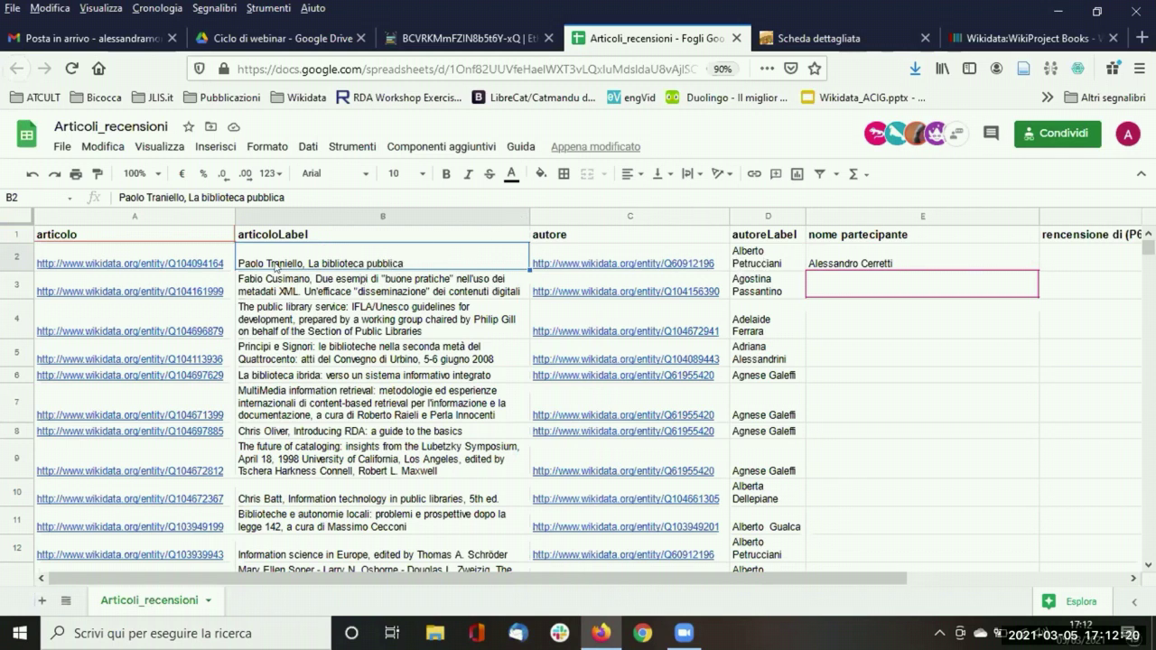
{"action": "mouse_move", "coordinate": [180, 264]}
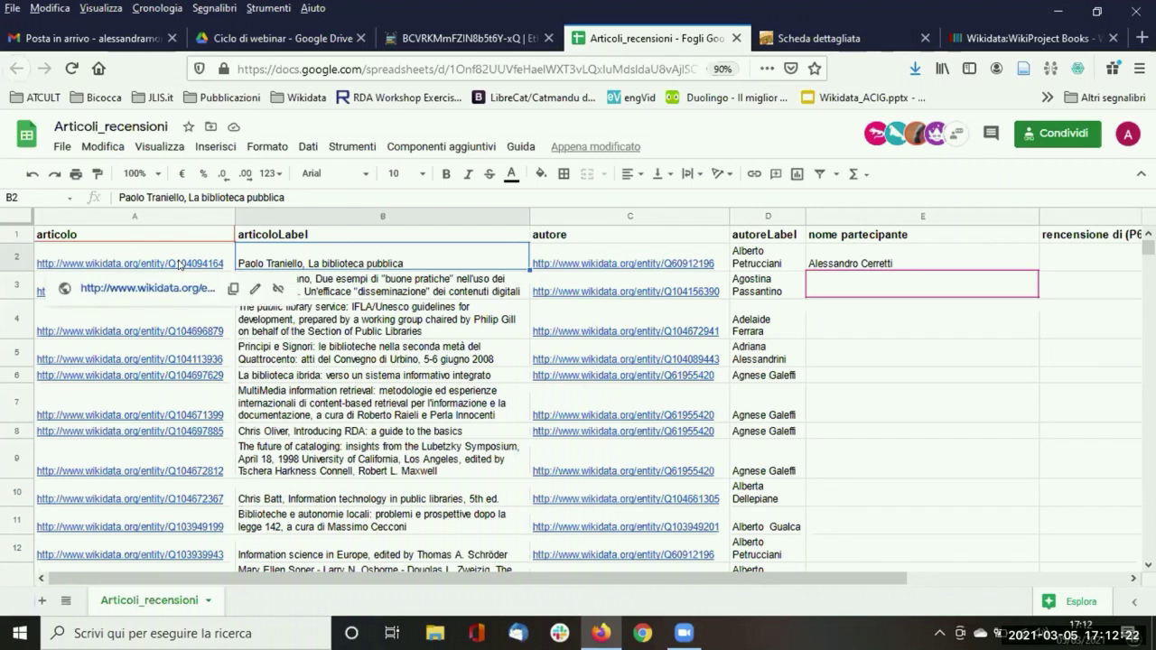
{"action": "left_click", "coordinate": [112, 264]}
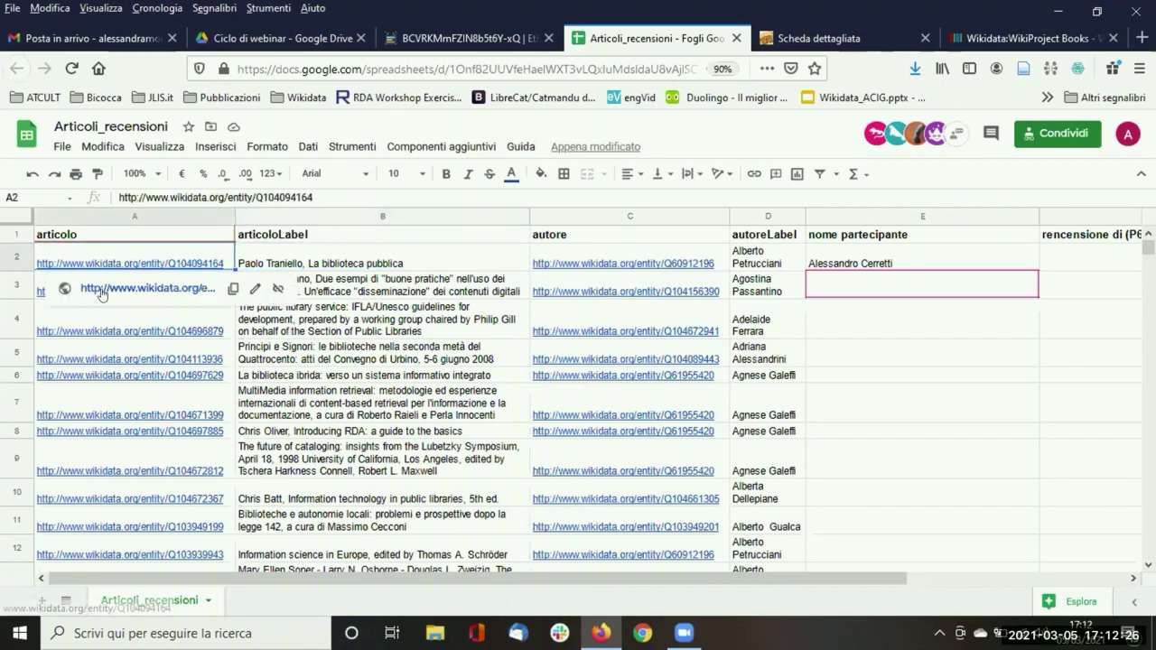
Open review item Q104094164 and scroll its statements down to the URL.
{"action": "left_click", "coordinate": [97, 289]}
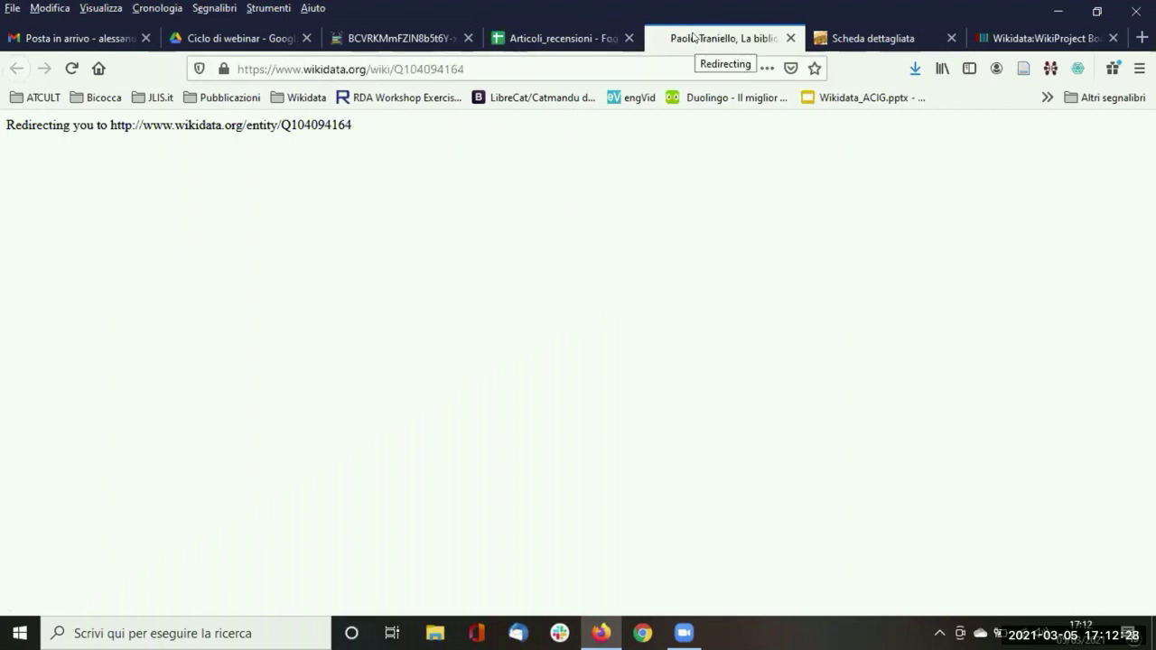
{"action": "left_click_drag", "start_coordinate": [170, 210], "coordinate": [583, 210]}
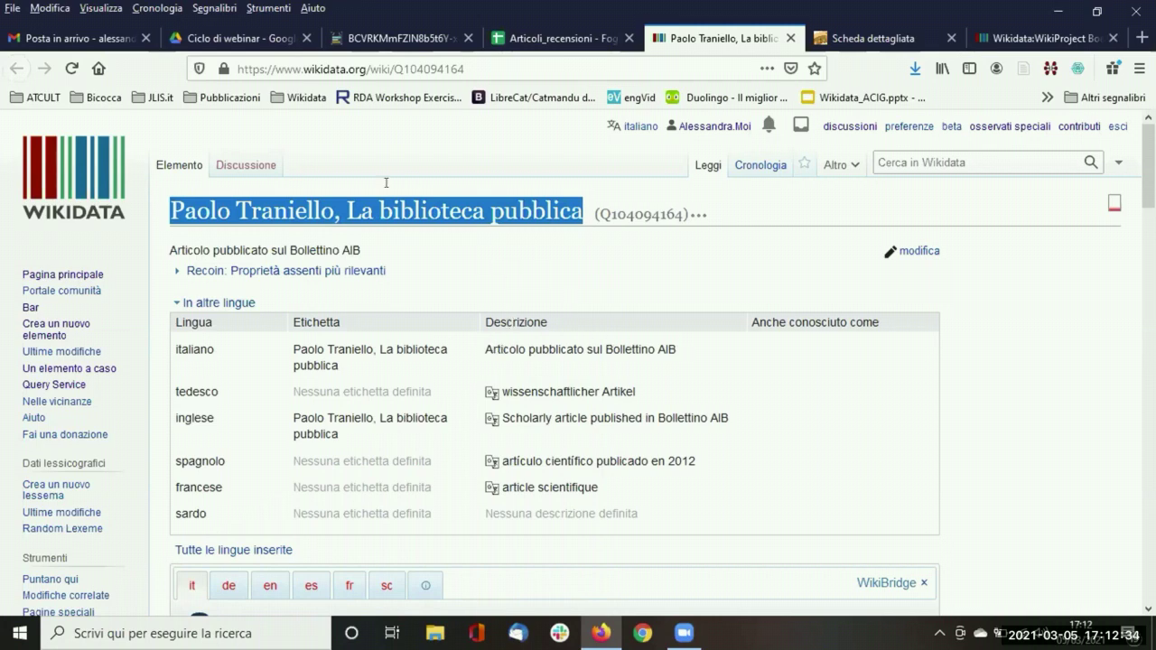
{"action": "scroll", "coordinate": [673, 350], "scroll_direction": "down", "scroll_amount": 2}
{"action": "left_click", "coordinate": [374, 251]}
{"action": "scroll", "coordinate": [374, 251], "scroll_direction": "down", "scroll_amount": 4}
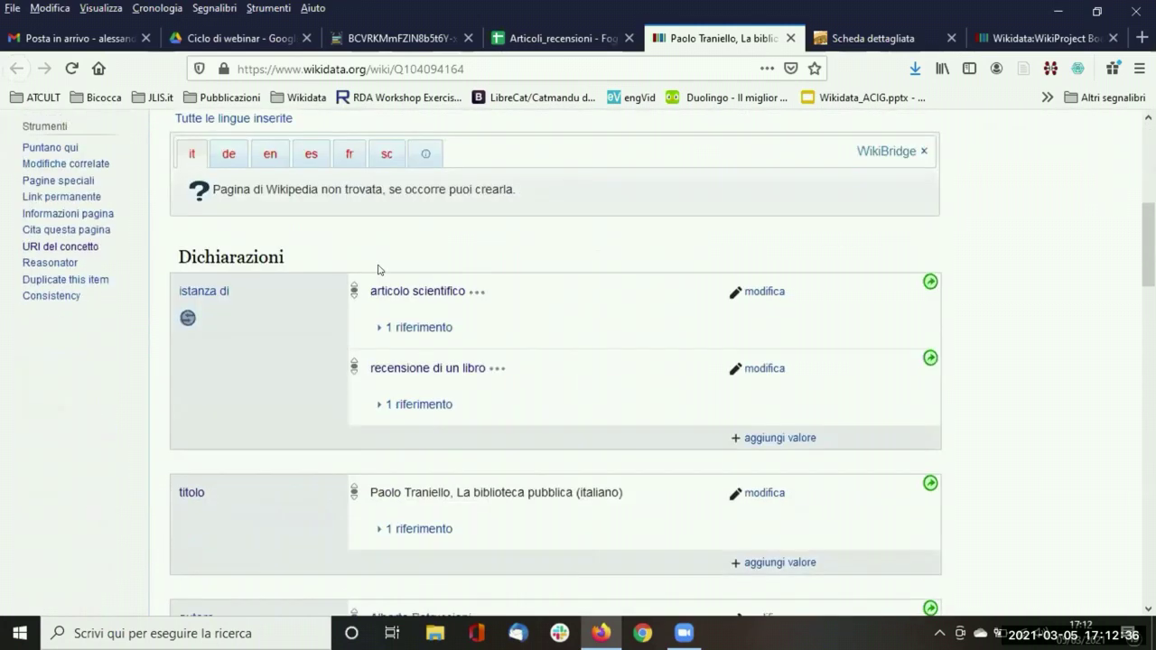
{"action": "scroll", "coordinate": [361, 271], "scroll_direction": "up", "scroll_amount": 5}
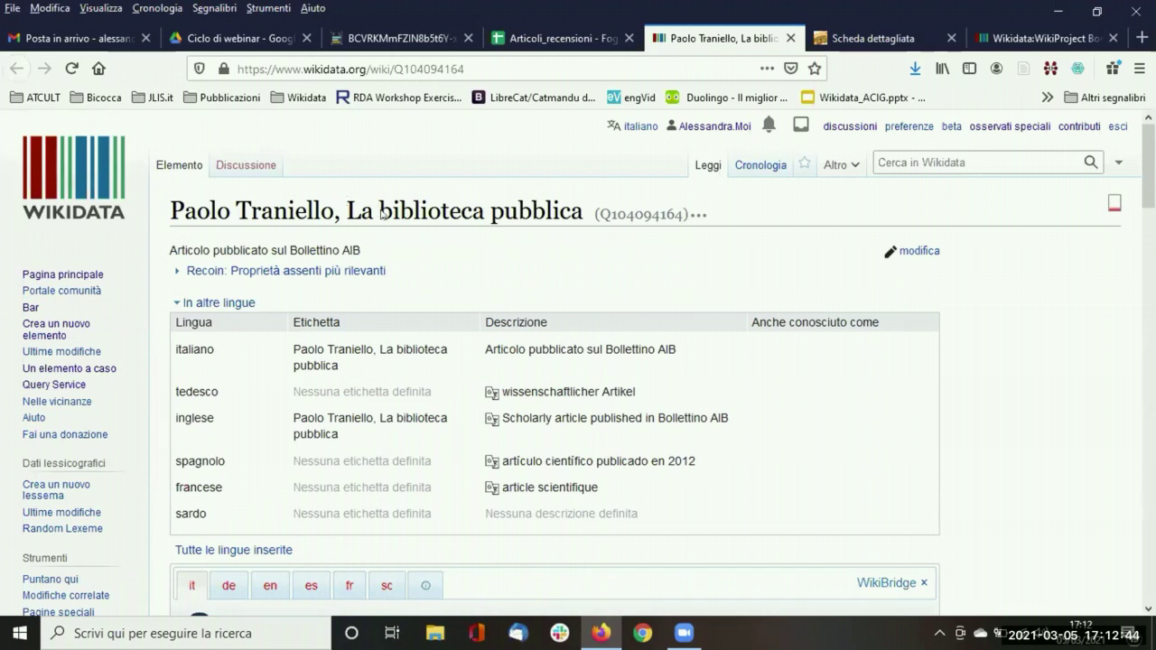
{"action": "scroll", "coordinate": [383, 217], "scroll_direction": "down", "scroll_amount": 8}
{"action": "scroll", "coordinate": [379, 280], "scroll_direction": "down", "scroll_amount": 2}
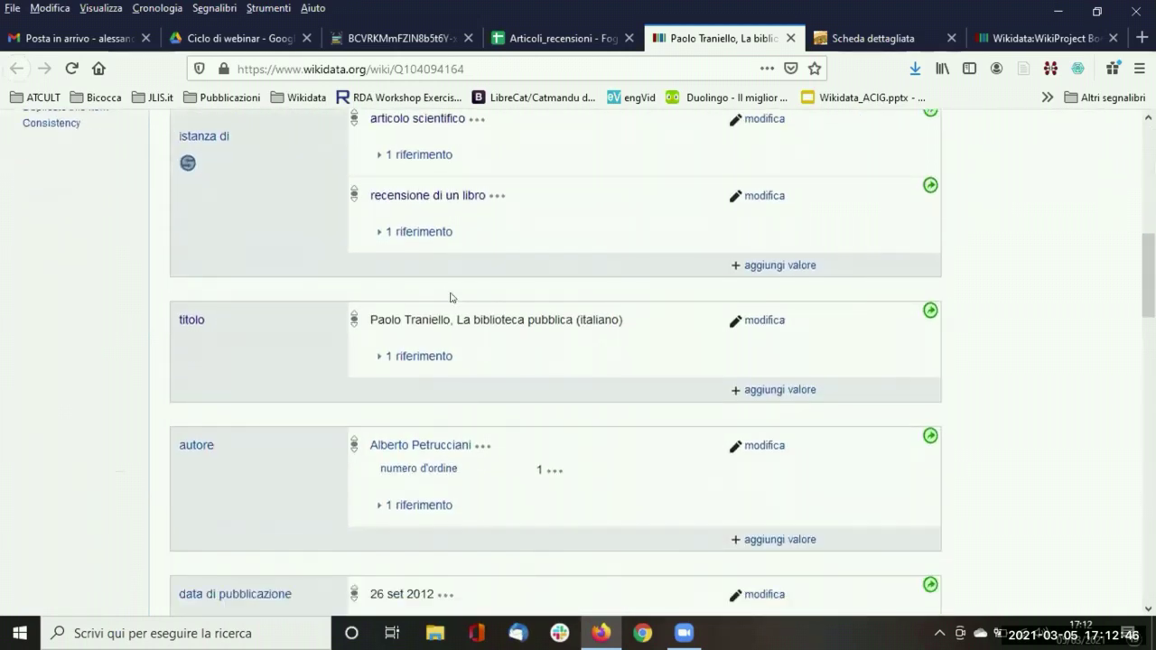
{"action": "scroll", "coordinate": [238, 320], "scroll_direction": "down", "scroll_amount": 8}
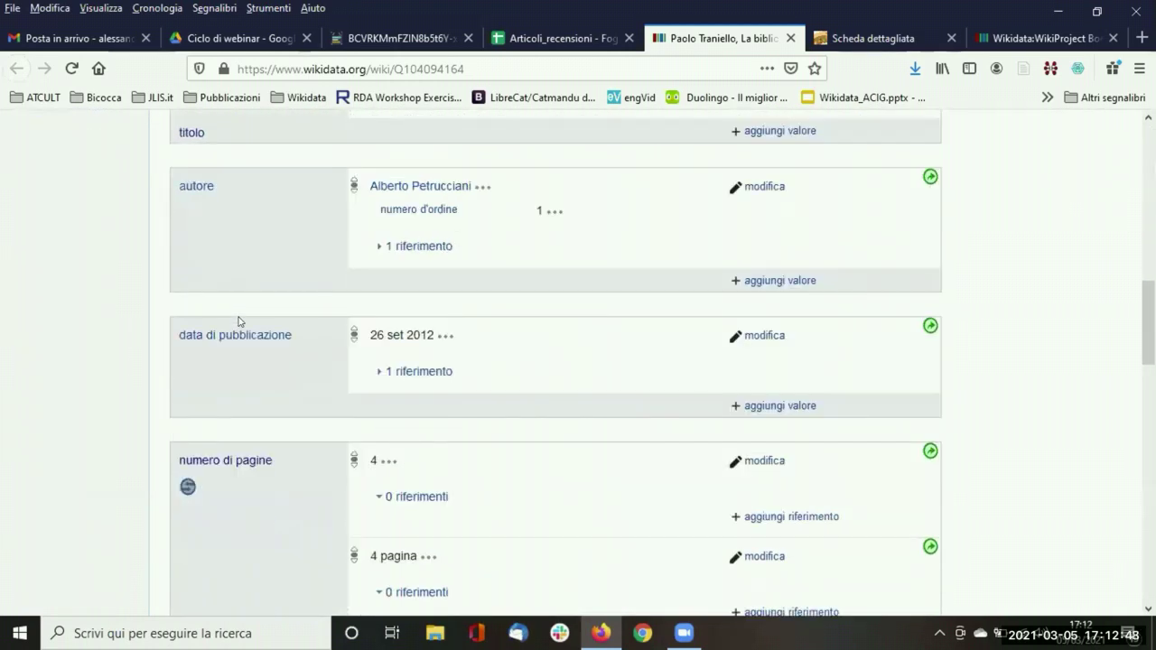
{"action": "scroll", "coordinate": [259, 345], "scroll_direction": "down", "scroll_amount": 4}
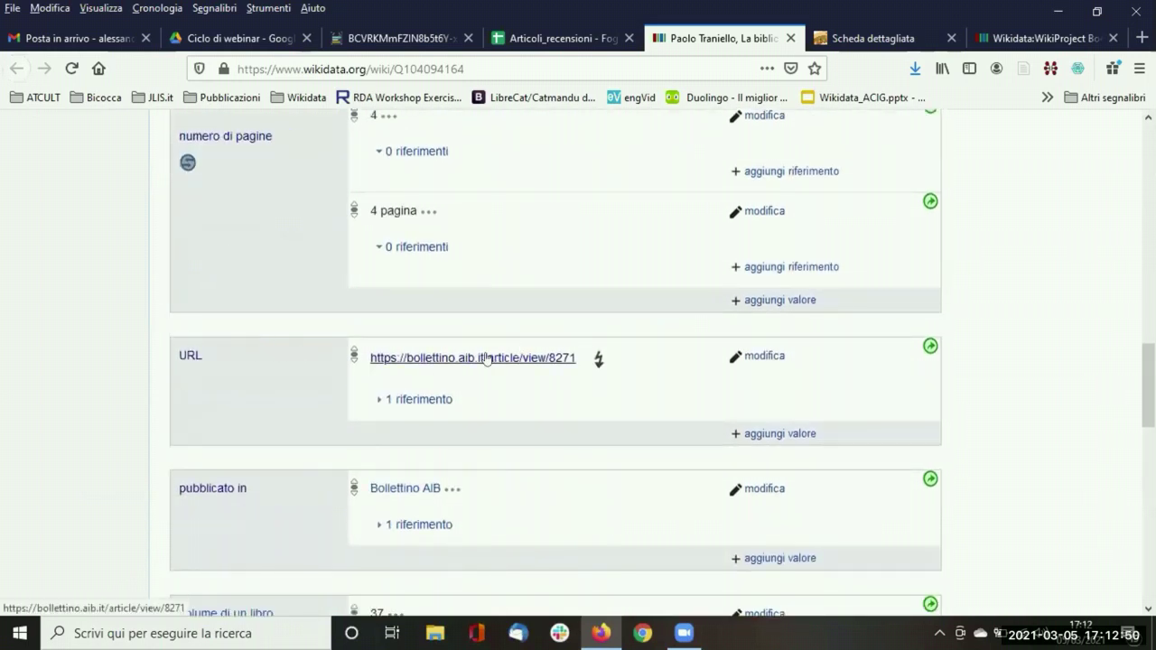
Open the review's Bollettino AIB HTML full text and select the reviewed book title, La biblioteca pubblica.
{"action": "right_click", "coordinate": [486, 360]}
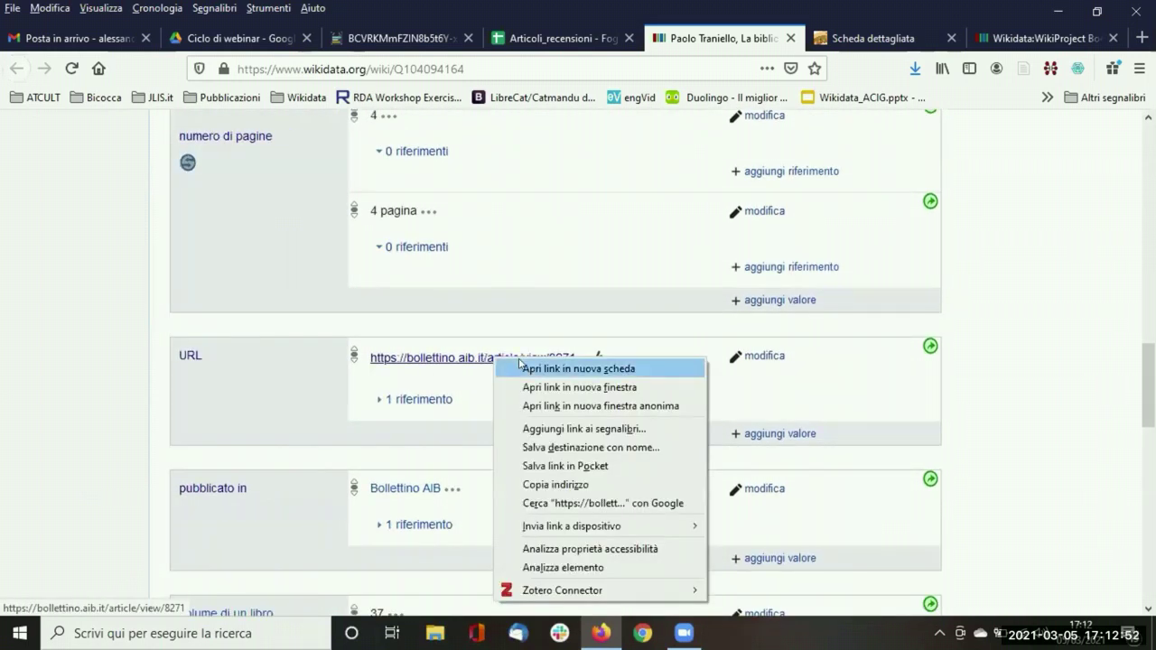
{"action": "left_click", "coordinate": [511, 368]}
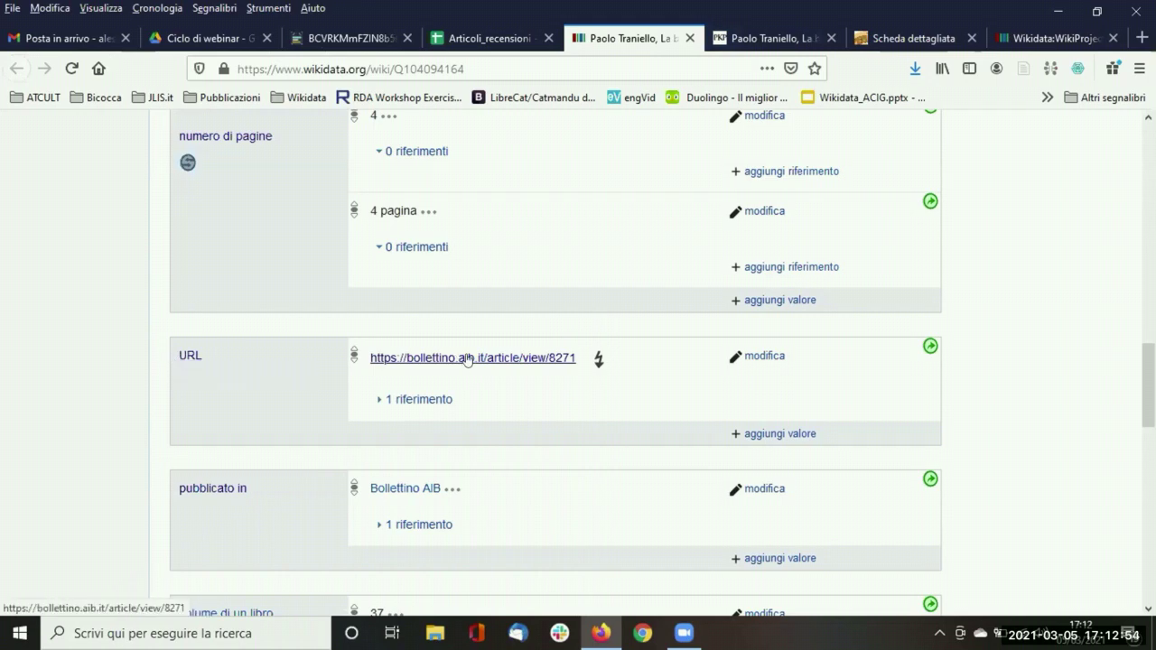
{"action": "left_click", "coordinate": [733, 41]}
{"action": "scroll", "coordinate": [271, 325], "scroll_direction": "down", "scroll_amount": 3}
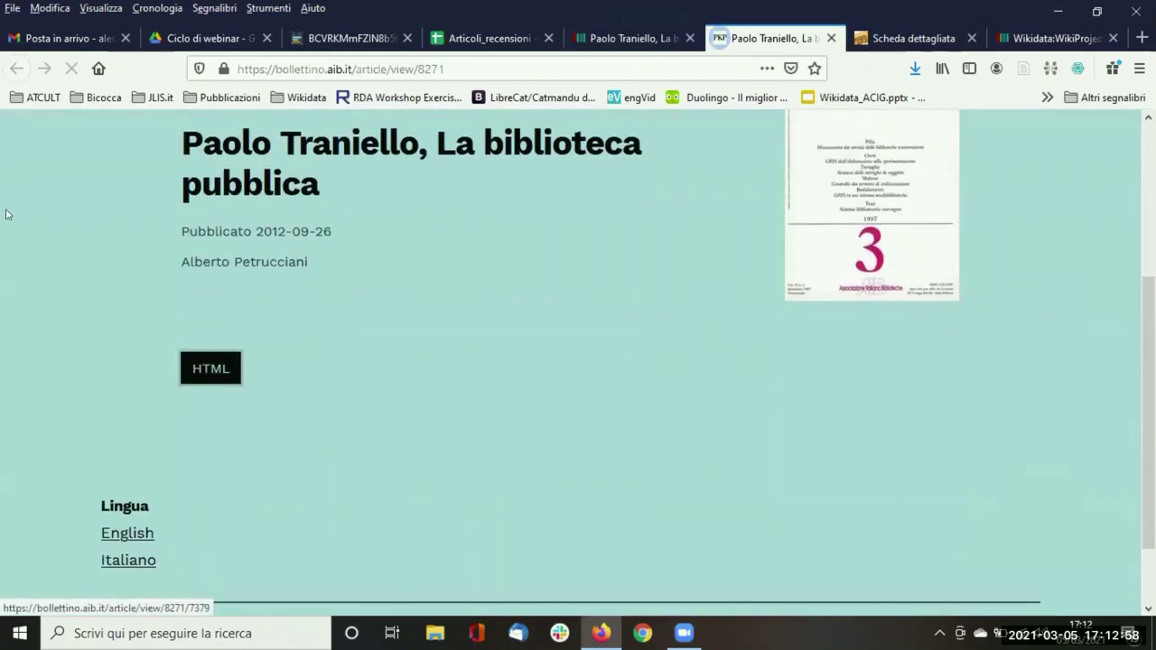
{"action": "key", "text": "Return"}
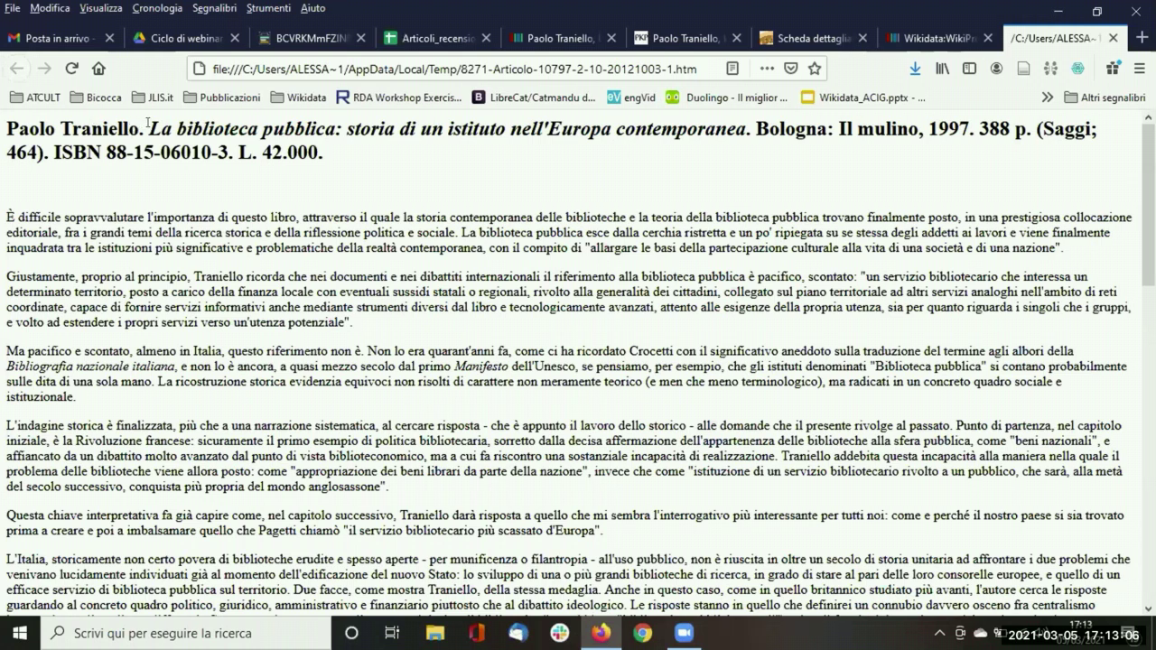
{"action": "left_click_drag", "start_coordinate": [148, 124], "coordinate": [761, 120]}
{"action": "key", "text": "ctrl+c"}
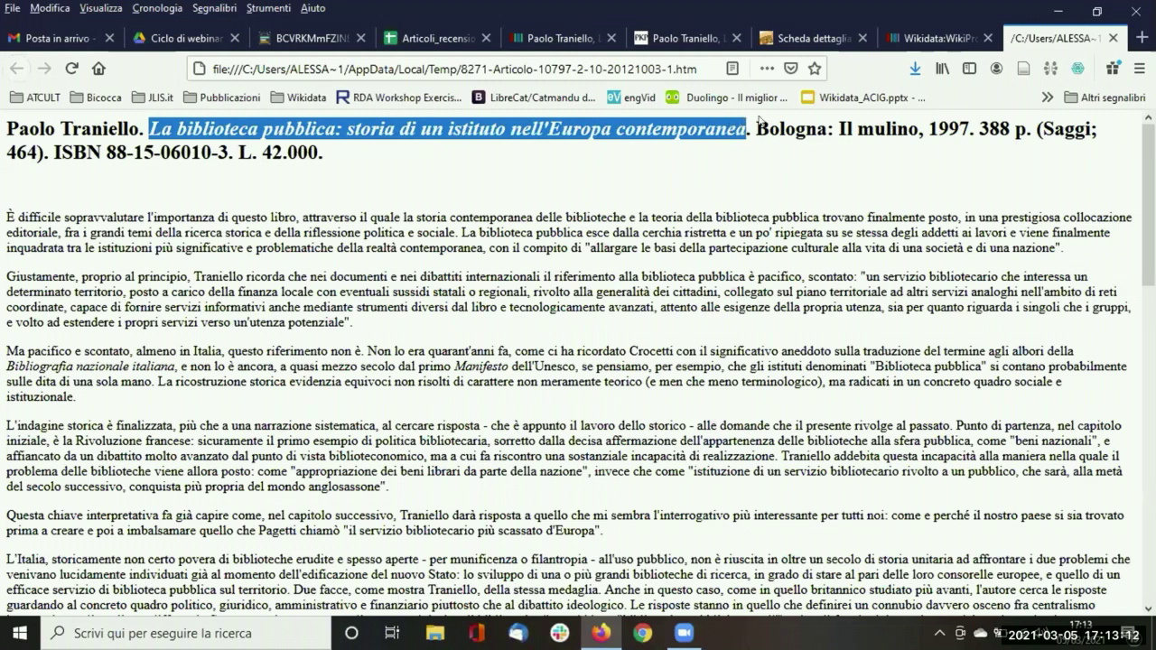
{"action": "left_click", "coordinate": [927, 36]}
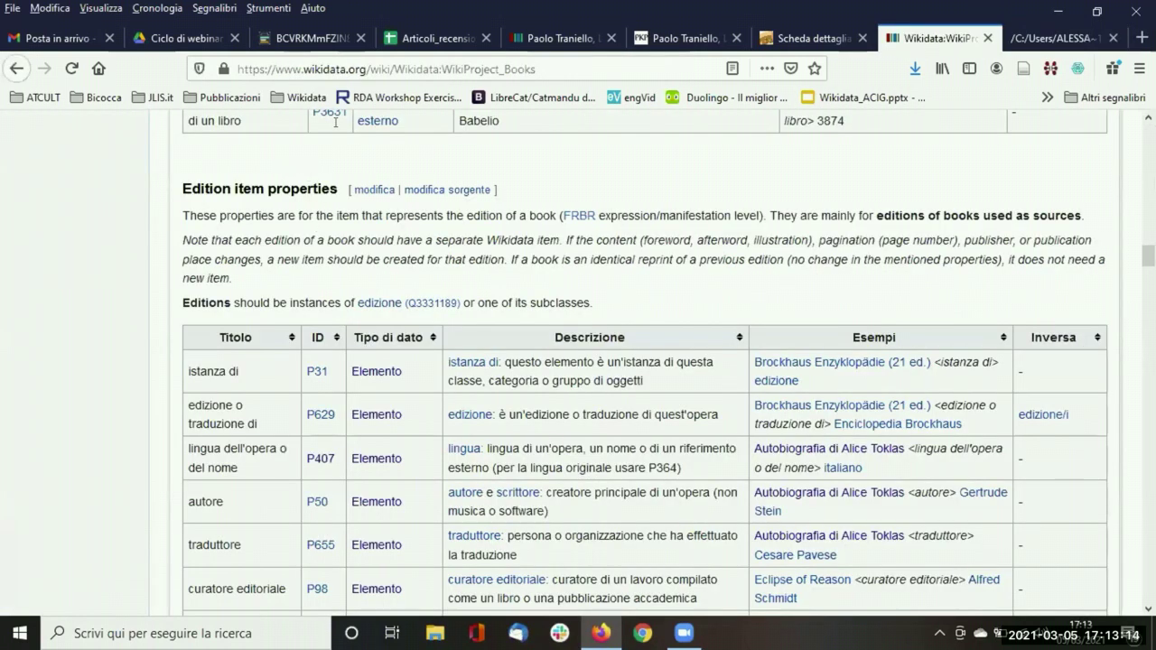
Add a 'recensione di' statement whose value is La biblioteca pubblica (1997), using the pasted title.
{"action": "left_click", "coordinate": [578, 39]}
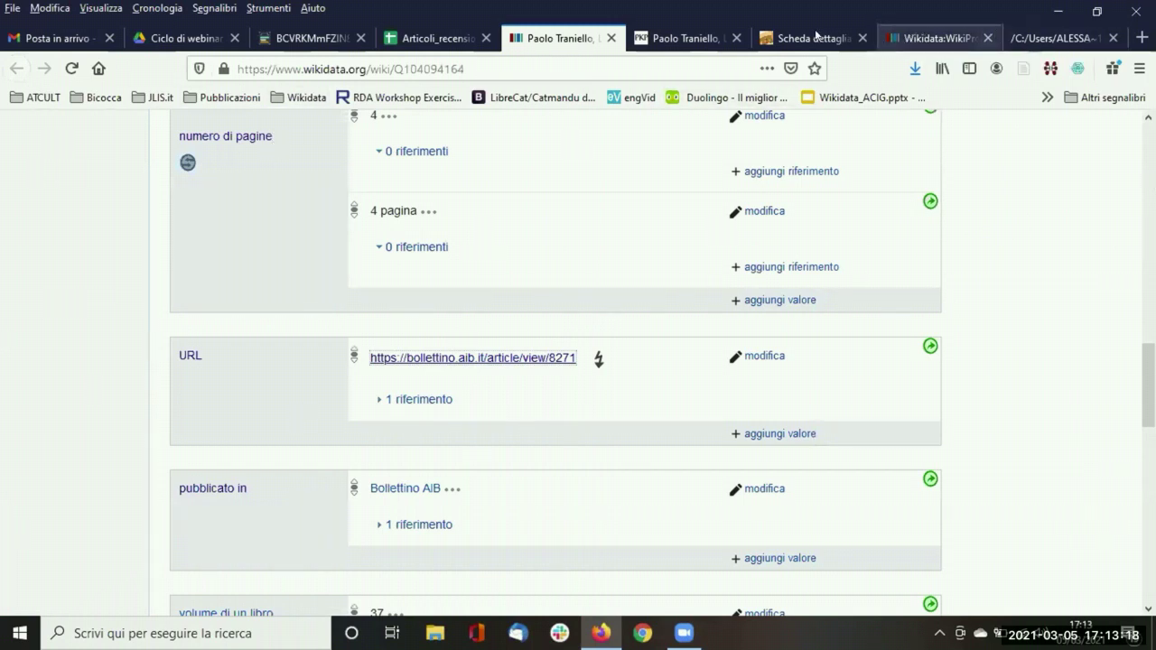
{"action": "scroll", "coordinate": [72, 322], "scroll_direction": "down", "scroll_amount": 2}
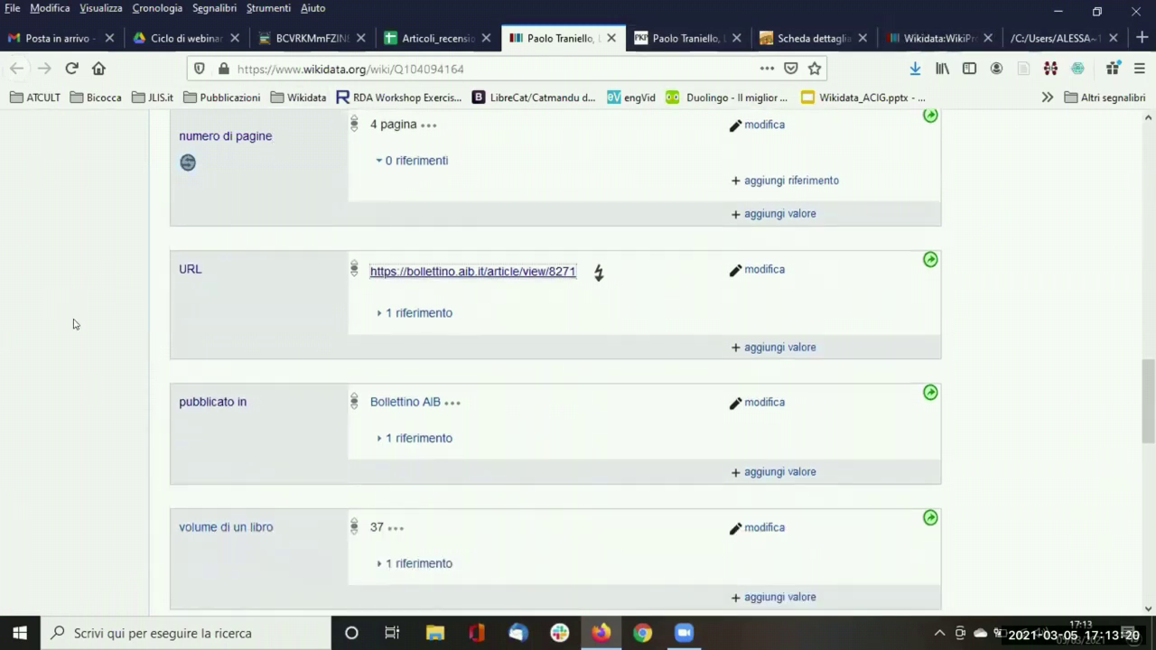
{"action": "scroll", "coordinate": [74, 361], "scroll_direction": "down", "scroll_amount": 8}
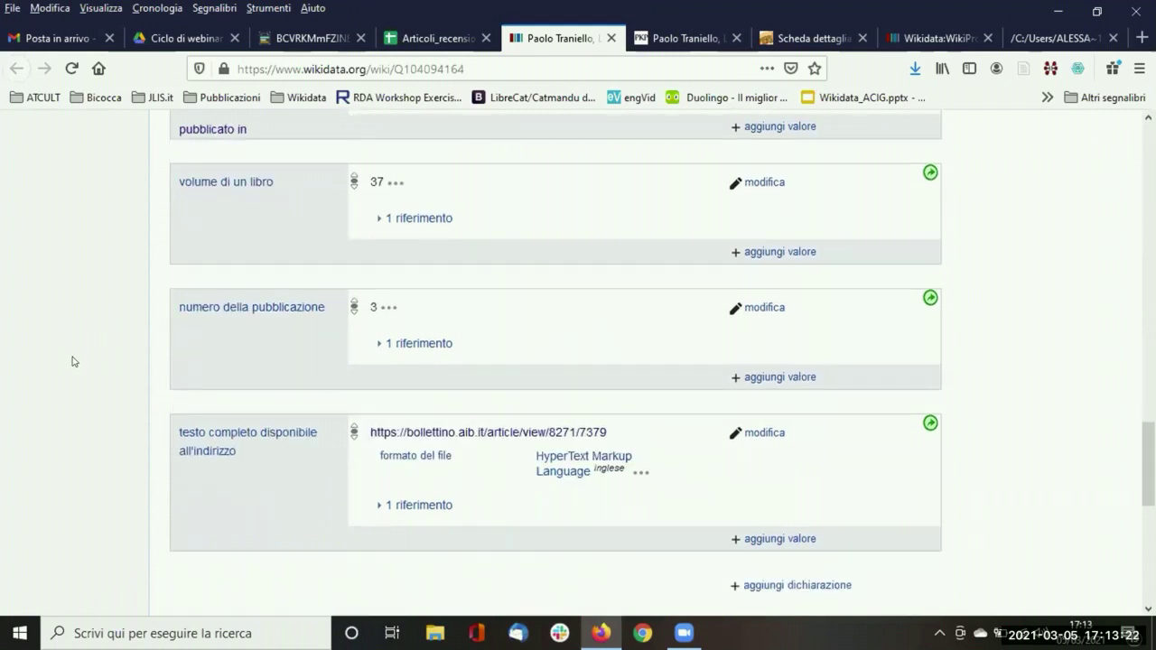
{"action": "scroll", "coordinate": [72, 363], "scroll_direction": "down", "scroll_amount": 4}
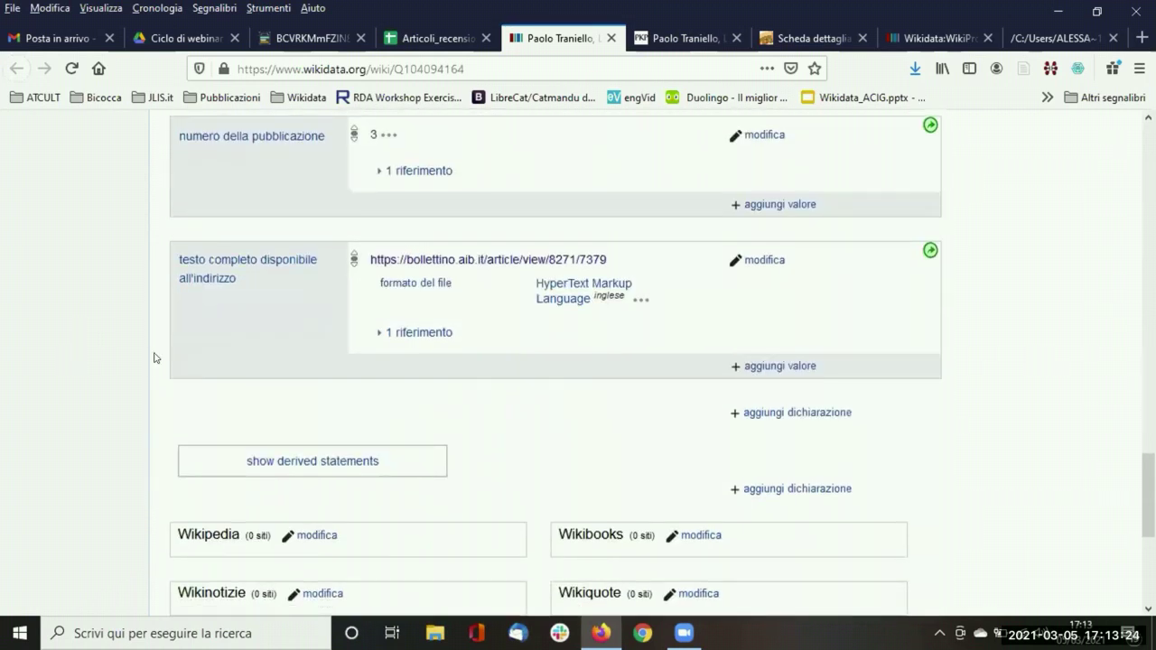
{"action": "scroll", "coordinate": [153, 358], "scroll_direction": "down", "scroll_amount": 2}
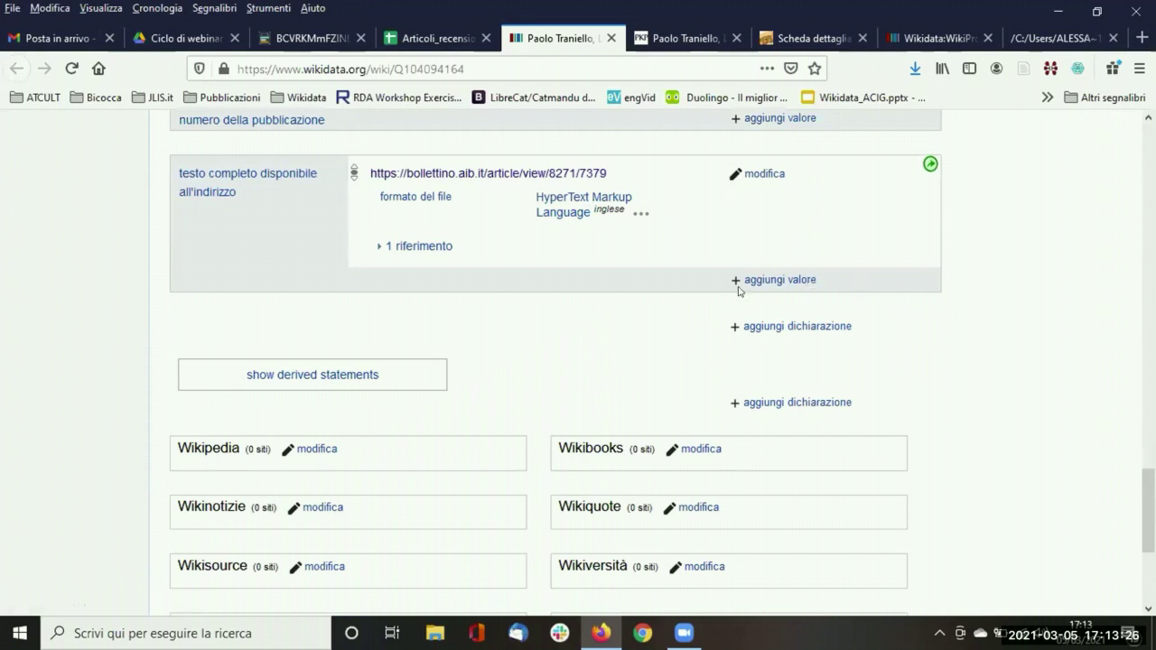
{"action": "left_click", "coordinate": [784, 329]}
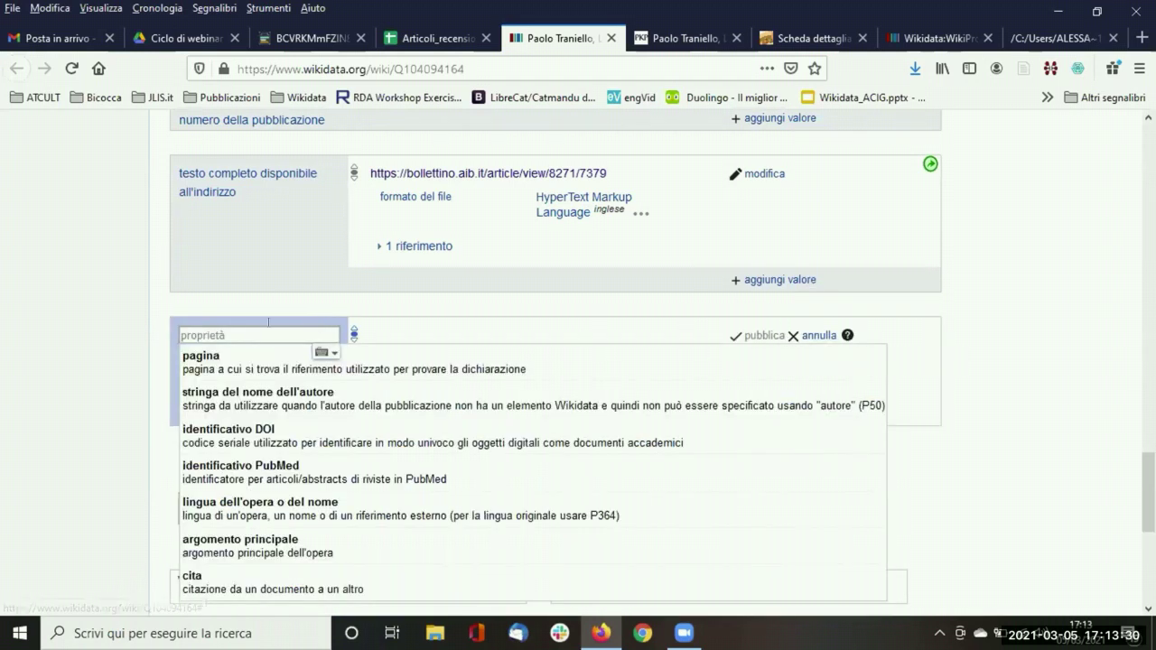
{"action": "type", "text": "recensione di"}
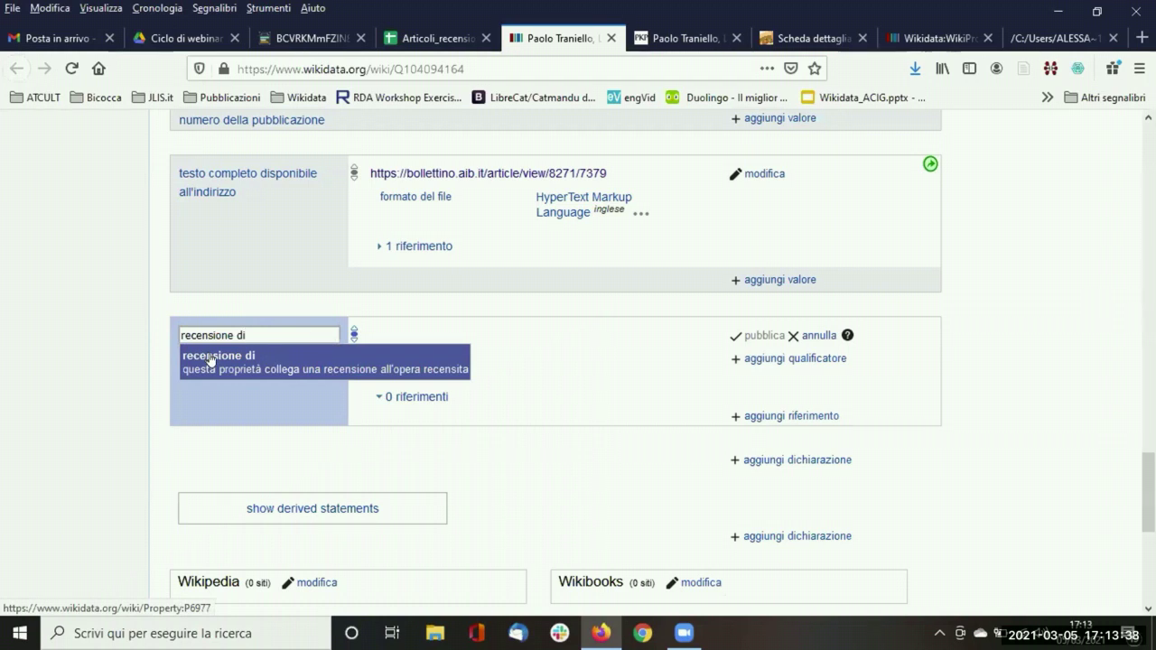
{"action": "left_click", "coordinate": [233, 363]}
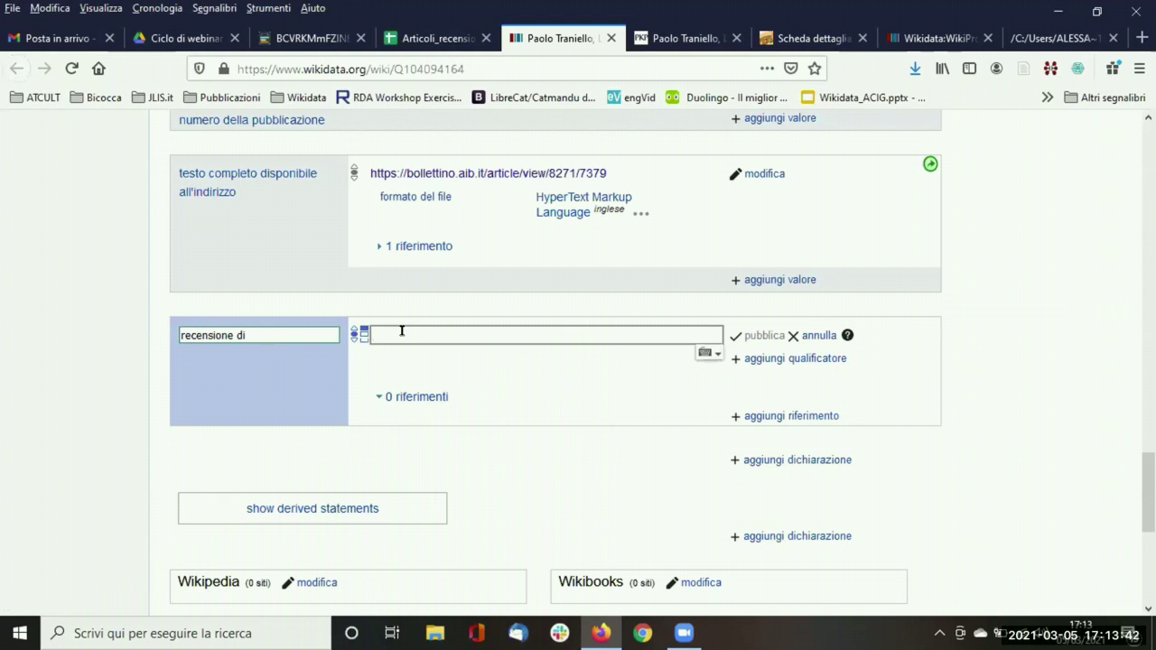
{"action": "key", "text": "ctrl+v"}
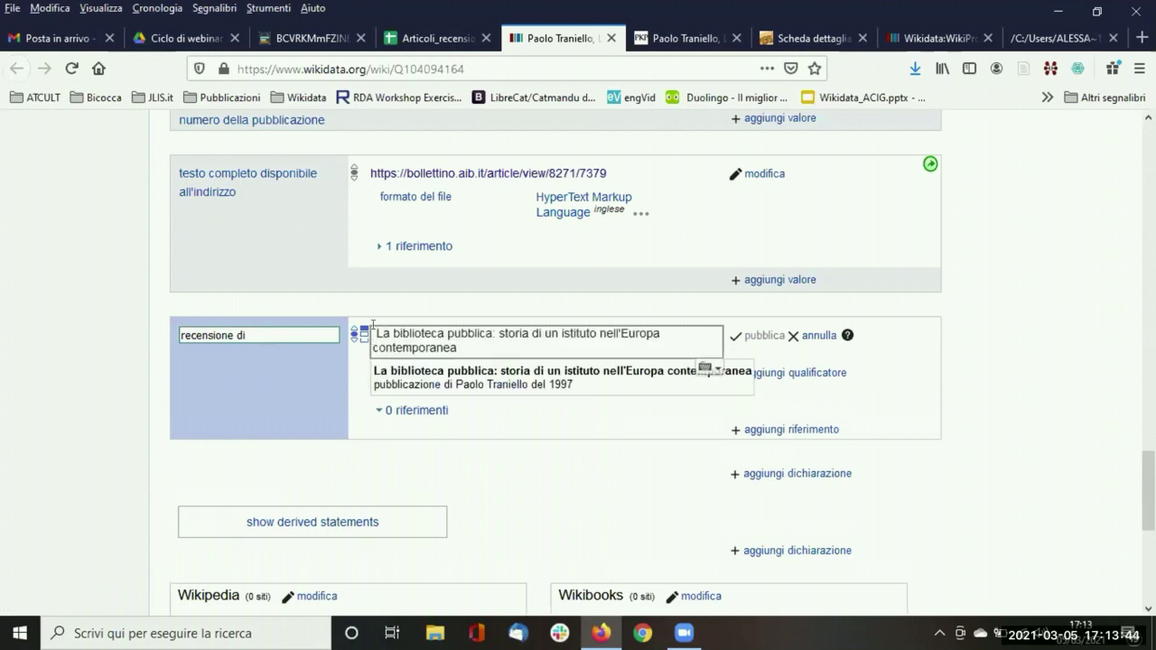
{"action": "key", "text": "Delete"}
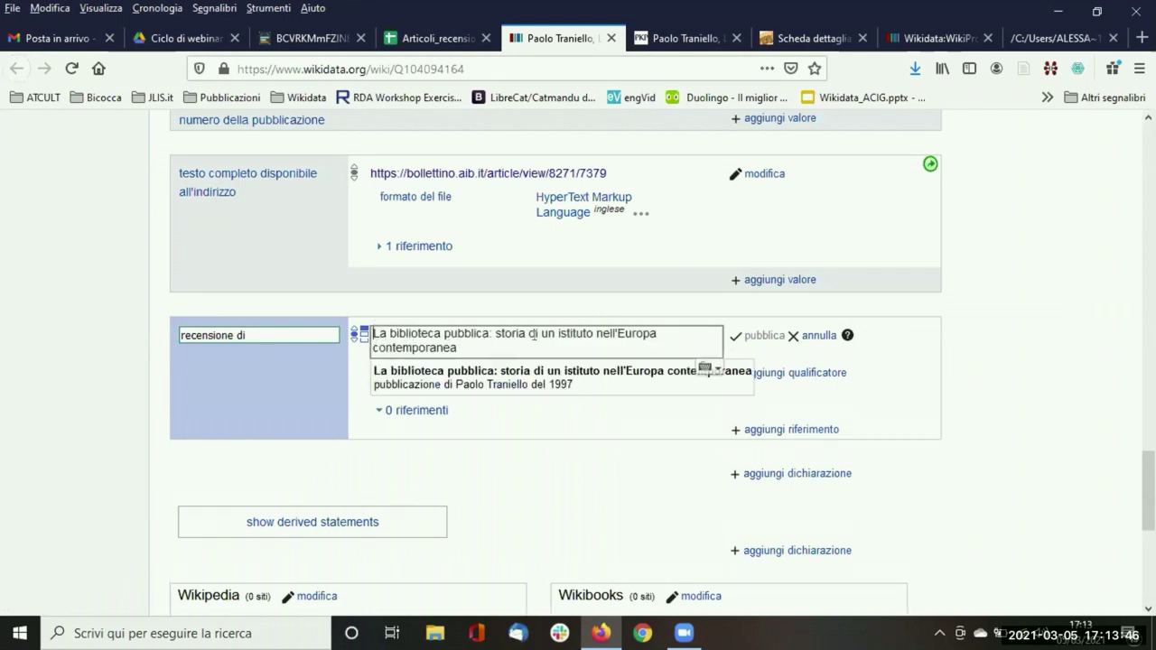
{"action": "left_click", "coordinate": [480, 347]}
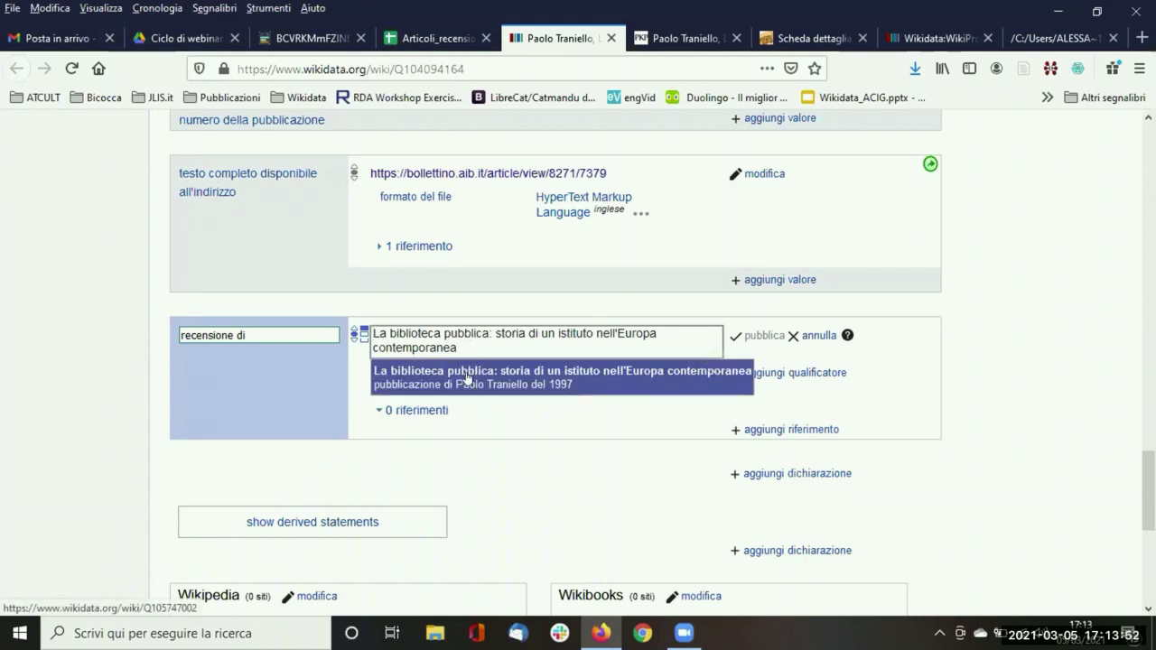
{"action": "left_click", "coordinate": [467, 376]}
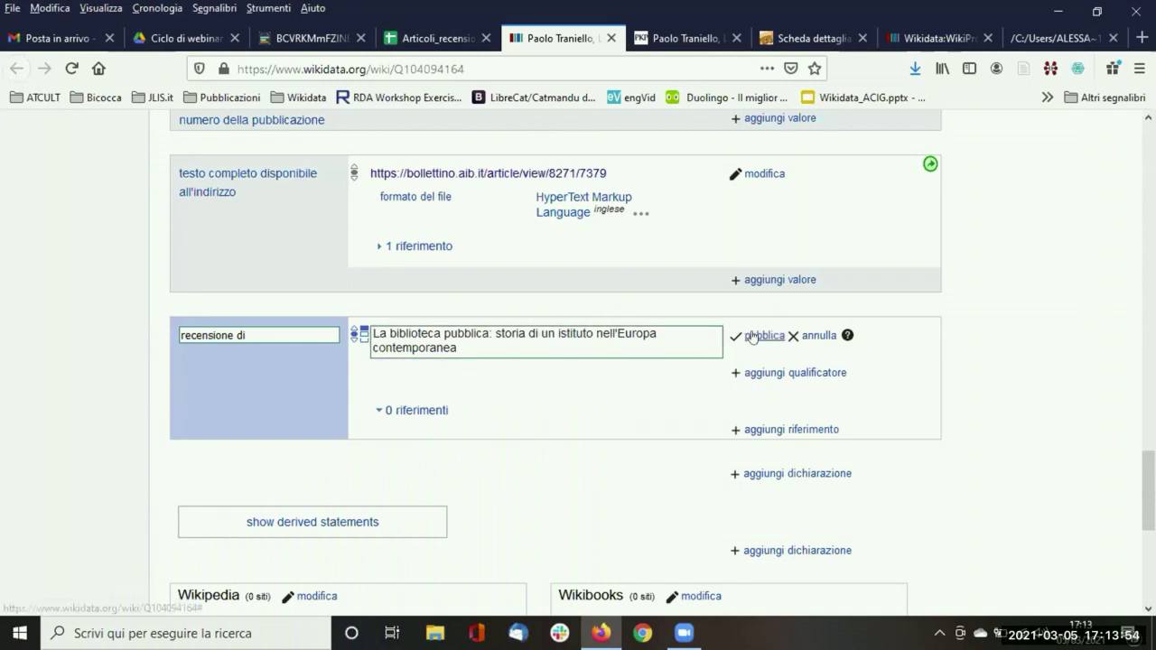
Publish the 'recensione di' statement, check the book's item, then return to Articoli_recensioni.
{"action": "left_click", "coordinate": [755, 336]}
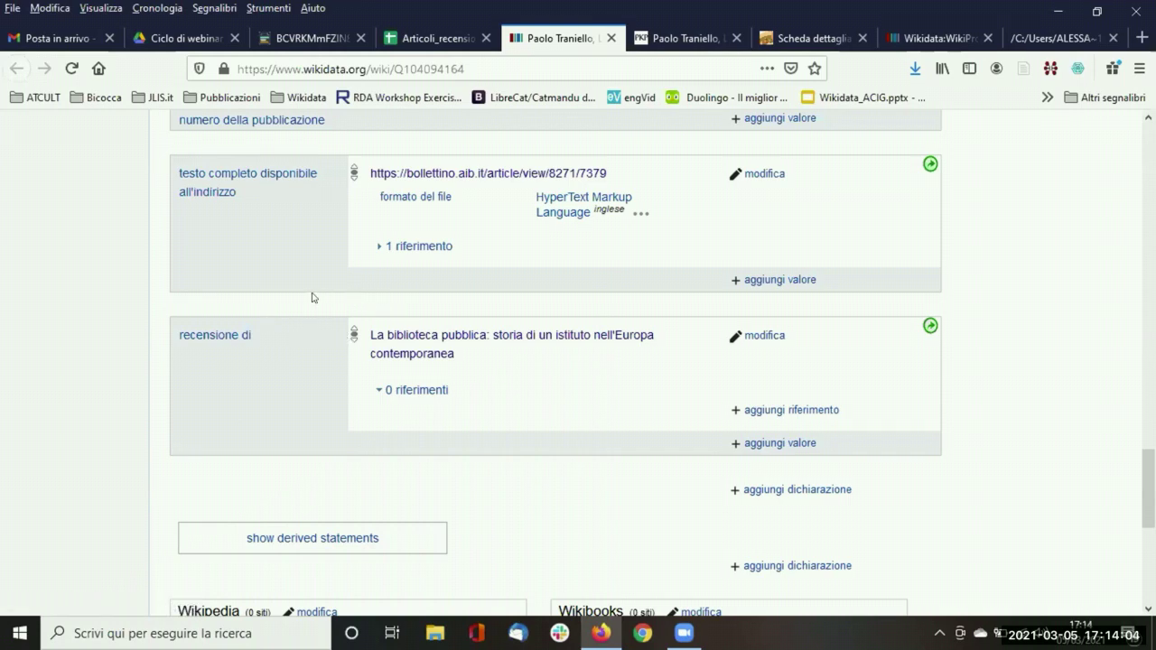
{"action": "scroll", "coordinate": [313, 297], "scroll_direction": "up", "scroll_amount": 4}
{"action": "scroll", "coordinate": [307, 303], "scroll_direction": "down", "scroll_amount": 4}
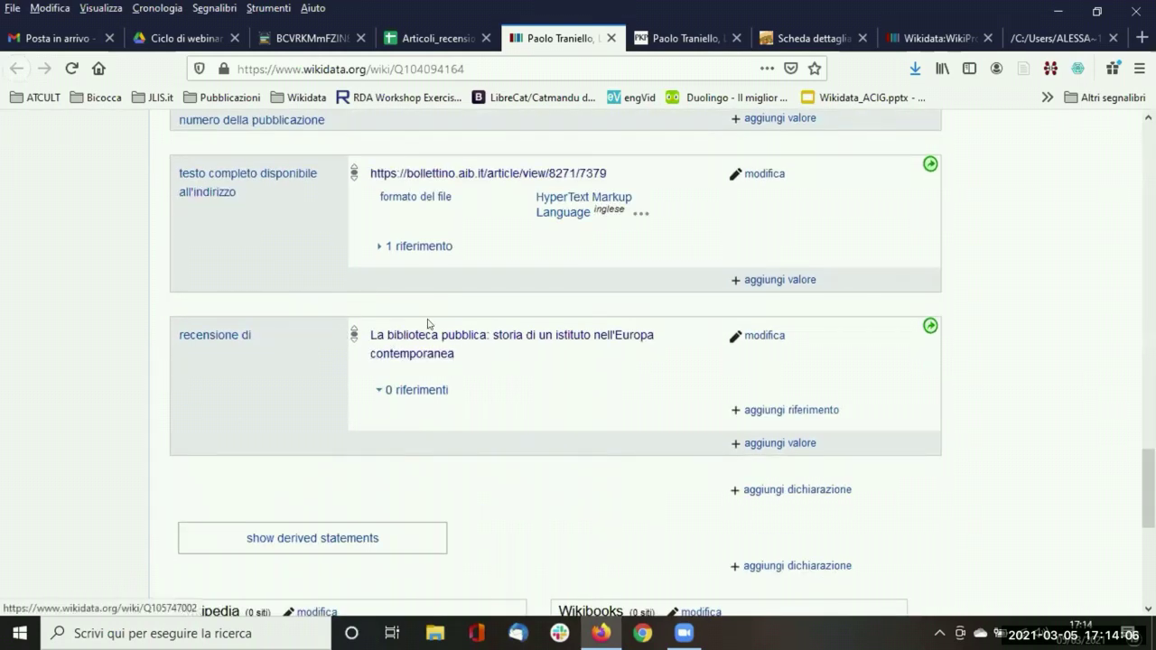
{"action": "left_click", "coordinate": [383, 334]}
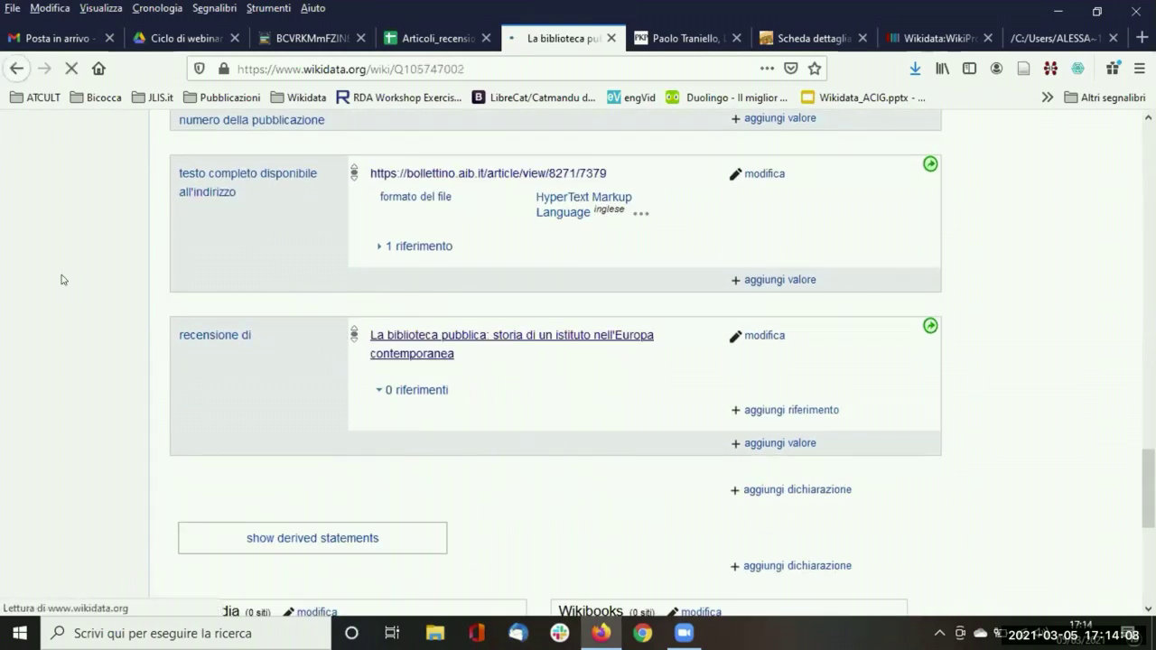
{"action": "scroll", "coordinate": [431, 322], "scroll_direction": "down", "scroll_amount": 3}
{"action": "scroll", "coordinate": [428, 325], "scroll_direction": "up", "scroll_amount": 3}
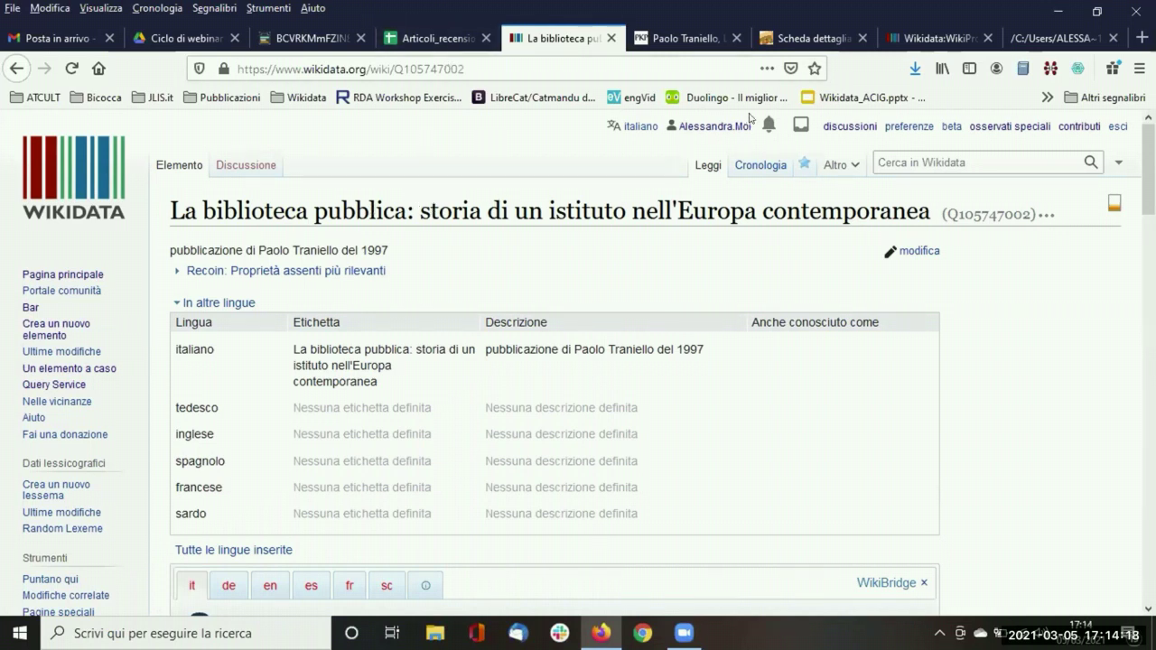
{"action": "key", "text": "ctrl+shift+Tab"}
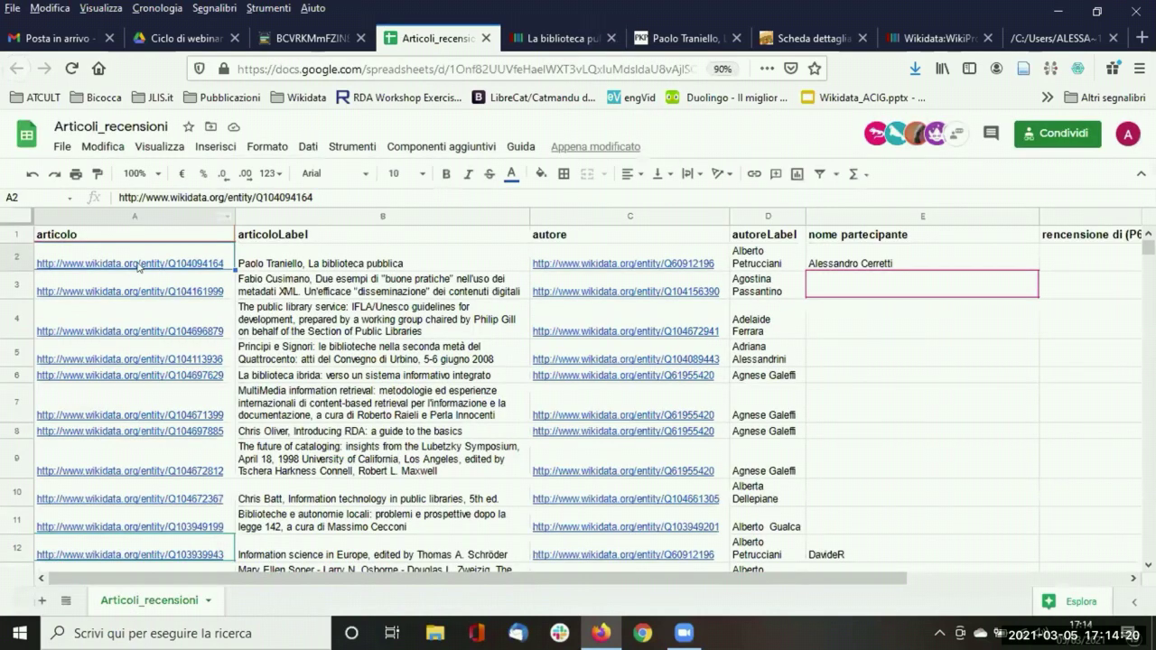
Open review item Q104161999 in Wikidata from the link in cell A3.
{"action": "left_click", "coordinate": [127, 291]}
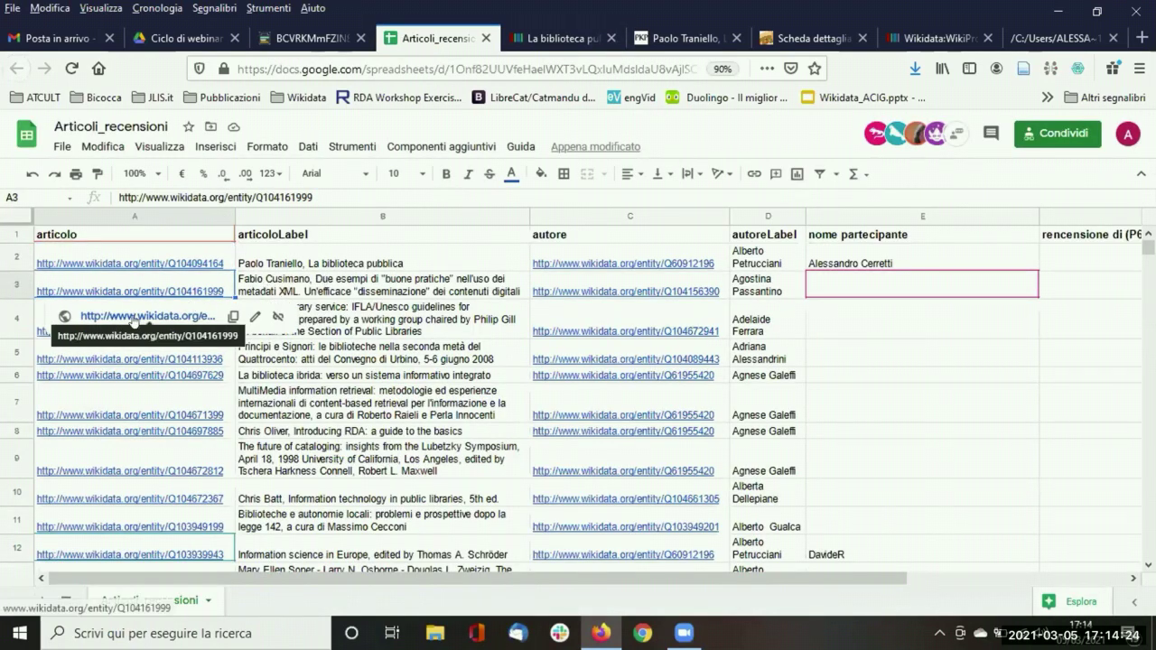
{"action": "left_click", "coordinate": [135, 316]}
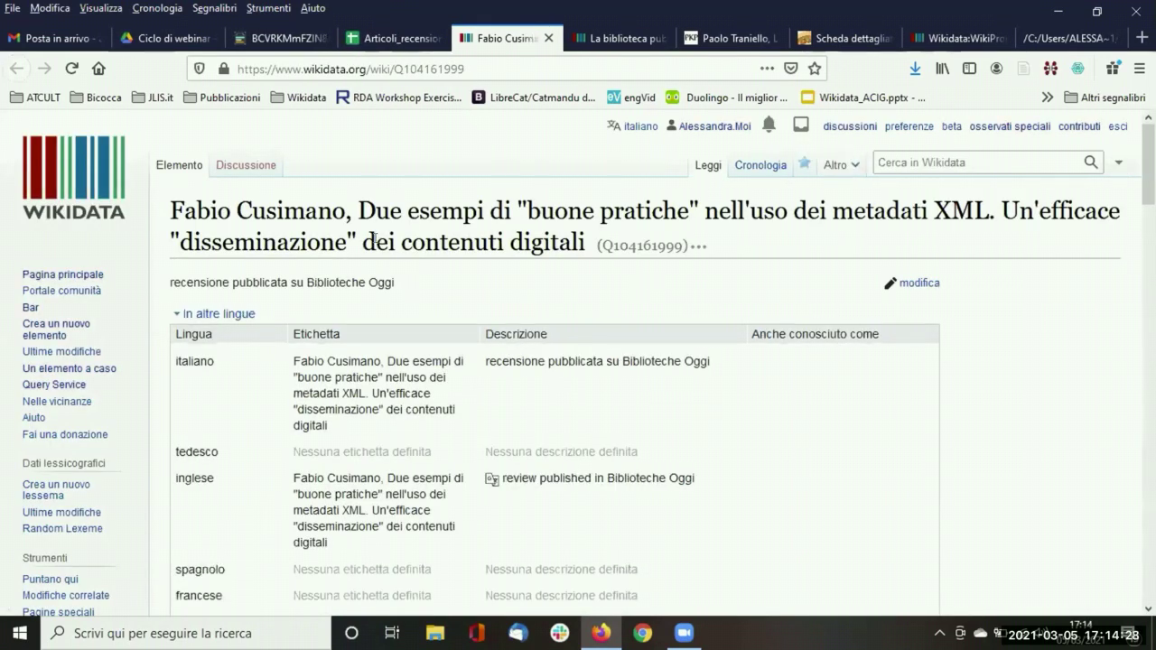
Copy the reviewed book's title from the review item's heading.
{"action": "left_click_drag", "start_coordinate": [171, 210], "coordinate": [613, 209]}
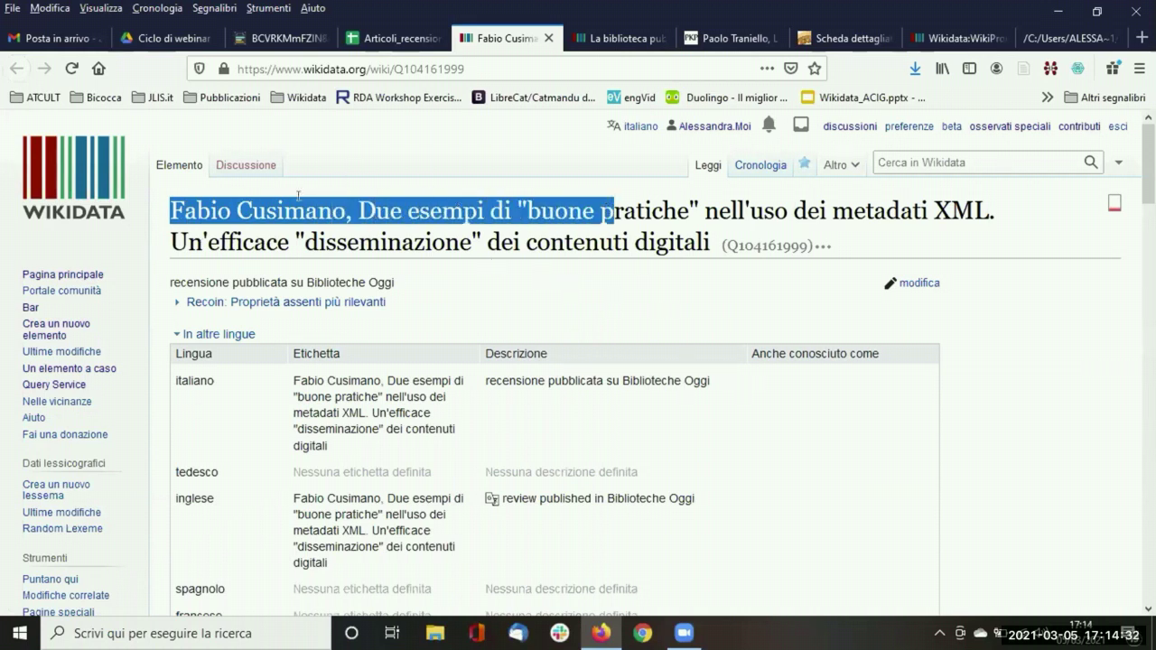
{"action": "left_click", "coordinate": [257, 196]}
{"action": "left_click_drag", "start_coordinate": [168, 209], "coordinate": [346, 208]}
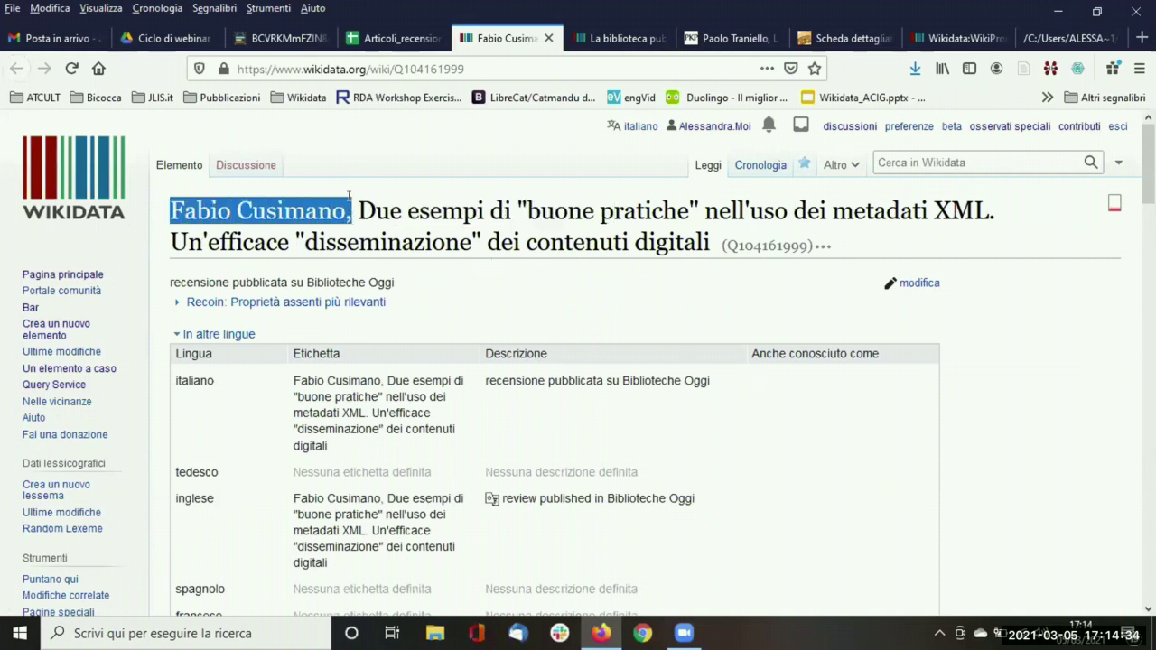
{"action": "left_click", "coordinate": [360, 202]}
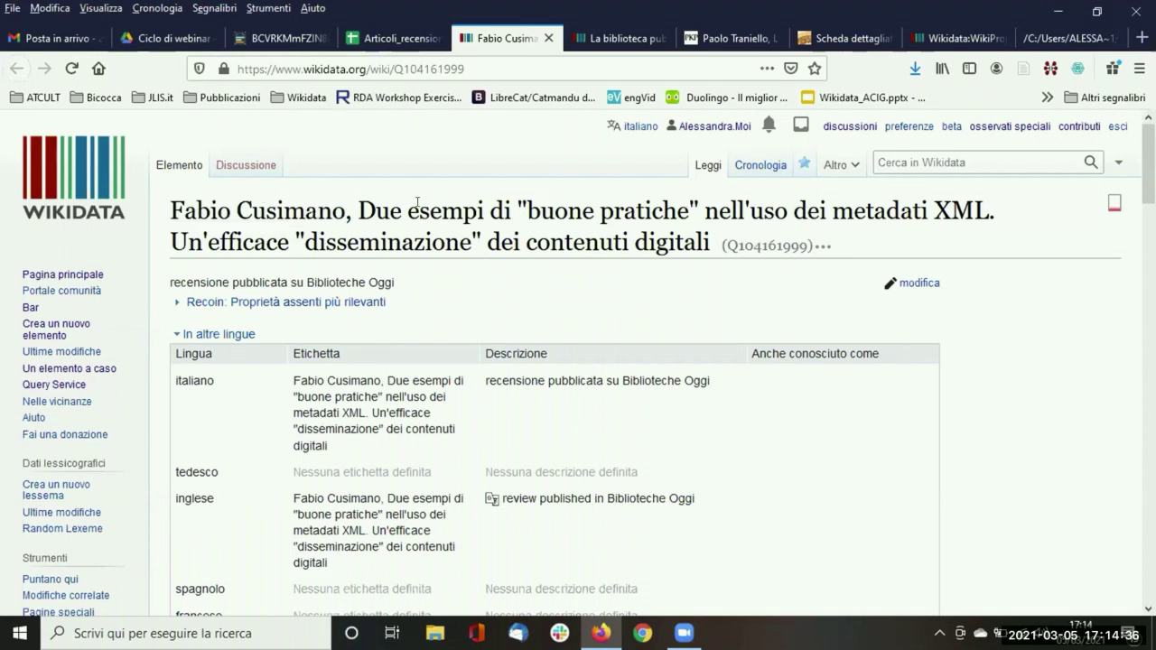
{"action": "left_click_drag", "start_coordinate": [361, 210], "coordinate": [710, 239]}
{"action": "key", "text": "ctrl+c"}
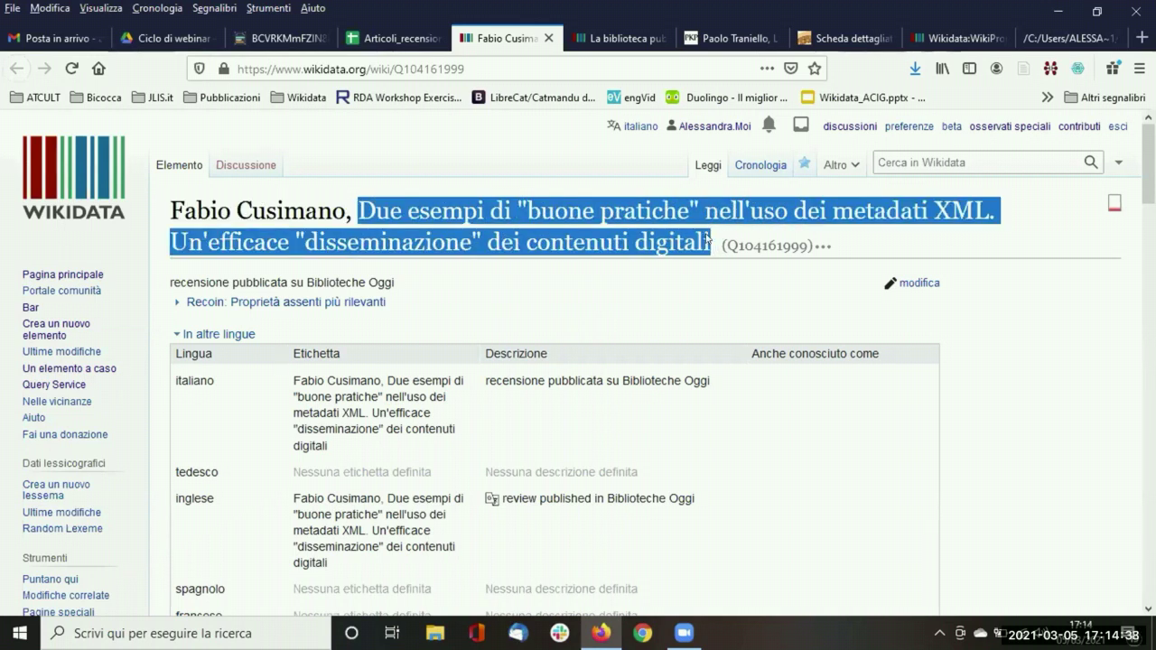
{"action": "left_click", "coordinate": [596, 280]}
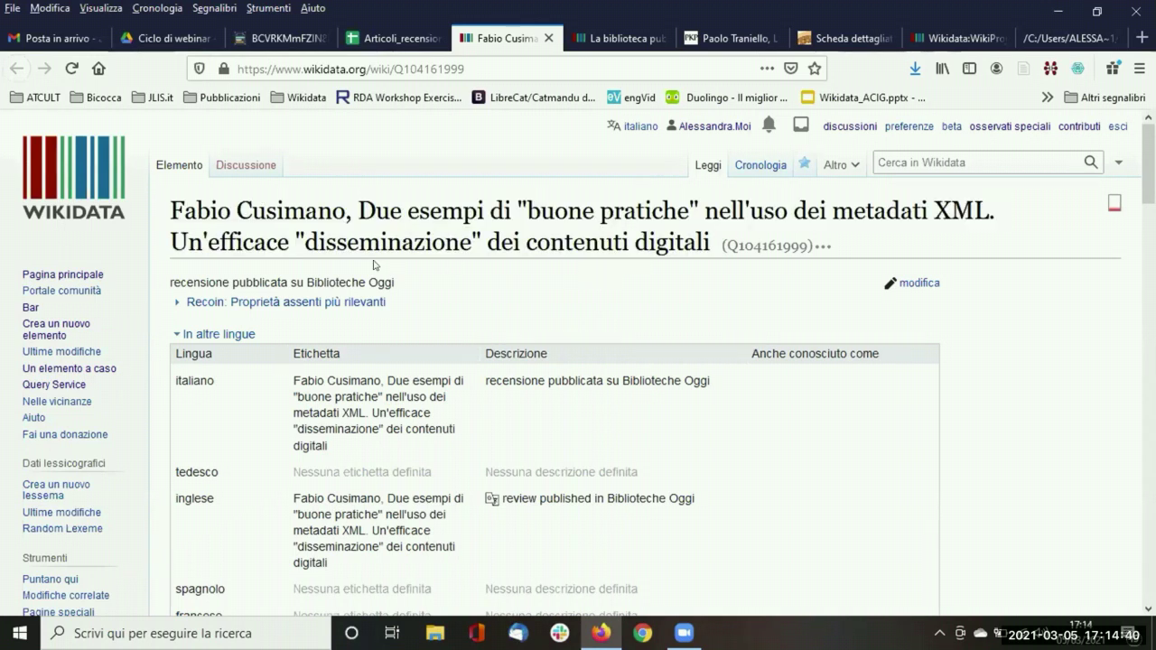
Start a new blank statement at the end of the review item's statements.
{"action": "scroll", "coordinate": [401, 305], "scroll_direction": "down", "scroll_amount": 4}
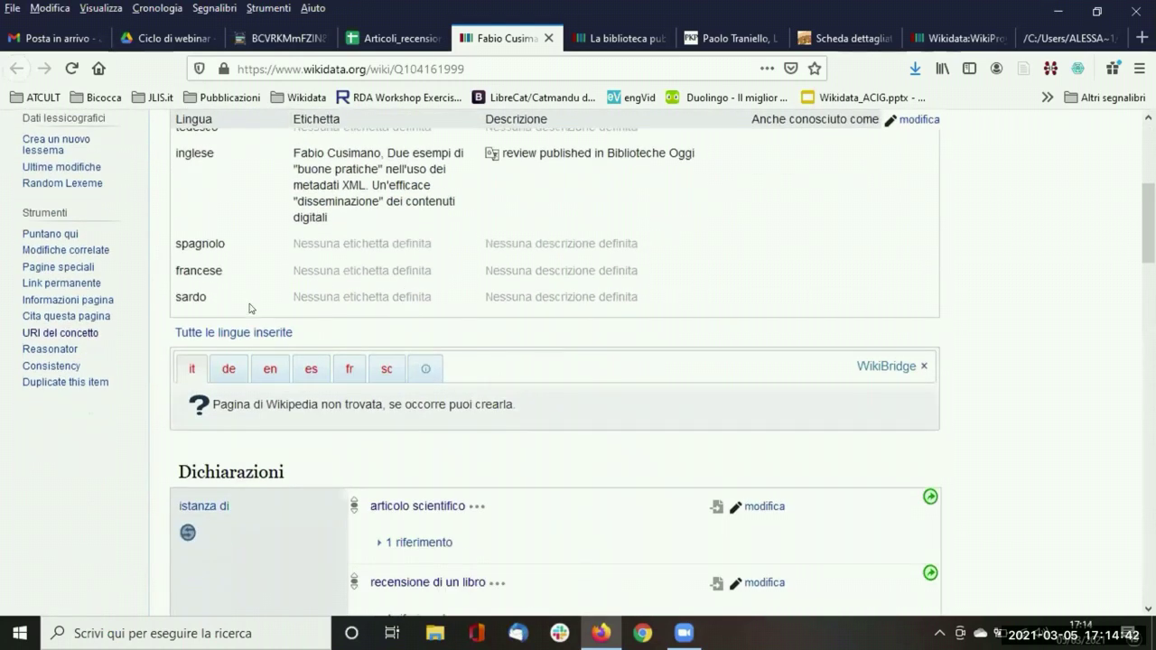
{"action": "scroll", "coordinate": [331, 287], "scroll_direction": "down", "scroll_amount": 9}
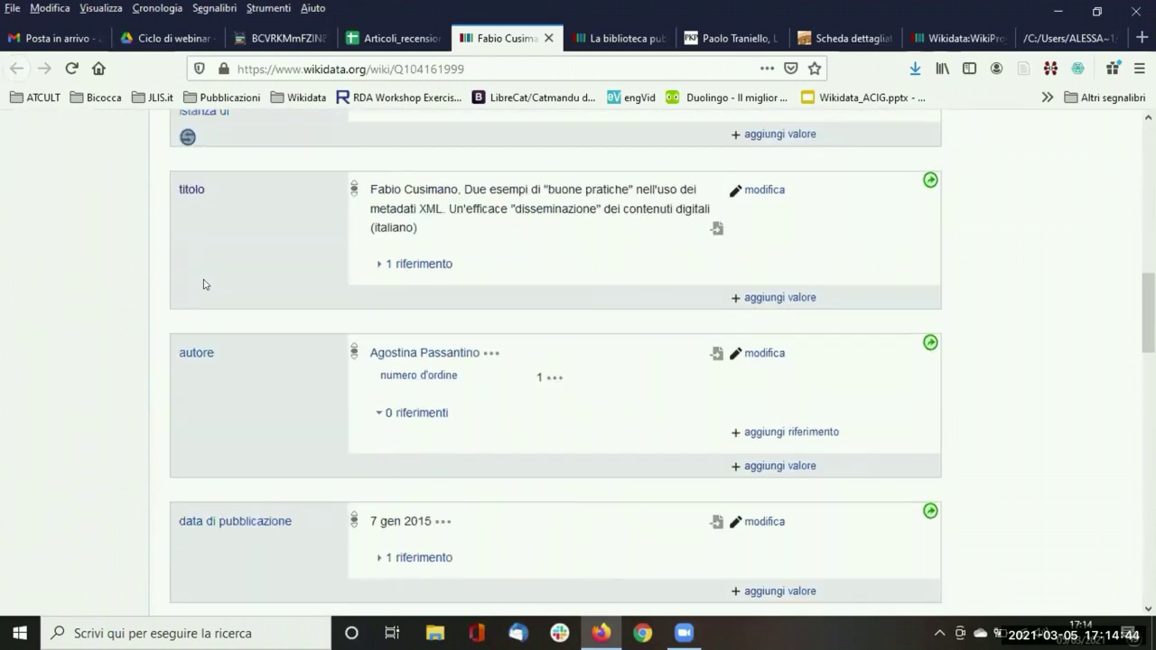
{"action": "scroll", "coordinate": [90, 327], "scroll_direction": "down", "scroll_amount": 4}
{"action": "scroll", "coordinate": [362, 319], "scroll_direction": "down", "scroll_amount": 4}
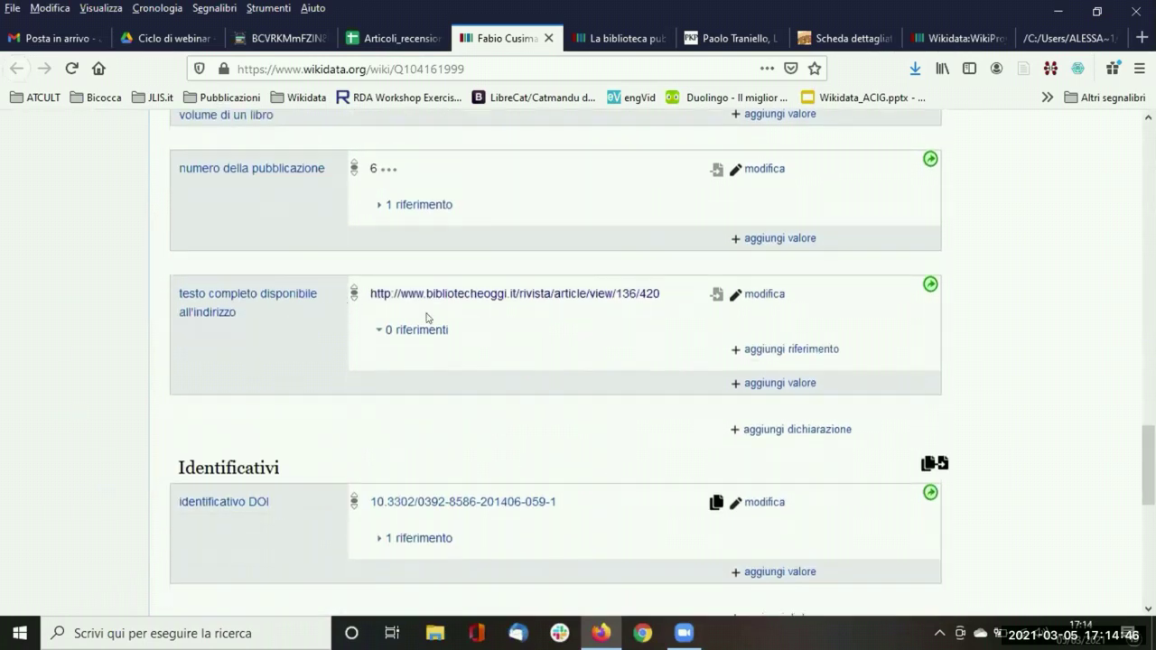
{"action": "left_click", "coordinate": [779, 275]}
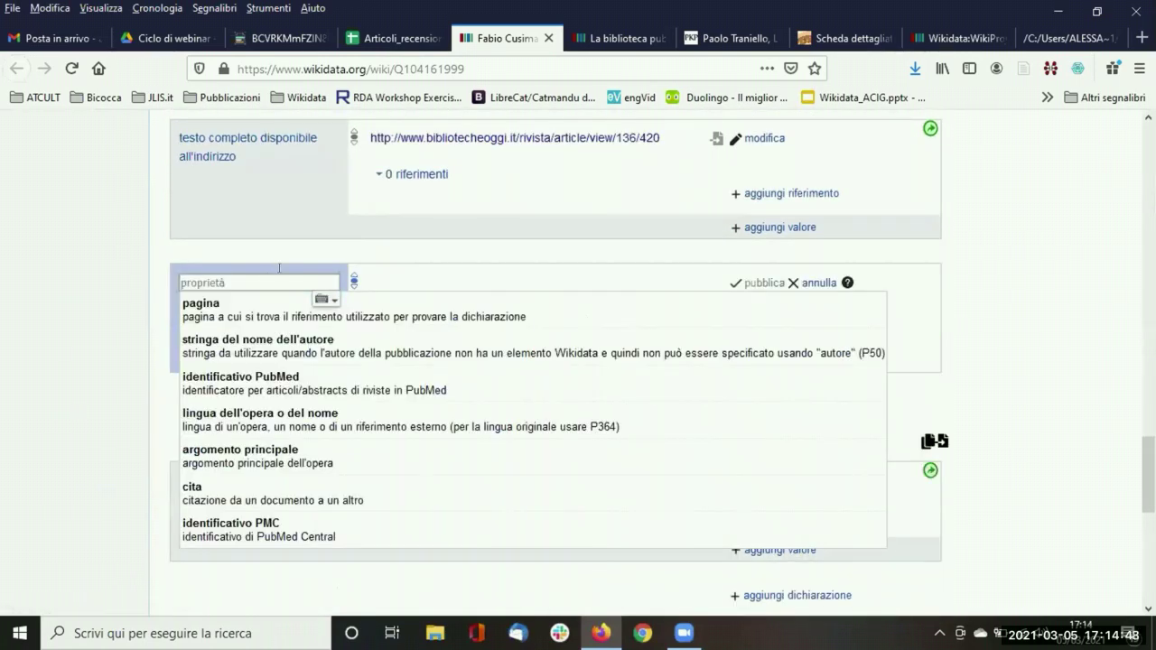
Begin a 'recensione di' statement with the pasted book title, then check its OPAC SBN record.
{"action": "type", "text": "recensione di"}
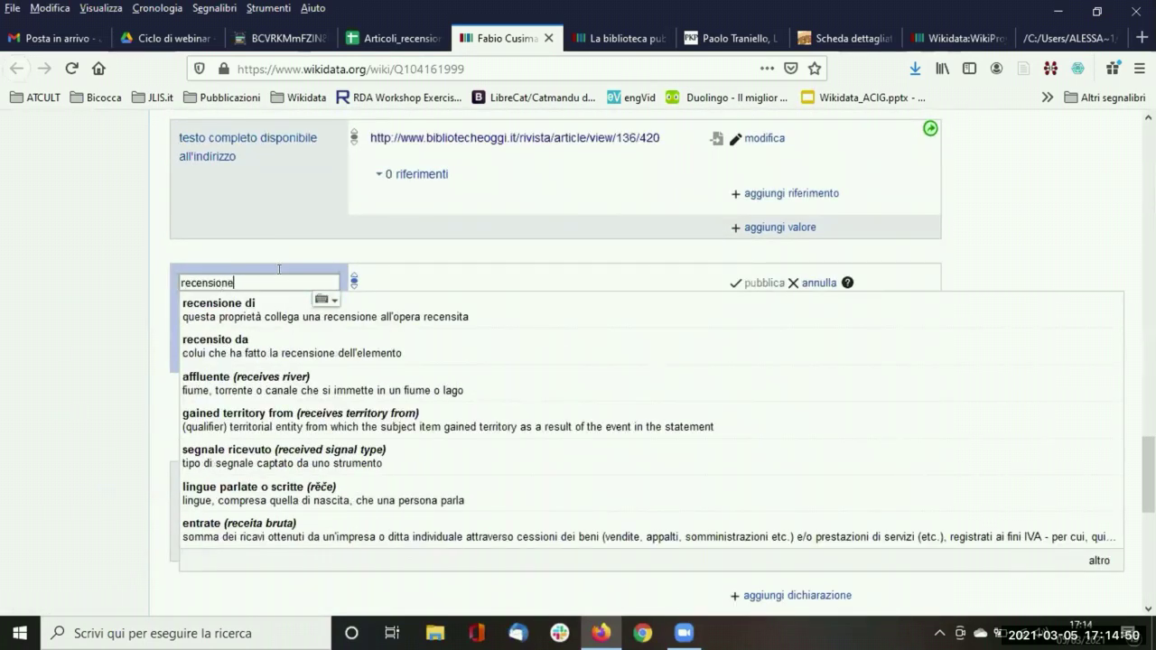
{"action": "left_click", "coordinate": [276, 315]}
{"action": "key", "text": "ctrl+v"}
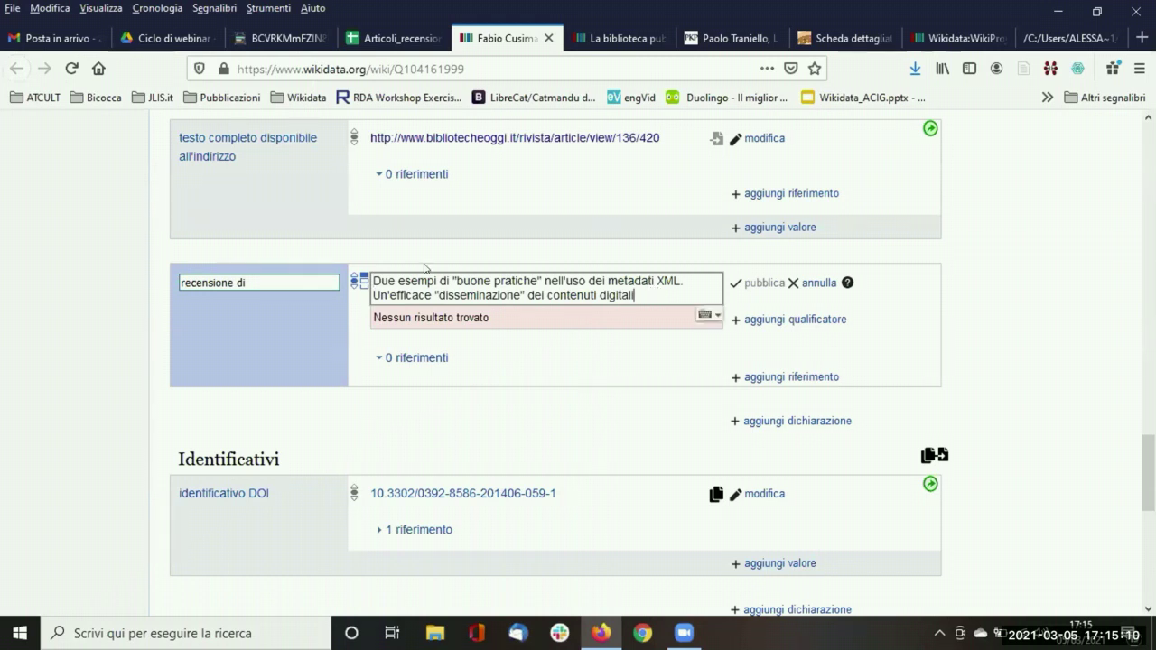
{"action": "left_click_drag", "start_coordinate": [369, 281], "coordinate": [634, 295]}
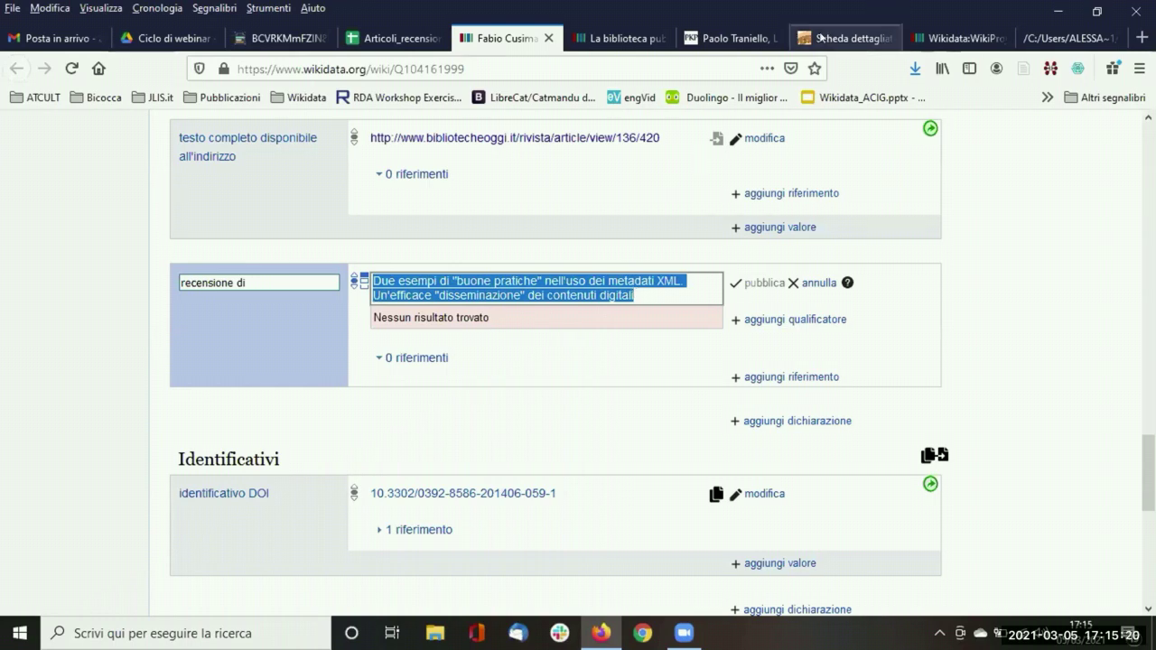
{"action": "left_click", "coordinate": [819, 36]}
{"action": "scroll", "coordinate": [450, 237], "scroll_direction": "down", "scroll_amount": 3}
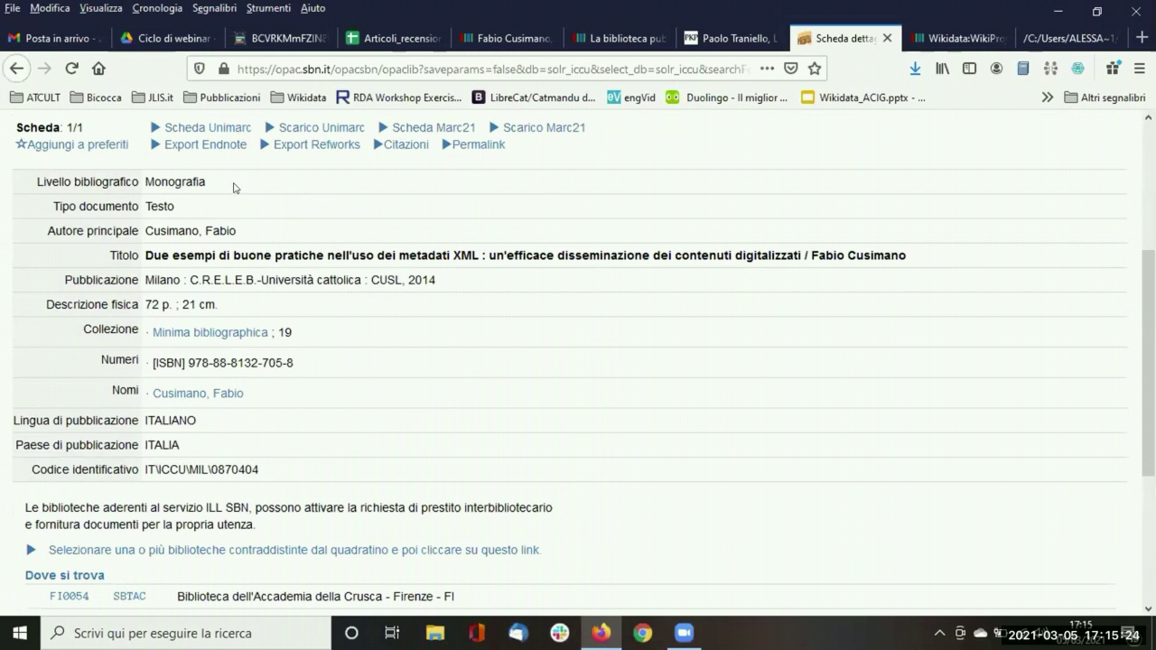
Pick out the record's main author and publication details, then return to the WikiProject Books guide.
{"action": "left_click_drag", "start_coordinate": [145, 229], "coordinate": [237, 231]}
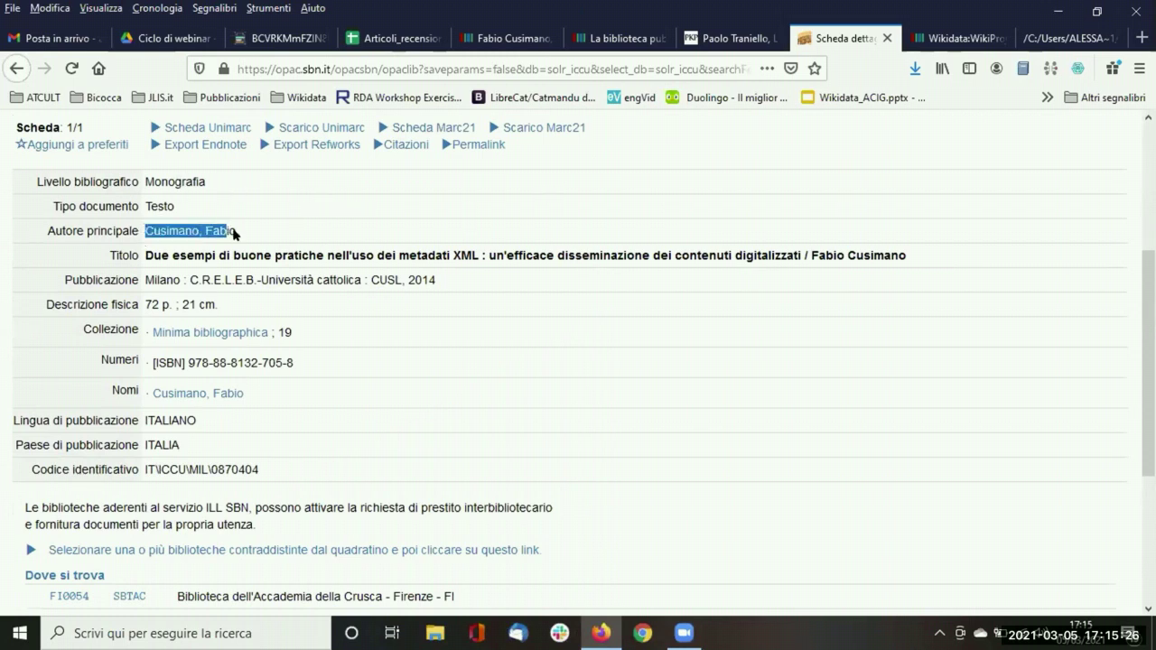
{"action": "left_click_drag", "start_coordinate": [145, 278], "coordinate": [496, 289]}
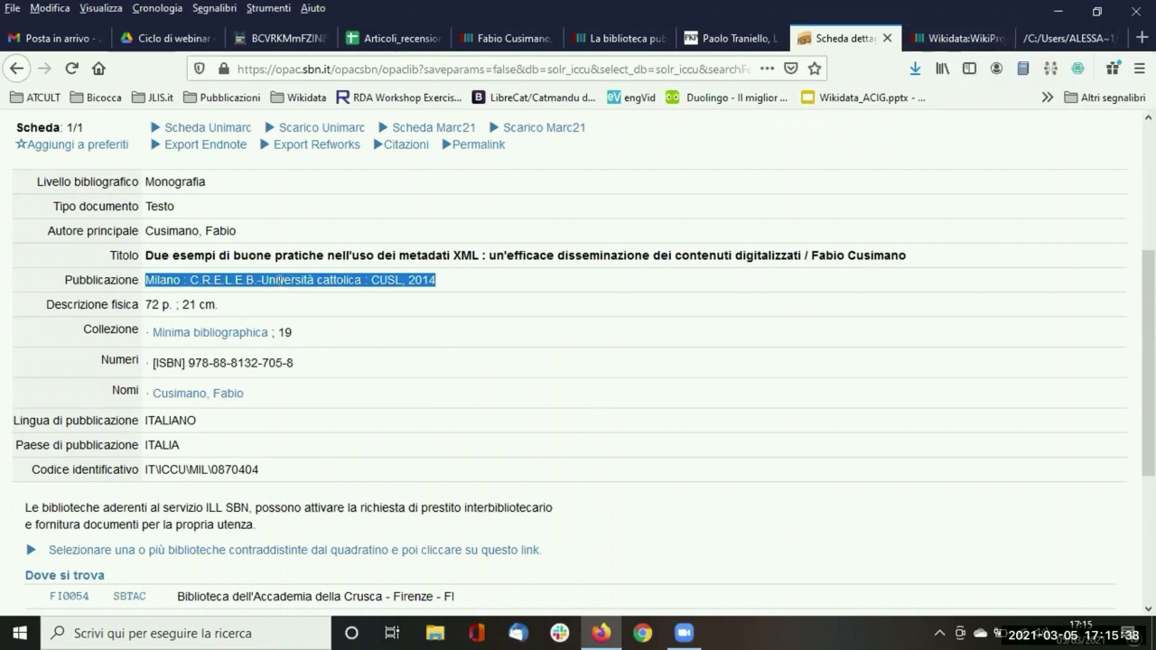
{"action": "left_click", "coordinate": [959, 38]}
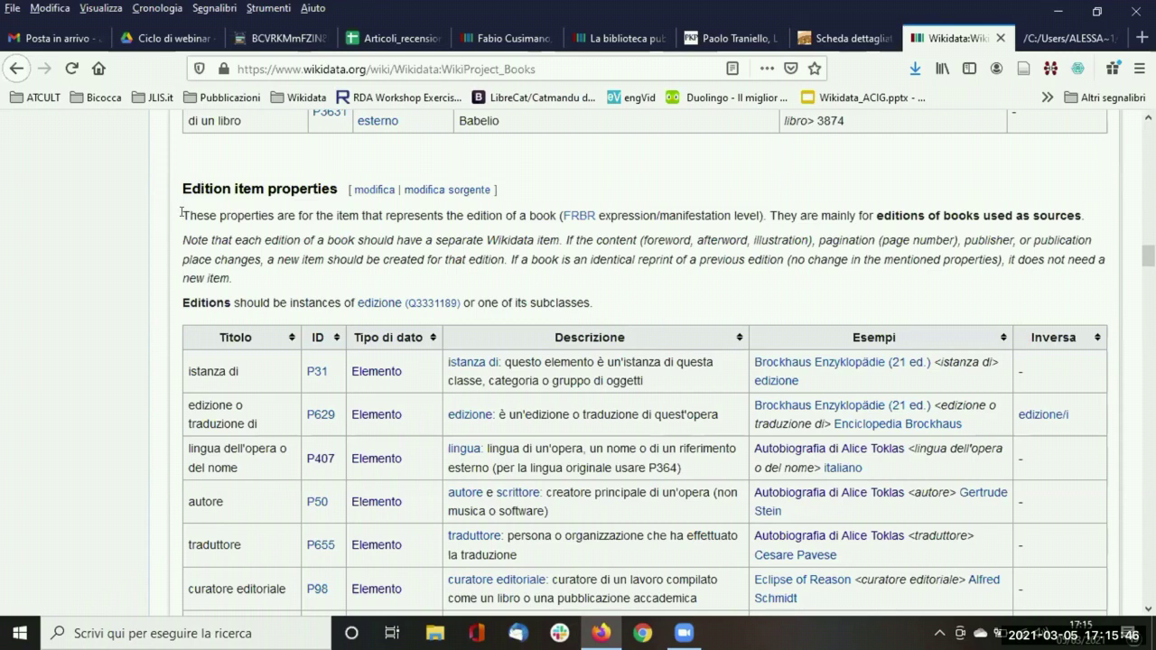
Cancel the unfinished 'recensione di' statement on review item Q104161999.
{"action": "left_click", "coordinate": [624, 38]}
{"action": "left_click", "coordinate": [506, 38]}
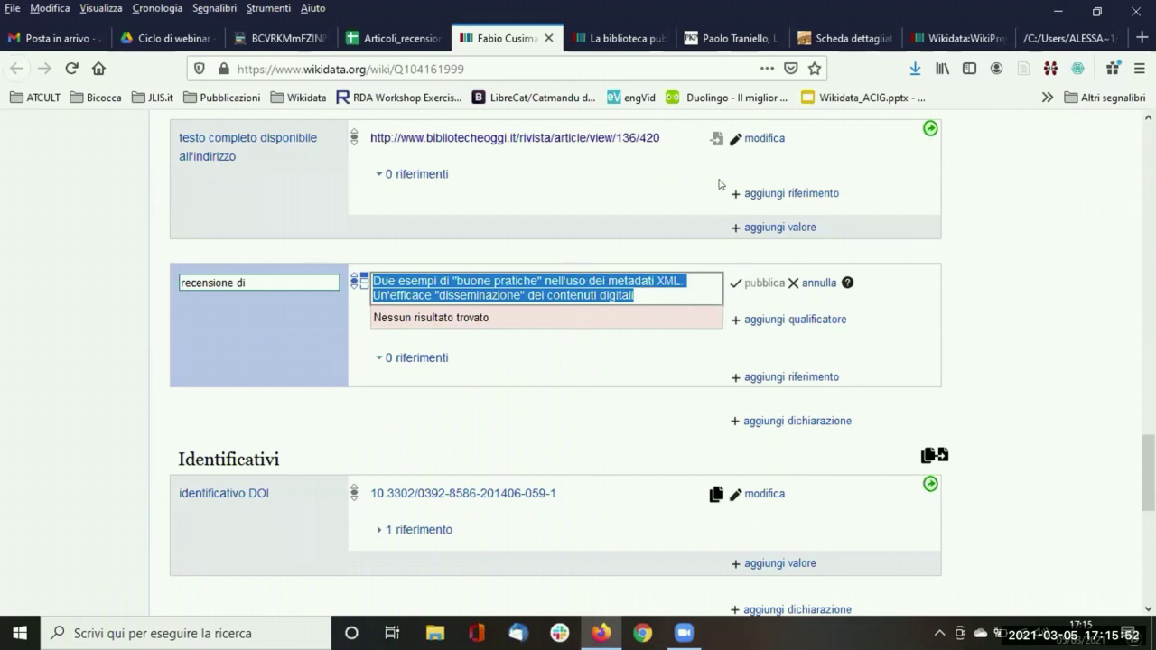
{"action": "left_click", "coordinate": [817, 283]}
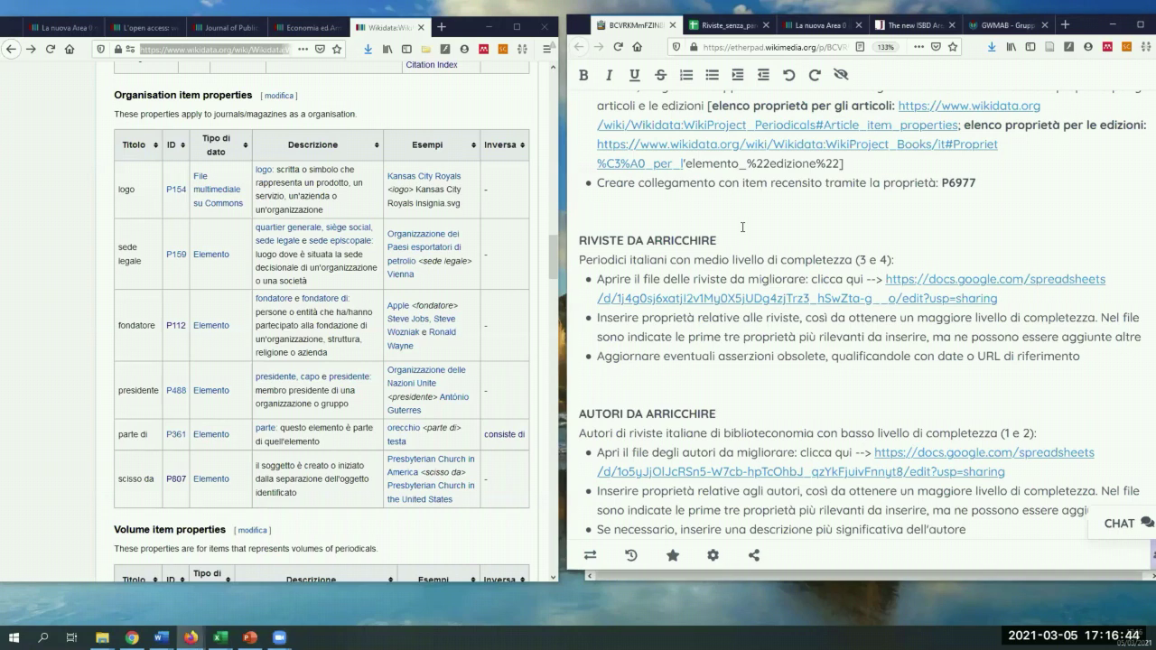
Highlight 'RIVISTE DA ARRICCHIRE' and 'Periodici italiani' in the pad, then open item Q61696521.
{"action": "left_click_drag", "start_coordinate": [579, 240], "coordinate": [738, 239]}
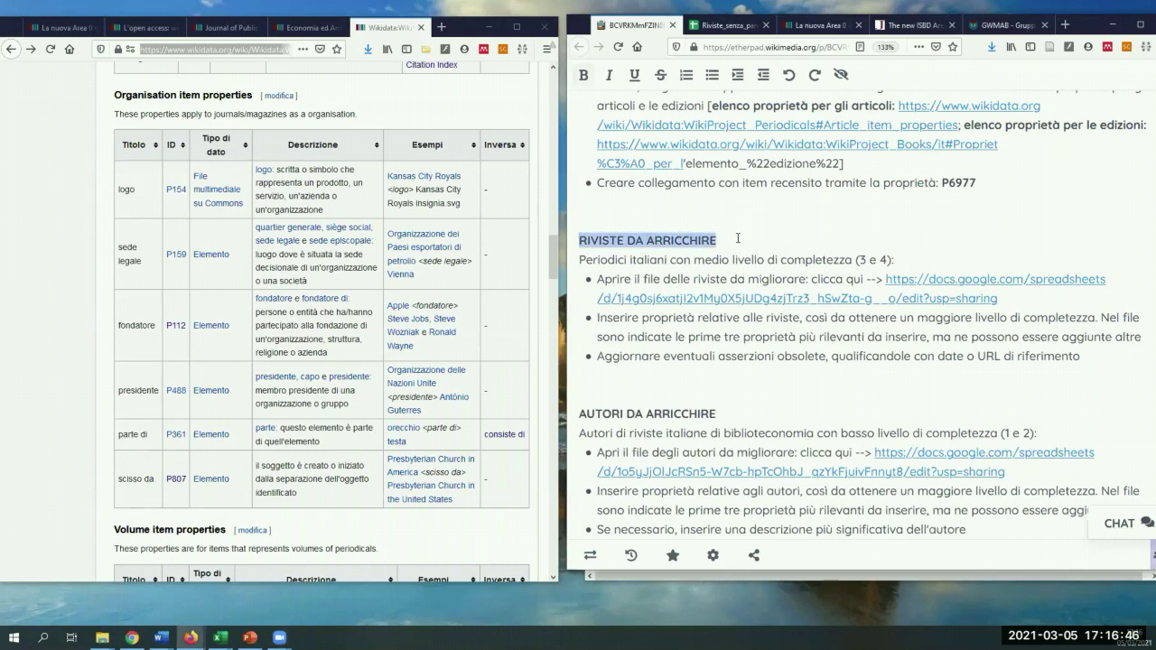
{"action": "scroll", "coordinate": [738, 238], "scroll_direction": "down", "scroll_amount": 1}
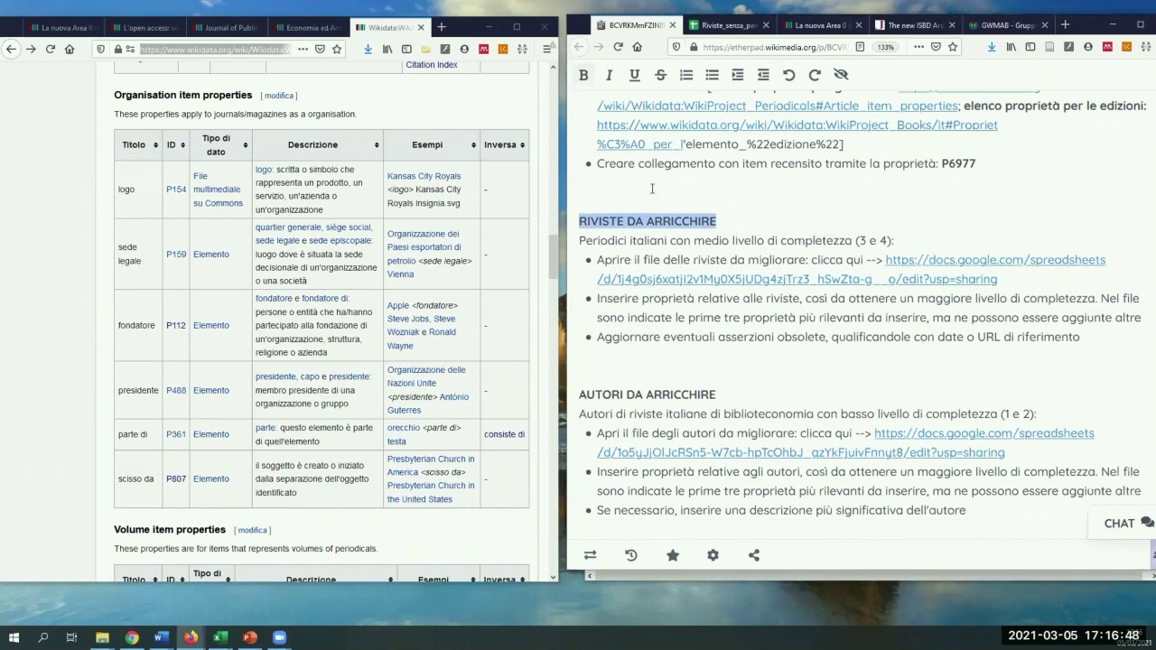
{"action": "scroll", "coordinate": [700, 235], "scroll_direction": "up", "scroll_amount": 1}
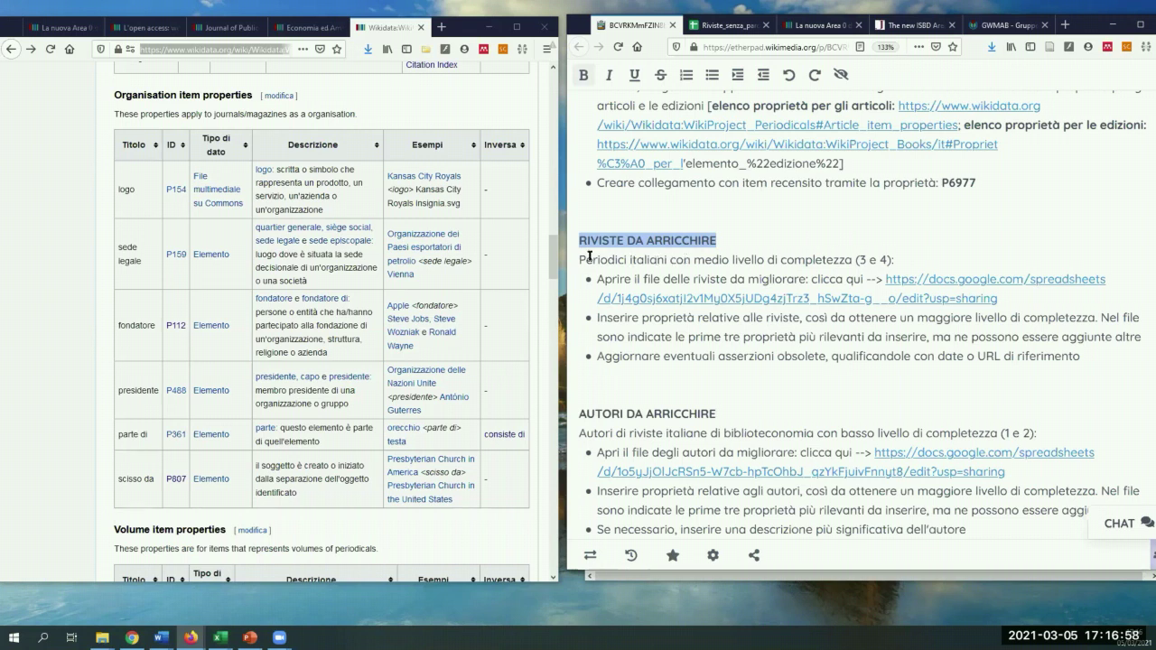
{"action": "left_click_drag", "start_coordinate": [581, 257], "coordinate": [670, 260]}
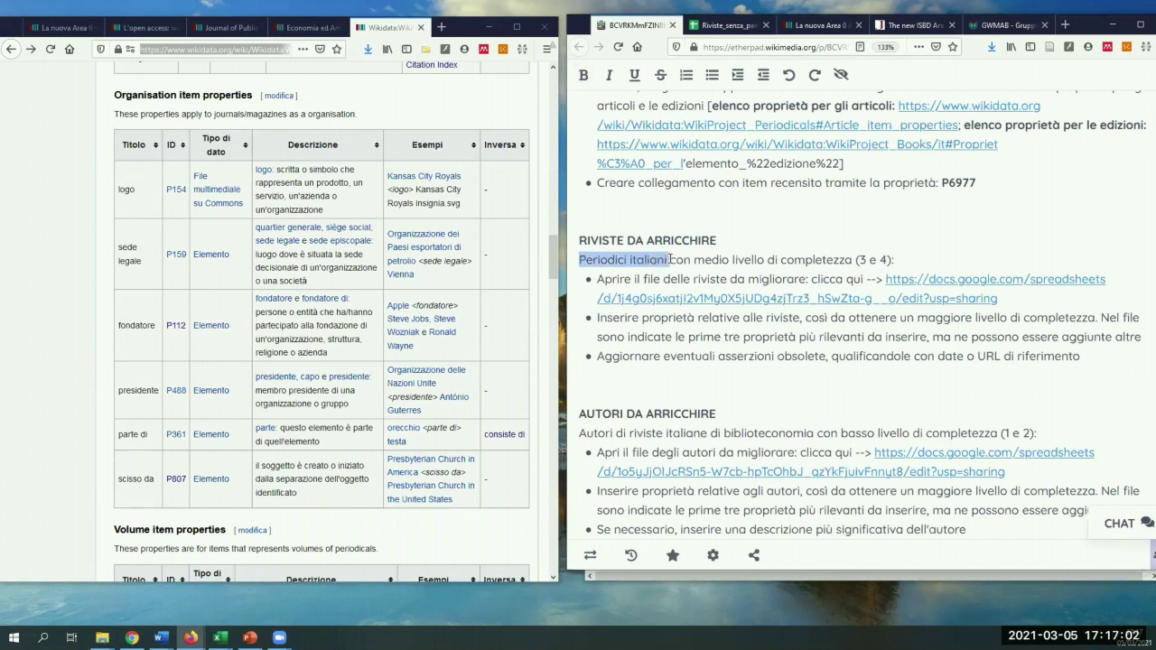
{"action": "left_click", "coordinate": [816, 30]}
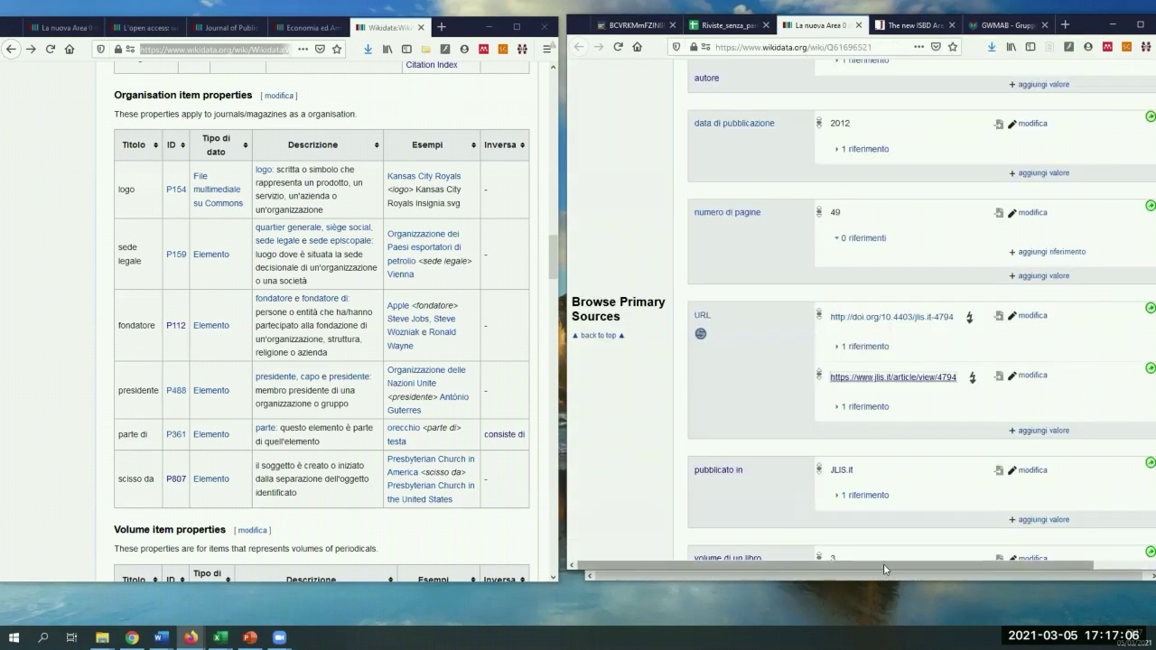
Show Recoin's most relevant missing properties for Q61696521, then return to Riviste_senza_parole_chiave.
{"action": "left_click_drag", "start_coordinate": [883, 564], "coordinate": [940, 565]}
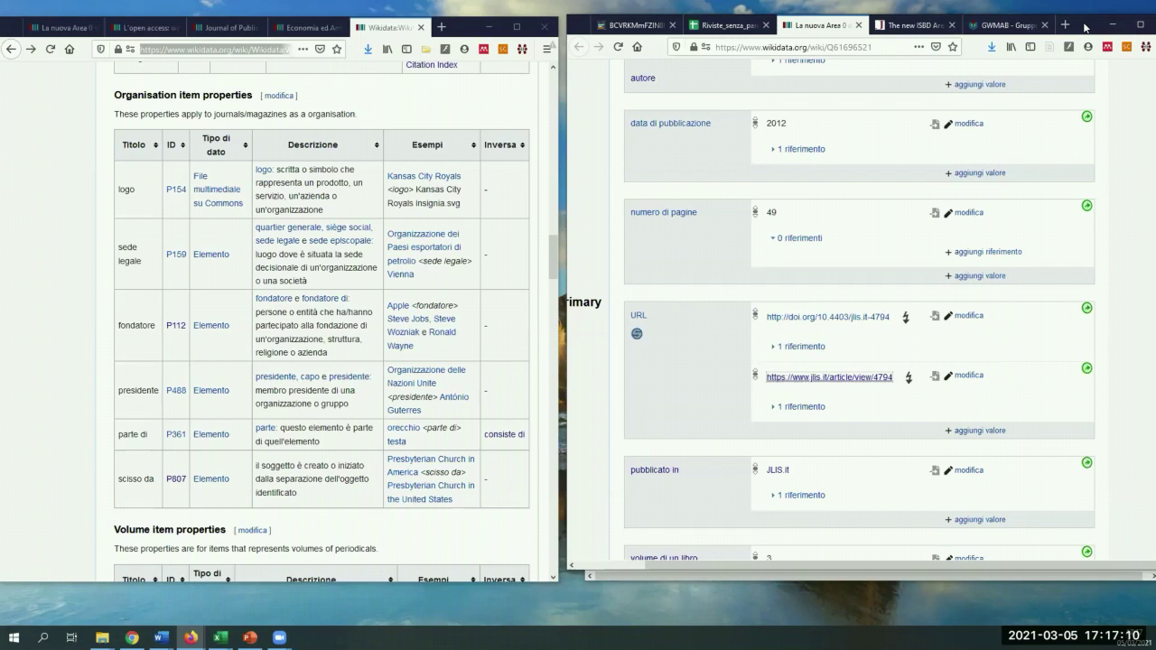
{"action": "left_click_drag", "start_coordinate": [1084, 27], "coordinate": [1023, 27]}
{"action": "scroll", "coordinate": [1120, 251], "scroll_direction": "up", "scroll_amount": 10}
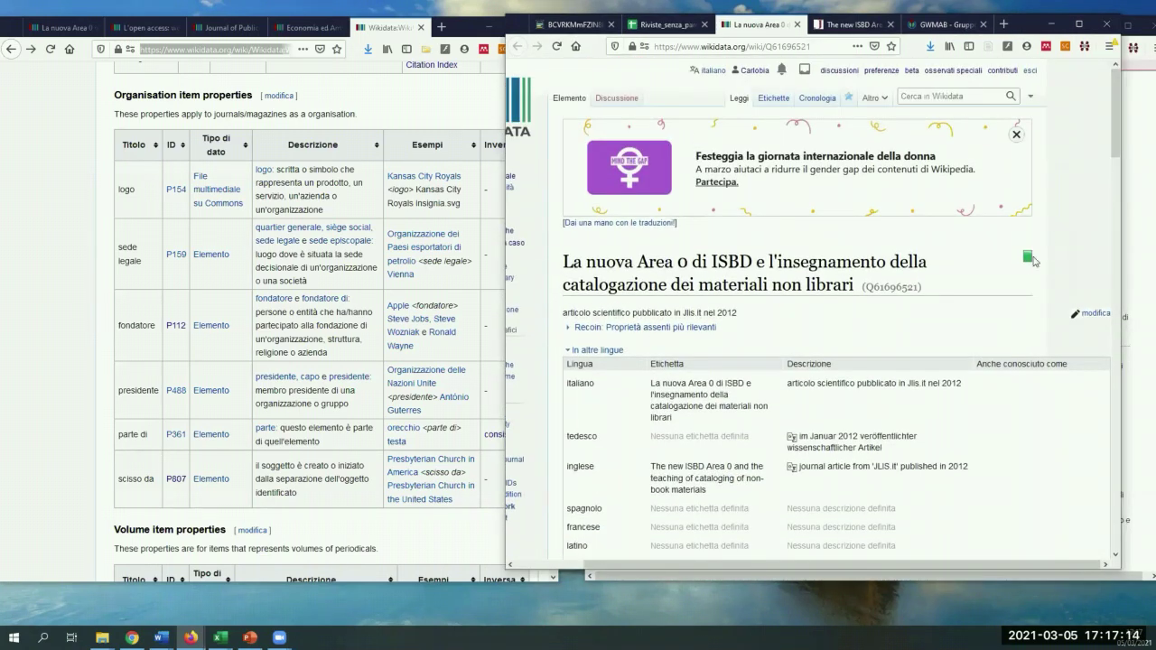
{"action": "mouse_move", "coordinate": [1029, 263]}
{"action": "left_click", "coordinate": [624, 329]}
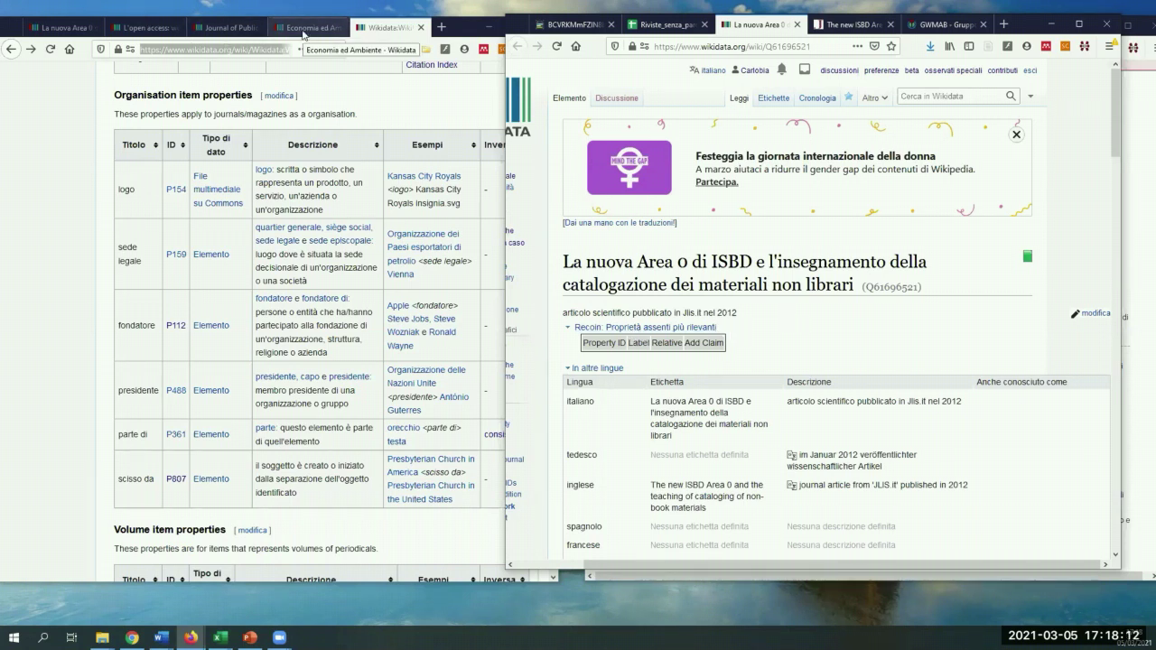
{"action": "left_click", "coordinate": [668, 24]}
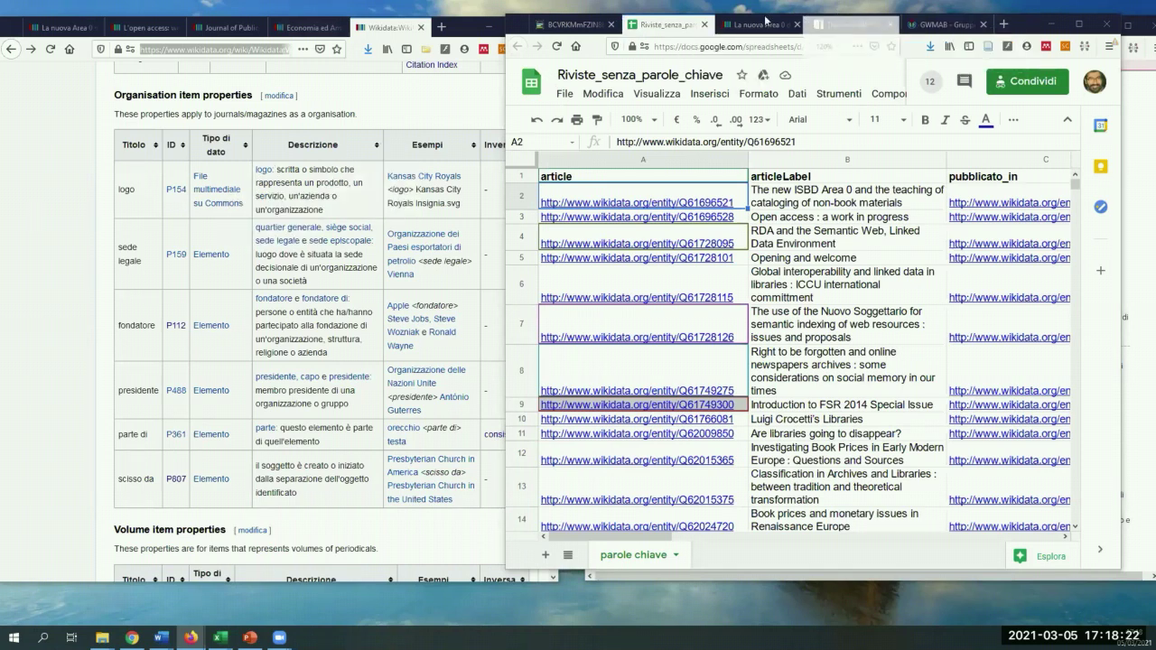
Open Economia ed Ambiente's Wikidata item Q15750569 from cell A3 of Riviste_italiane.
{"action": "key", "text": "ctrl+shift+t"}
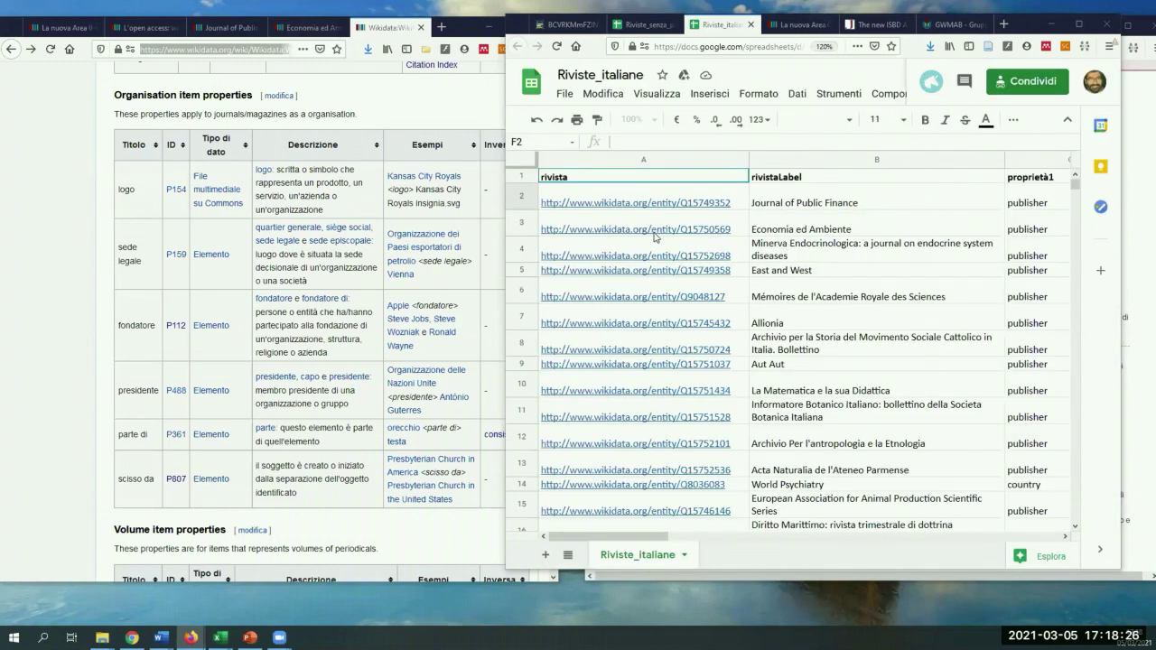
{"action": "left_click", "coordinate": [651, 233]}
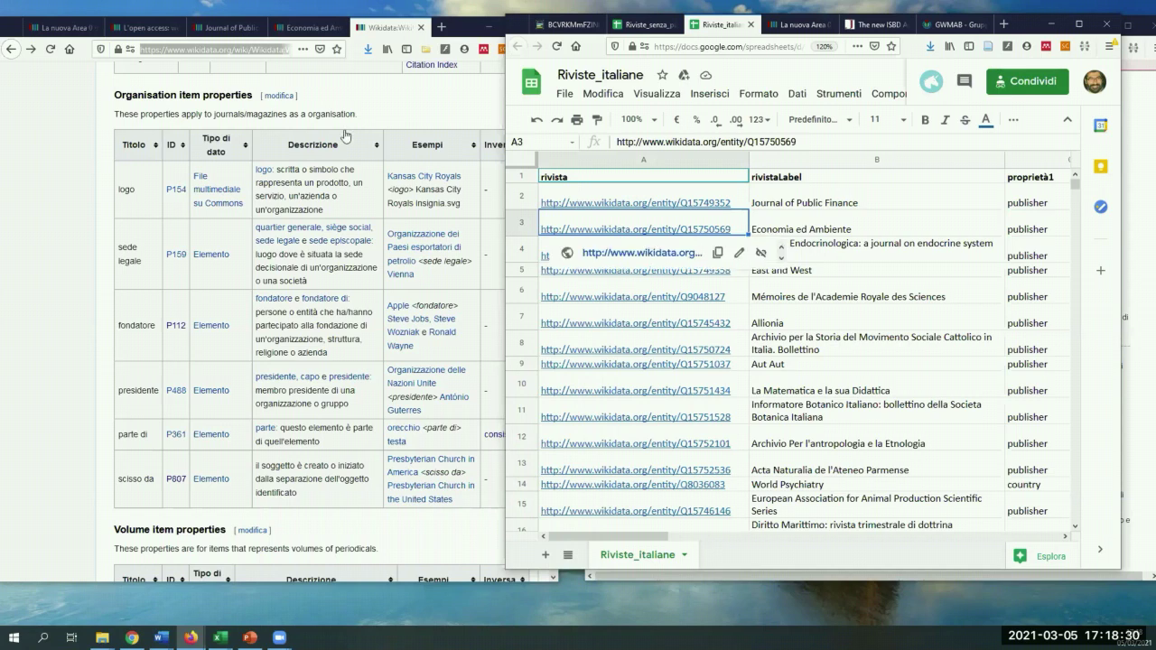
{"action": "left_click", "coordinate": [303, 29]}
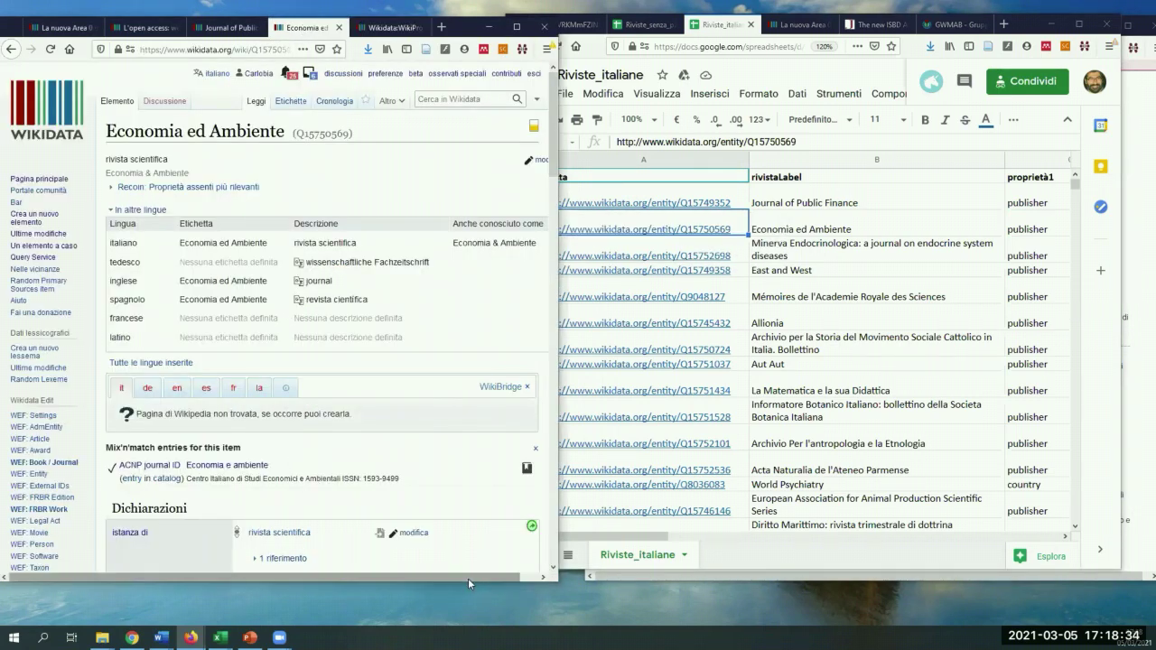
List Economia ed Ambiente's missing properties, led by editore (P123), then return to the sheet.
{"action": "left_click_drag", "start_coordinate": [472, 574], "coordinate": [505, 577]}
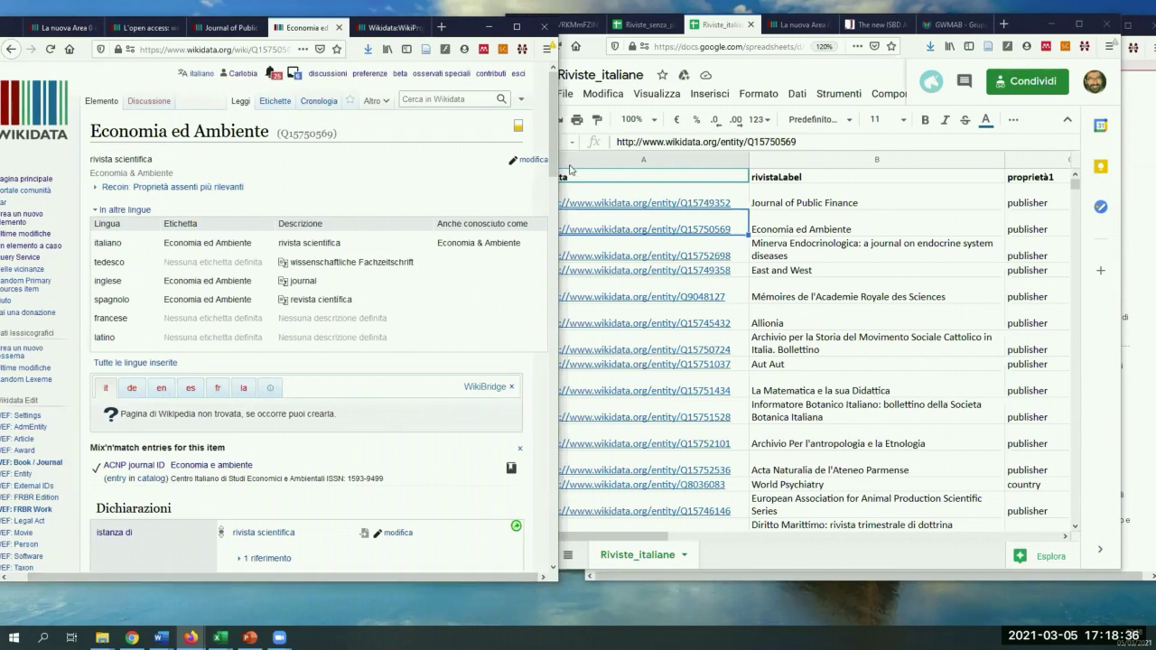
{"action": "scroll", "coordinate": [557, 165], "scroll_direction": "down", "scroll_amount": 1}
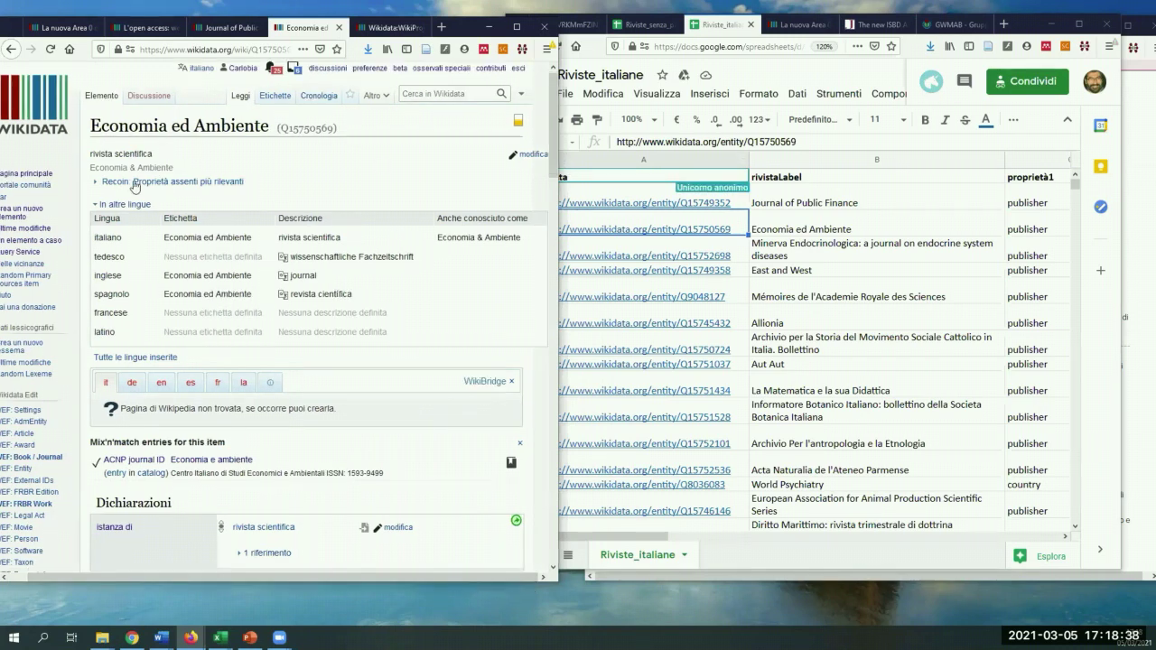
{"action": "left_click", "coordinate": [146, 184]}
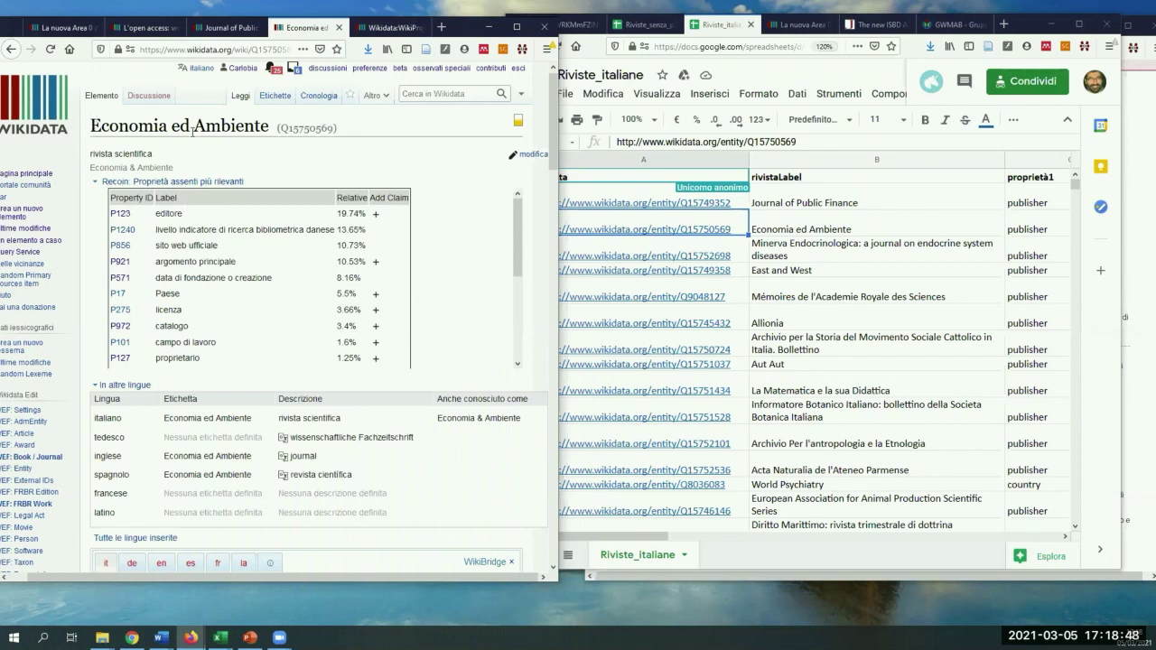
{"action": "left_click_drag", "start_coordinate": [90, 126], "coordinate": [271, 136]}
{"action": "left_click", "coordinate": [755, 312]}
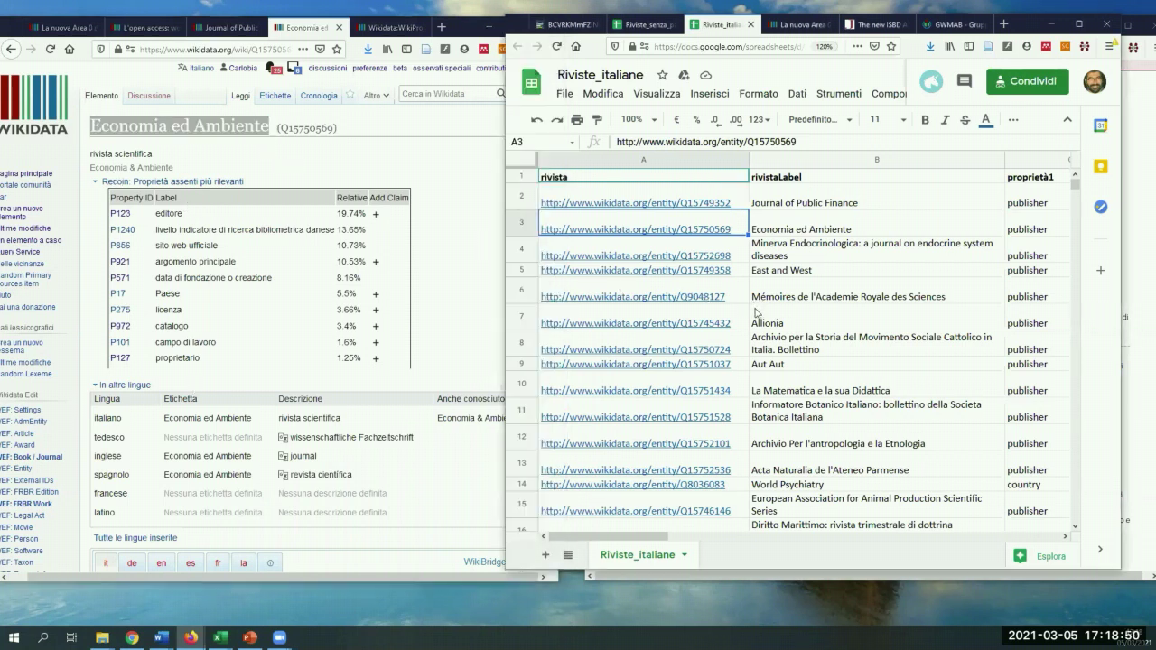
Read the suggested properties: publisher, Danish Bibliometric Research Indicator level and official website.
{"action": "left_click", "coordinate": [757, 312]}
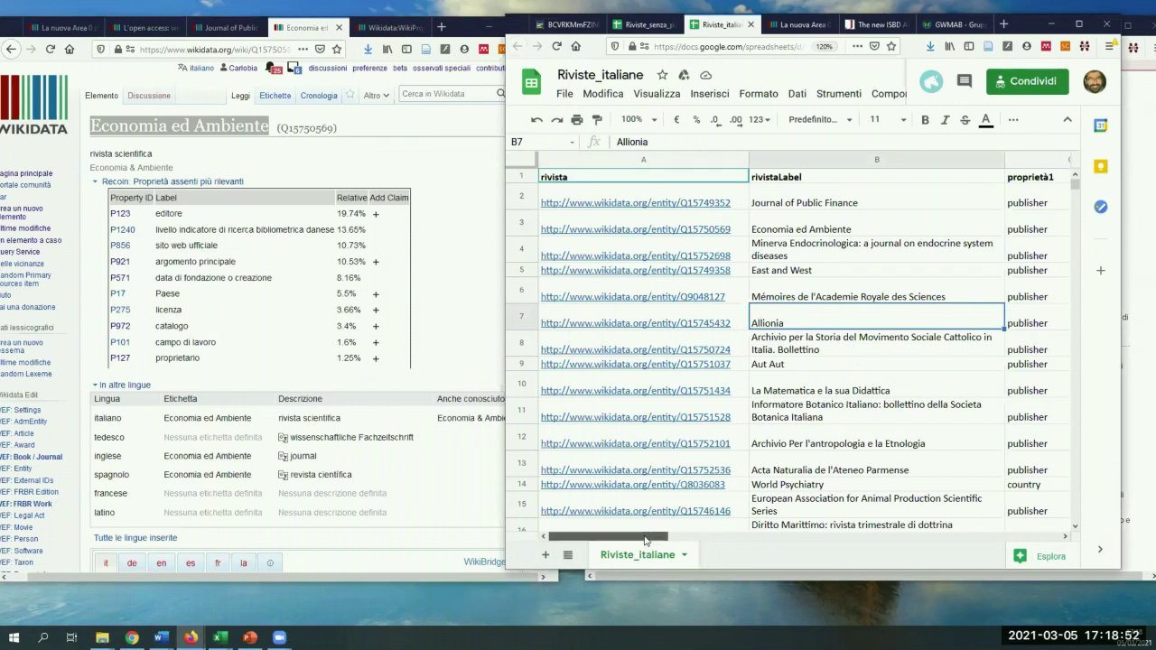
{"action": "left_click_drag", "start_coordinate": [645, 541], "coordinate": [782, 539]}
{"action": "left_click", "coordinate": [568, 181]}
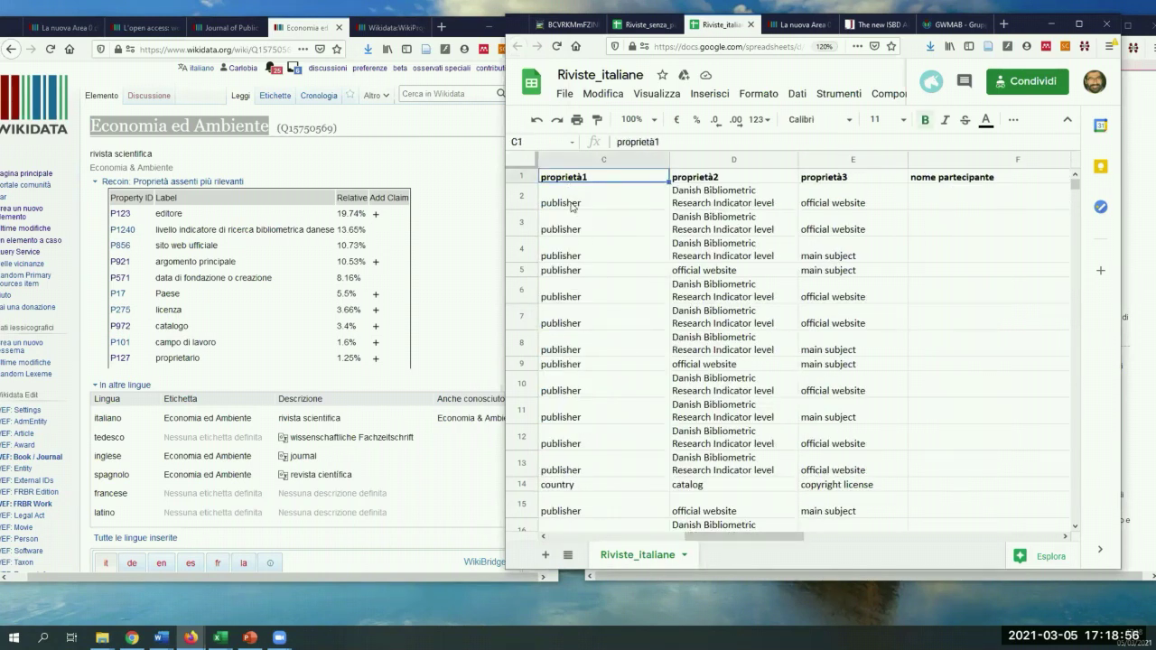
{"action": "left_click", "coordinate": [571, 206]}
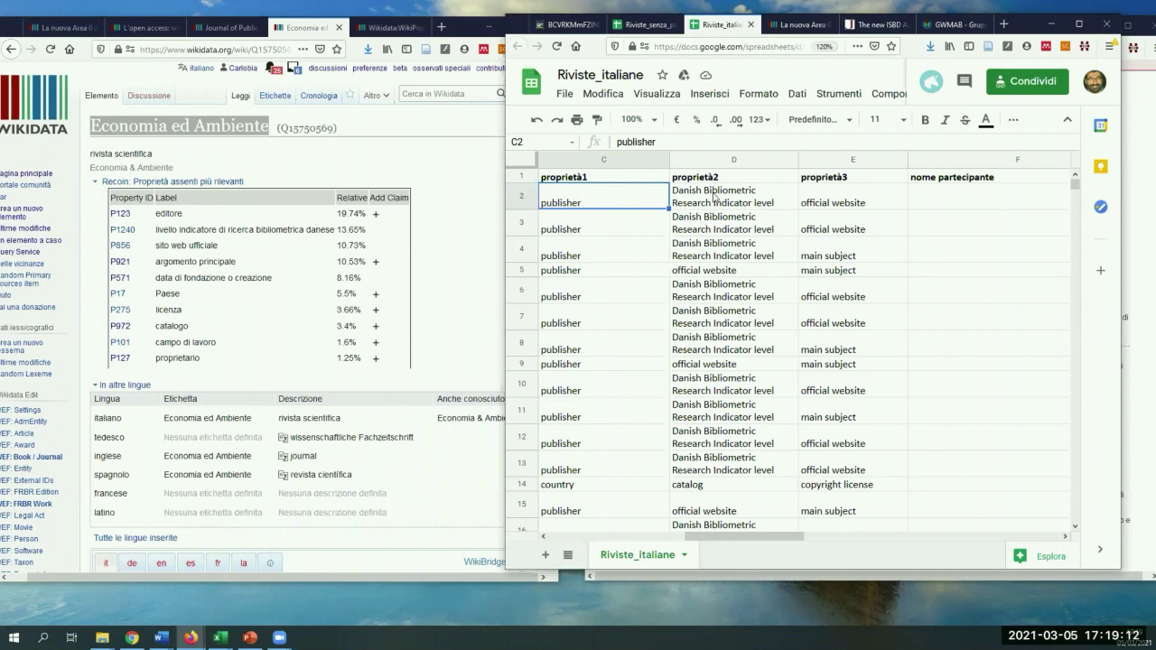
{"action": "left_click", "coordinate": [764, 199]}
{"action": "left_click", "coordinate": [841, 199]}
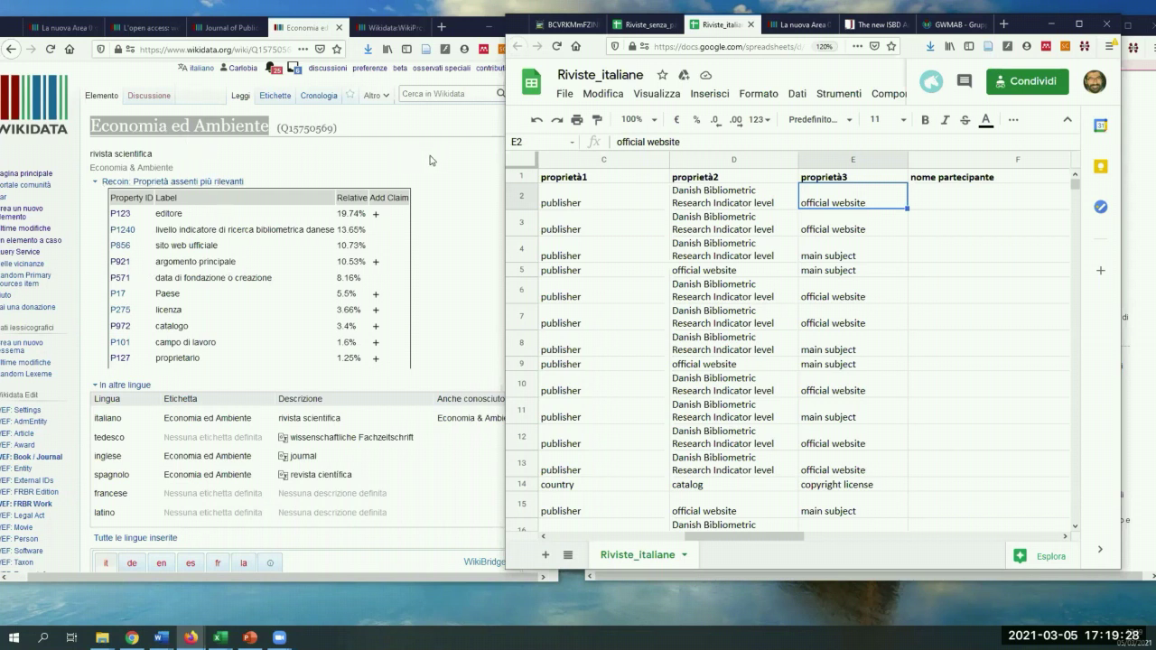
{"action": "left_click", "coordinate": [456, 174]}
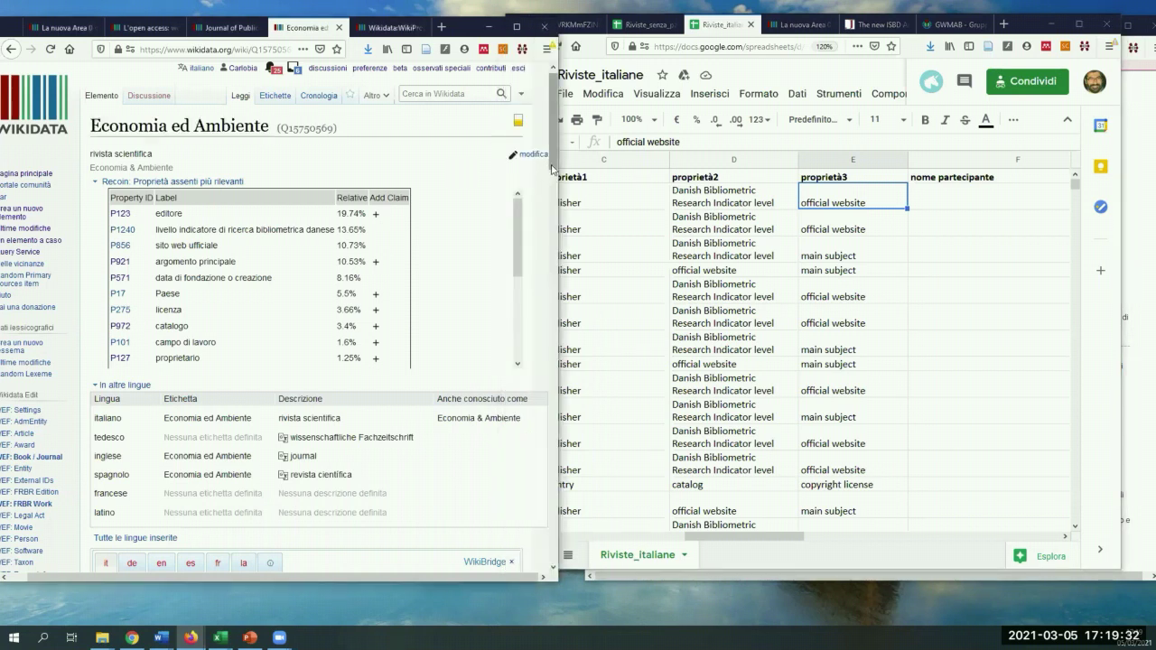
Collapse the Recoin missing-properties list and switch the other window to the GWMAB Outreach Dashboard.
{"action": "left_click_drag", "start_coordinate": [517, 228], "coordinate": [520, 230]}
{"action": "left_click", "coordinate": [171, 182]}
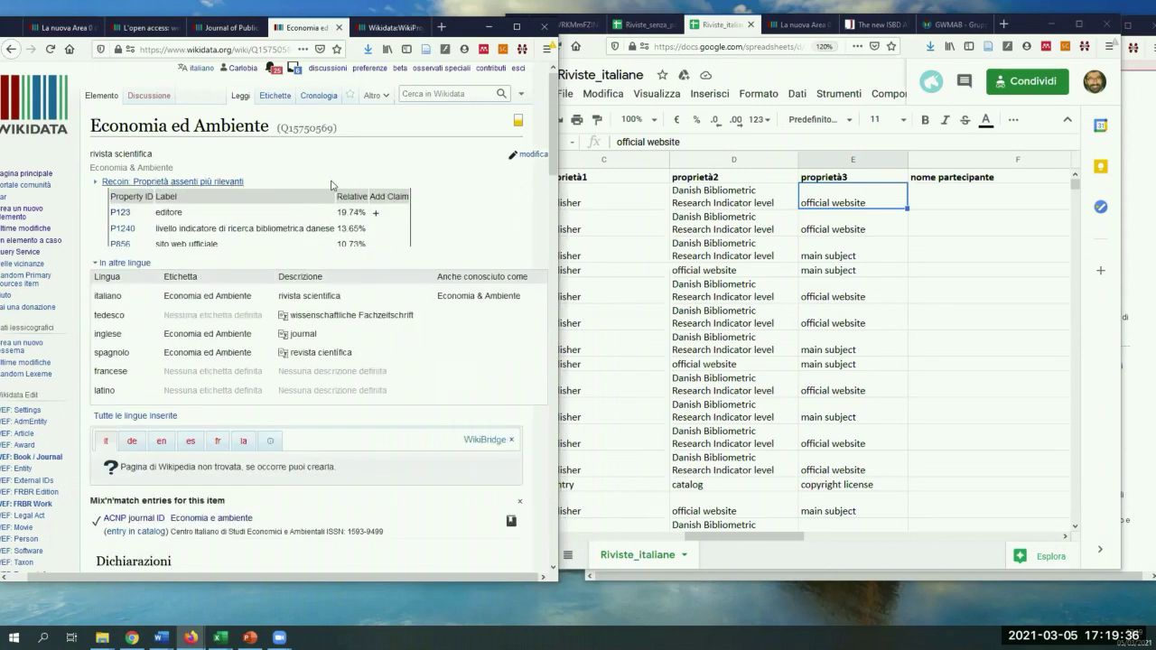
{"action": "left_click_drag", "start_coordinate": [552, 209], "coordinate": [559, 422]}
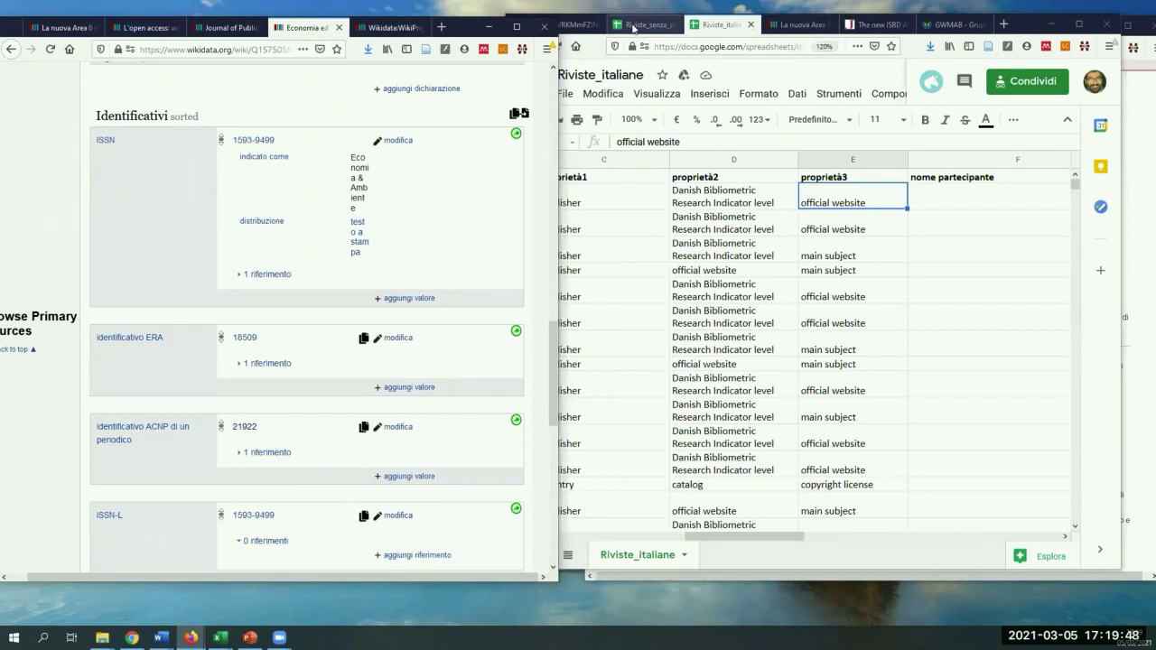
{"action": "left_click", "coordinate": [951, 27]}
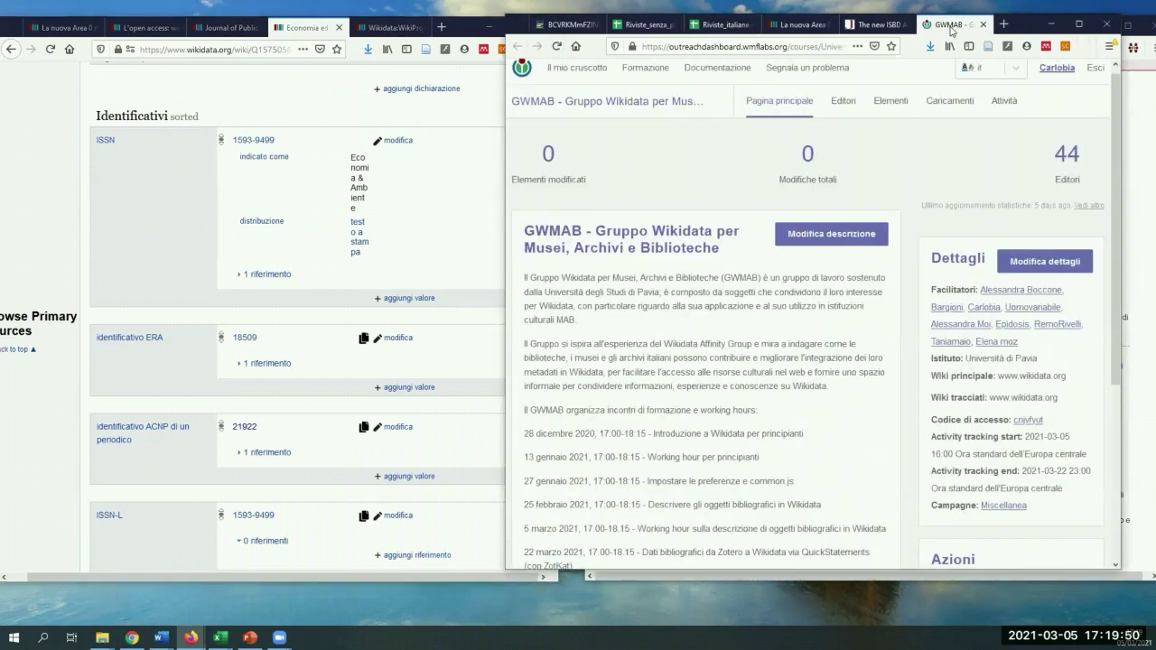
Copy the ACNP identifier 21922 link and load that catalogue record in the second window.
{"action": "right_click", "coordinate": [253, 431]}
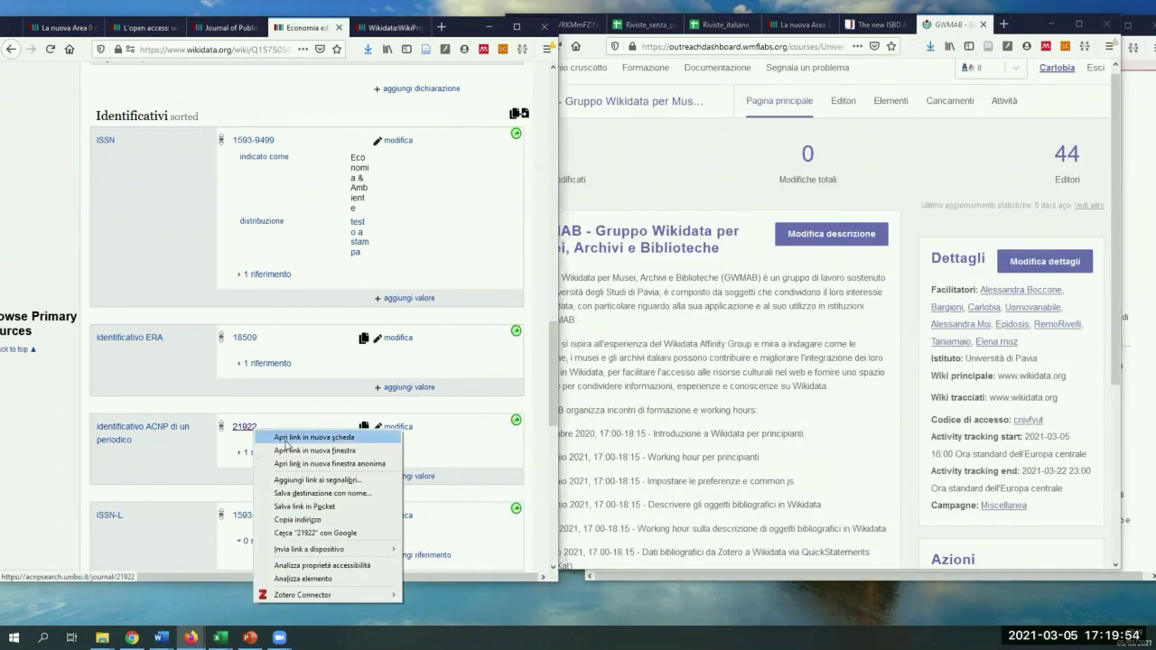
{"action": "left_click", "coordinate": [298, 519]}
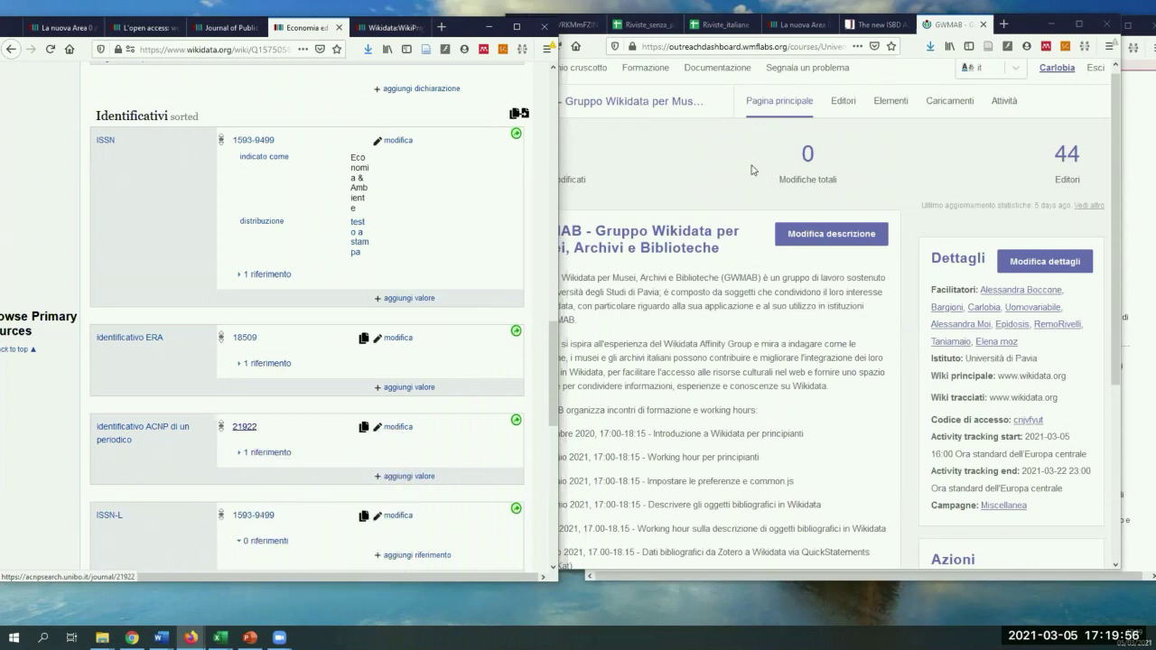
{"action": "left_click", "coordinate": [804, 49]}
{"action": "type", "text": "https://acnpsearch.unibo.it/journal/21922"}
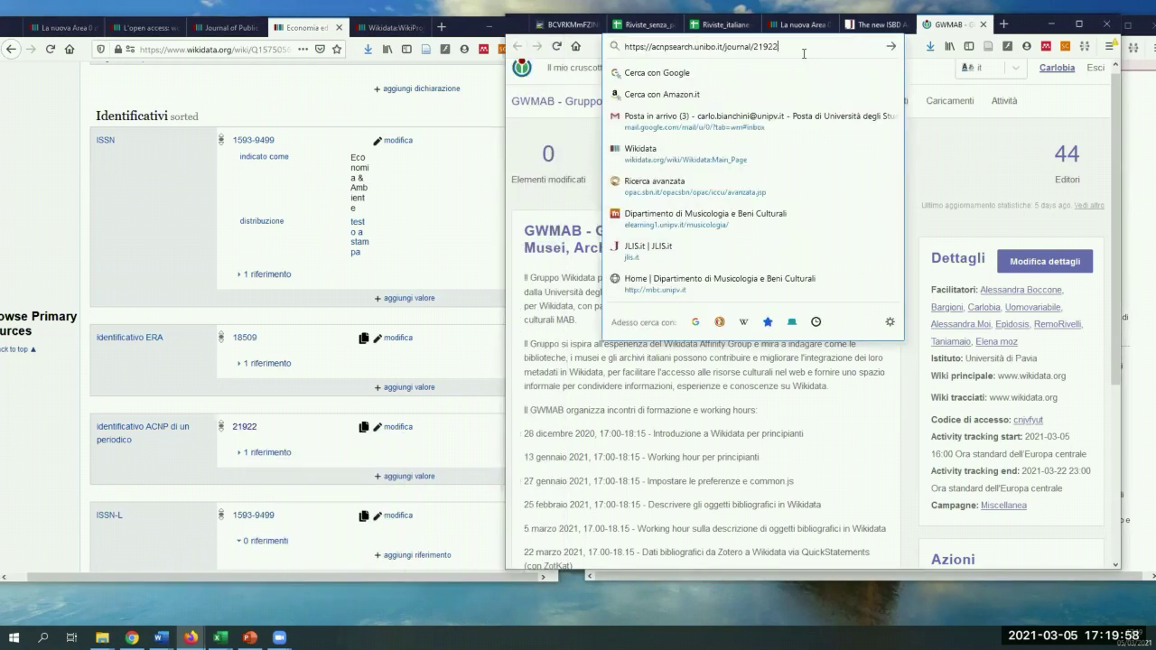
{"action": "key", "text": "Return"}
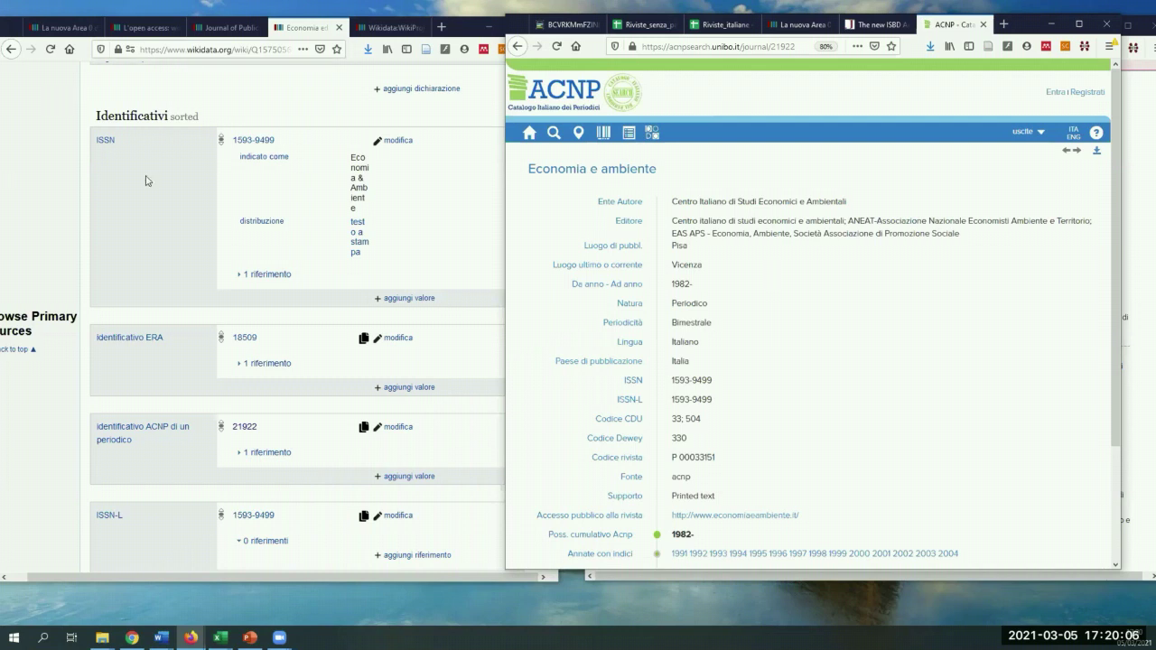
Bring the Wikidata item forward and scroll to the 'aggiungi dichiarazione' link above Identificativi.
{"action": "left_click", "coordinate": [259, 121]}
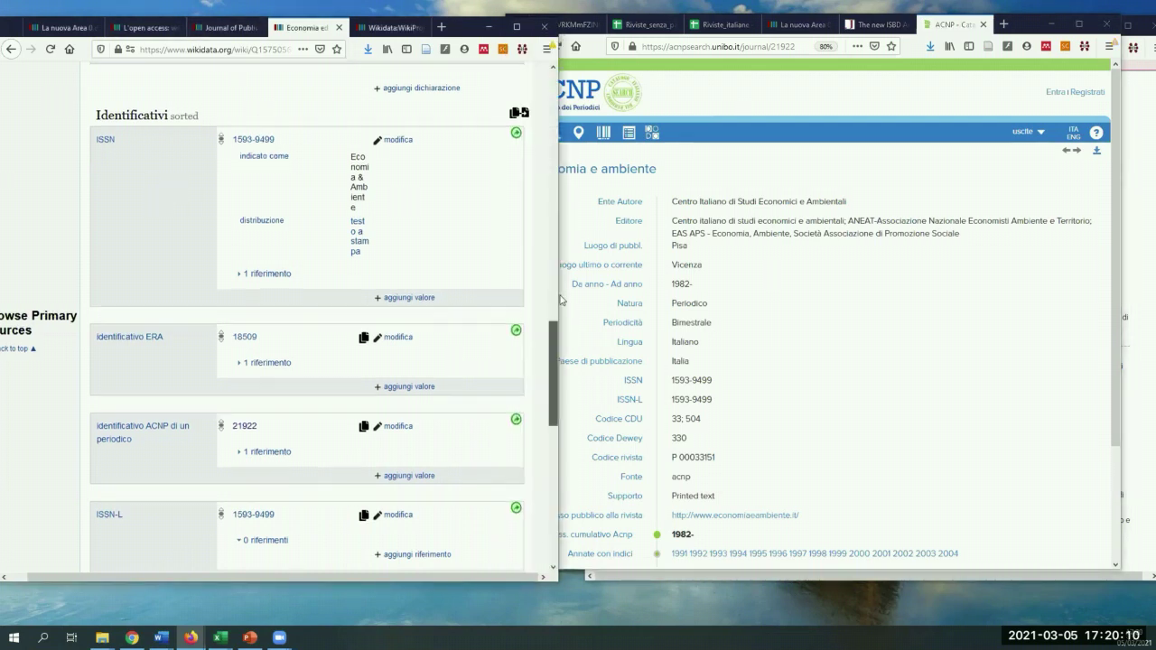
{"action": "left_click_drag", "start_coordinate": [553, 384], "coordinate": [558, 289]}
{"action": "scroll", "coordinate": [558, 289], "scroll_direction": "up", "scroll_amount": 1}
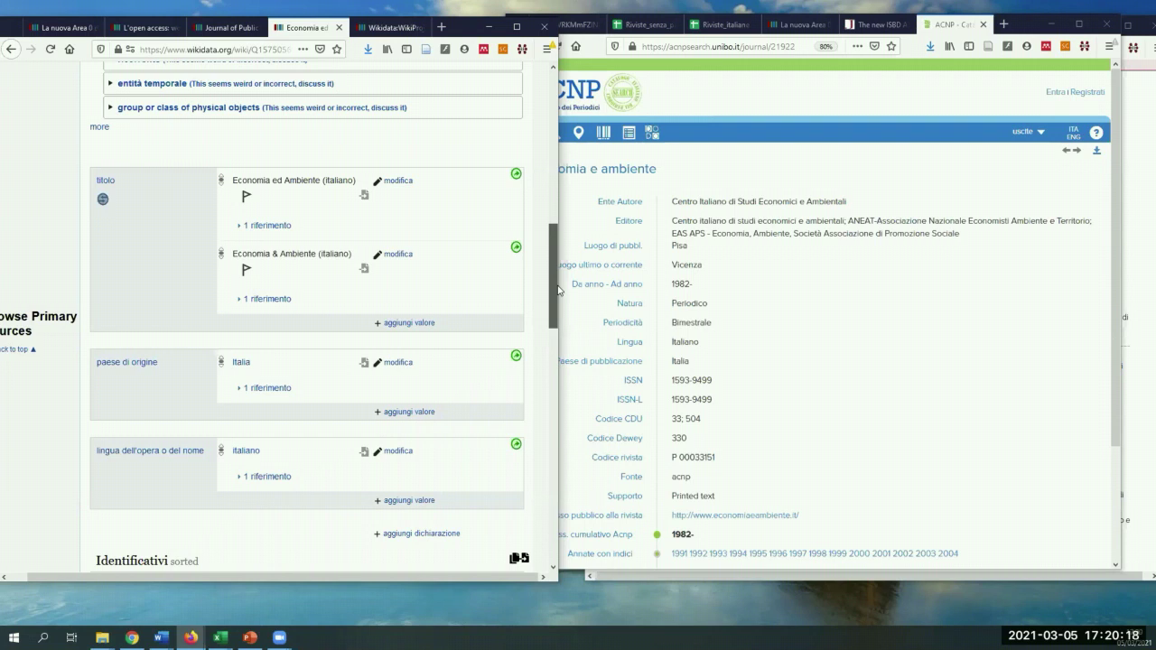
{"action": "scroll", "coordinate": [558, 289], "scroll_direction": "up", "scroll_amount": 1}
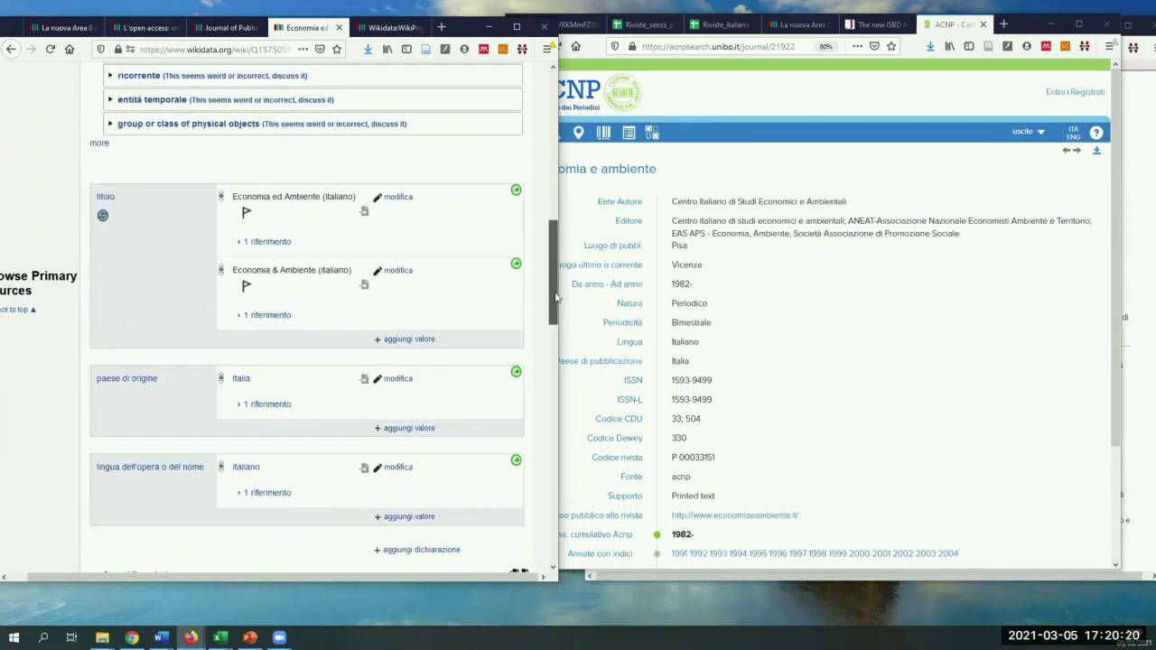
{"action": "scroll", "coordinate": [556, 296], "scroll_direction": "down", "scroll_amount": 3}
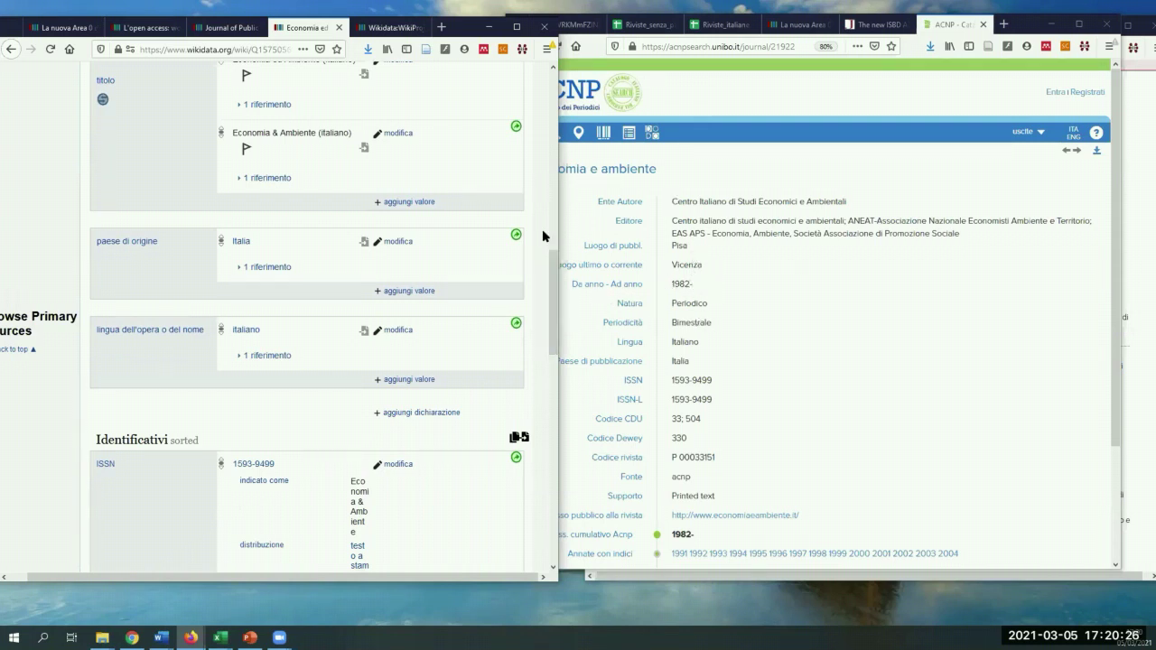
Add and publish a 'data di fondazione o creazione' statement with value 1982.
{"action": "left_click", "coordinate": [423, 416]}
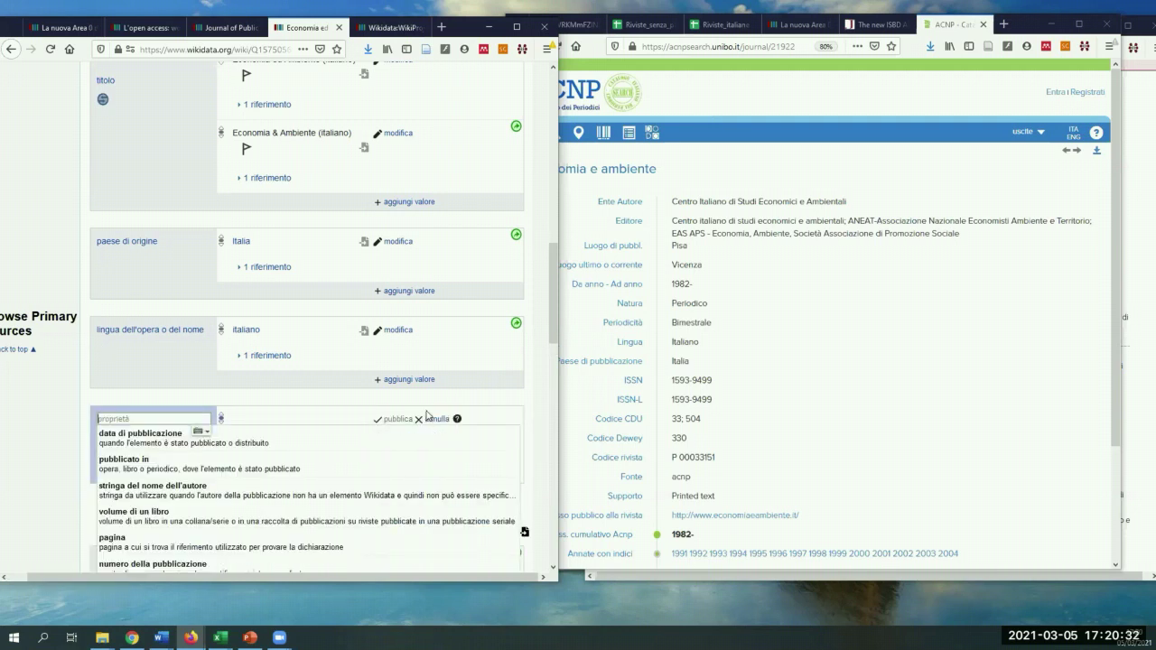
{"action": "type", "text": "data di crea"}
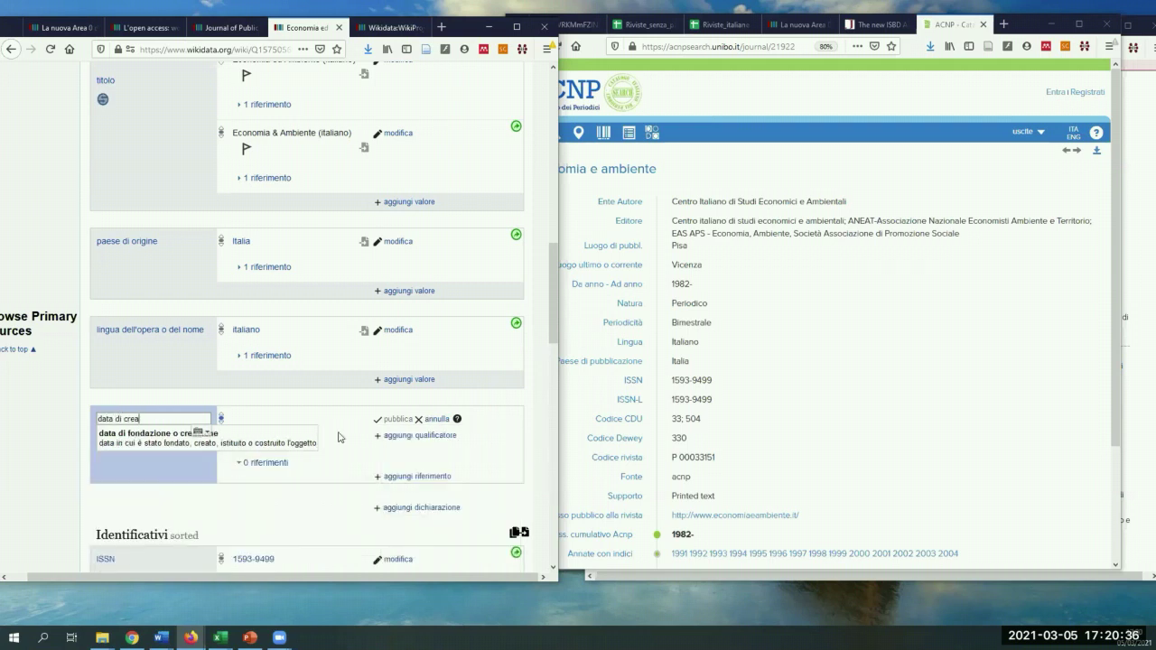
{"action": "left_click", "coordinate": [179, 440]}
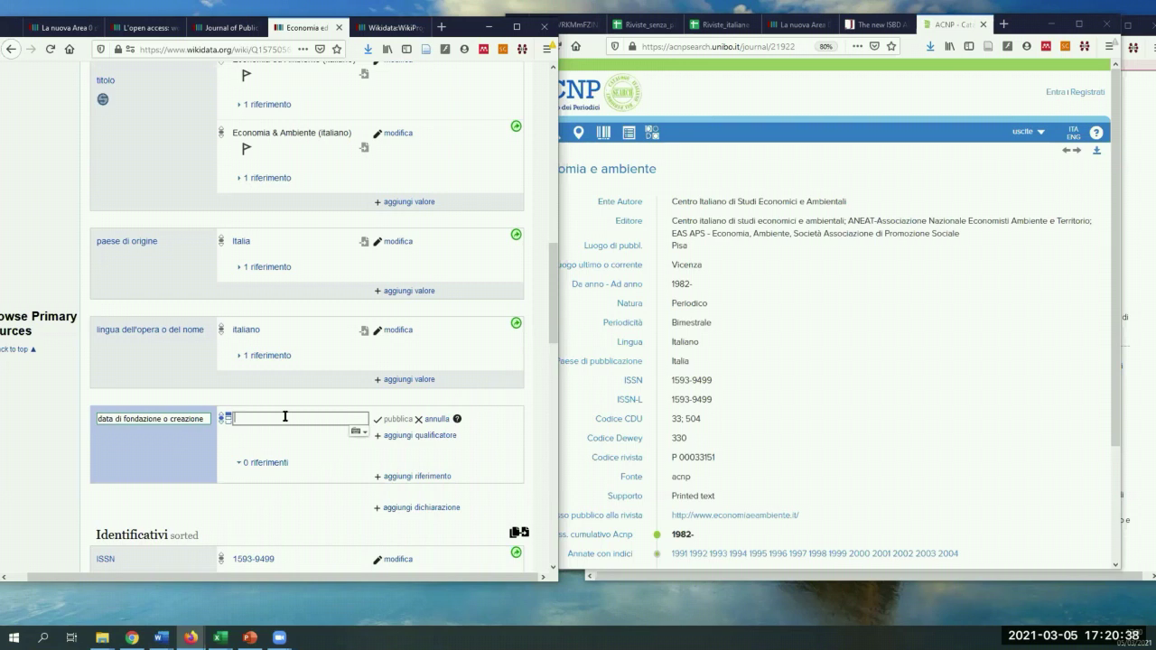
{"action": "type", "text": "1982"}
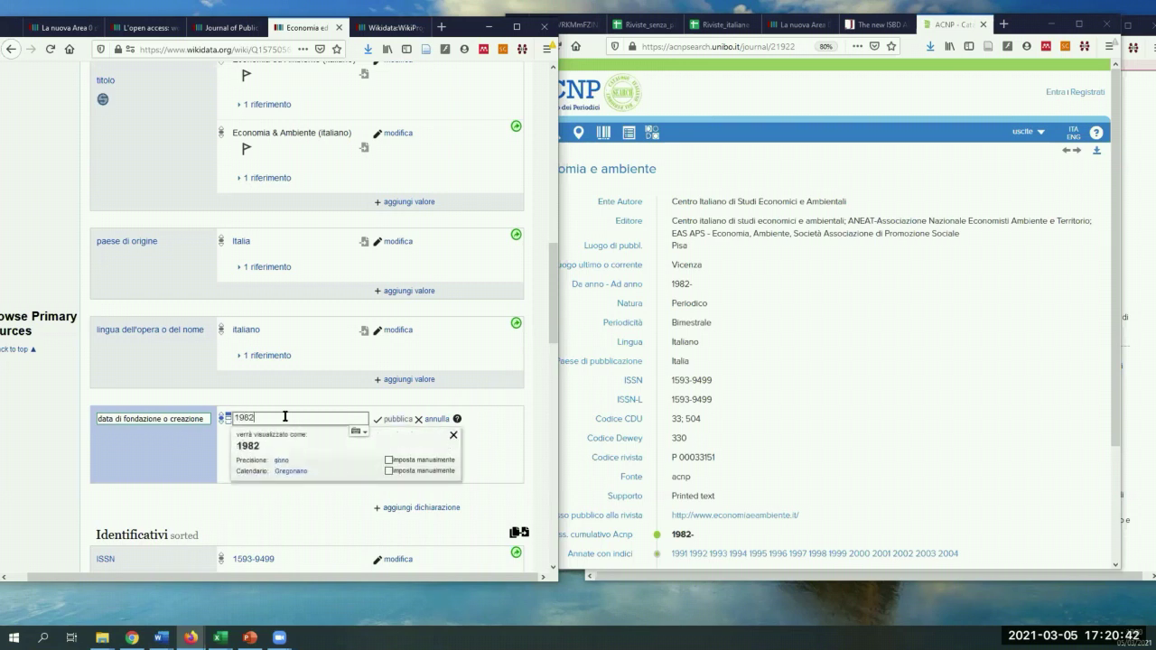
{"action": "left_click", "coordinate": [391, 420]}
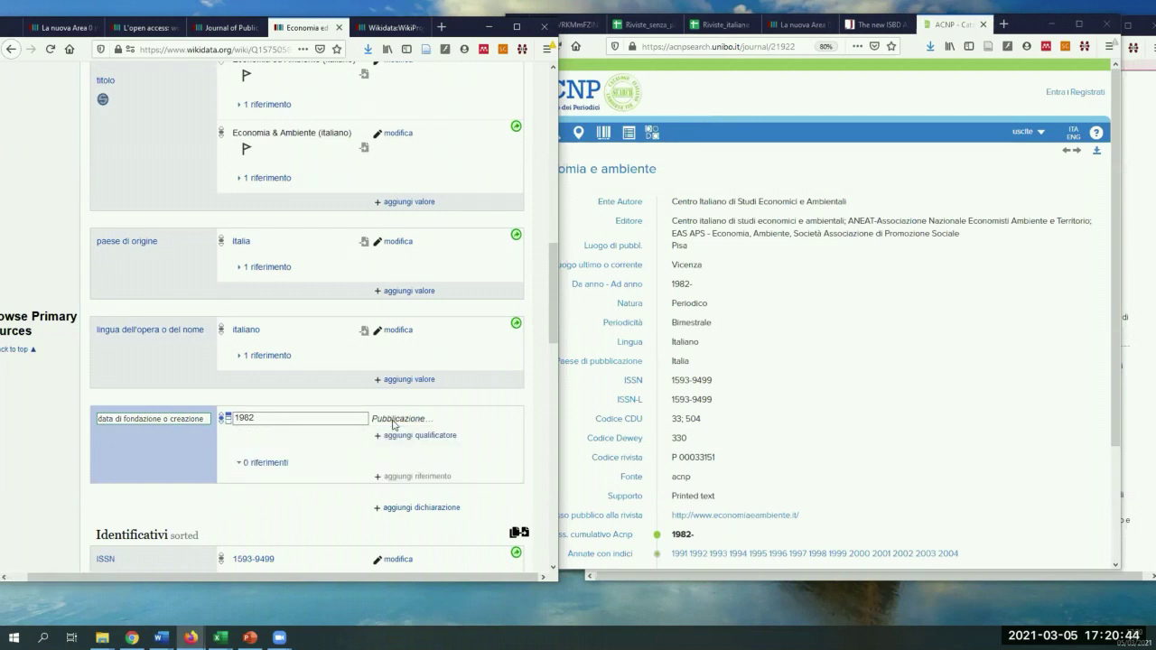
Start a reference on the 1982 founding date with the ACNP record address as 'URL di riferimento'.
{"action": "left_click", "coordinate": [258, 446]}
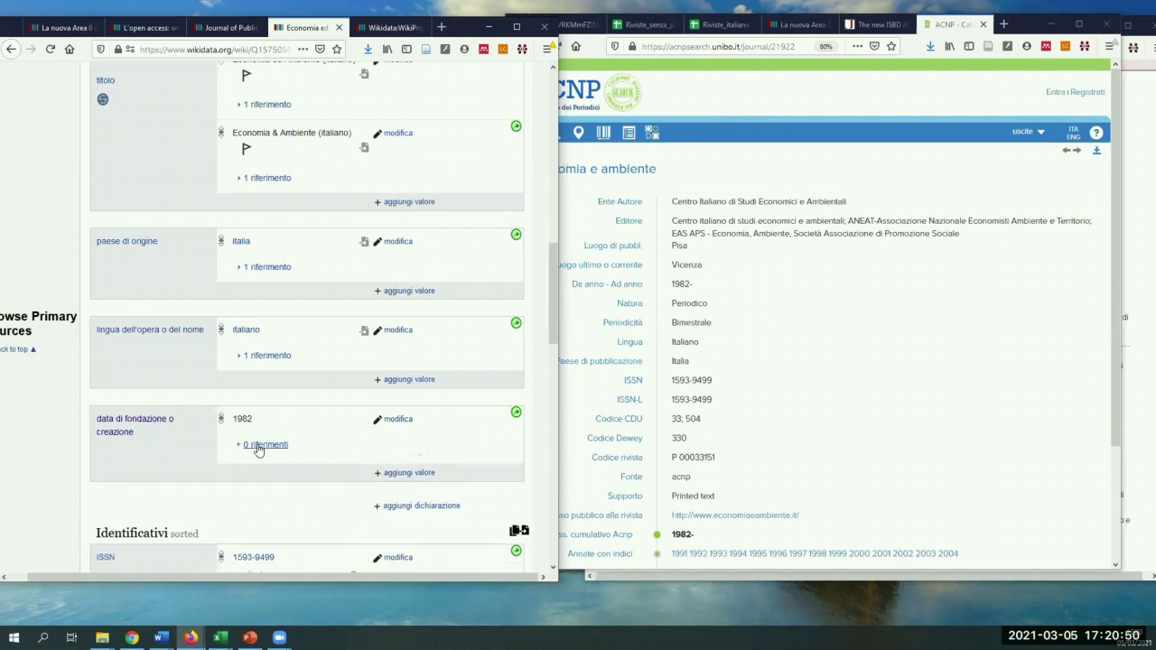
{"action": "left_click", "coordinate": [264, 444]}
{"action": "left_click", "coordinate": [391, 458]}
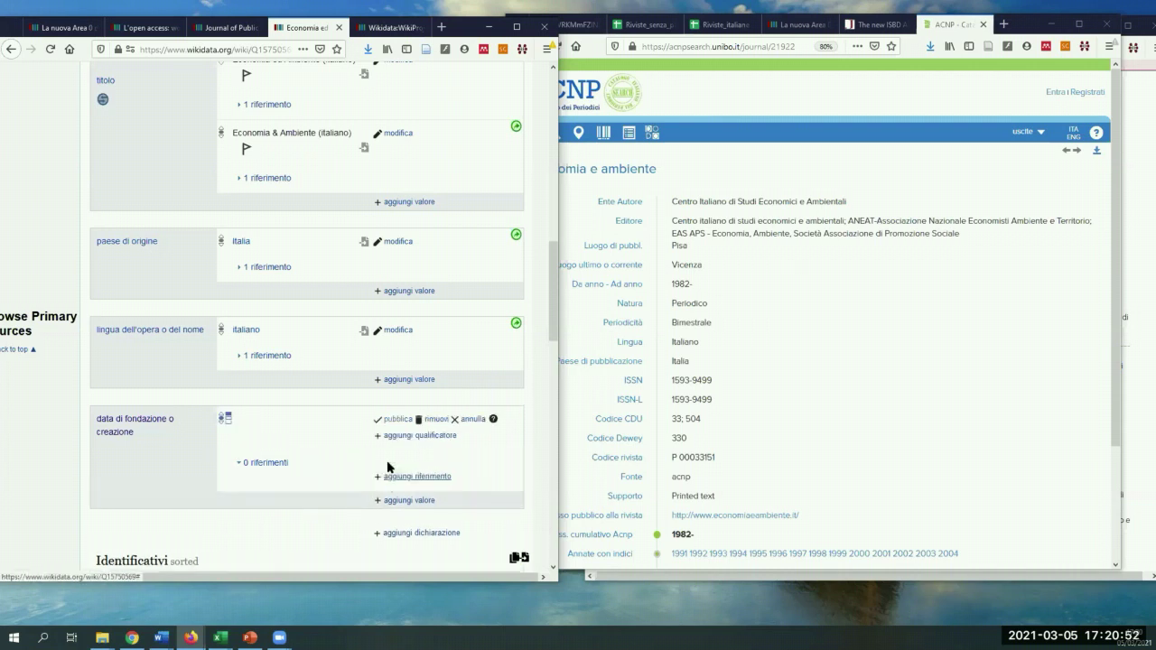
{"action": "left_click", "coordinate": [251, 517]}
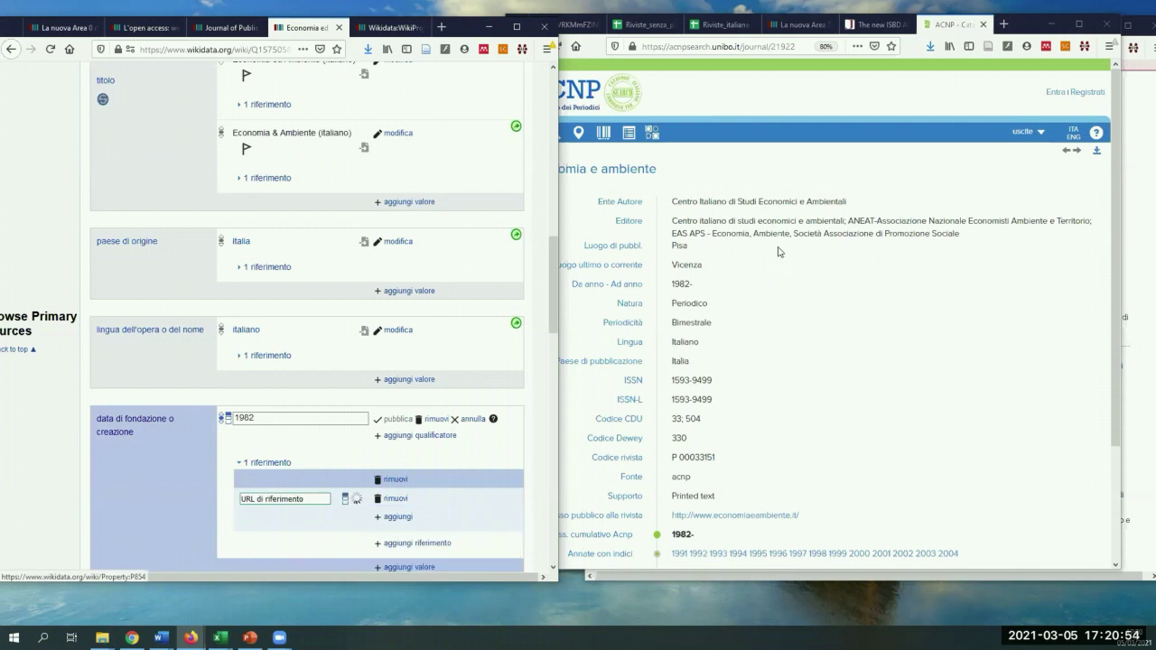
{"action": "left_click", "coordinate": [774, 203]}
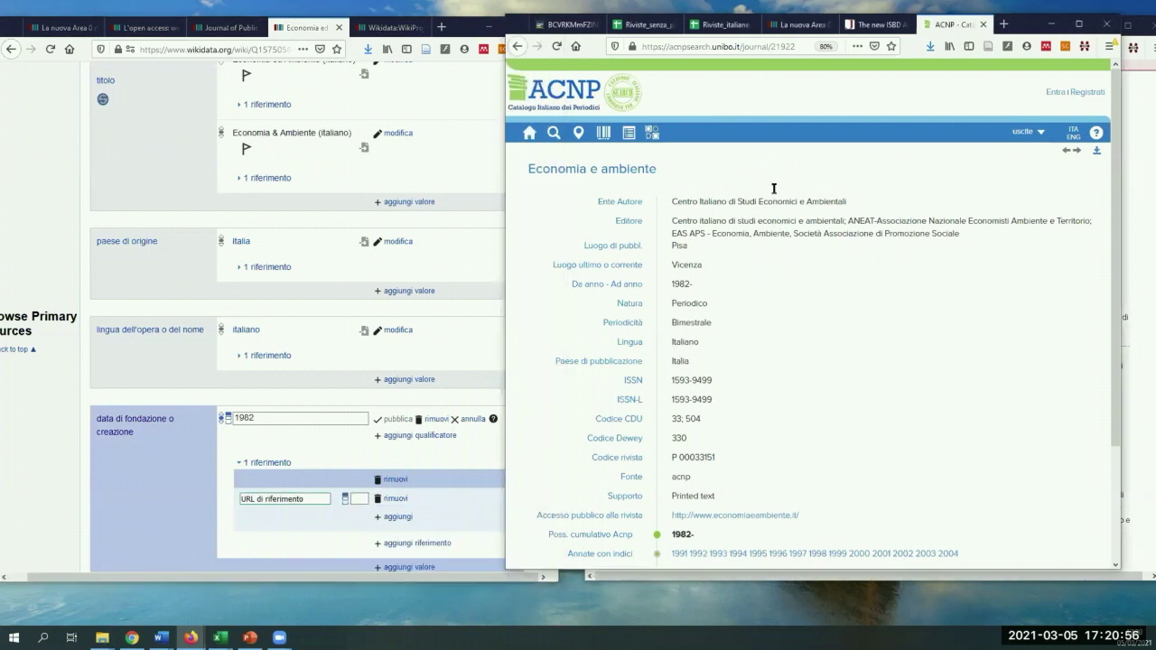
{"action": "left_click", "coordinate": [775, 44]}
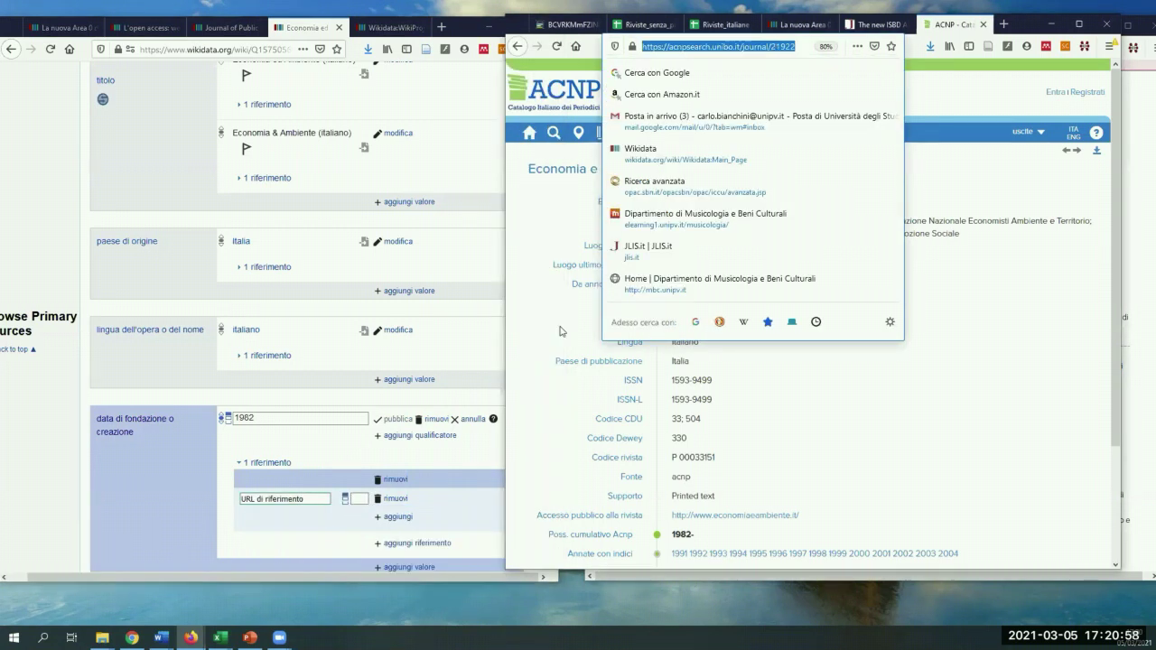
{"action": "left_click", "coordinate": [360, 498]}
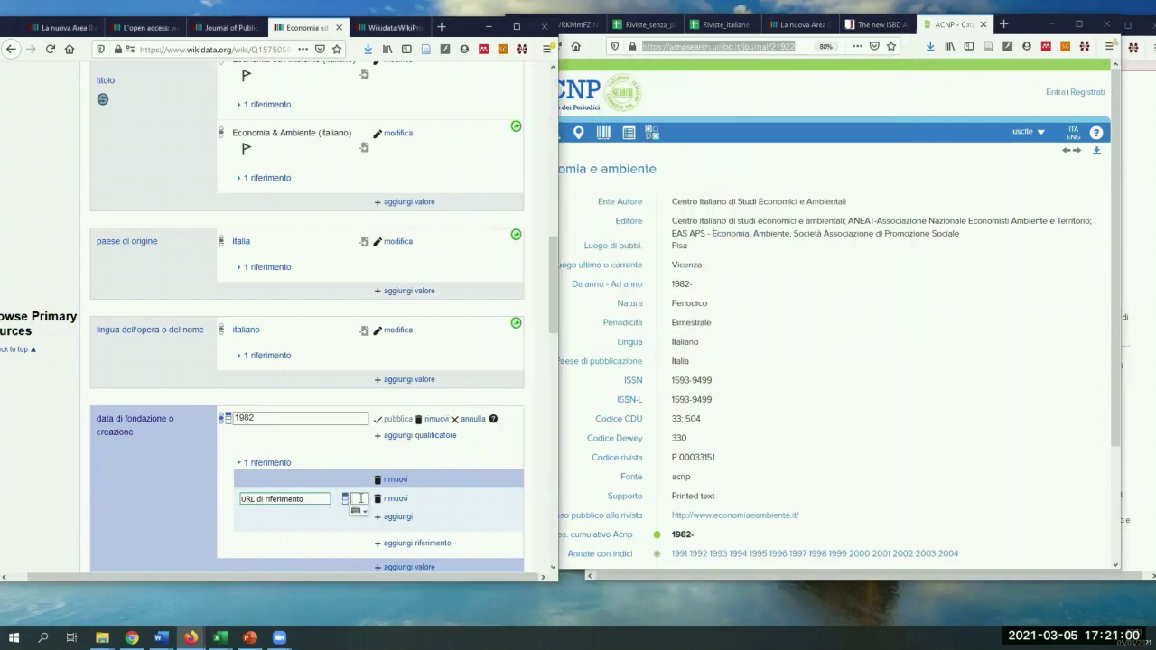
{"action": "type", "text": "https://acnpsearch.unibo.it/journal/21922"}
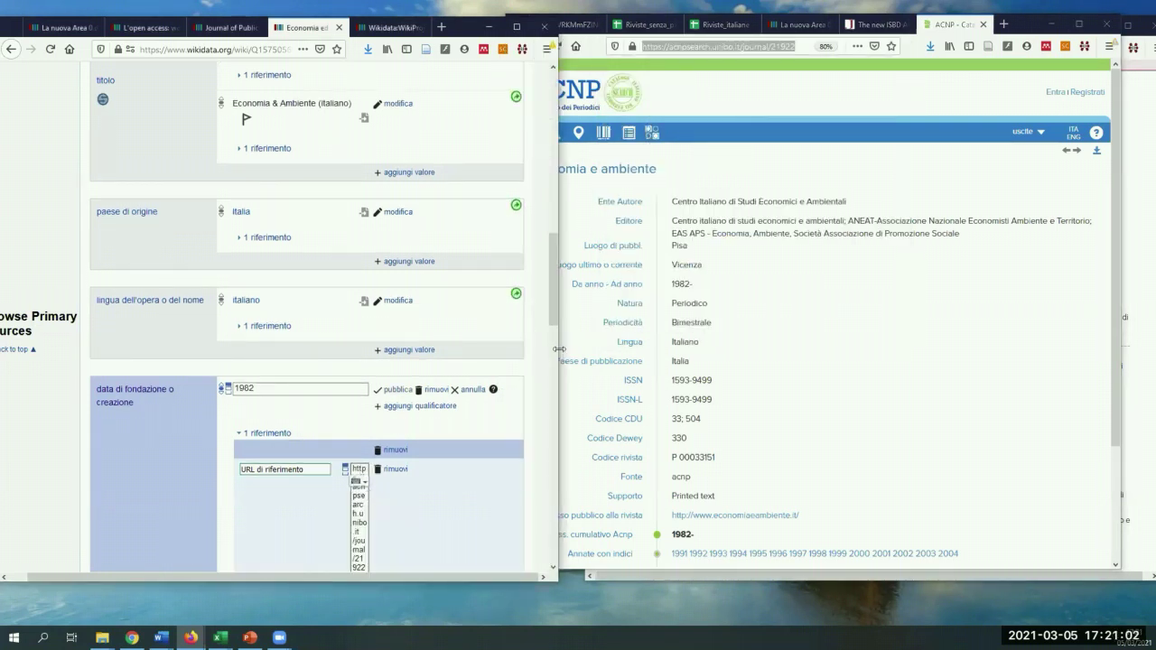
{"action": "left_click", "coordinate": [428, 486]}
Add a 'consultato il' date of 5 March 2021 and publish the reference.
{"action": "key", "text": "ctrl+minus"}
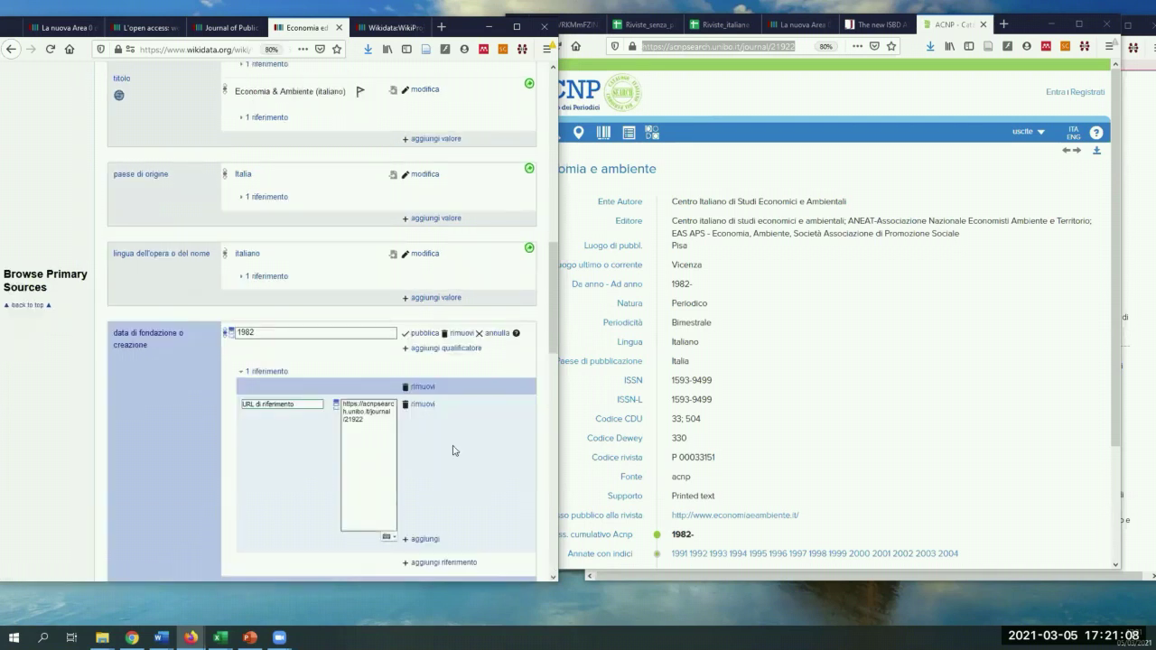
{"action": "key", "text": "ctrl+minus"}
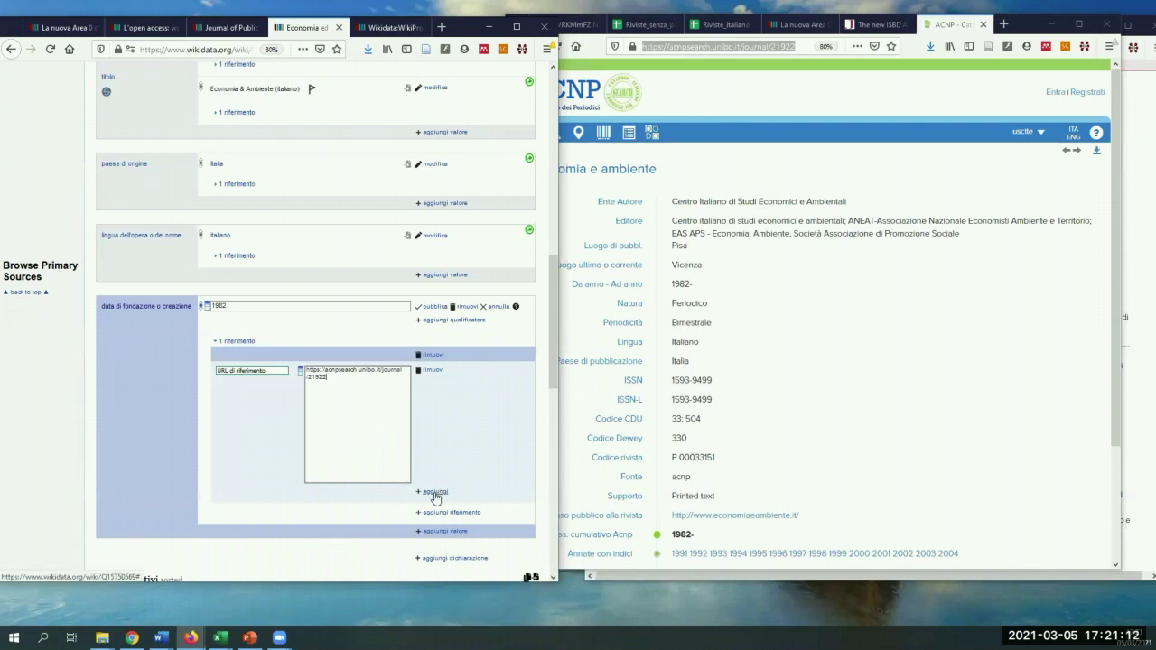
{"action": "left_click", "coordinate": [434, 495]}
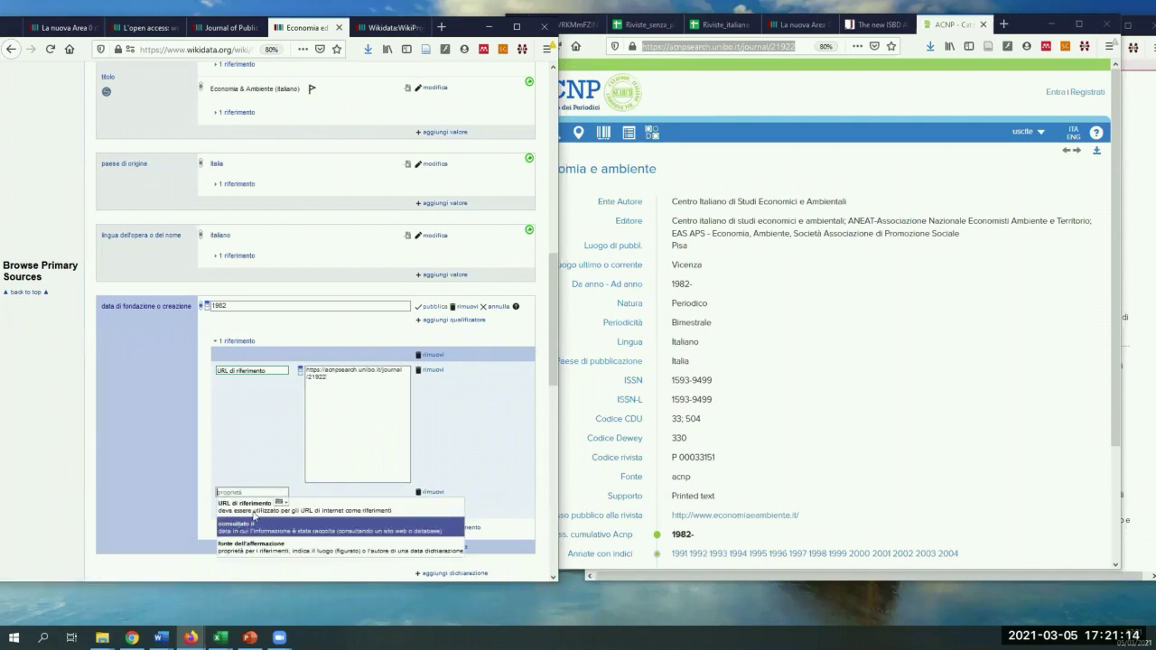
{"action": "left_click", "coordinate": [254, 519]}
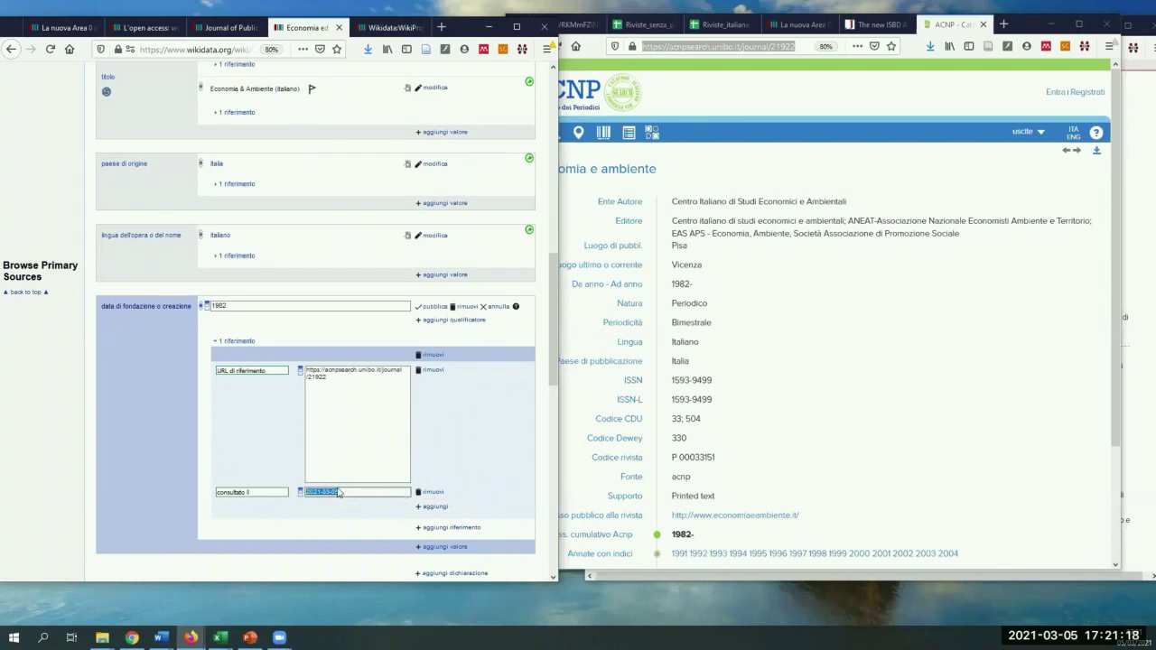
{"action": "left_click", "coordinate": [434, 308]}
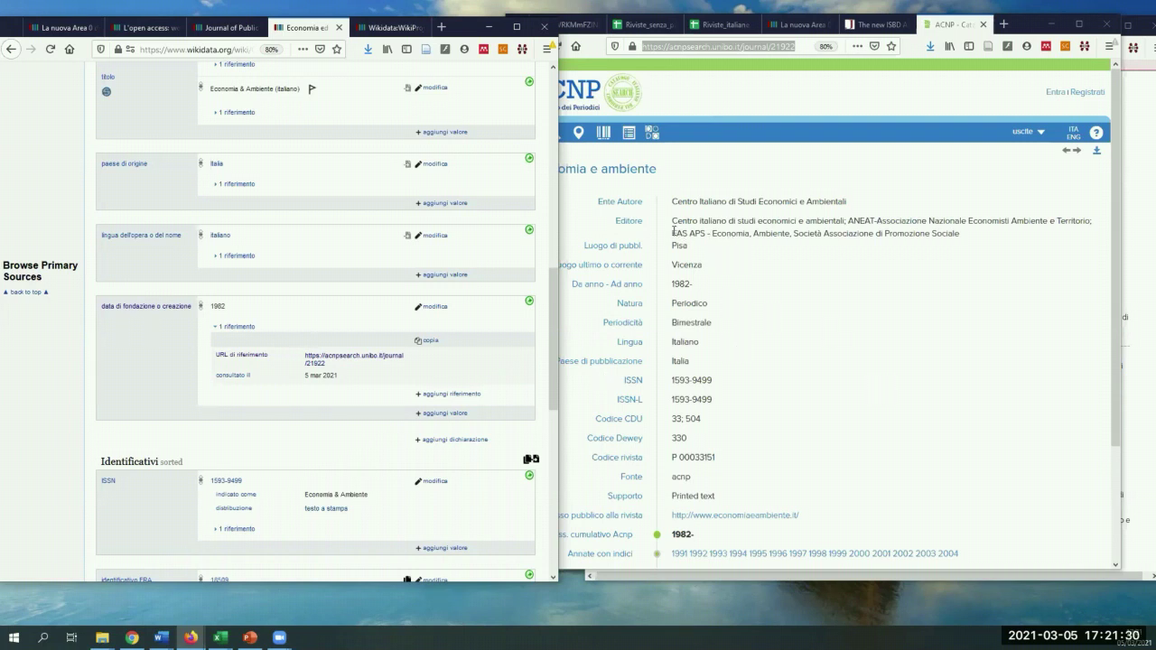
In the ACNP record, highlight the Periodicità value 'Bimestrale'.
{"action": "left_click", "coordinate": [851, 236]}
{"action": "triple_click", "coordinate": [851, 237]}
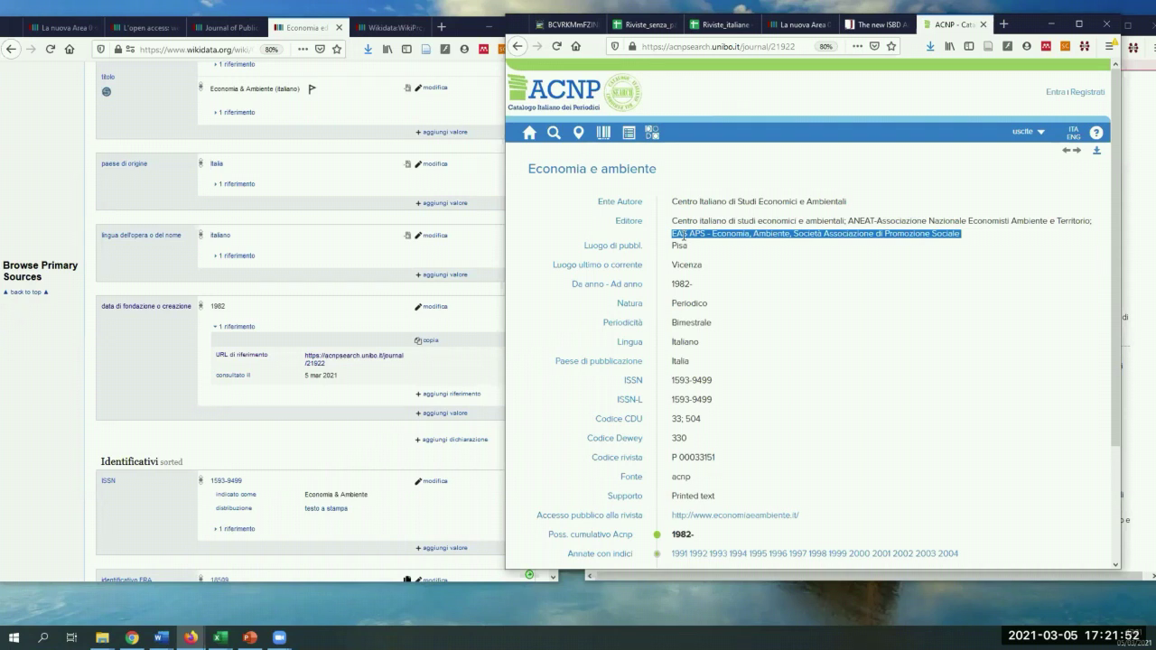
{"action": "left_click", "coordinate": [682, 334]}
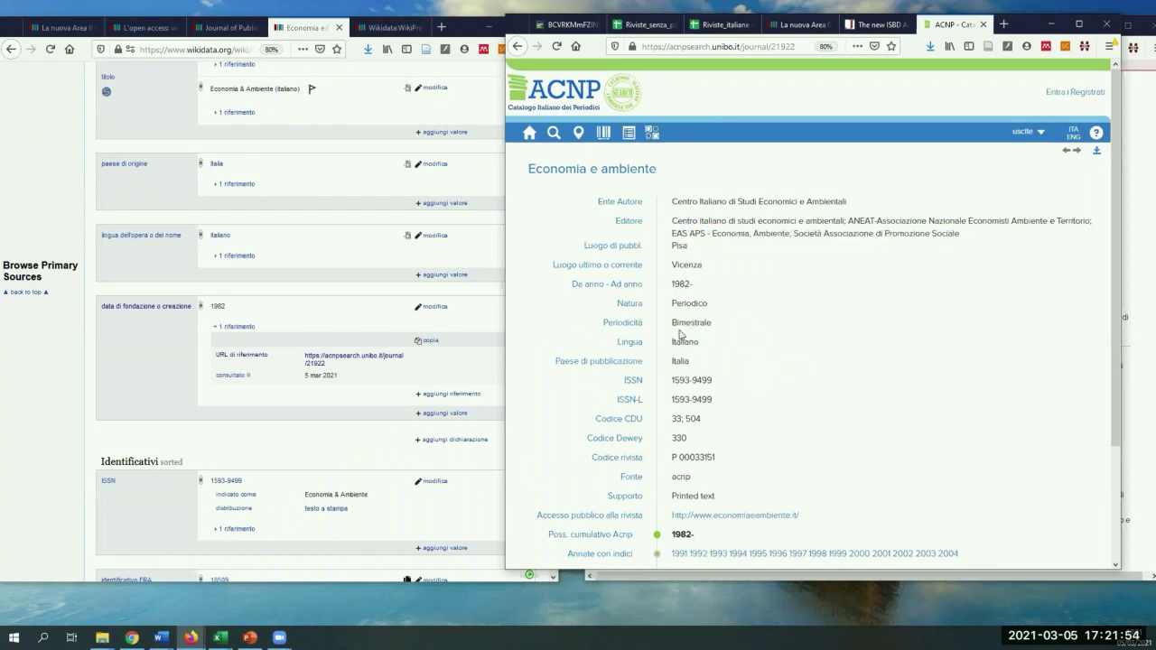
{"action": "left_click_drag", "start_coordinate": [673, 324], "coordinate": [730, 333]}
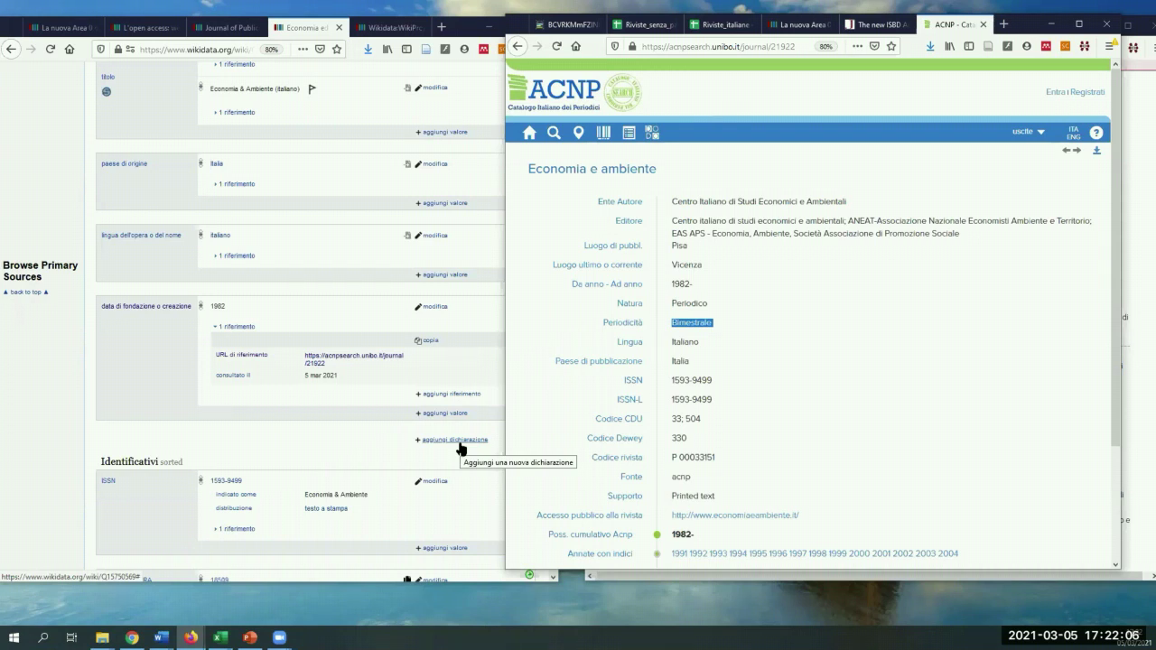
Add a 'frequenza di pubblicazione' statement of 2 with unit 'mese' and save it.
{"action": "left_click", "coordinate": [456, 440]}
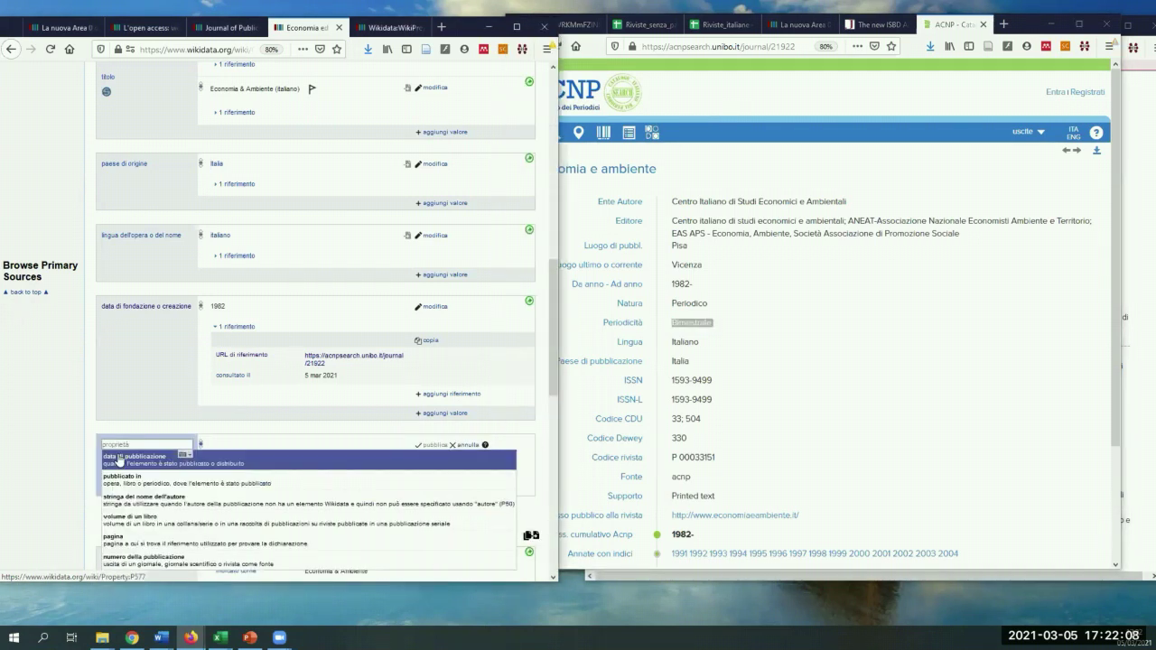
{"action": "type", "text": "frequenza di pubblic"}
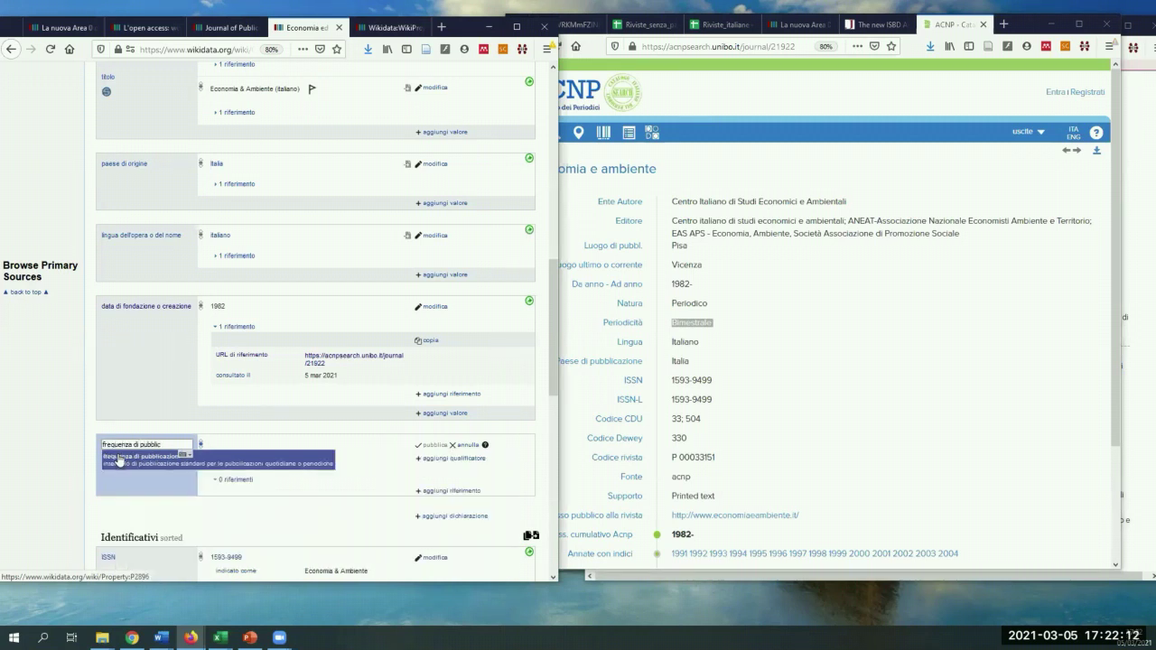
{"action": "left_click", "coordinate": [119, 460]}
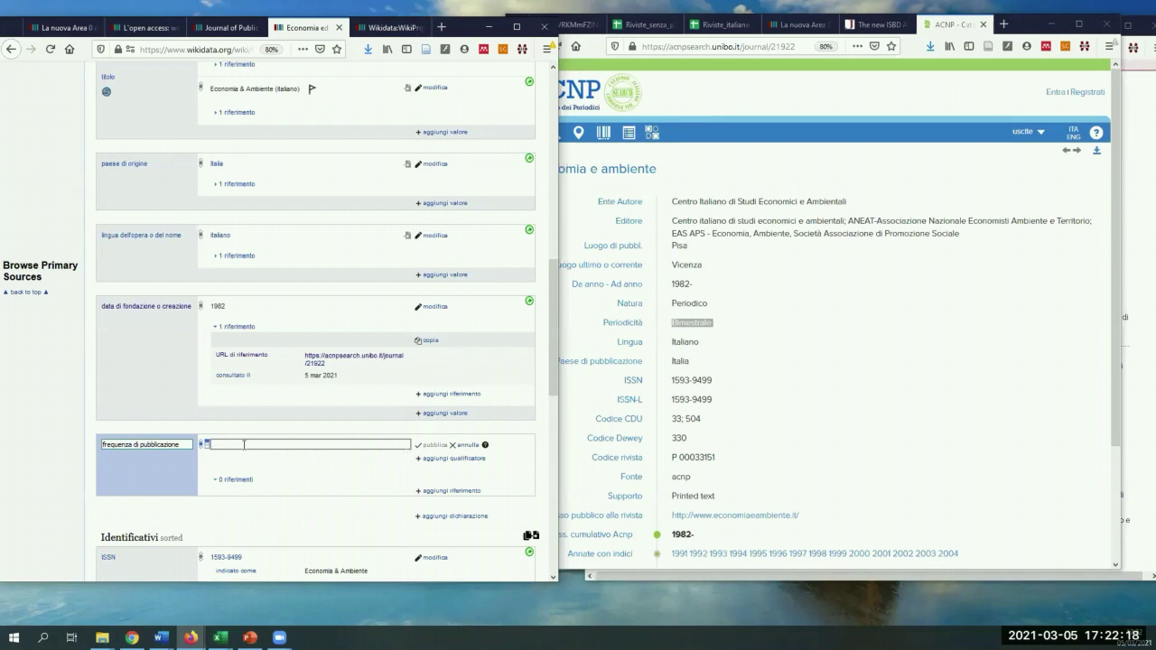
{"action": "type", "text": "2"}
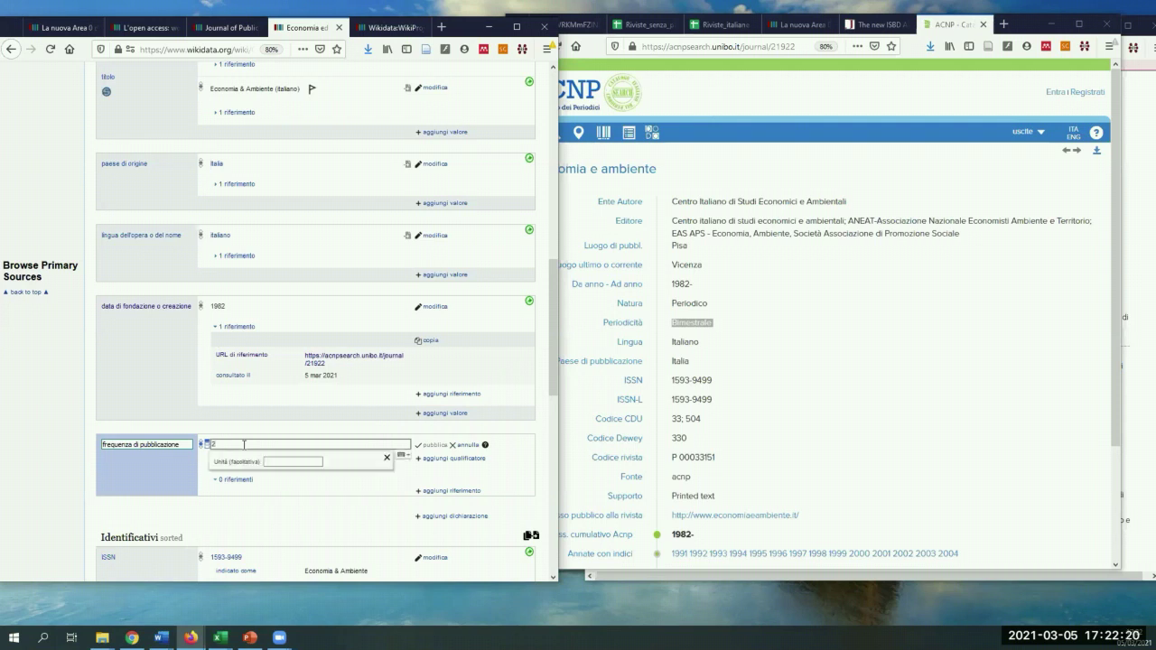
{"action": "left_click", "coordinate": [275, 464]}
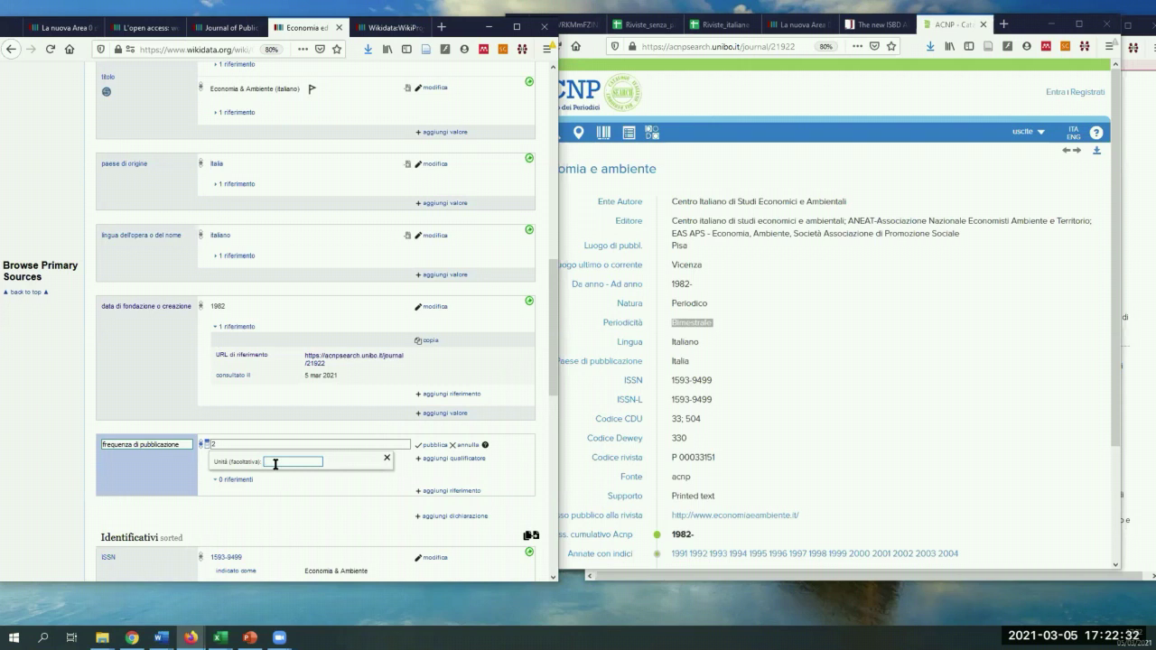
{"action": "type", "text": "mese"}
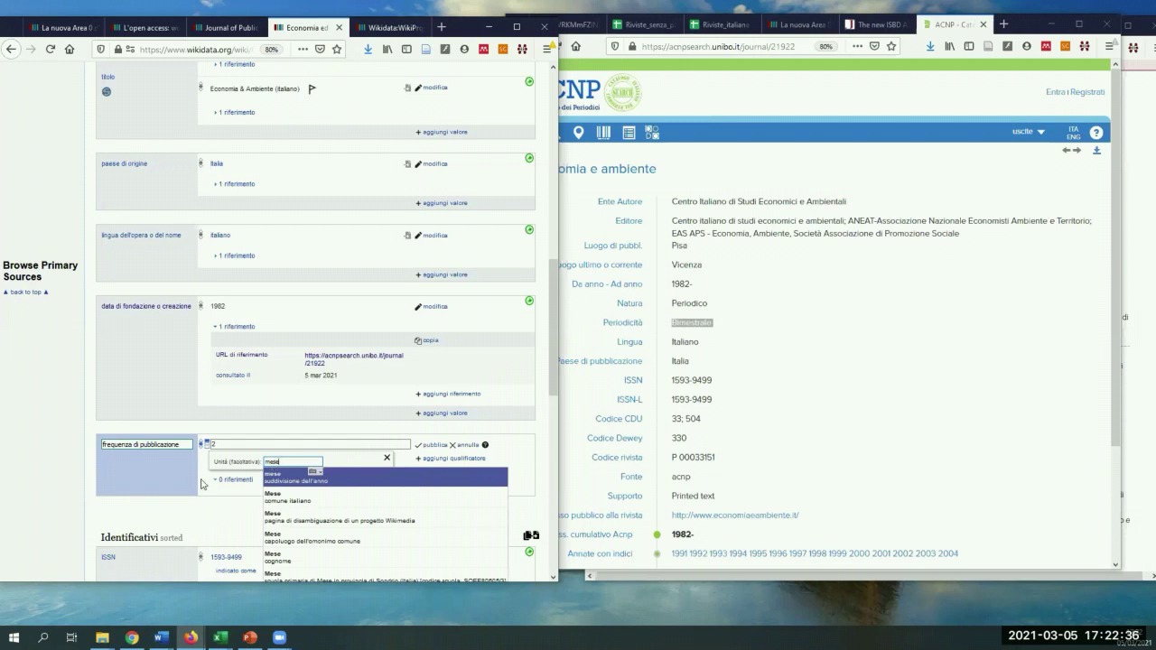
{"action": "left_click", "coordinate": [302, 479]}
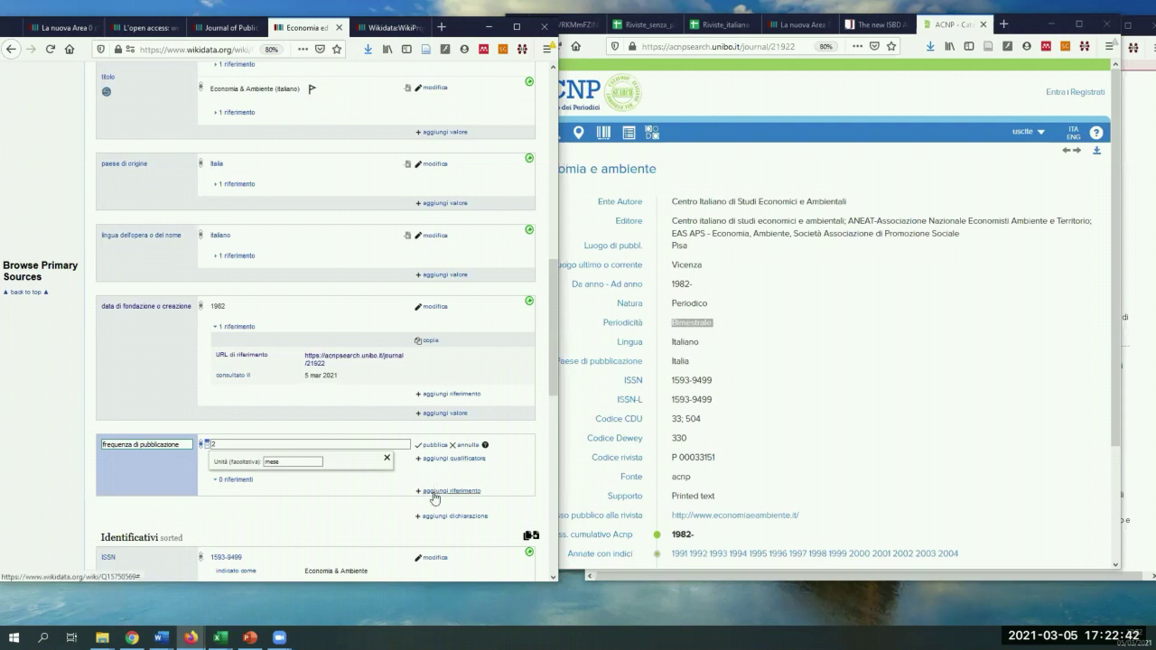
{"action": "left_click", "coordinate": [435, 446]}
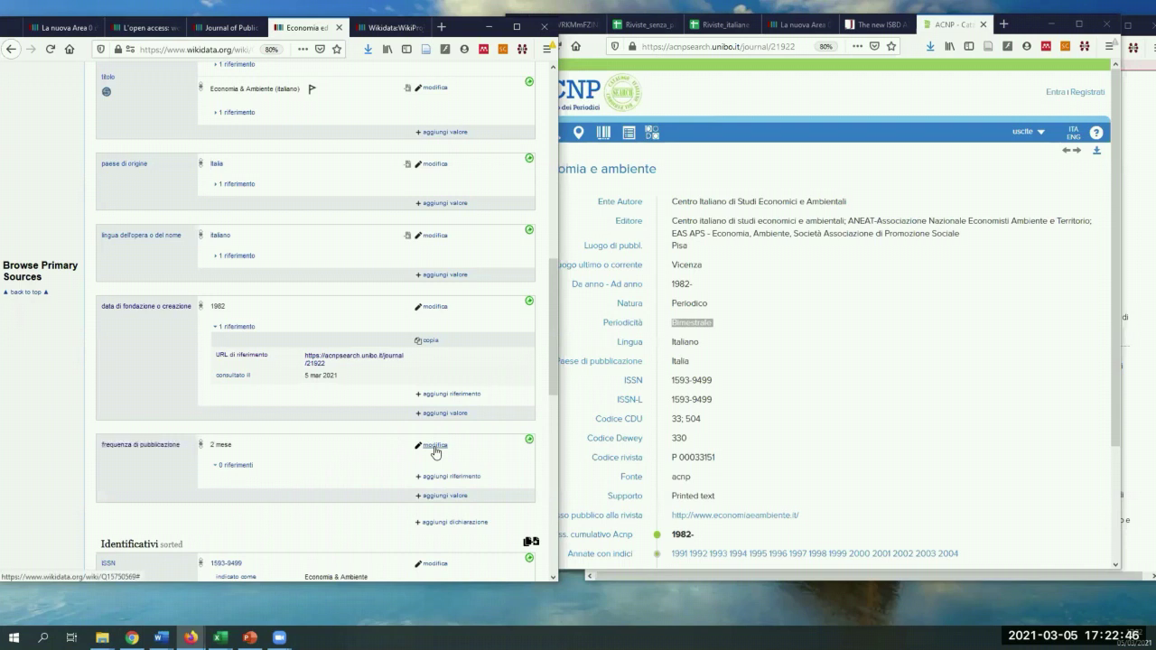
Copy the 1982 founding date's ACNP reference, discard the empty draft reference, and reload the page.
{"action": "left_click", "coordinate": [437, 477]}
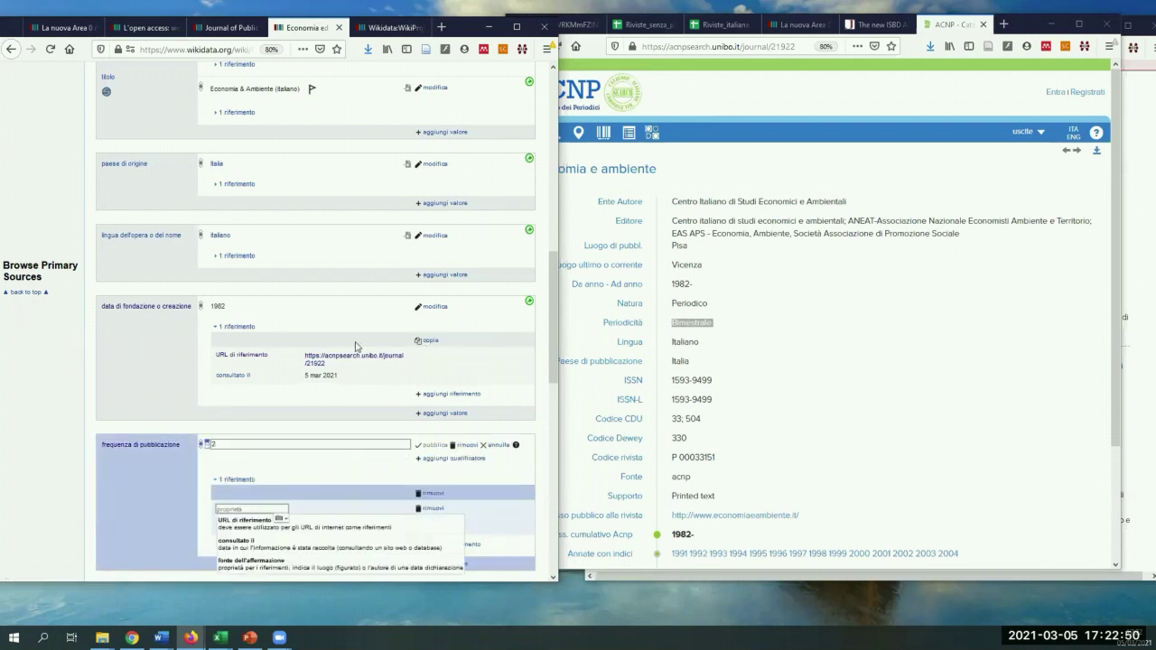
{"action": "left_click", "coordinate": [428, 344]}
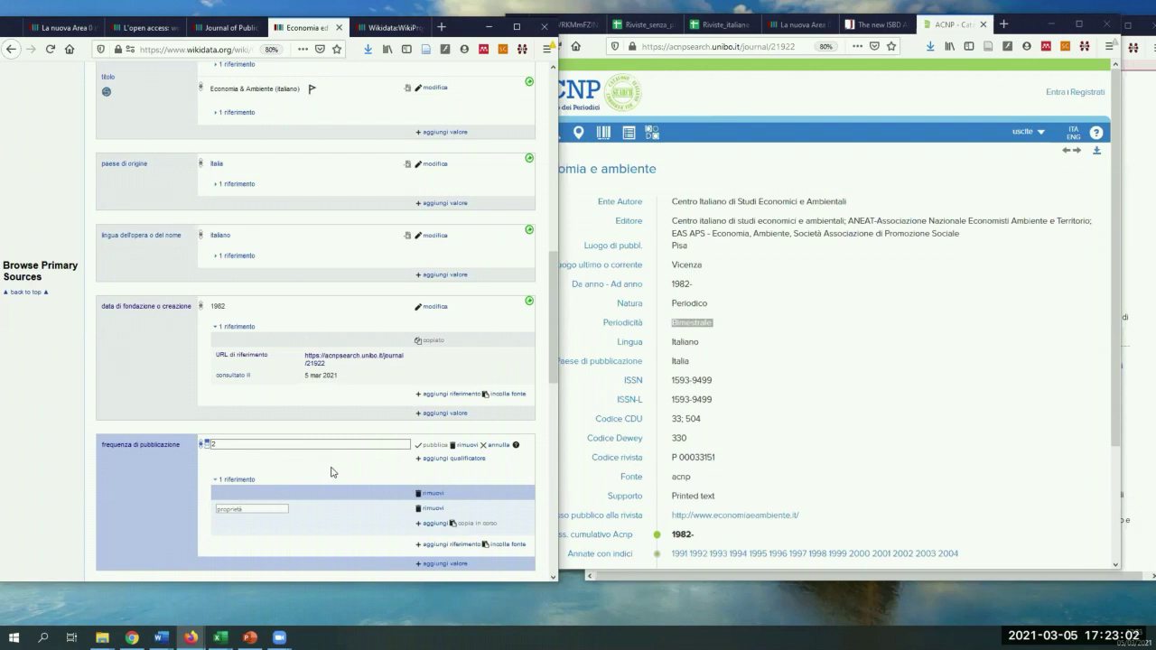
{"action": "left_click", "coordinate": [266, 508]}
{"action": "left_click", "coordinate": [432, 494]}
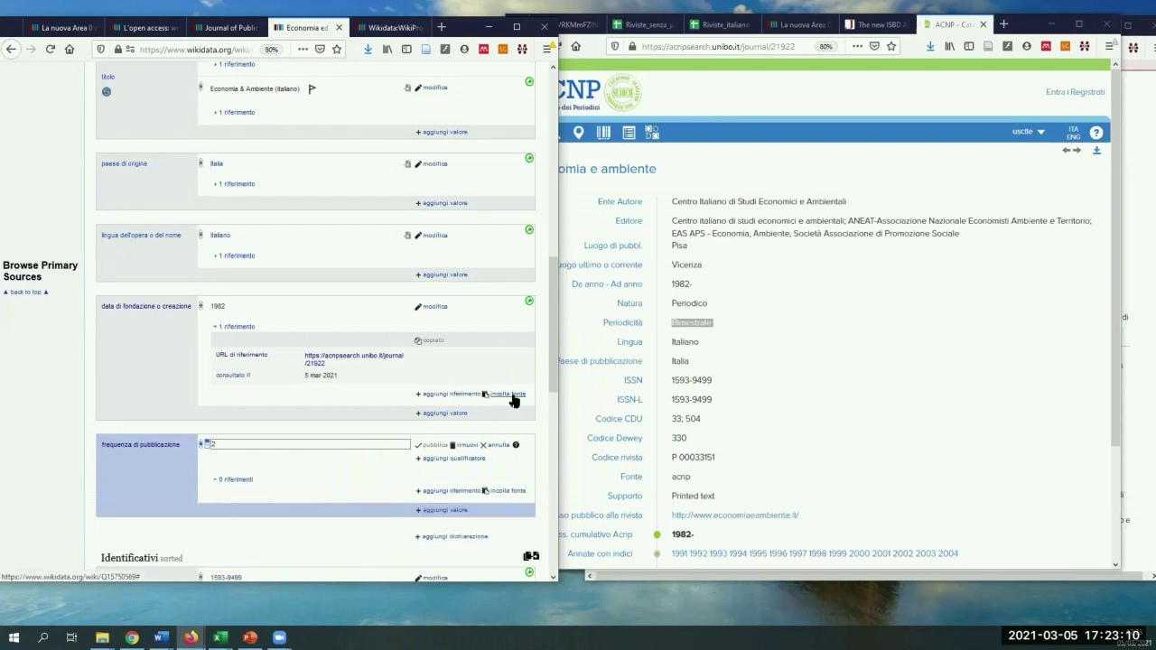
{"action": "left_click", "coordinate": [51, 52]}
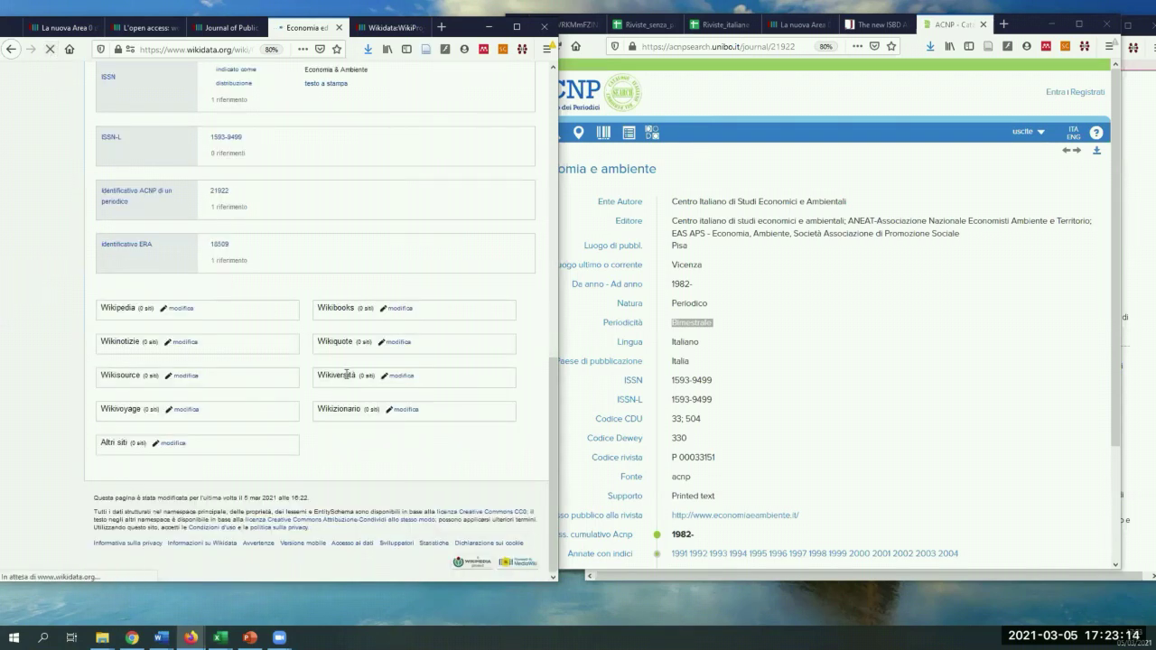
Paste a copied reference onto the 2 mese publication frequency statement.
{"action": "middle_click", "coordinate": [344, 364]}
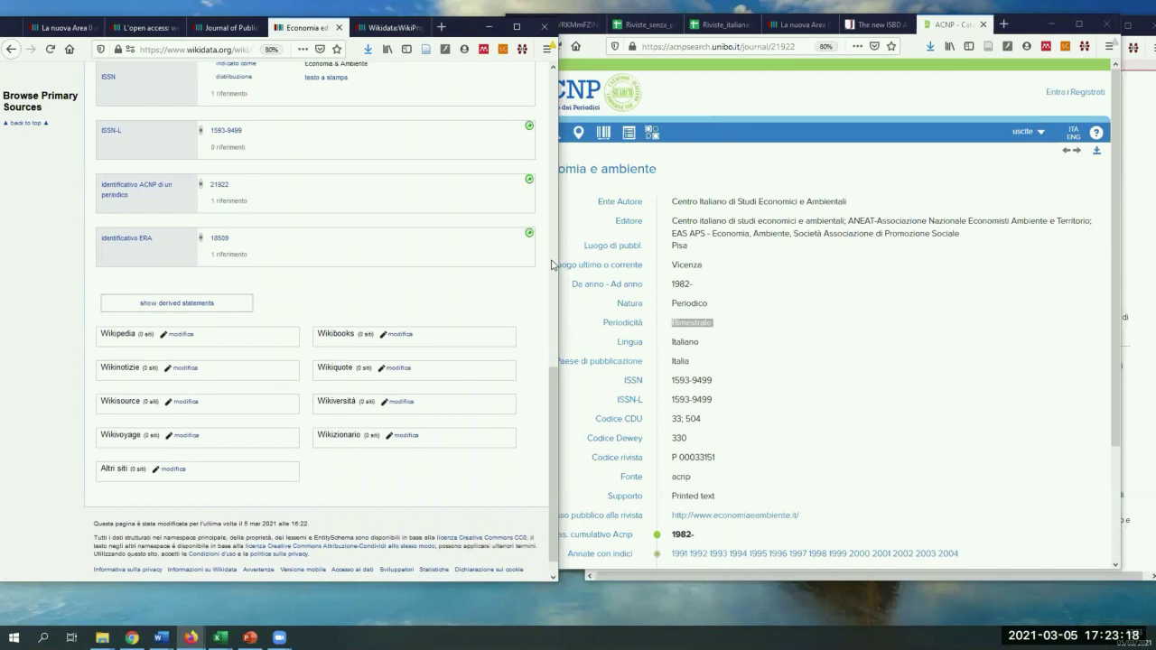
{"action": "scroll", "coordinate": [546, 370], "scroll_direction": "up", "scroll_amount": 4}
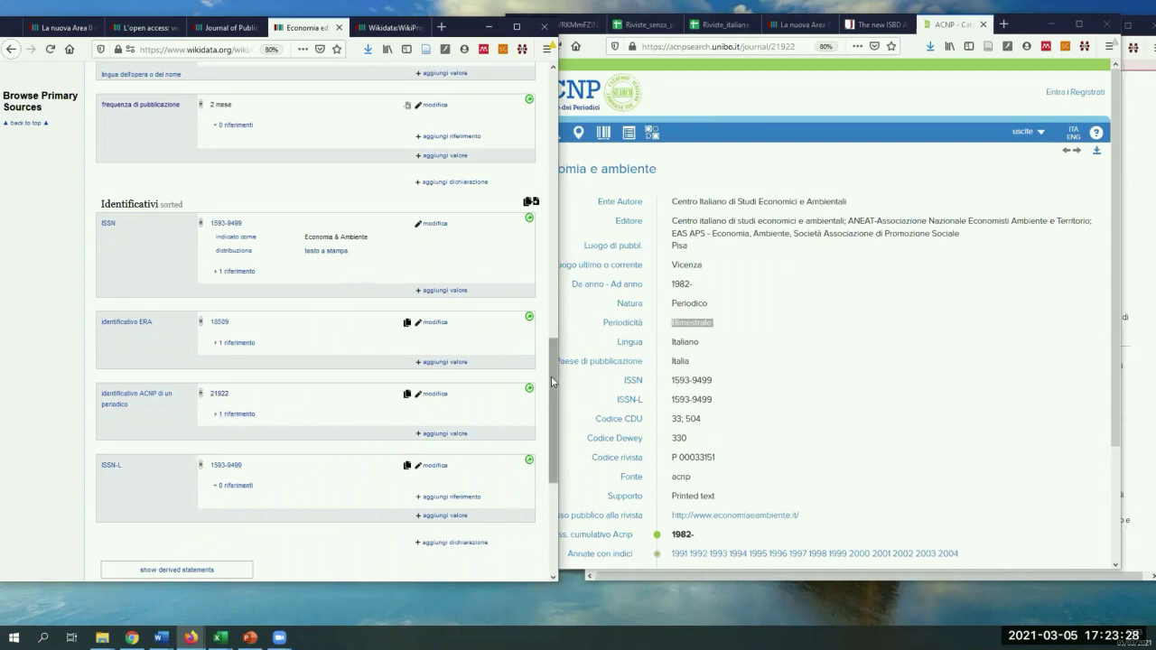
{"action": "scroll", "coordinate": [553, 382], "scroll_direction": "up", "scroll_amount": 5}
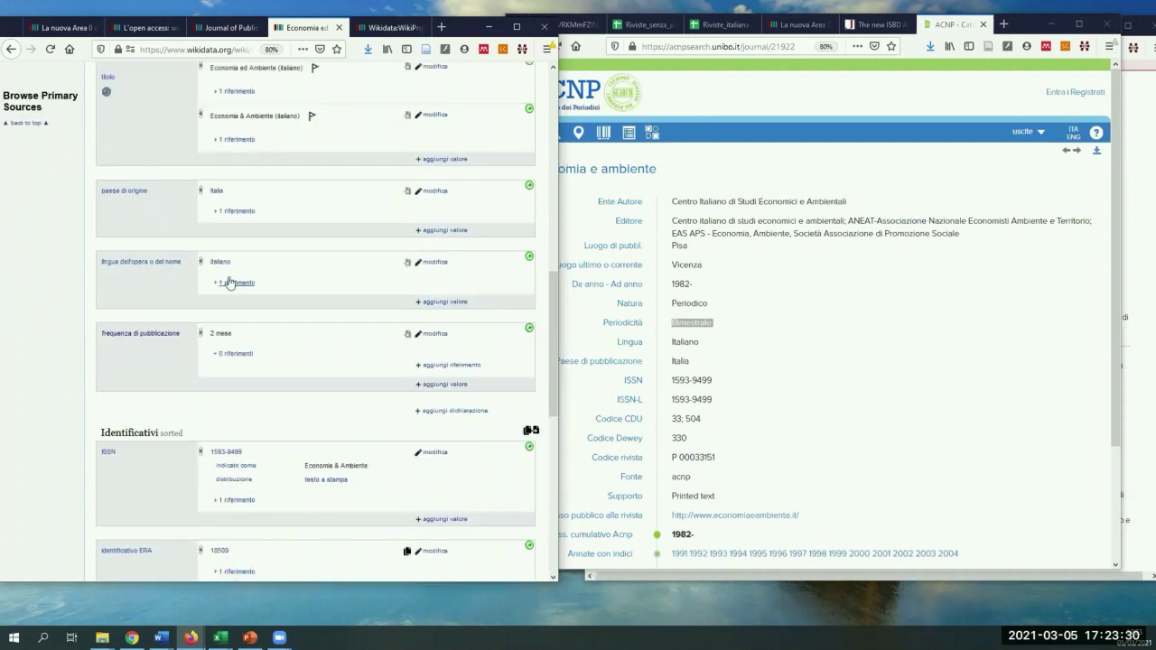
{"action": "left_click", "coordinate": [230, 283]}
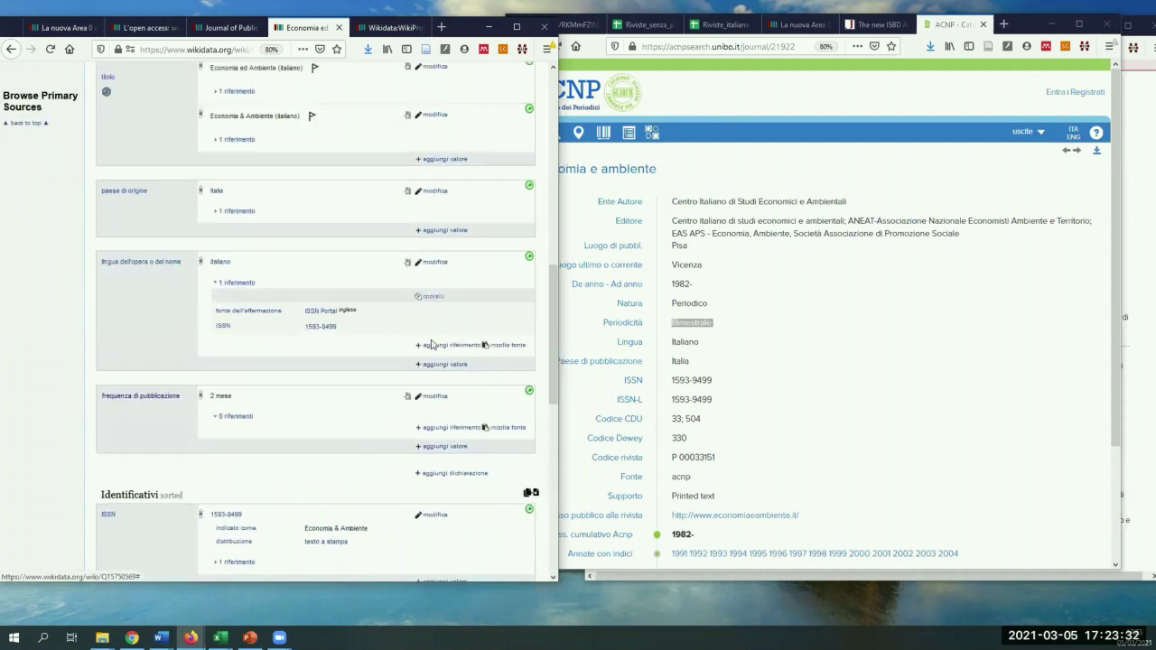
{"action": "left_click", "coordinate": [506, 428]}
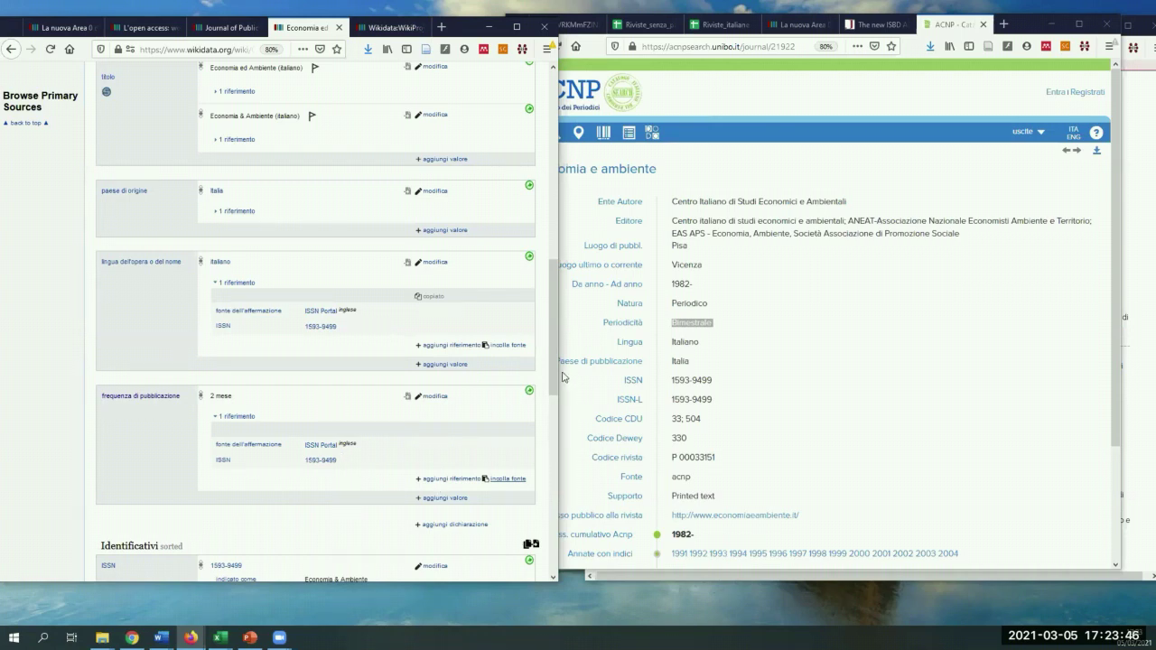
Copy the founding date's ACNP URL reference and paste it onto the frequency.
{"action": "left_click_drag", "start_coordinate": [554, 387], "coordinate": [560, 351]}
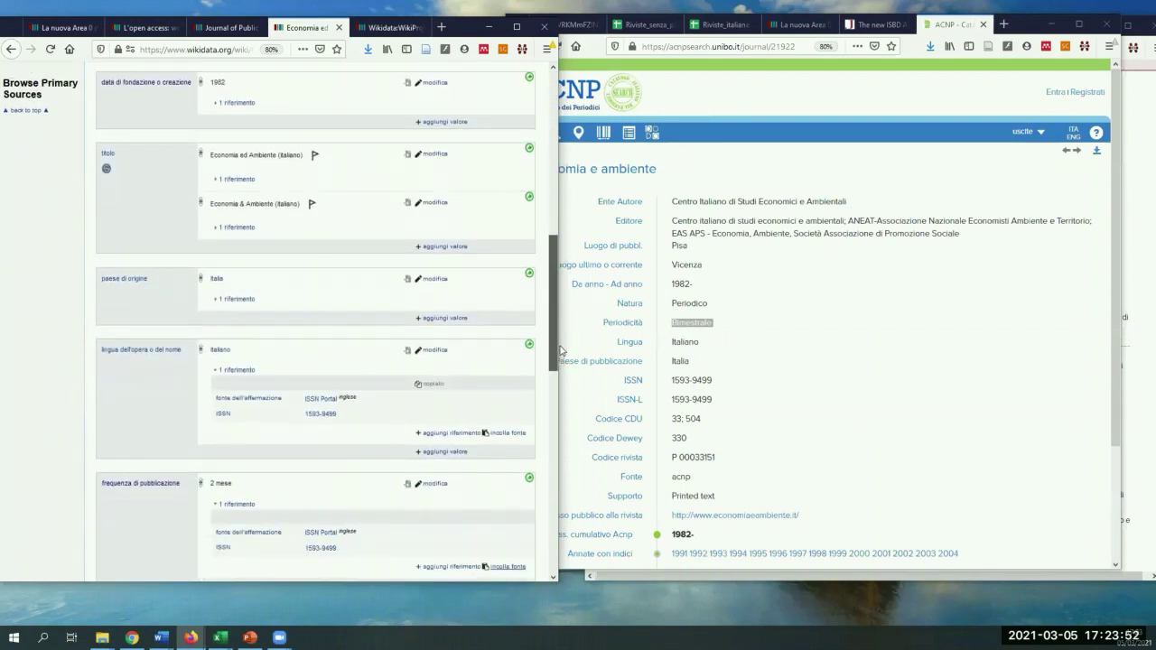
{"action": "scroll", "coordinate": [560, 351], "scroll_direction": "up", "scroll_amount": 2}
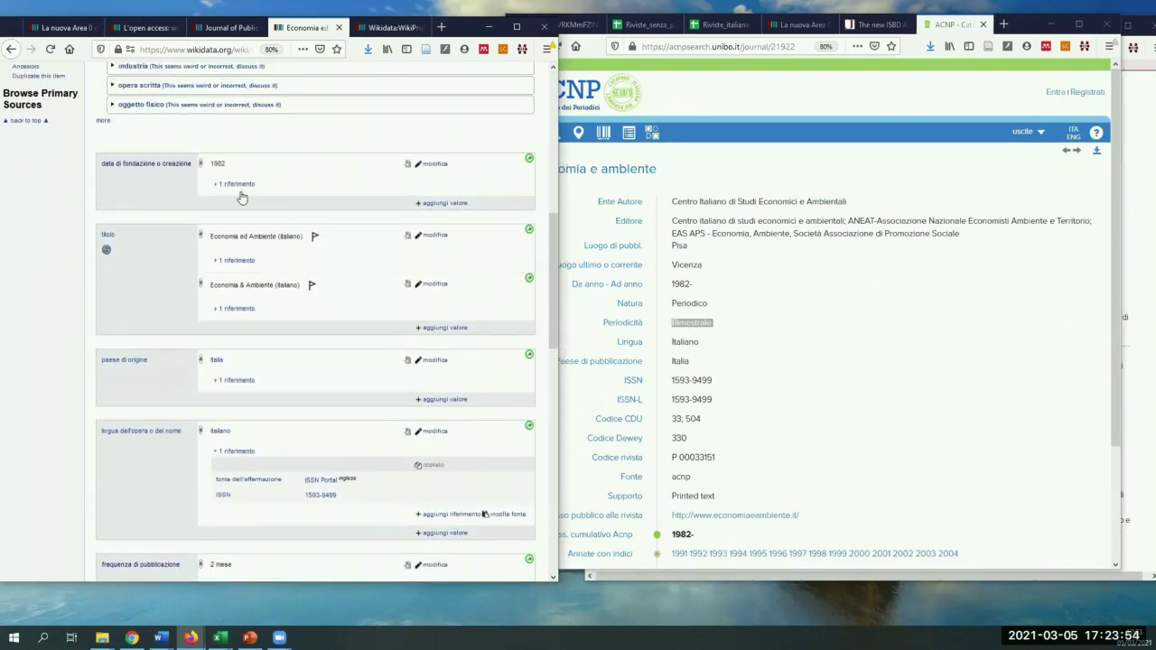
{"action": "left_click", "coordinate": [240, 186]}
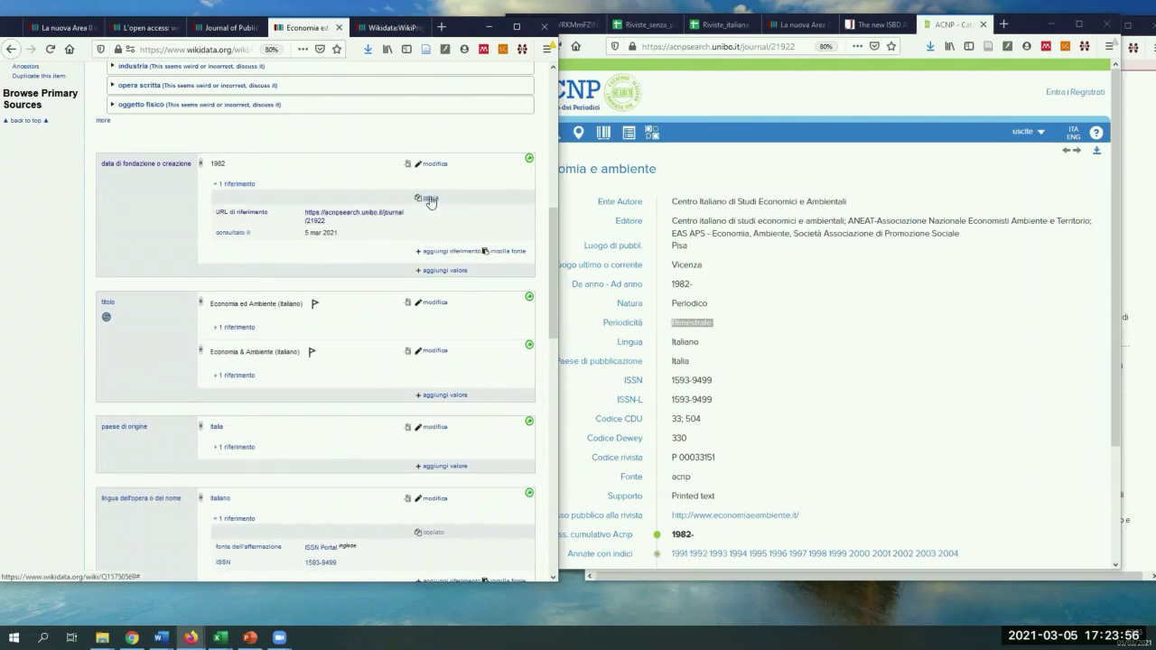
{"action": "left_click", "coordinate": [430, 200]}
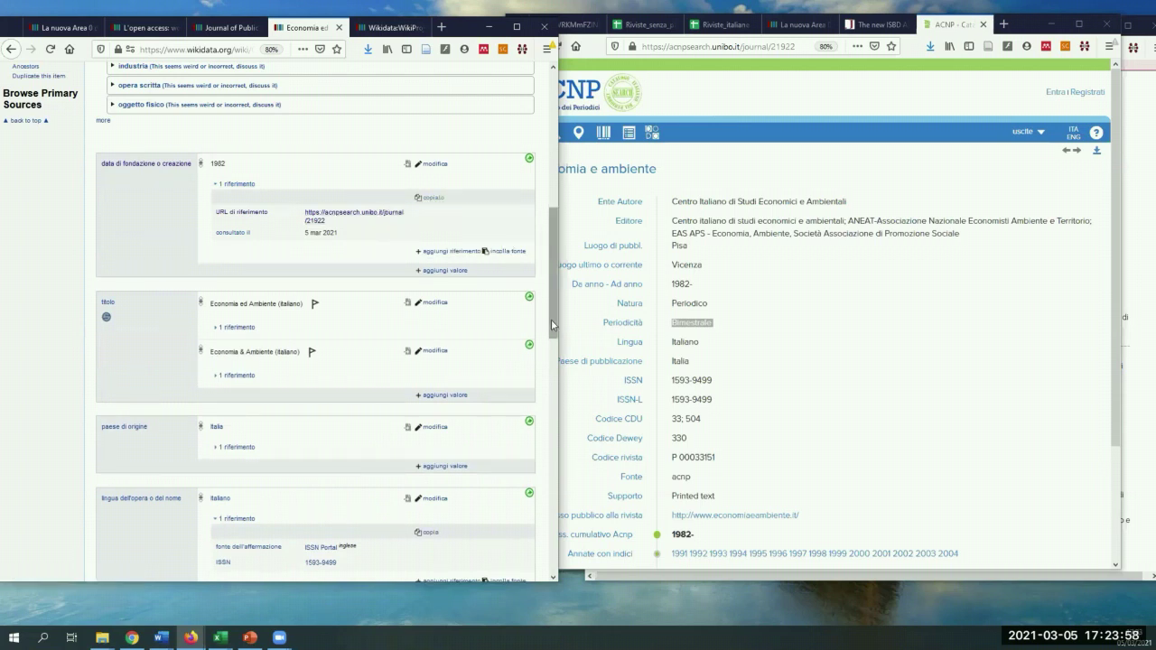
{"action": "scroll", "coordinate": [551, 319], "scroll_direction": "down", "scroll_amount": 8}
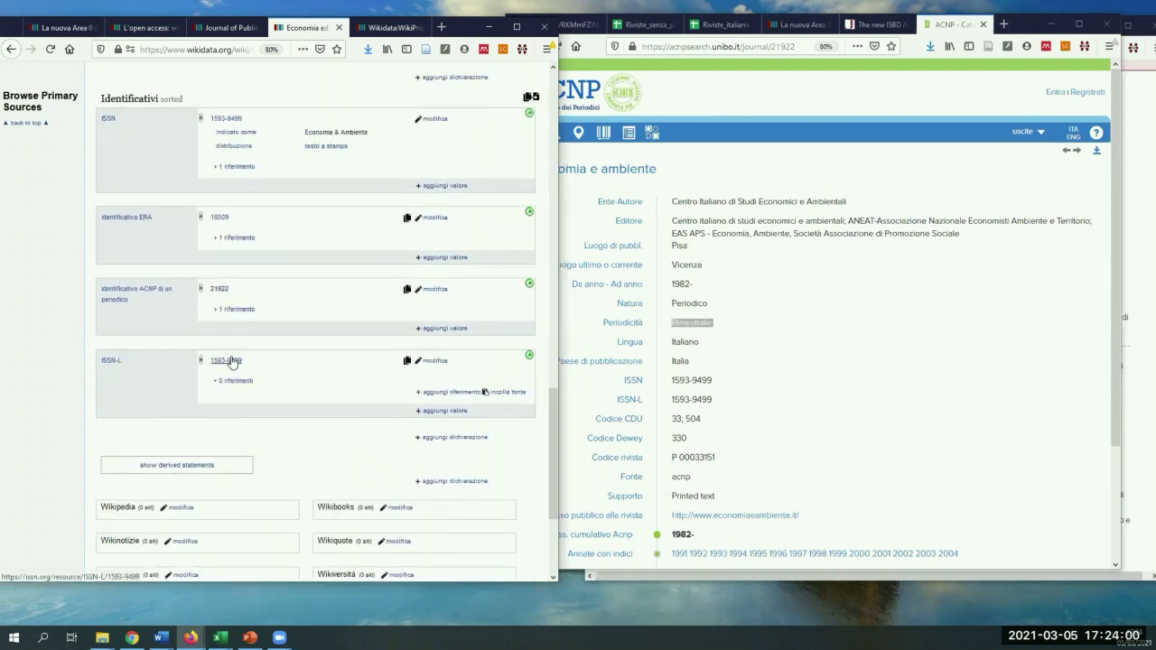
{"action": "left_click_drag", "start_coordinate": [554, 413], "coordinate": [560, 333]}
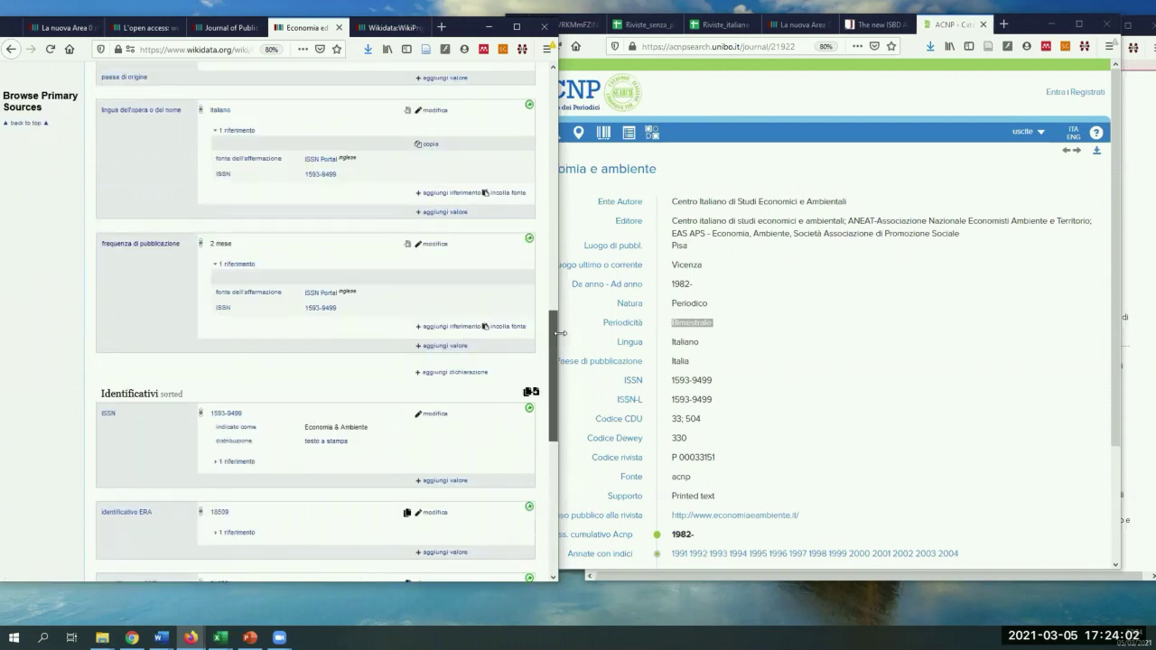
{"action": "left_click", "coordinate": [511, 328]}
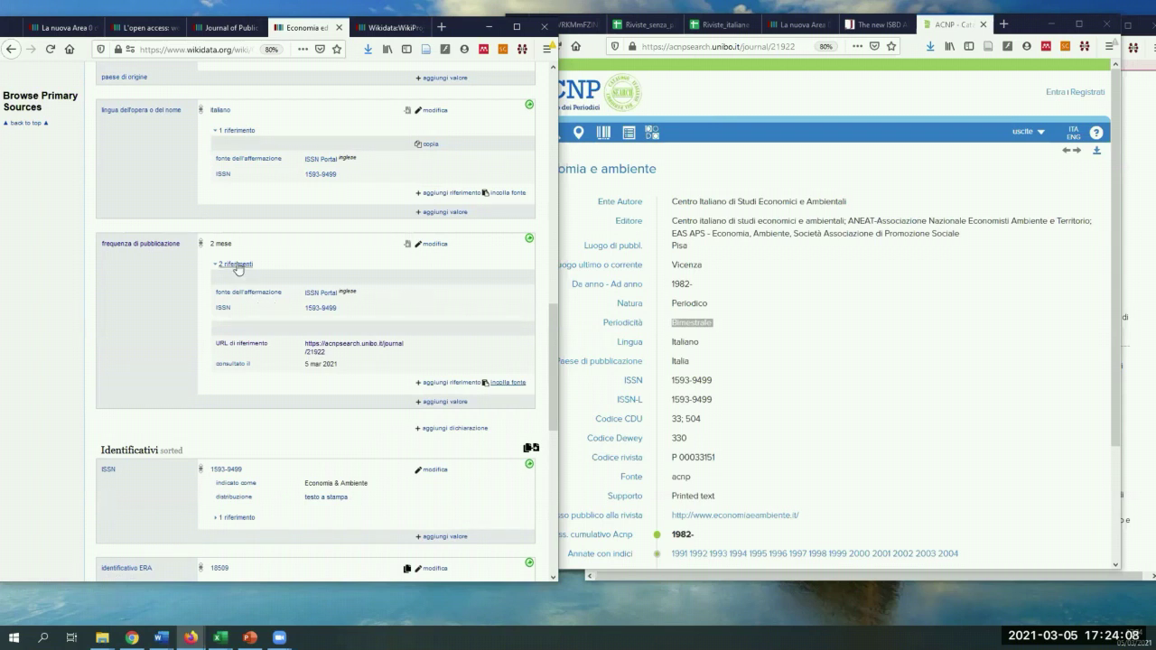
Remove the ISSN Portal reference from the frequency and publish the statement.
{"action": "left_click", "coordinate": [435, 244]}
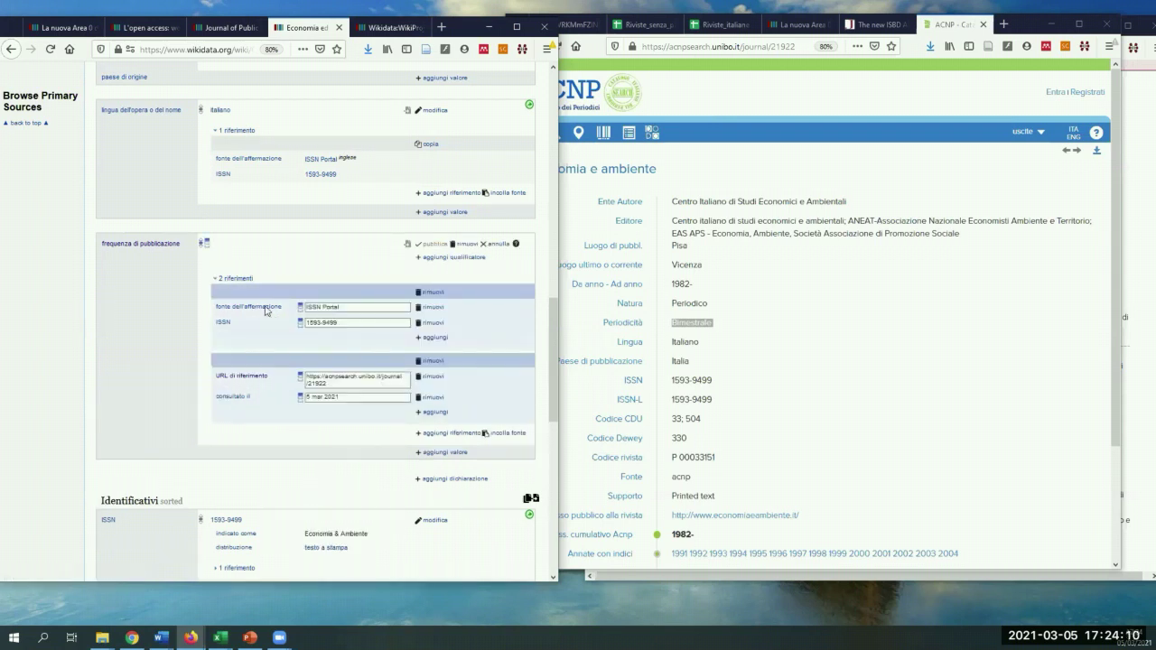
{"action": "left_click", "coordinate": [434, 292]}
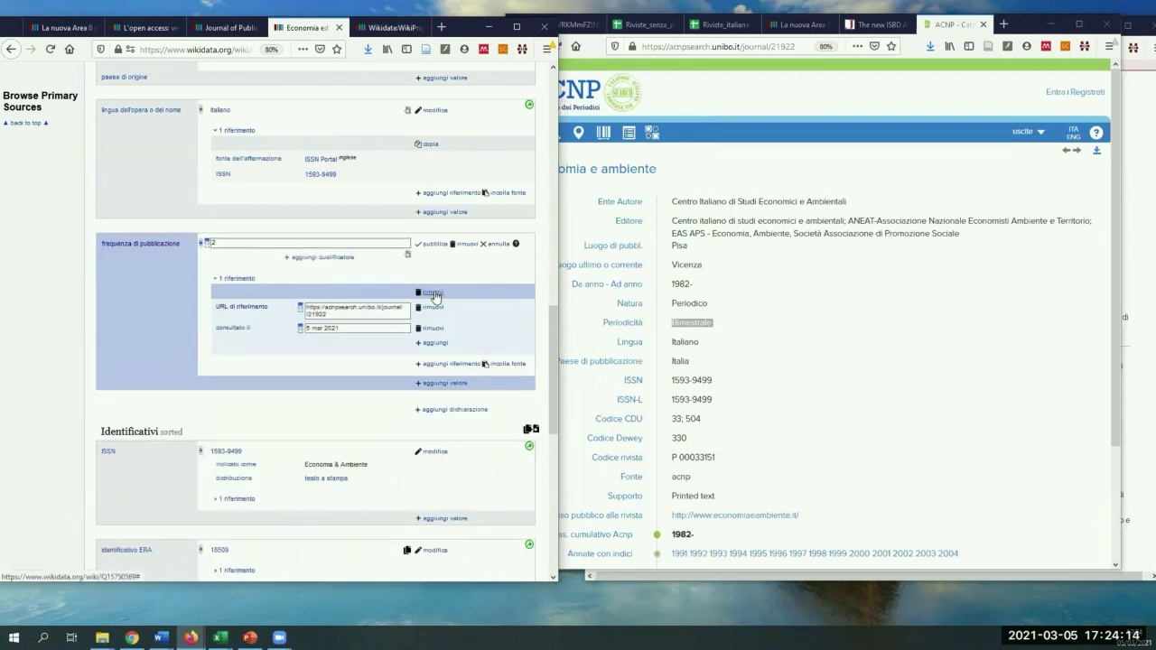
{"action": "scroll", "coordinate": [556, 324], "scroll_direction": "up", "scroll_amount": 1}
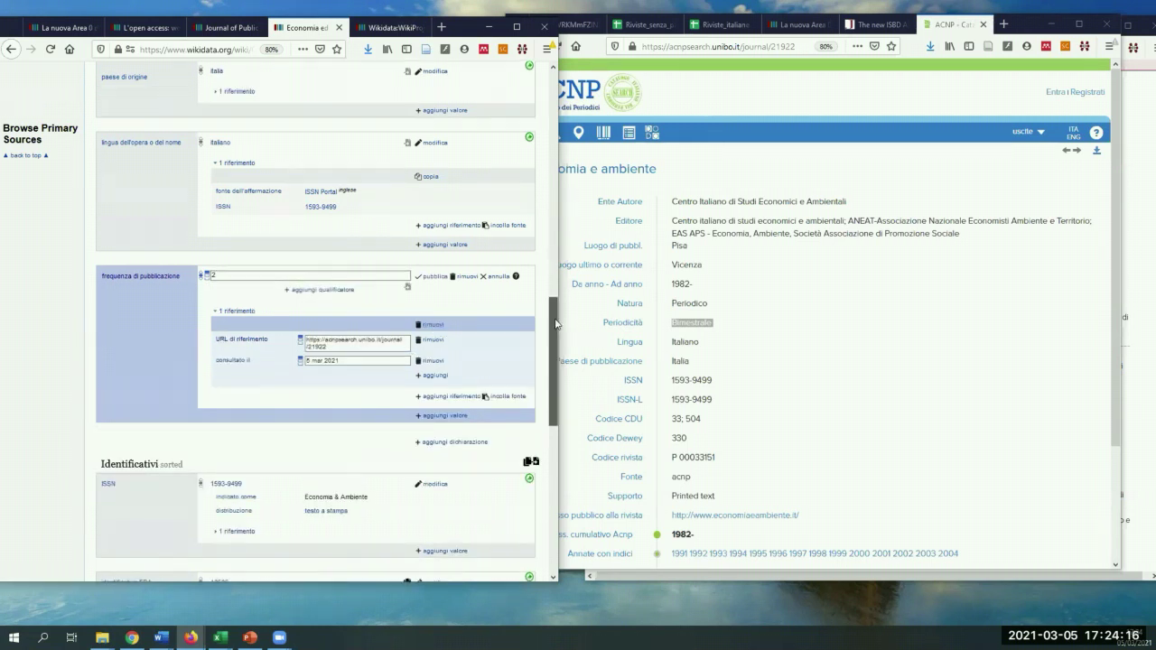
{"action": "left_click", "coordinate": [428, 279]}
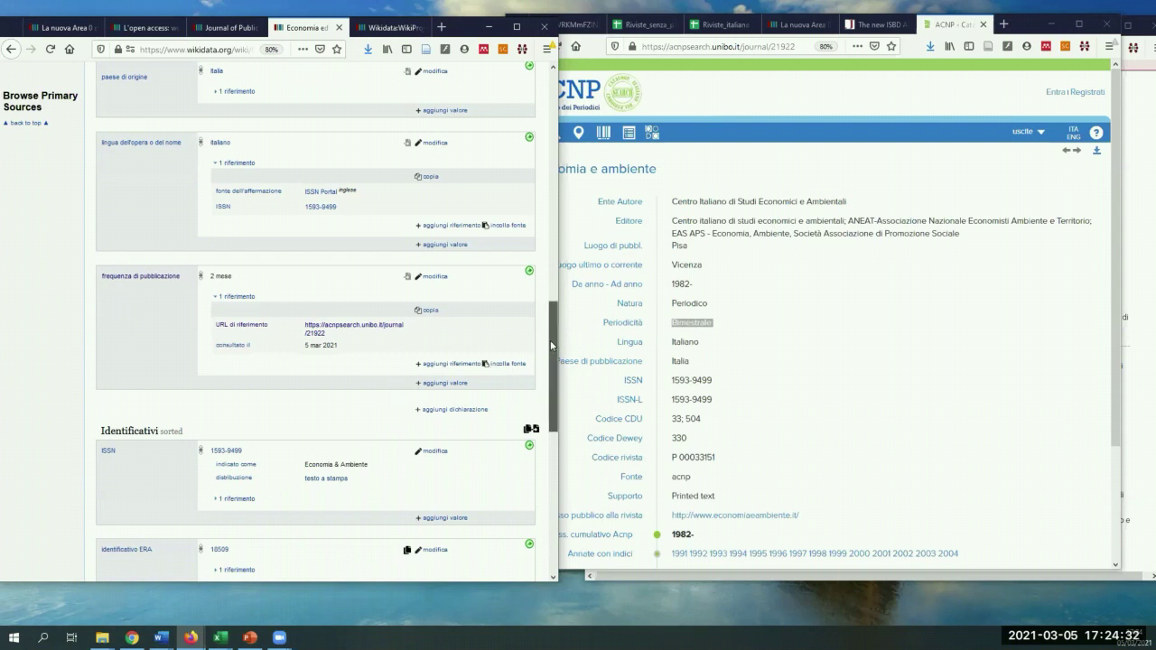
Copy the ACNP identifier 21922 as a reference and paste it onto the frequency statement.
{"action": "left_click_drag", "start_coordinate": [550, 340], "coordinate": [553, 319]}
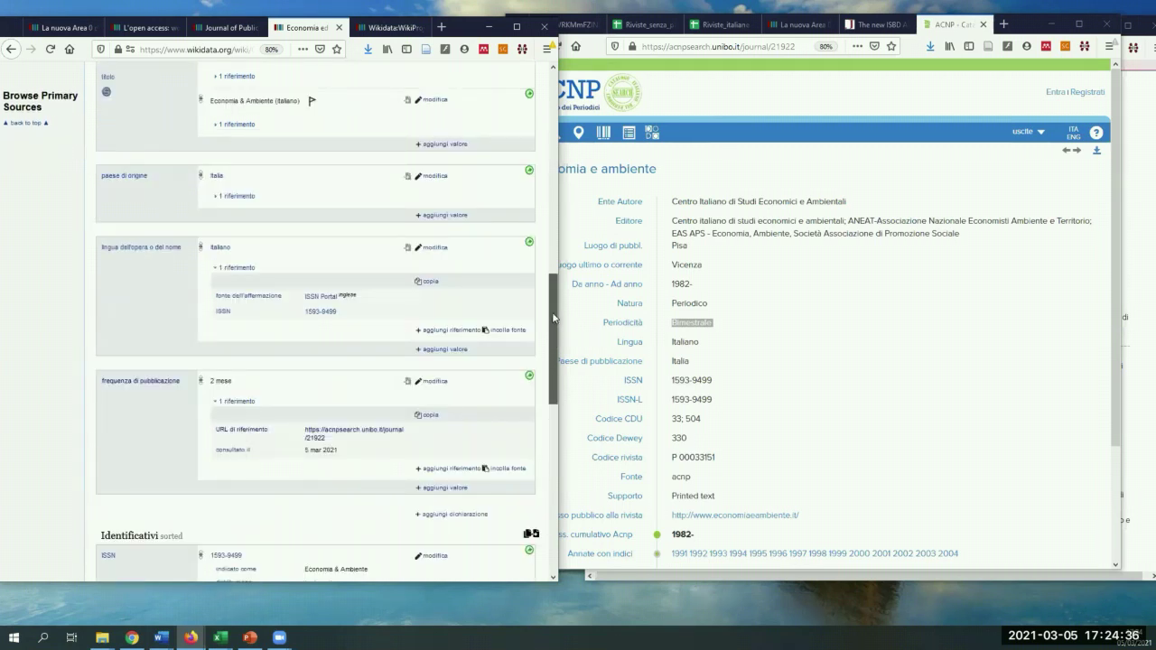
{"action": "left_click_drag", "start_coordinate": [554, 318], "coordinate": [545, 403]}
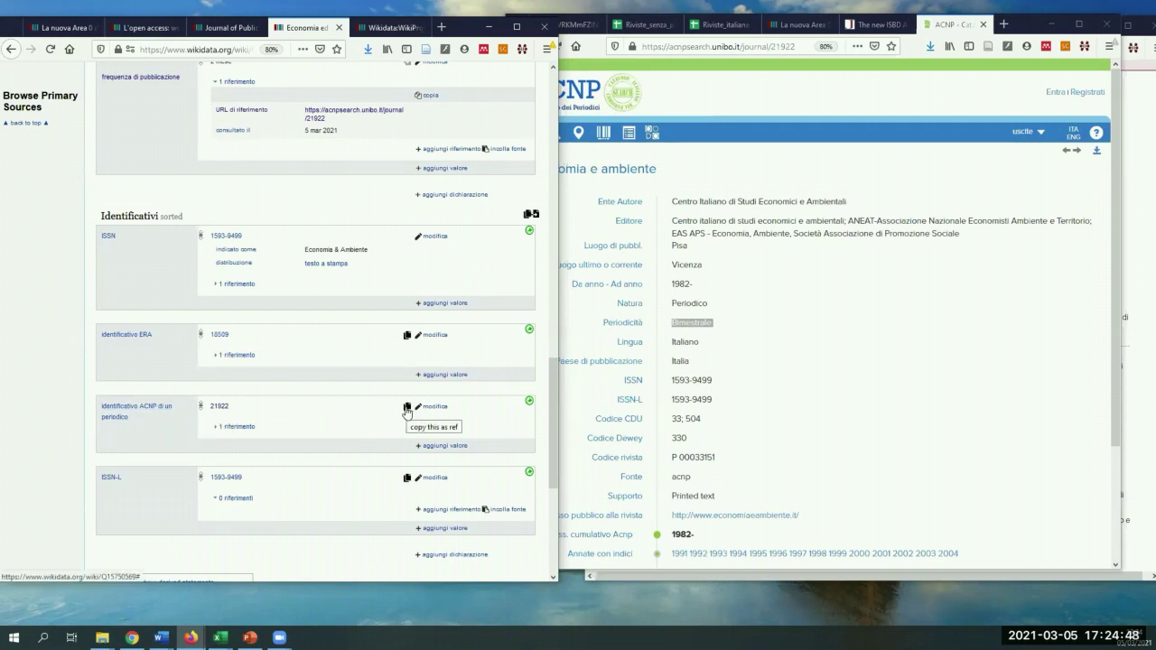
{"action": "left_click", "coordinate": [407, 409]}
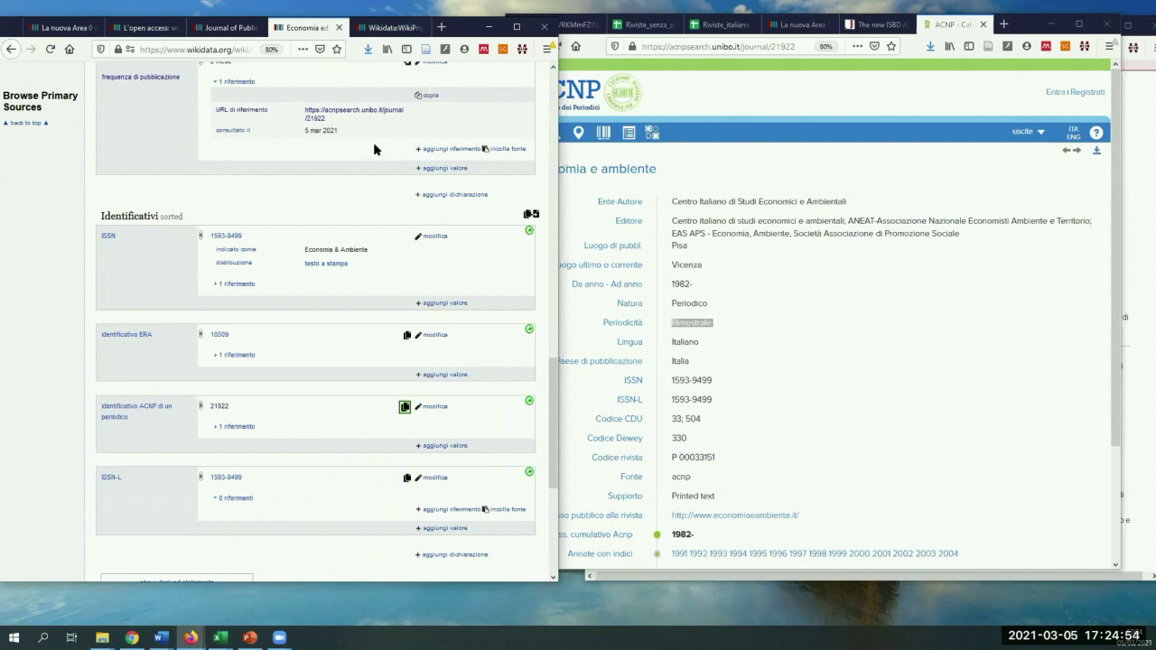
{"action": "left_click_drag", "start_coordinate": [554, 398], "coordinate": [560, 332]}
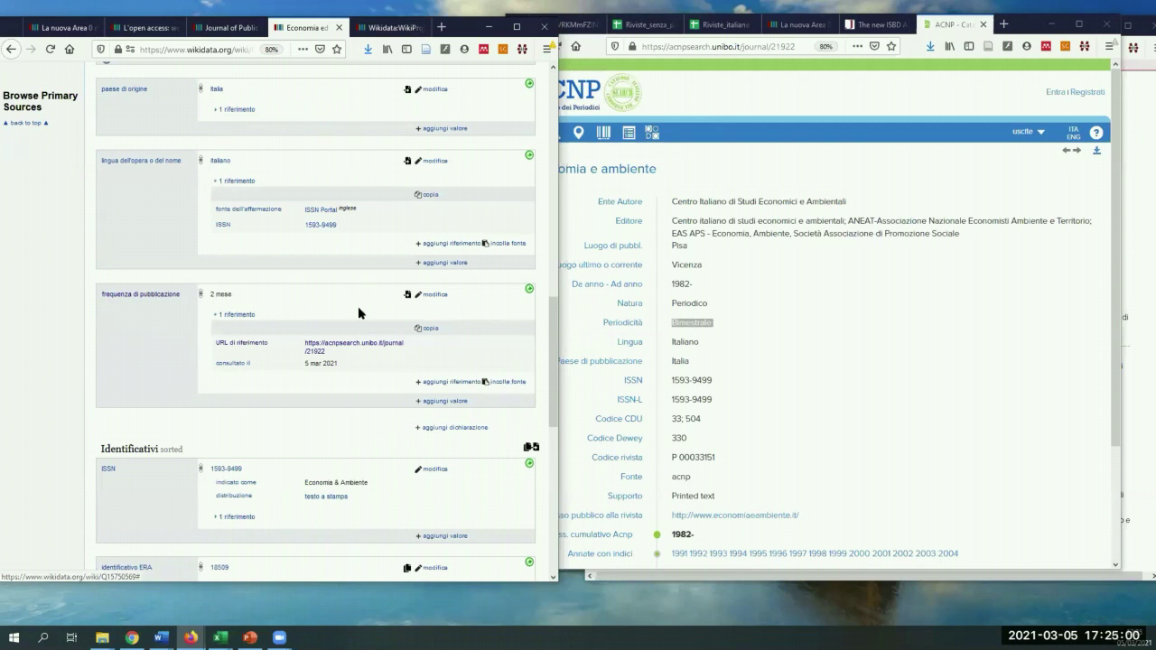
{"action": "left_click", "coordinate": [406, 296]}
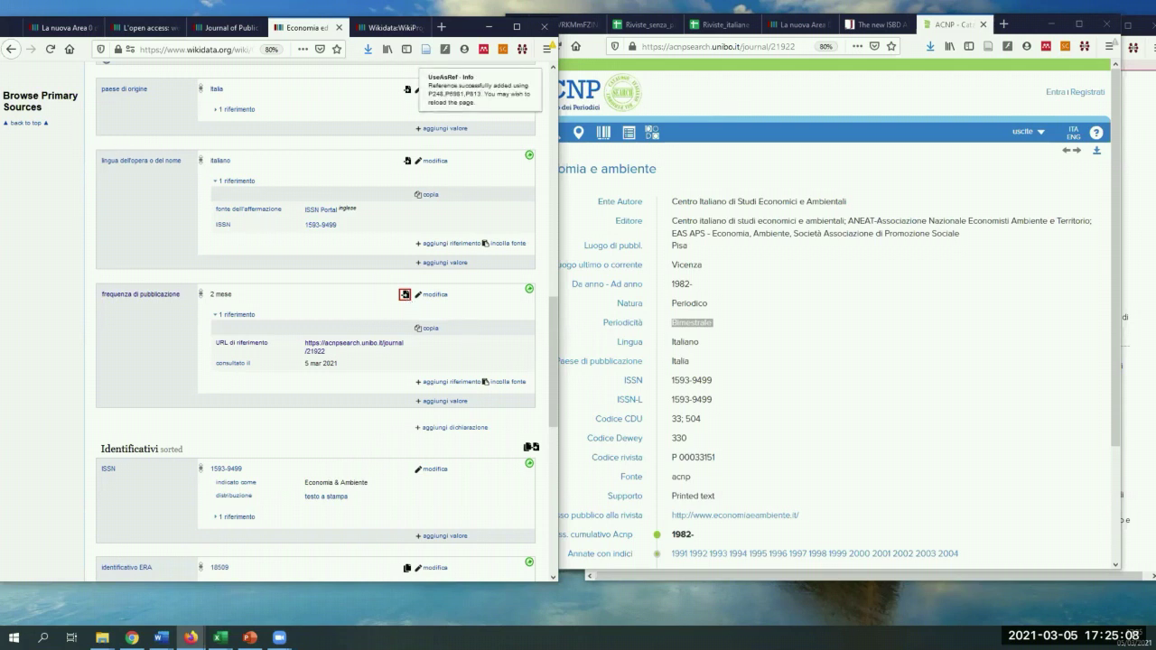
Reload the item and expand the frequency's '2 riferimenti' to show both ACNP references.
{"action": "left_click", "coordinate": [50, 48]}
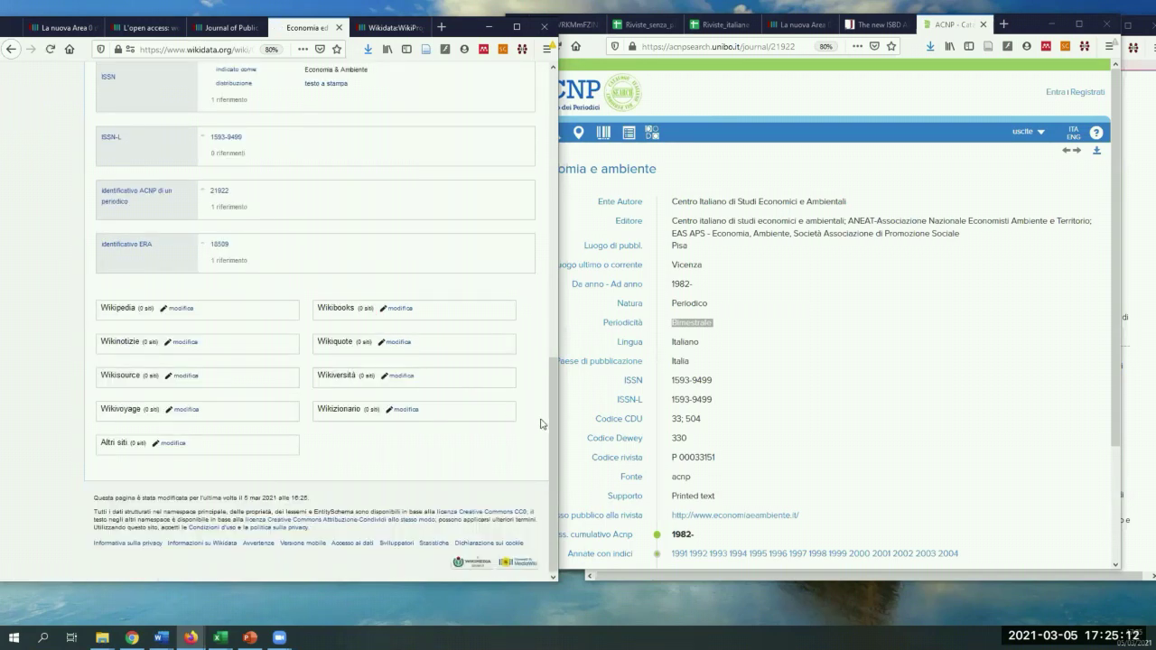
{"action": "scroll", "coordinate": [551, 419], "scroll_direction": "up", "scroll_amount": 2}
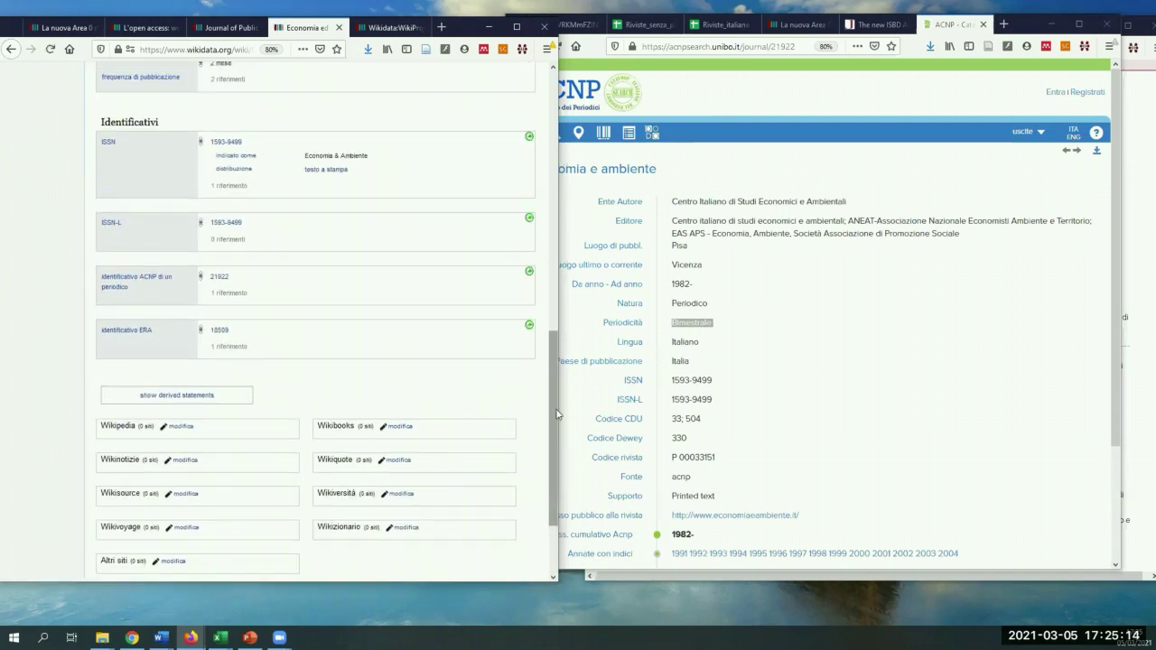
{"action": "left_click_drag", "start_coordinate": [554, 418], "coordinate": [560, 334]}
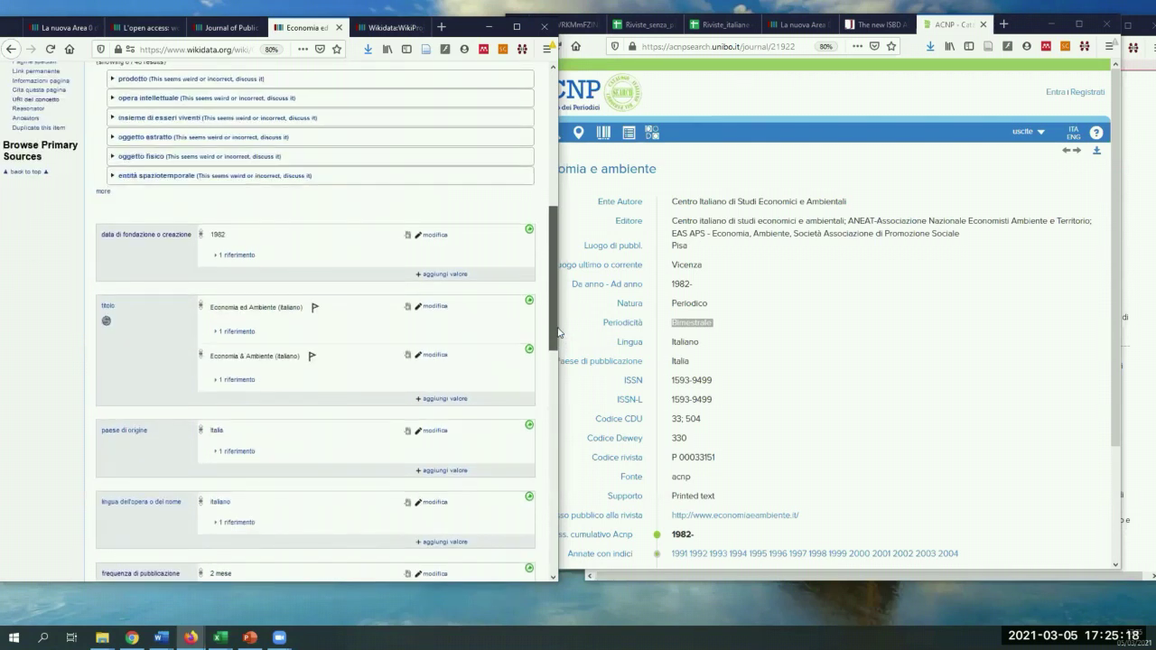
{"action": "left_click_drag", "start_coordinate": [560, 333], "coordinate": [551, 368]}
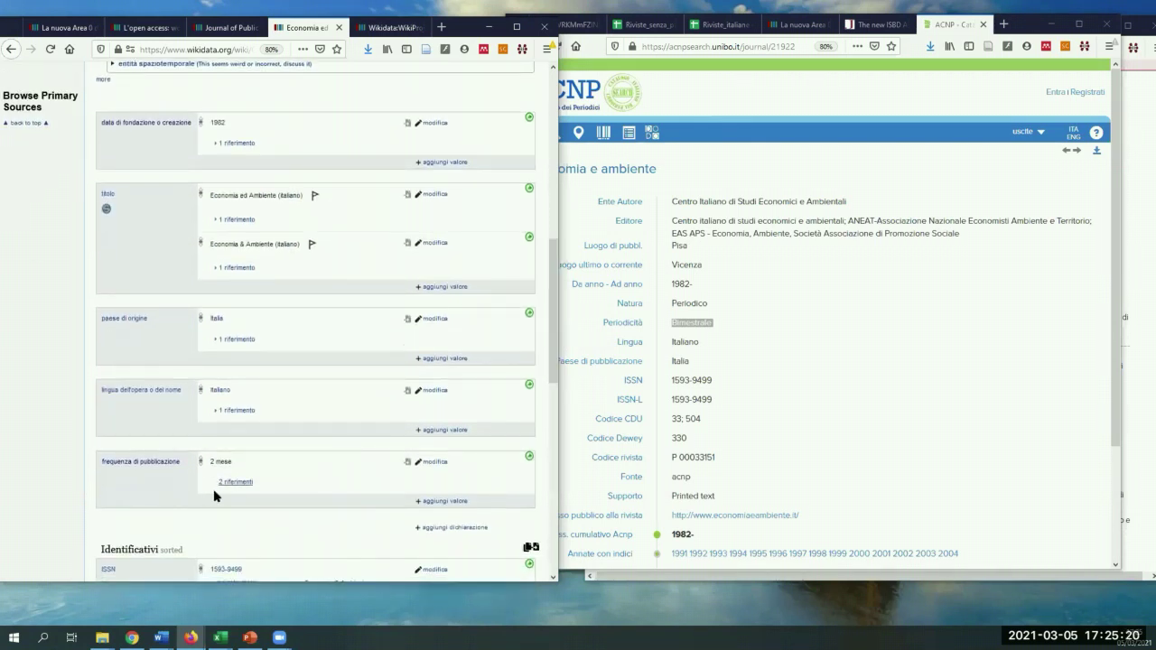
{"action": "left_click", "coordinate": [233, 482]}
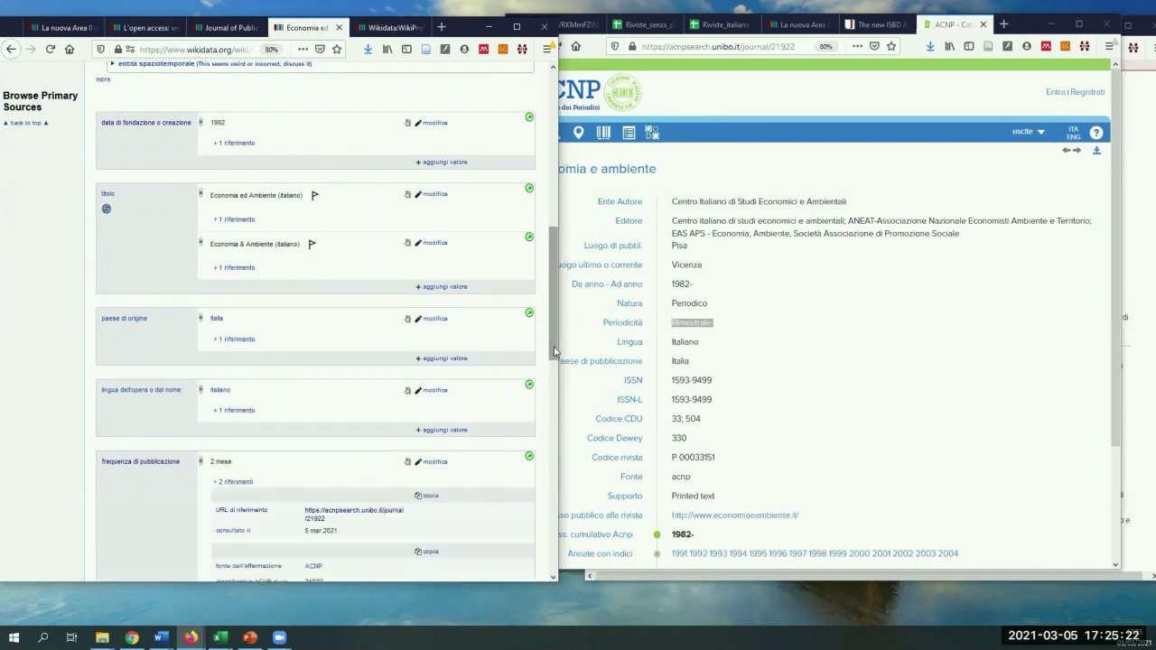
{"action": "left_click_drag", "start_coordinate": [555, 352], "coordinate": [546, 393]}
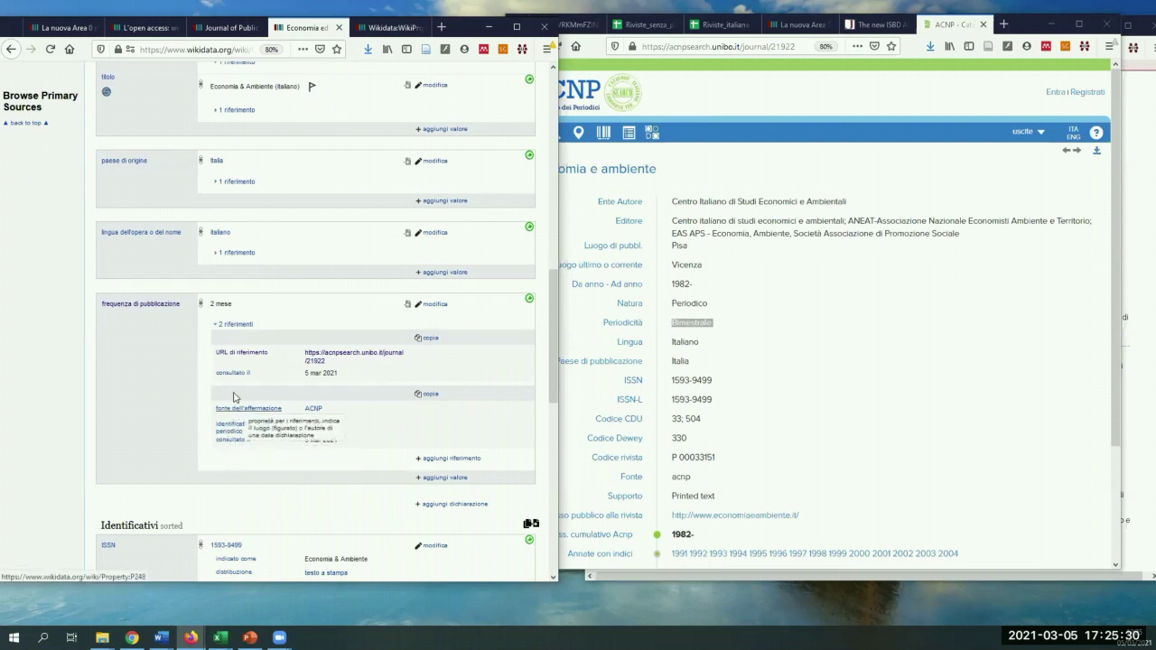
Delete the URL reference from the '2 mese' frequency so only the ACNP reference (ID 21922) remains.
{"action": "left_click", "coordinate": [433, 307]}
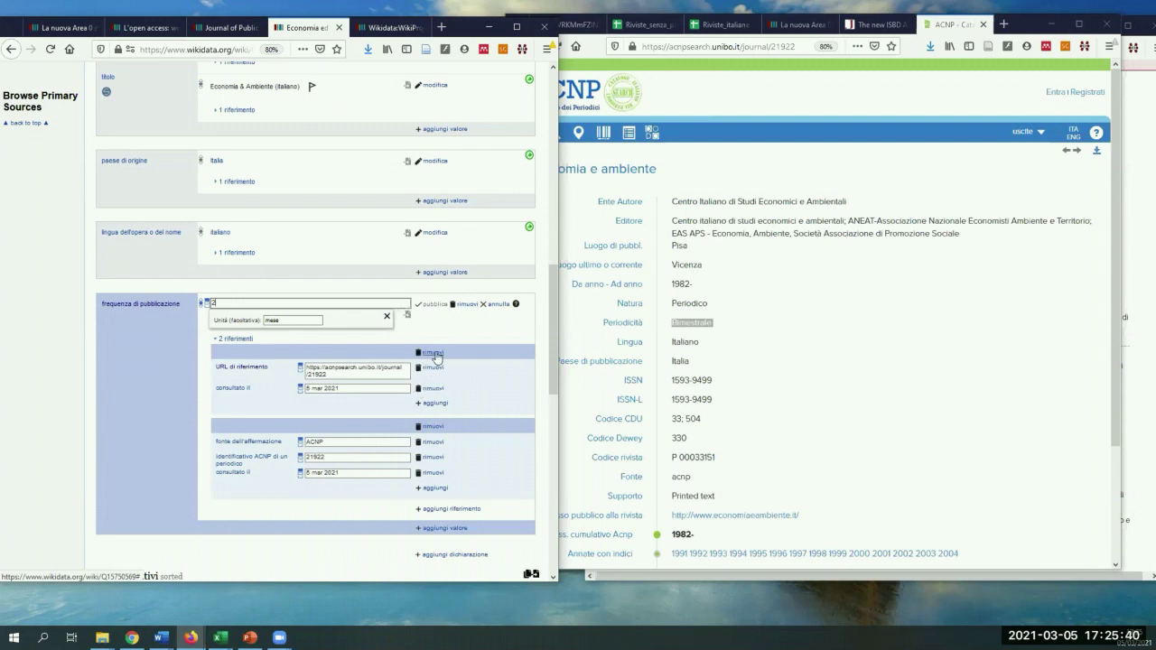
{"action": "left_click", "coordinate": [434, 354]}
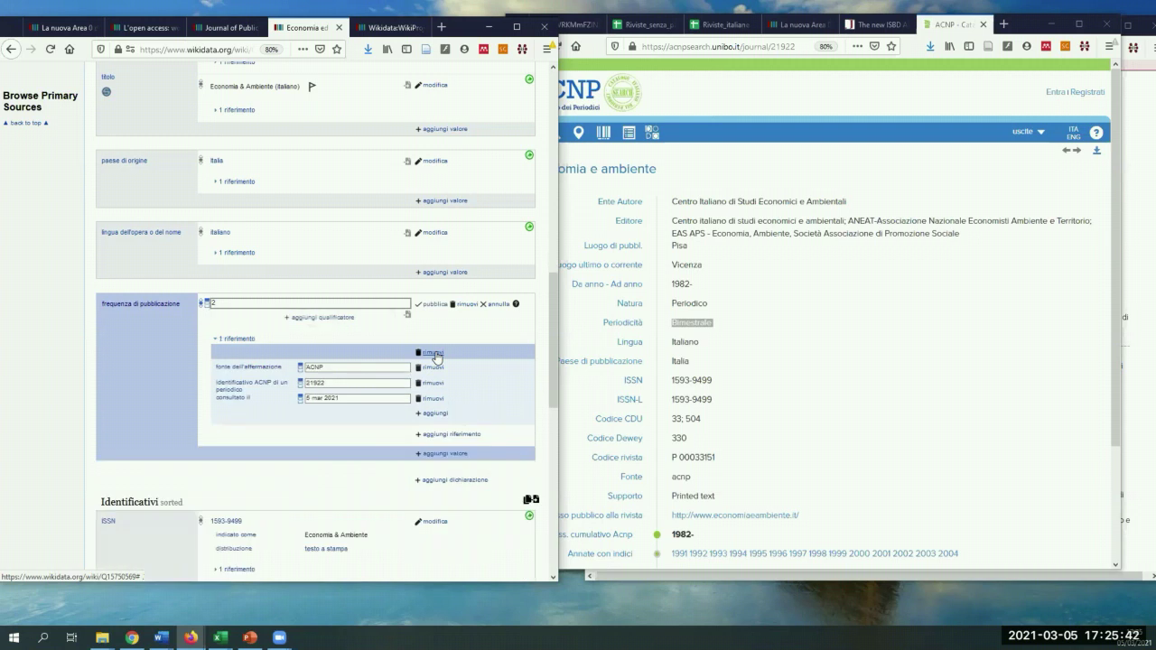
{"action": "left_click", "coordinate": [435, 305]}
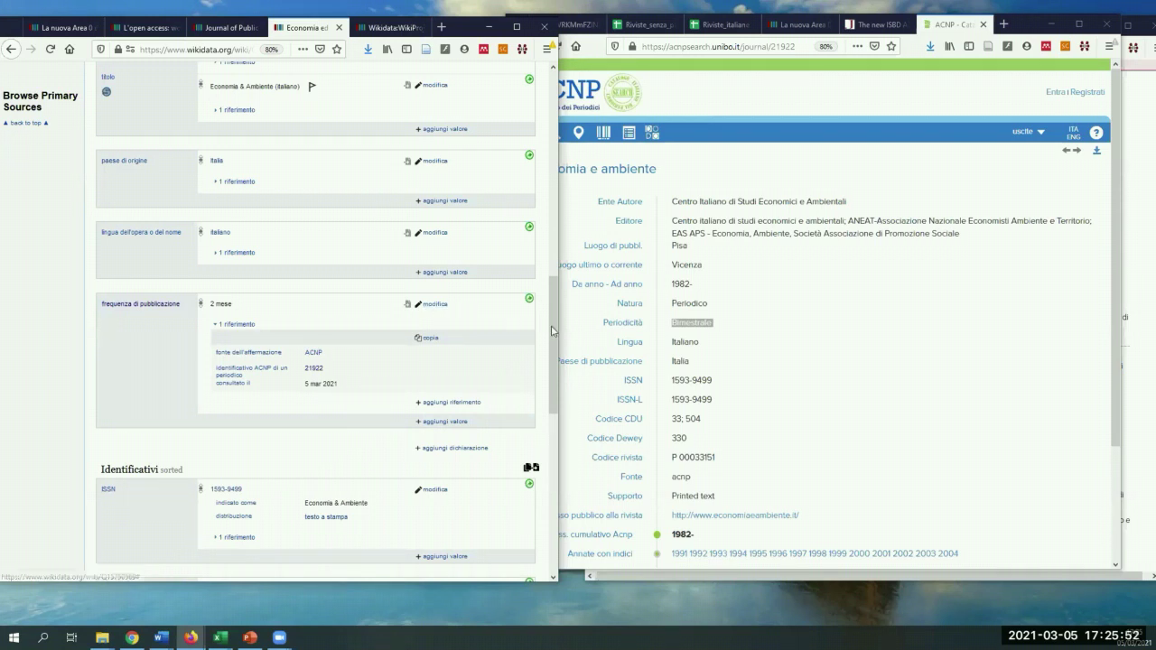
{"action": "scroll", "coordinate": [553, 348], "scroll_direction": "down", "scroll_amount": 1}
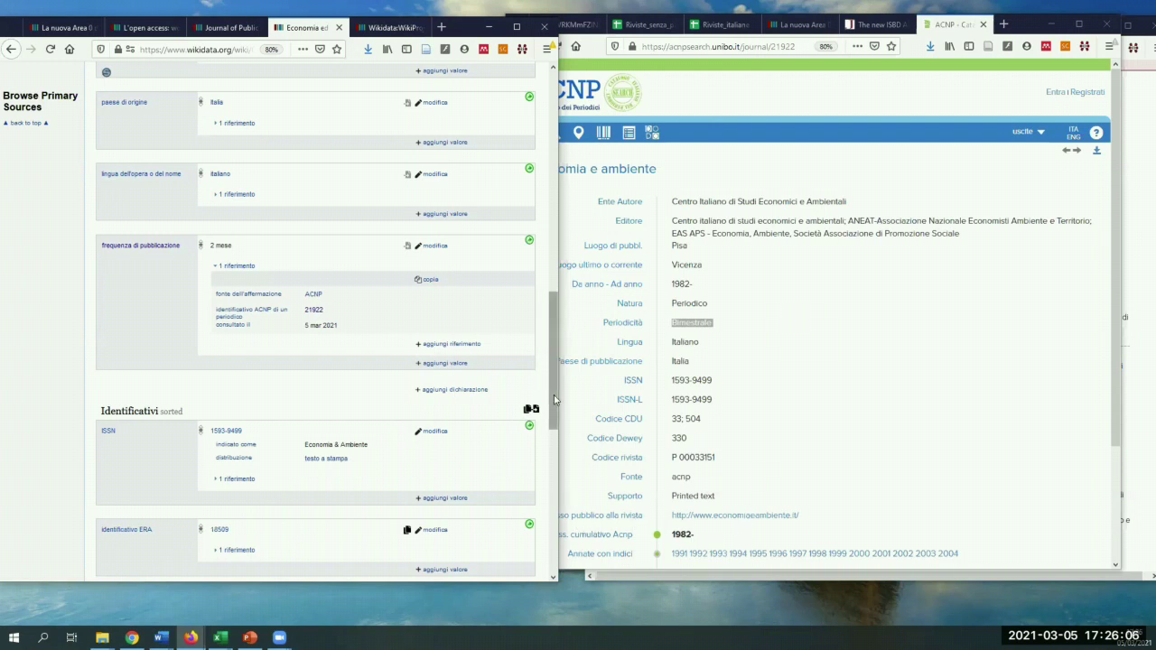
Check cell E3 in the Riviste_italiane sheet, which lists official website as the next property.
{"action": "left_click", "coordinate": [723, 24]}
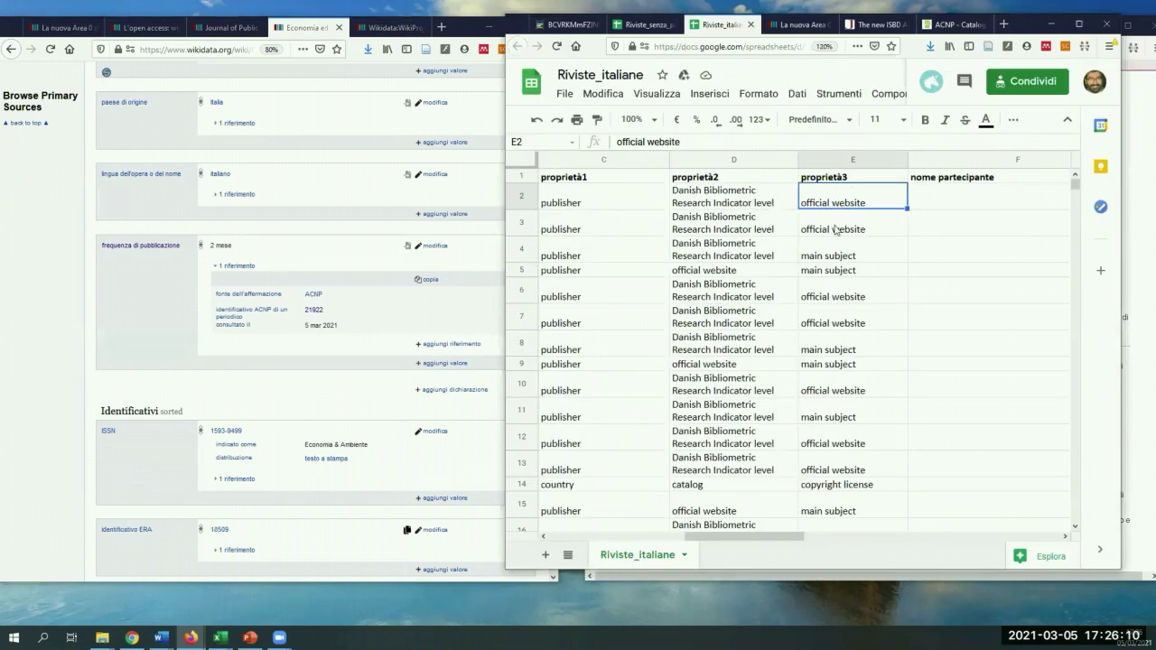
{"action": "left_click", "coordinate": [835, 233]}
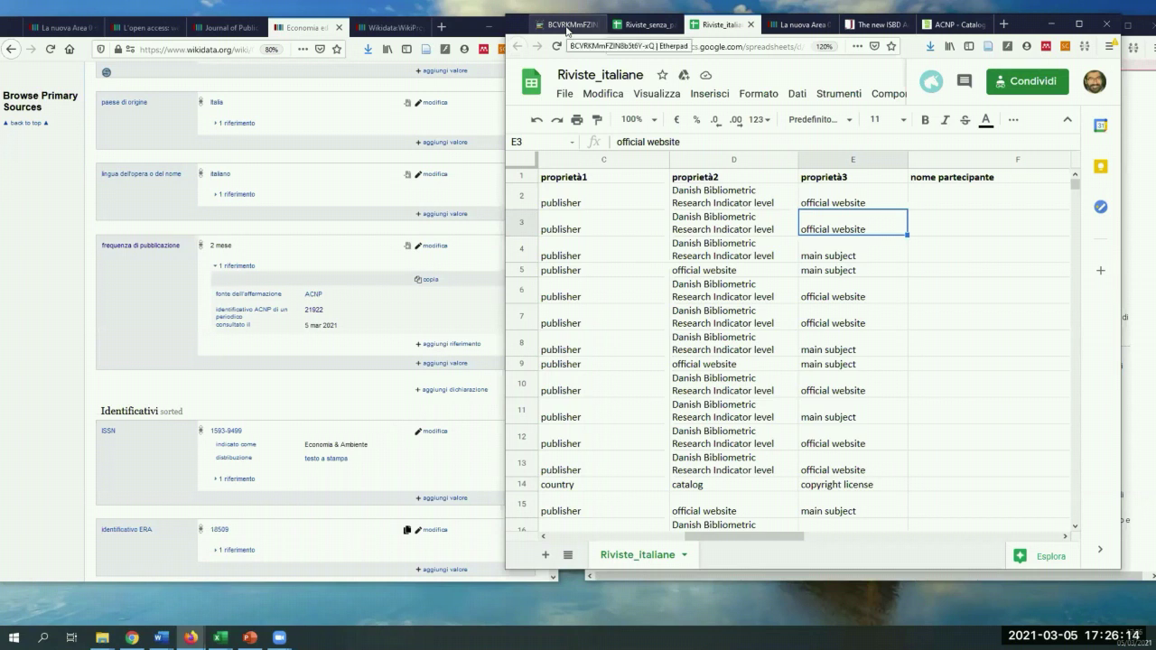
{"action": "left_click", "coordinate": [940, 31]}
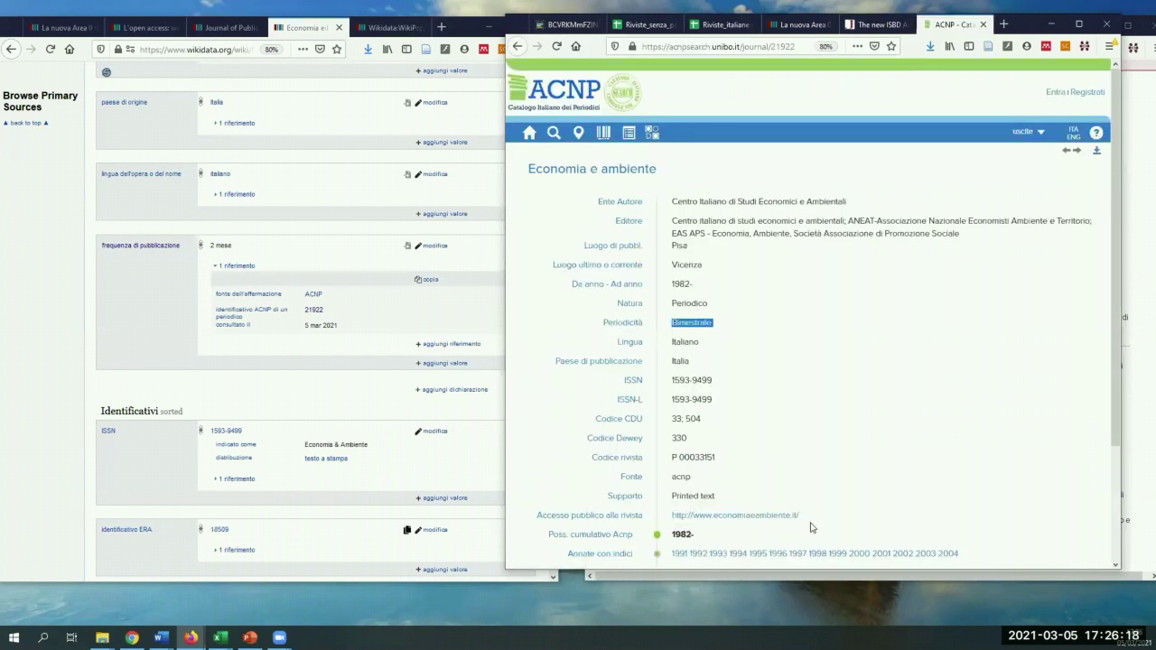
Add a 'sito web ufficiale' statement with the website link copied from the ACNP record.
{"action": "left_click", "coordinate": [451, 392]}
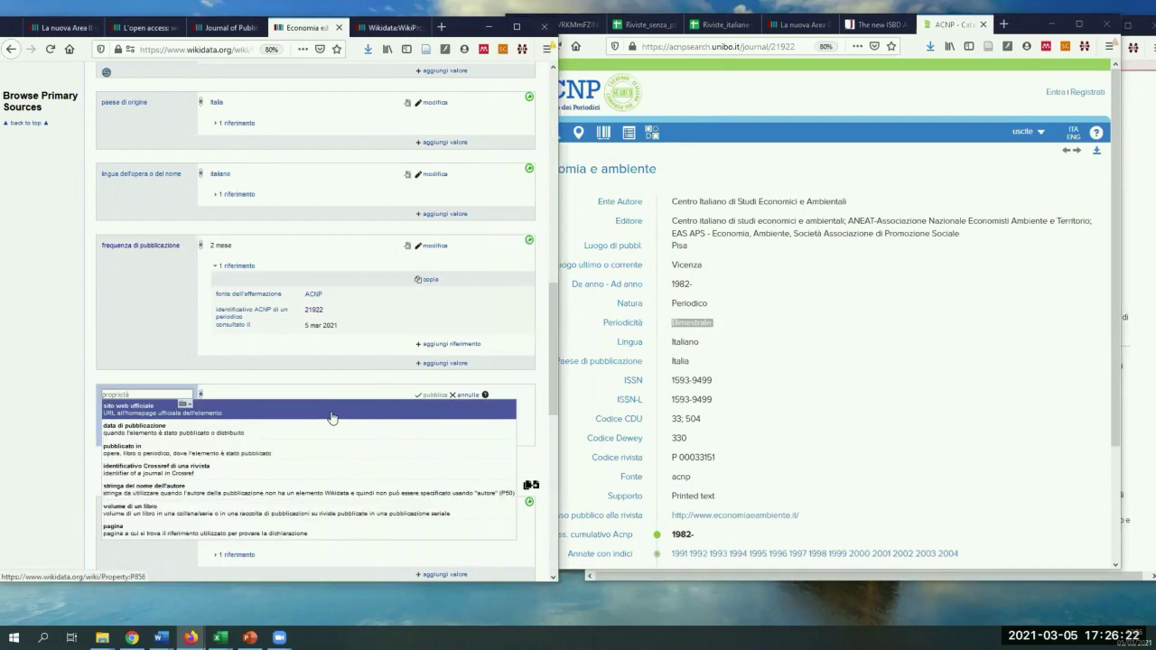
{"action": "type", "text": "sito web uff"}
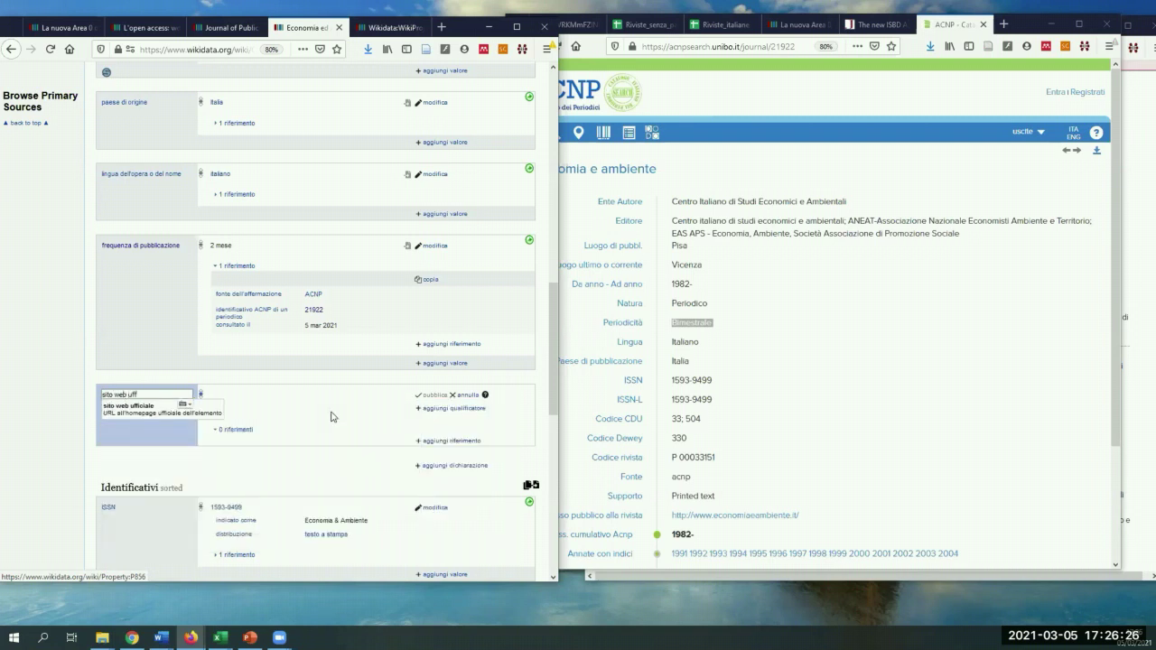
{"action": "left_click", "coordinate": [203, 408]}
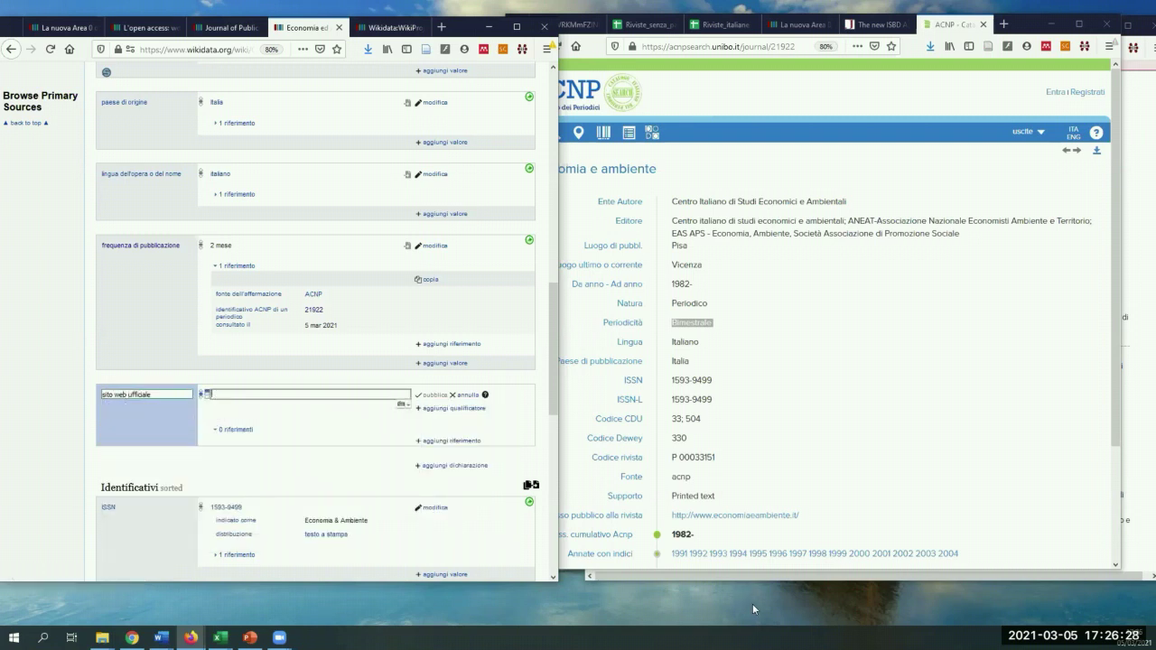
{"action": "right_click", "coordinate": [730, 515]}
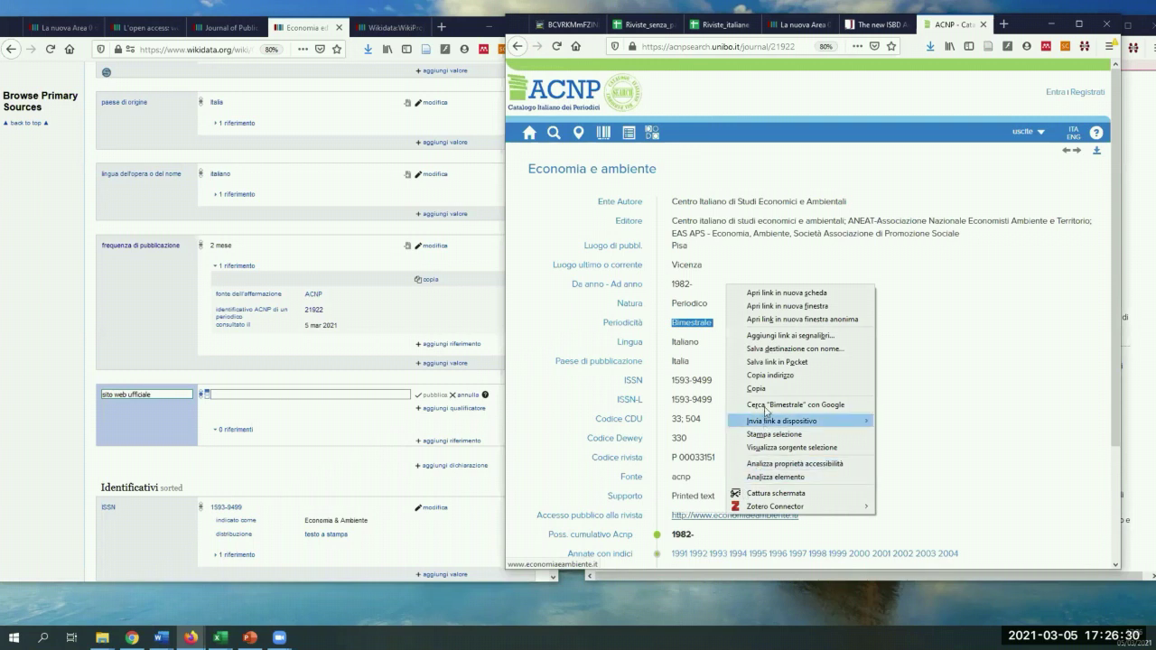
{"action": "left_click", "coordinate": [777, 375]}
{"action": "left_click", "coordinate": [326, 396]}
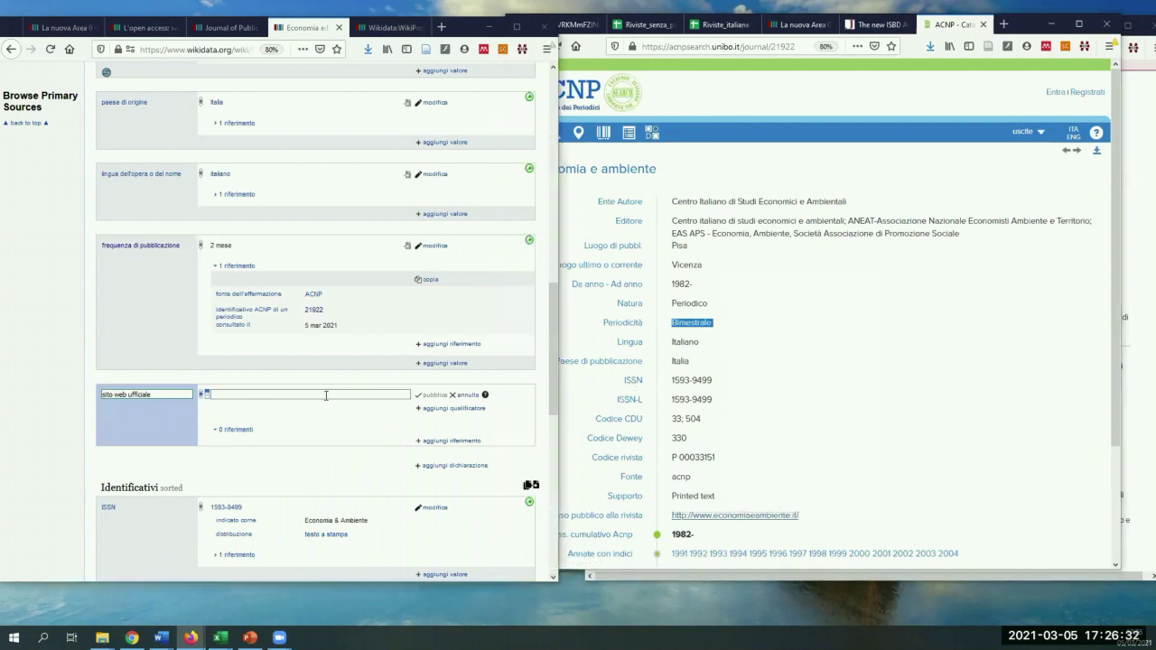
{"action": "type", "text": "http://www.economiaeambiente.it/"}
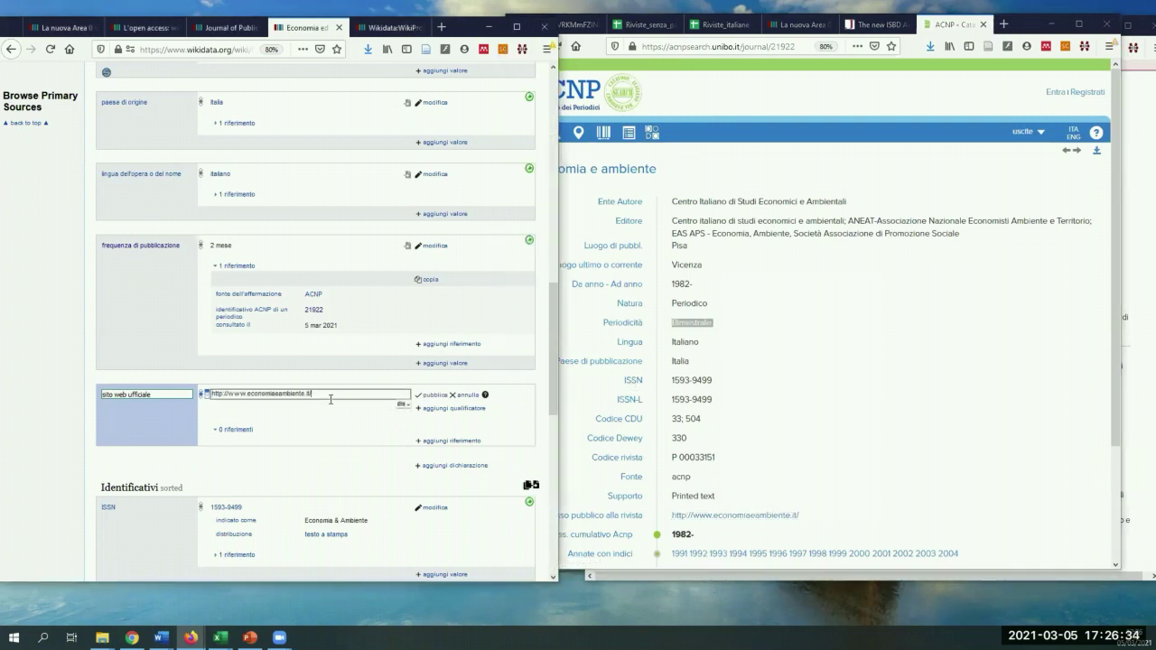
Qualify the website with 'lingua dell'opera o del nome' = italiano and publish it.
{"action": "left_click", "coordinate": [456, 408]}
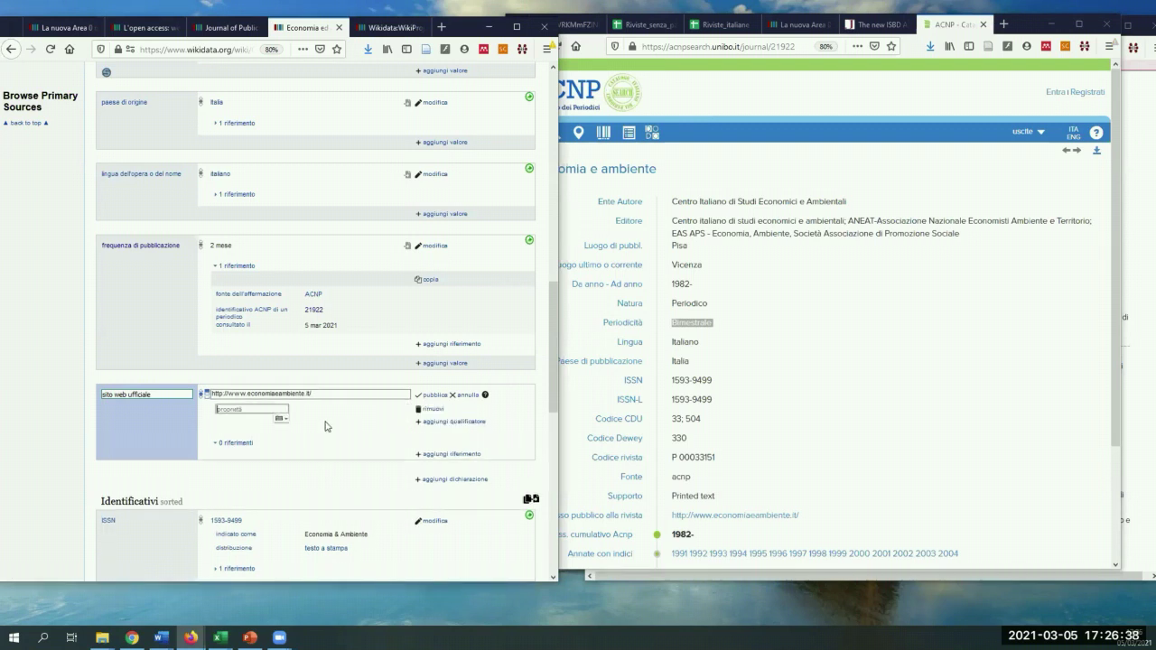
{"action": "type", "text": "lingua"}
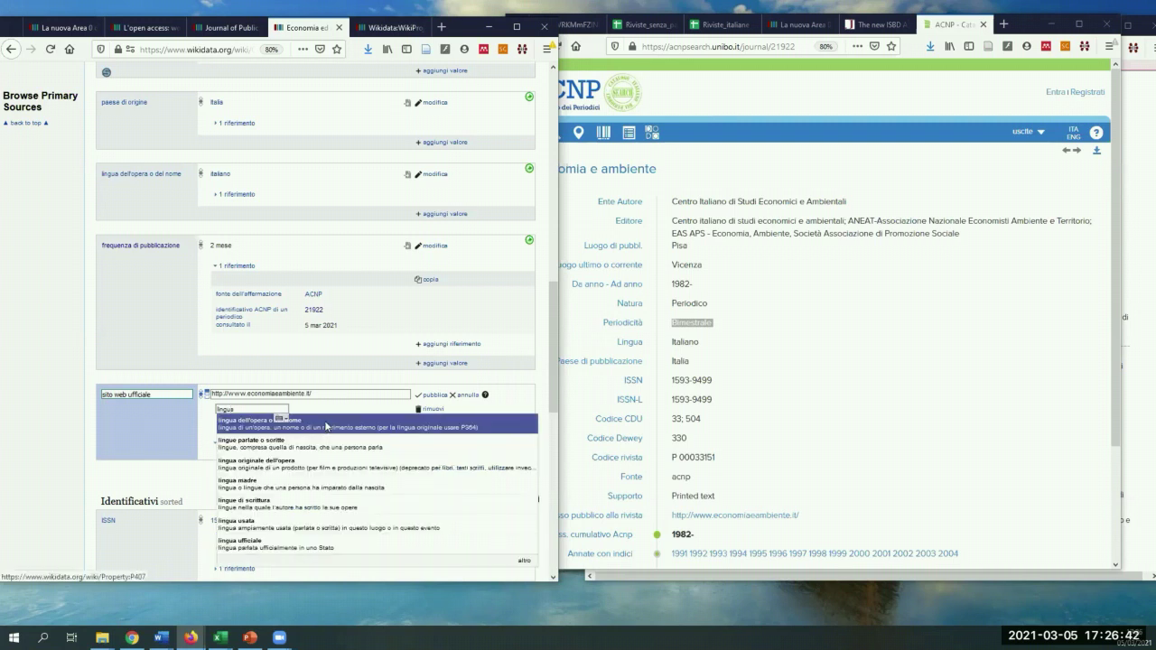
{"action": "left_click", "coordinate": [326, 425]}
{"action": "type", "text": "it"}
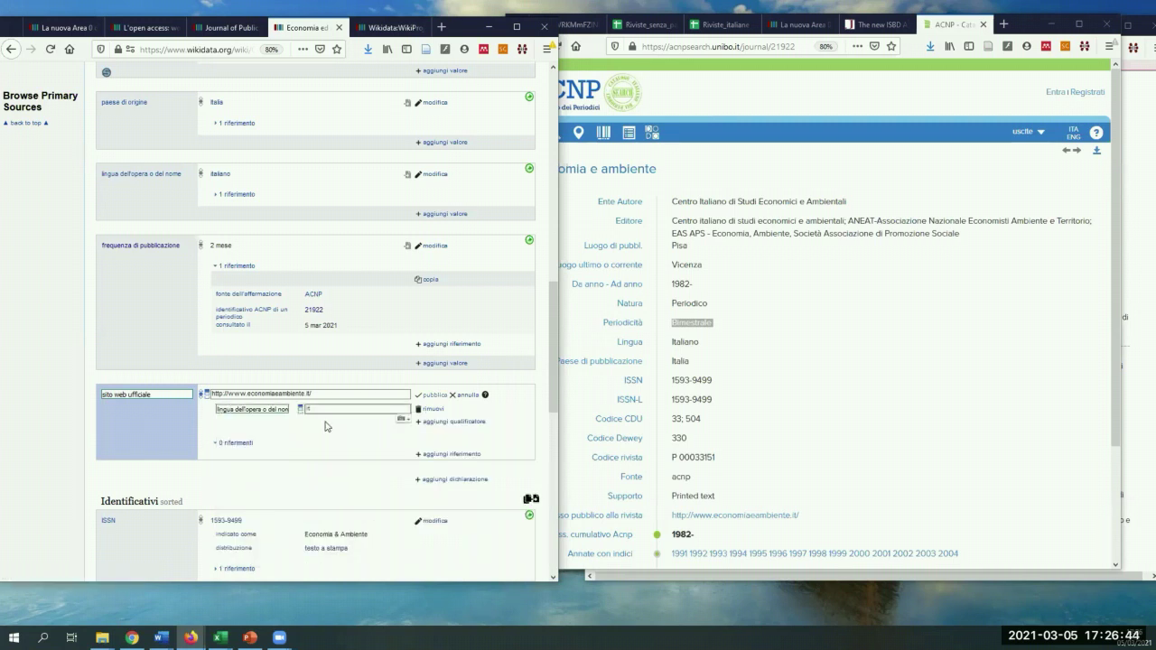
{"action": "type", "text": "alia"}
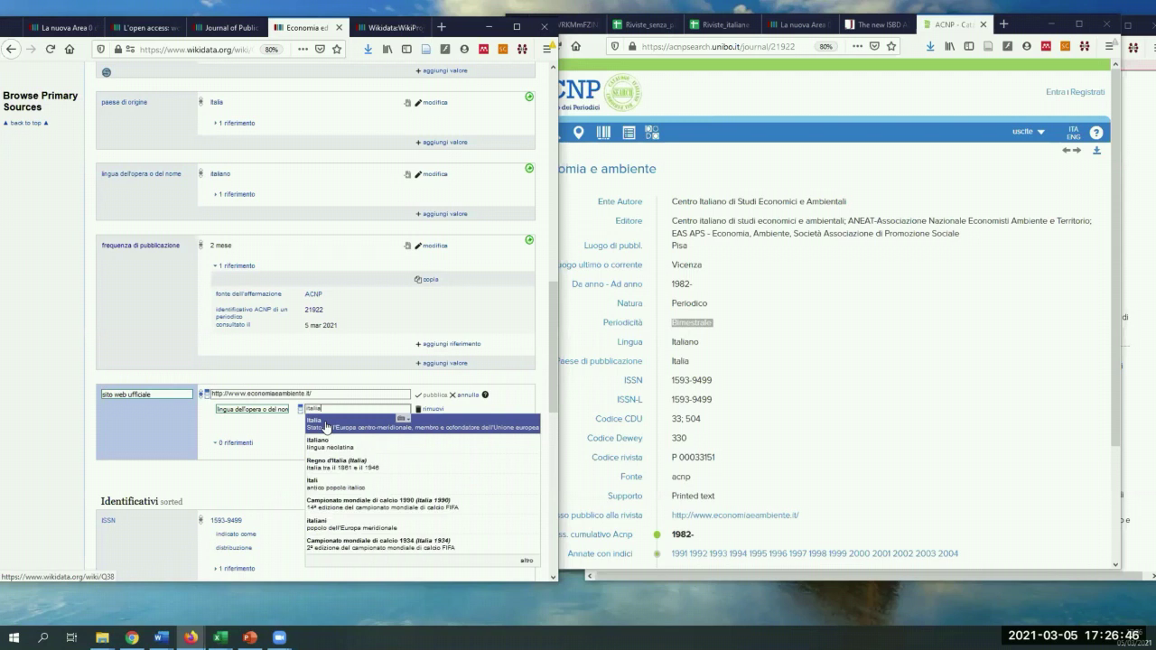
{"action": "type", "text": "ni"}
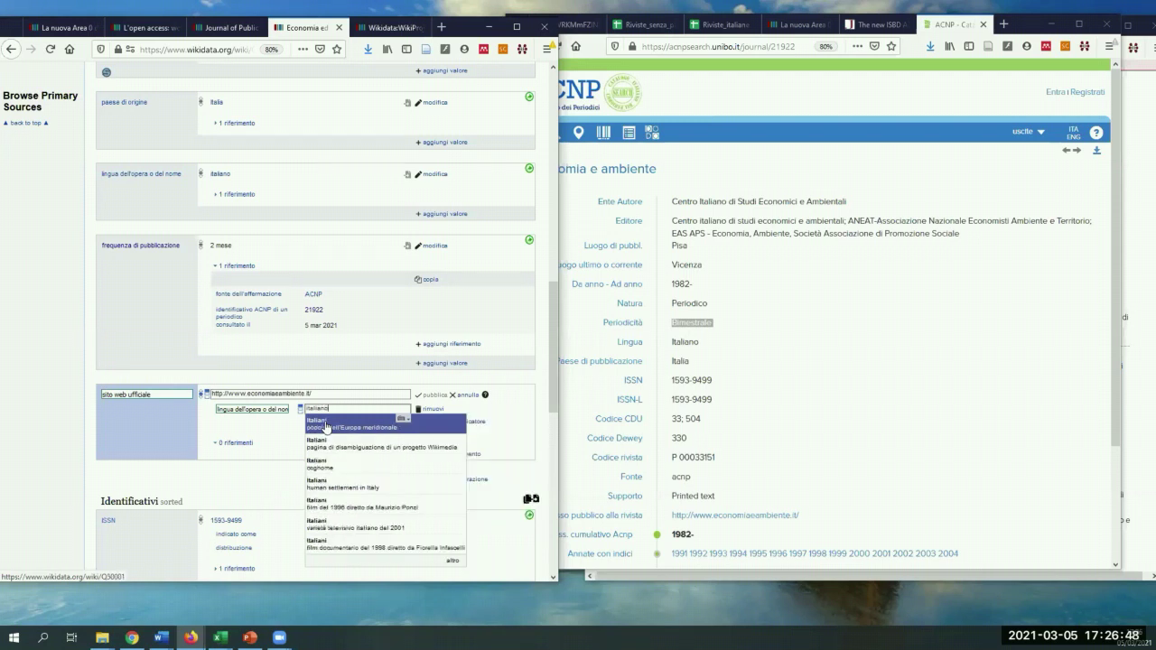
{"action": "left_click", "coordinate": [326, 424]}
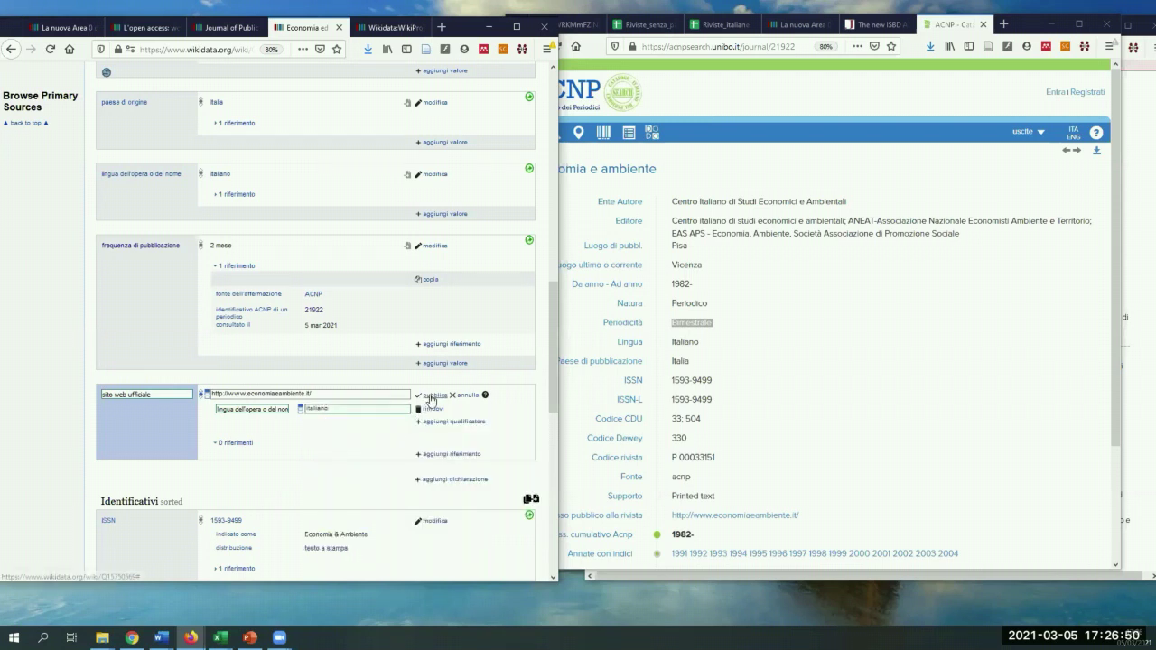
{"action": "left_click", "coordinate": [430, 398]}
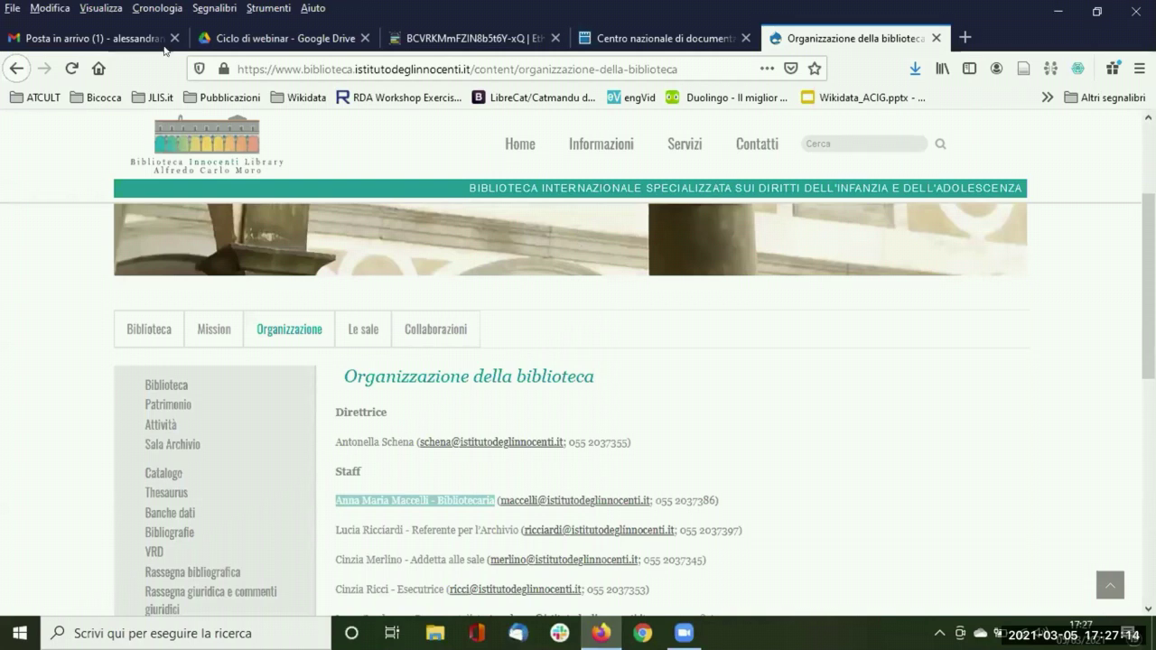
Scroll the workshop Etherpad pad down toward the AUTORI DA ARRICCHIRE section.
{"action": "left_click", "coordinate": [427, 45]}
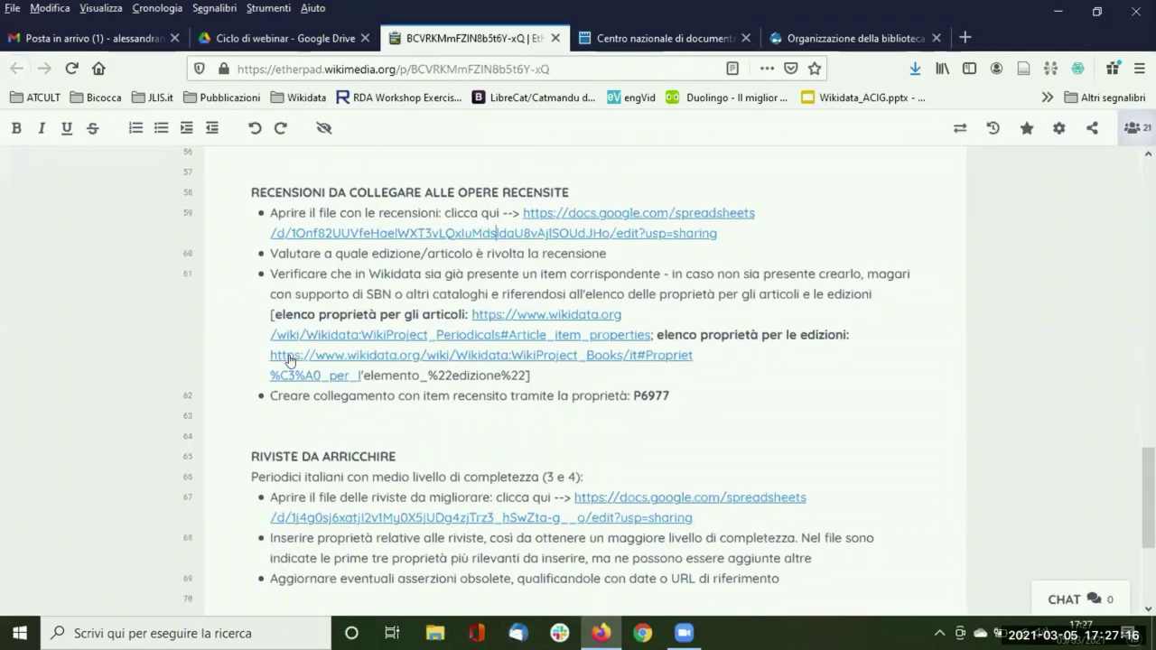
{"action": "scroll", "coordinate": [289, 361], "scroll_direction": "down", "scroll_amount": 3}
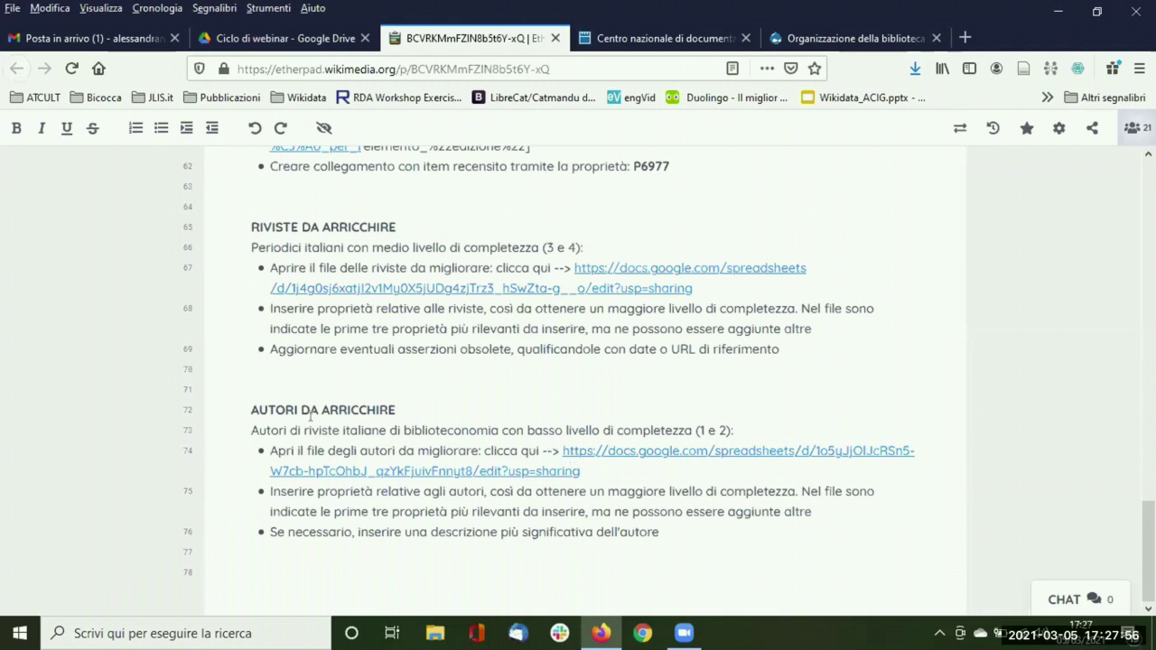
Open the Italian librarianship authors spreadsheet linked under AUTORI DA ARRICCHIRE in the Etherpad notes.
{"action": "left_click_drag", "start_coordinate": [251, 411], "coordinate": [359, 412]}
{"action": "left_click", "coordinate": [465, 450]}
{"action": "left_click", "coordinate": [588, 453]}
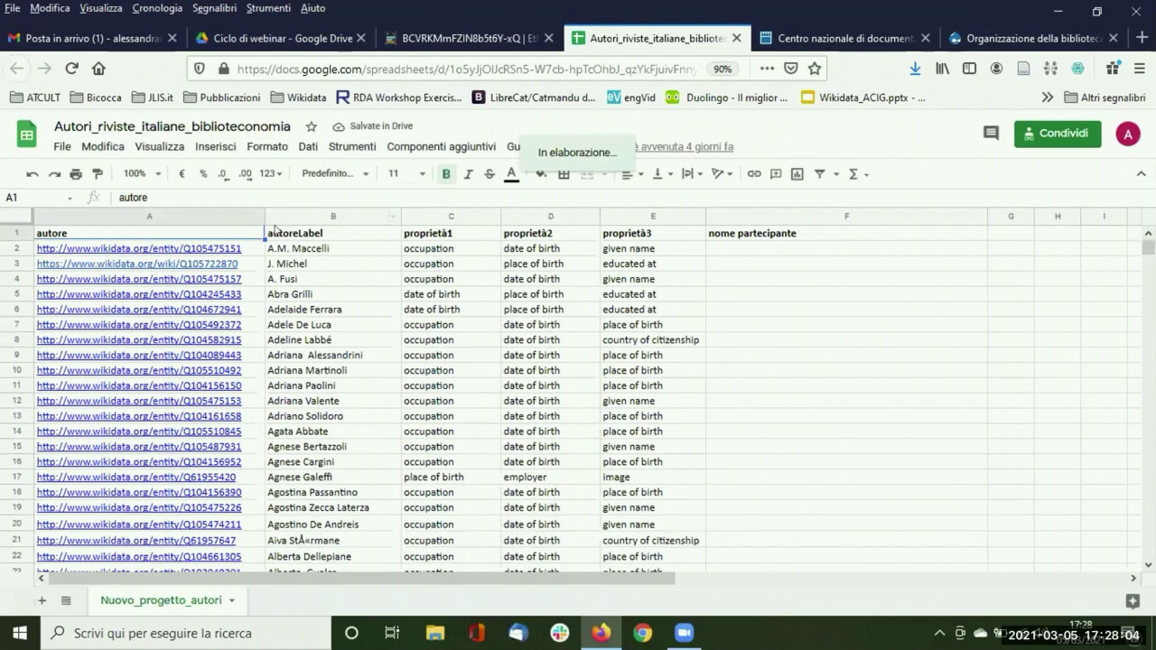
{"action": "left_click", "coordinate": [287, 249]}
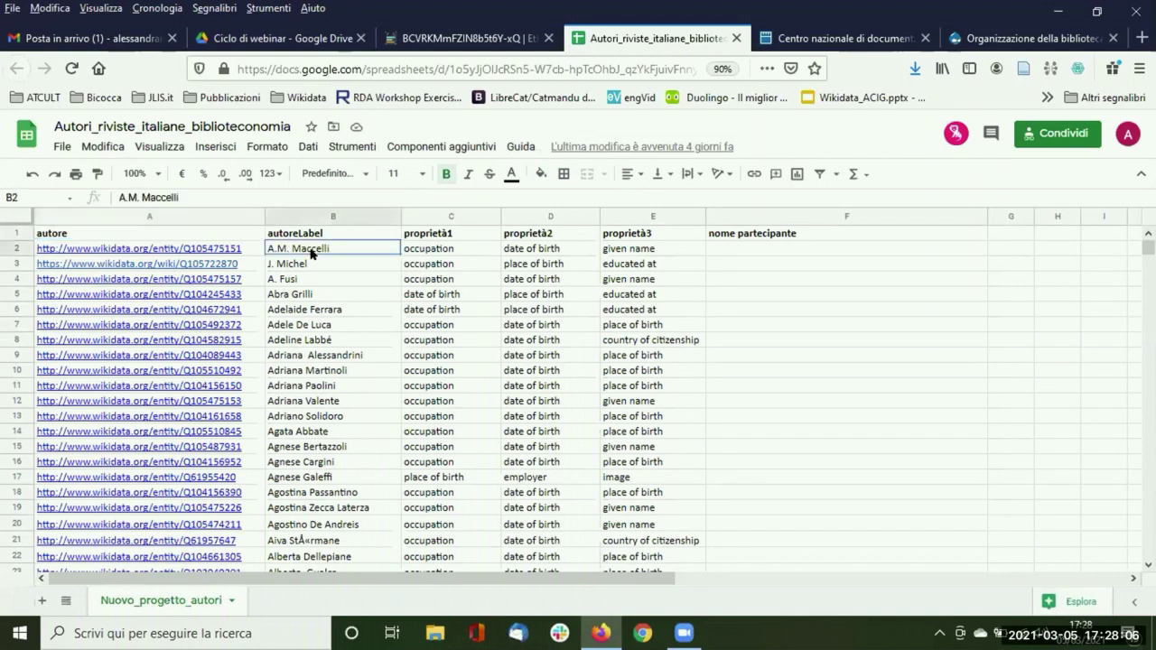
{"action": "left_click", "coordinate": [257, 253]}
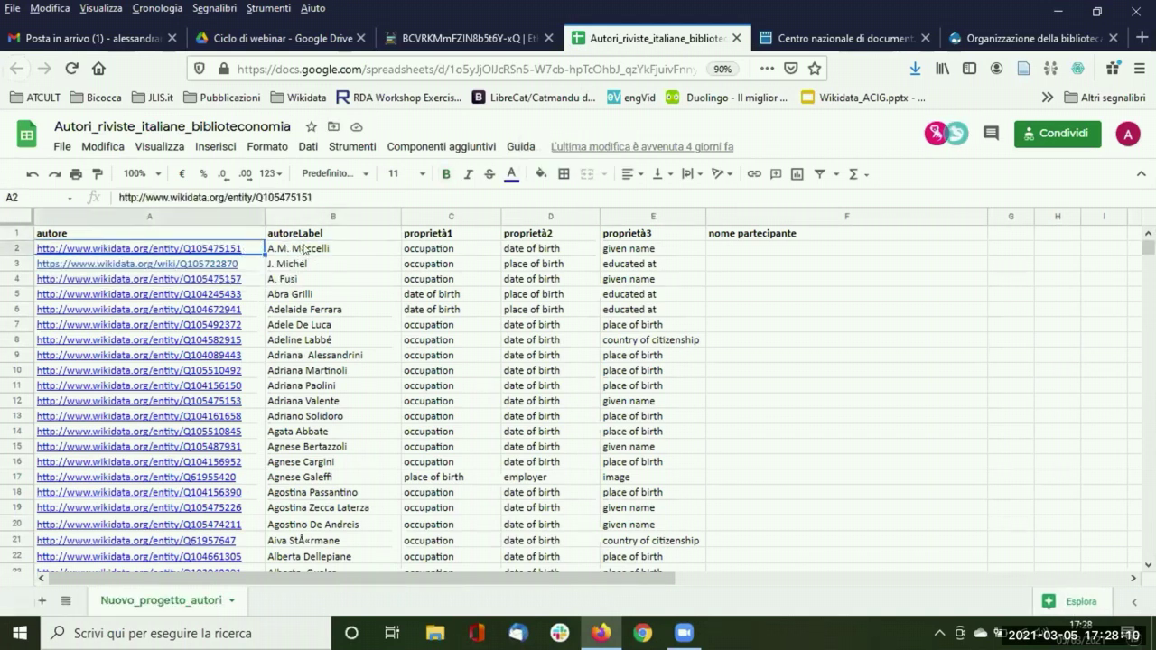
{"action": "left_click", "coordinate": [303, 250]}
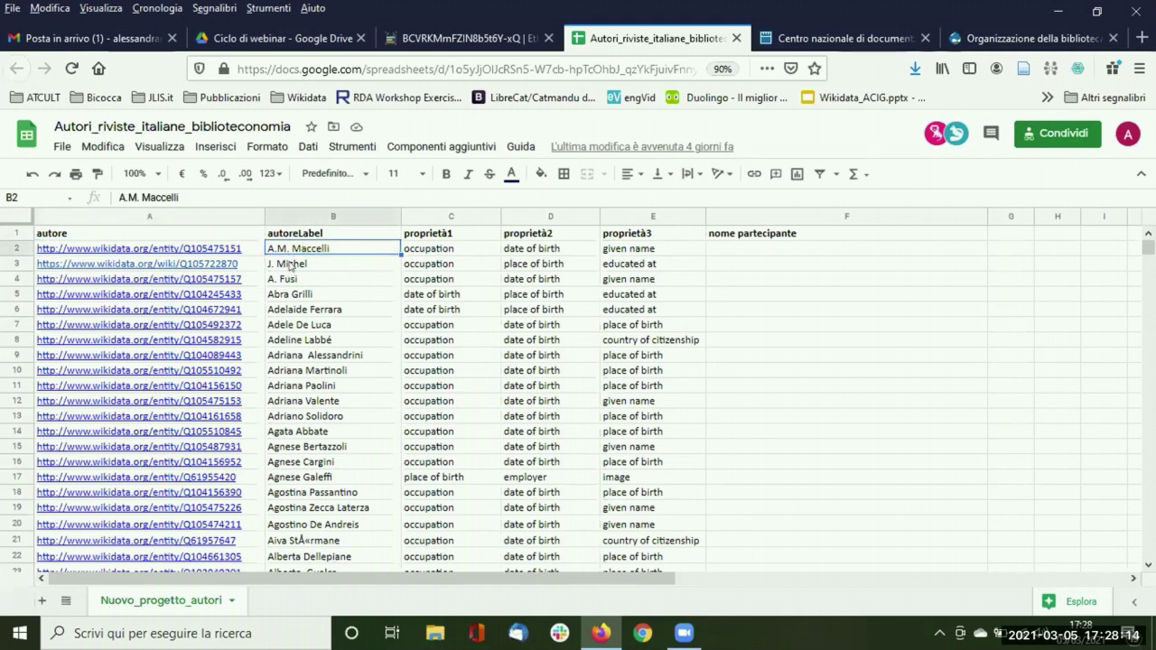
{"action": "left_click", "coordinate": [290, 265]}
{"action": "left_click", "coordinate": [290, 249]}
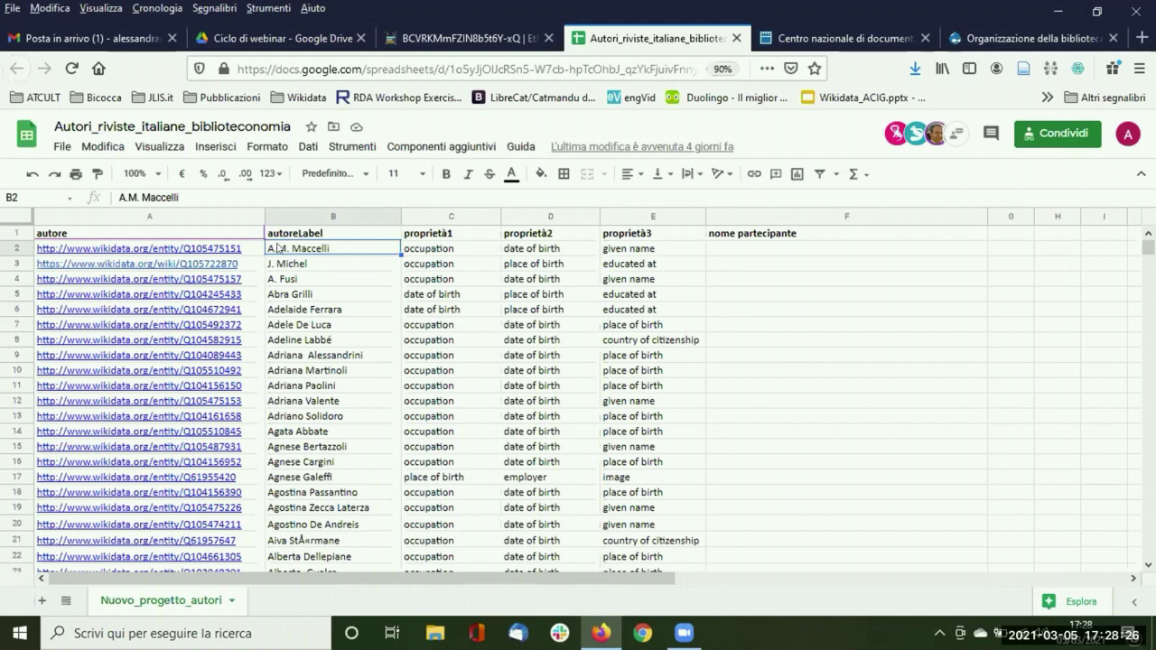
{"action": "left_click", "coordinate": [446, 221]}
{"action": "left_click", "coordinate": [353, 250]}
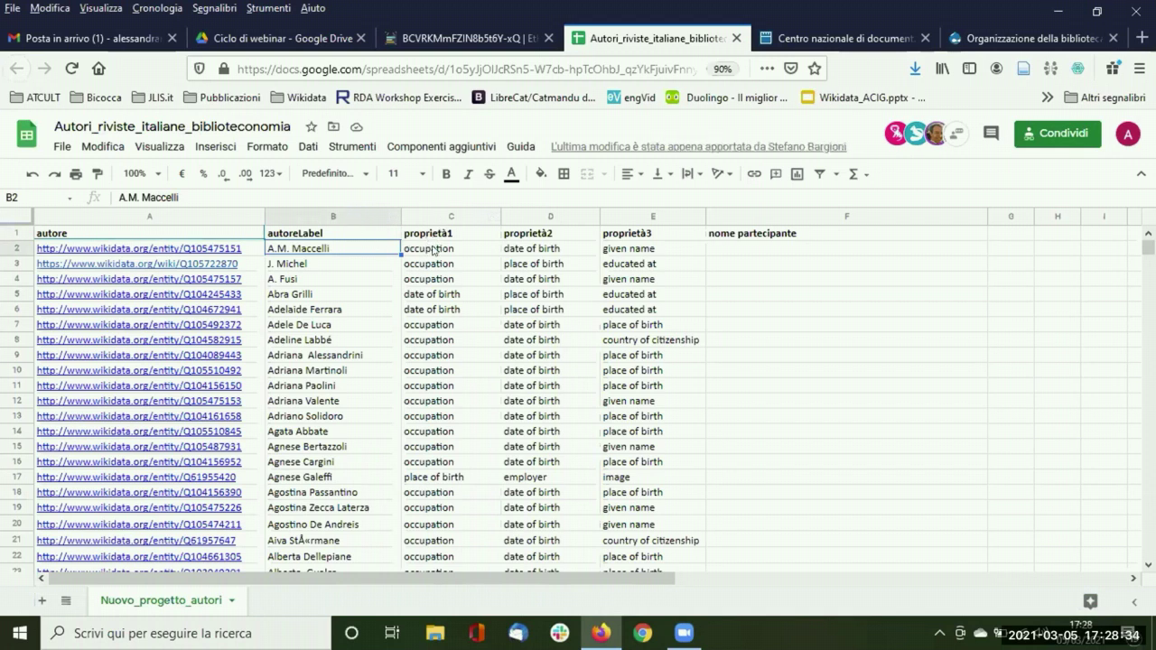
{"action": "left_click", "coordinate": [434, 251]}
{"action": "left_click", "coordinate": [530, 253]}
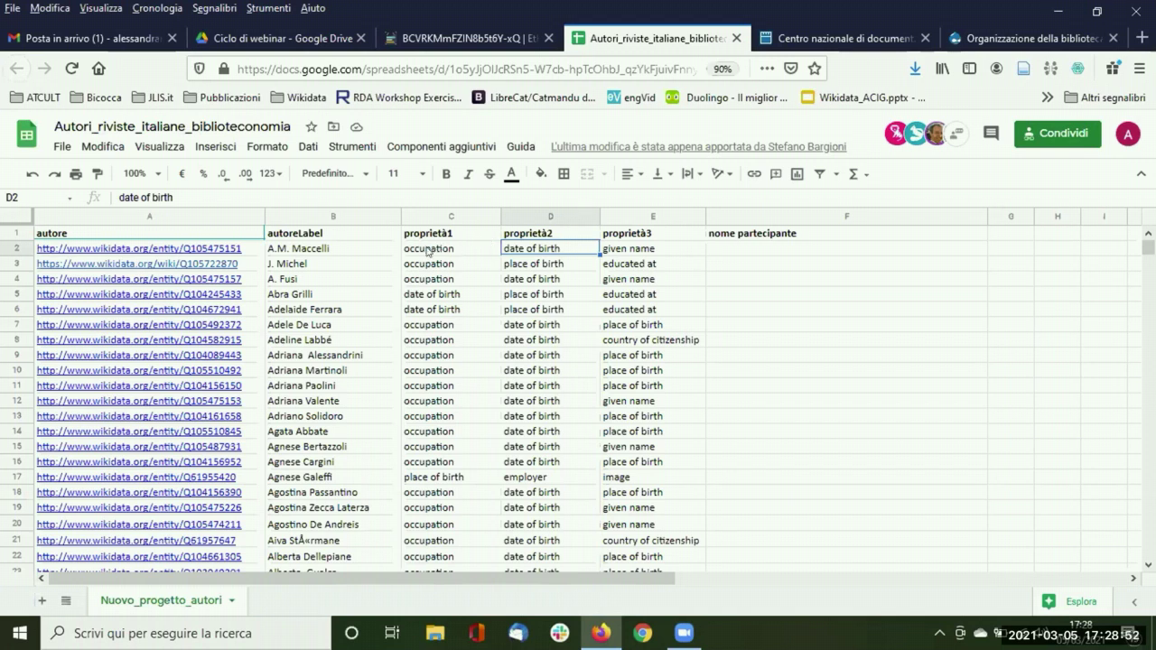
{"action": "left_click", "coordinate": [369, 253]}
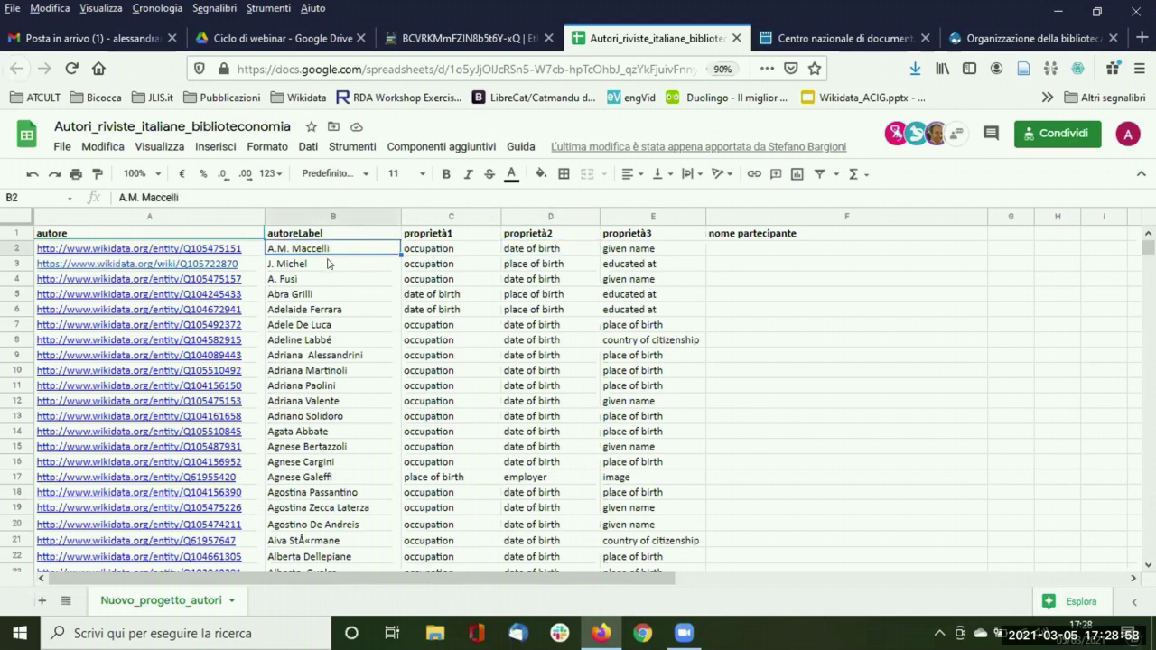
{"action": "left_click", "coordinate": [330, 264]}
{"action": "left_click", "coordinate": [343, 249]}
{"action": "left_click", "coordinate": [253, 253]}
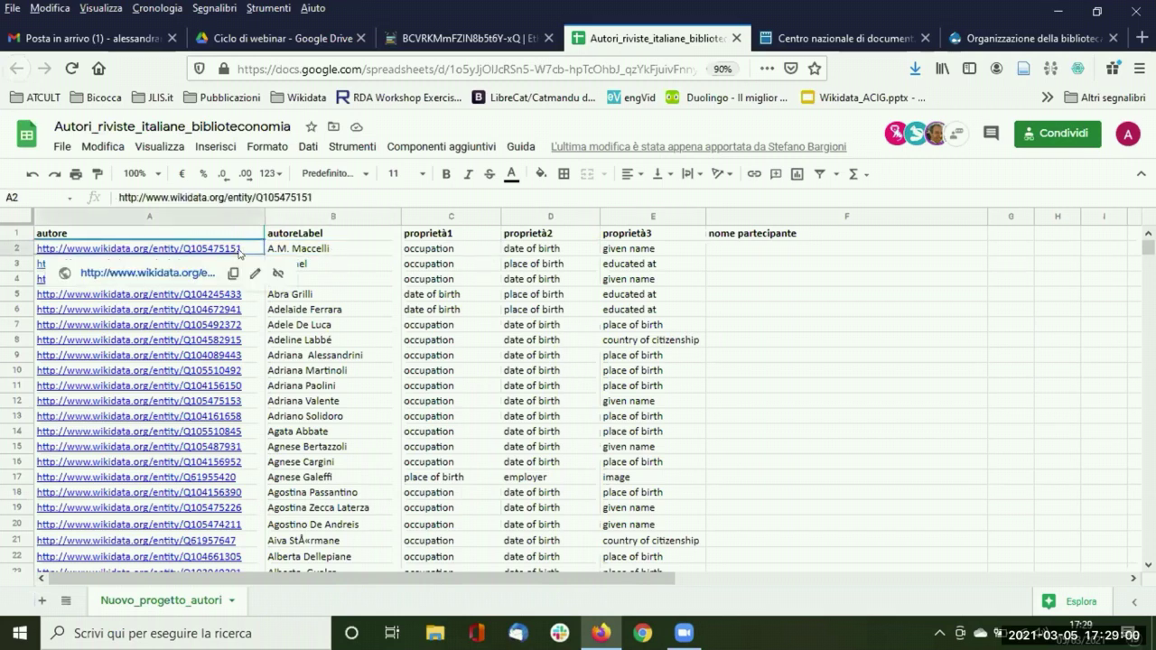
{"action": "left_click", "coordinate": [721, 253]}
Enter your name in F2 of the A.M. Maccelli row and open its Wikidata item Q105475151.
{"action": "type", "text": "A"}
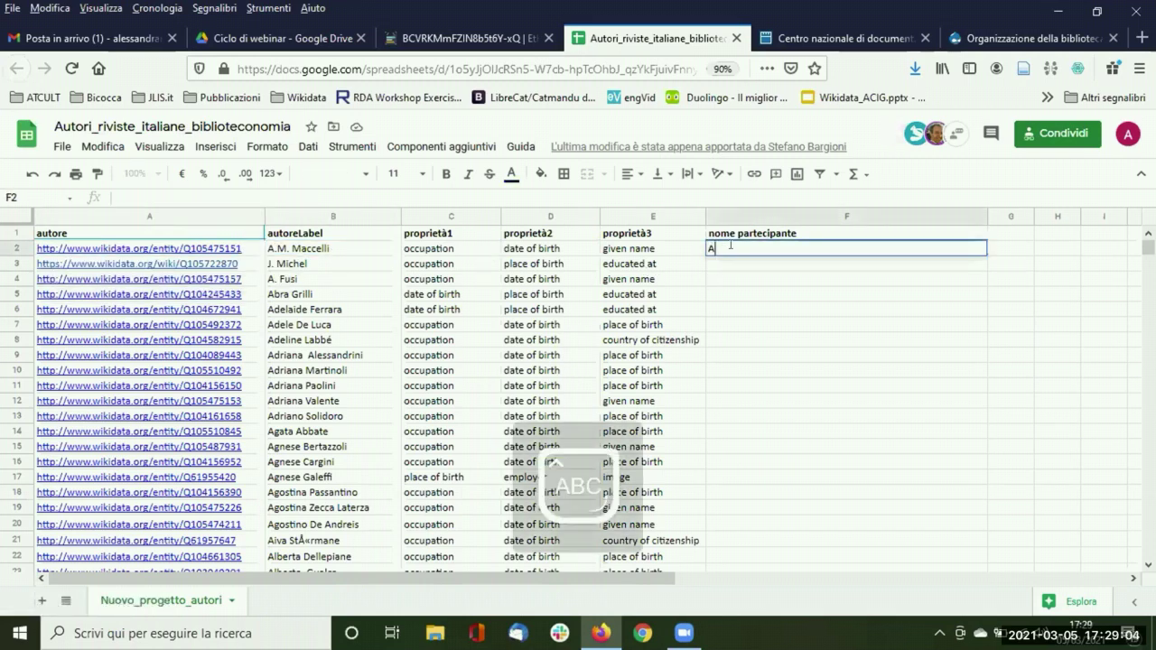
{"action": "type", "text": "lessandra"}
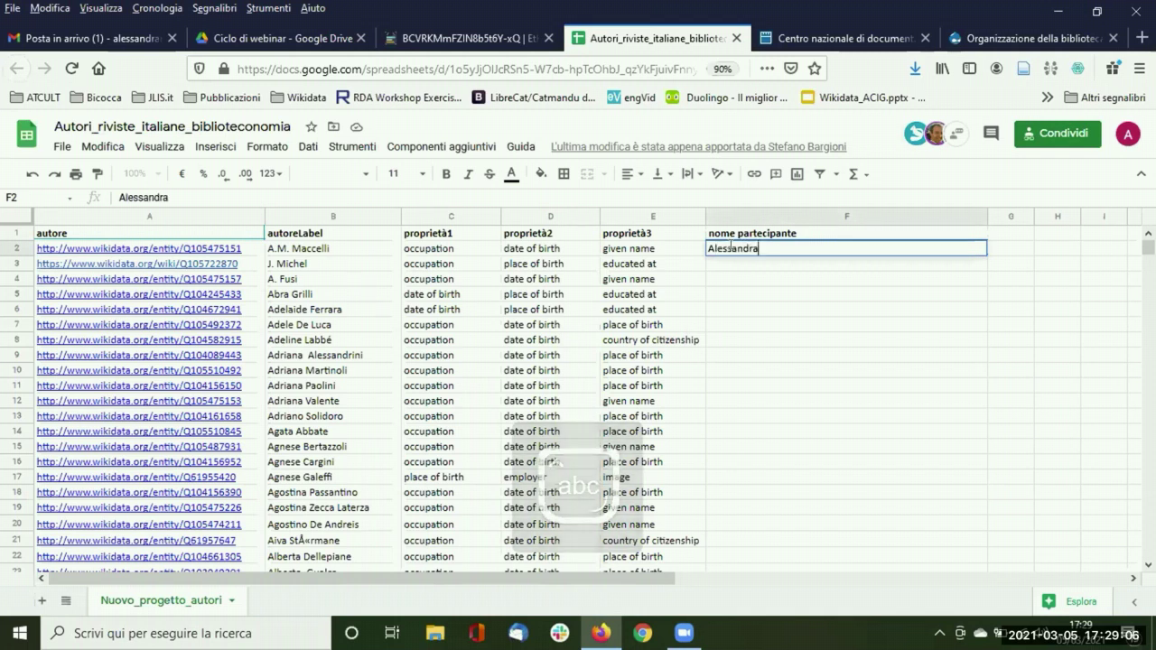
{"action": "left_click", "coordinate": [443, 277]}
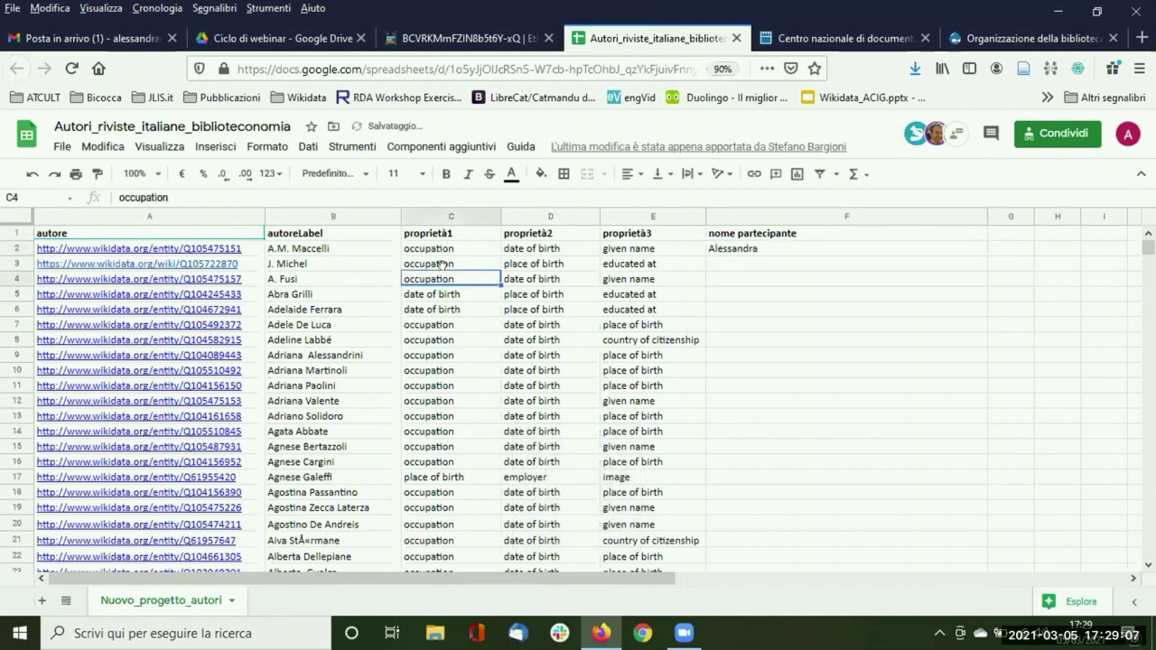
{"action": "left_click", "coordinate": [259, 249]}
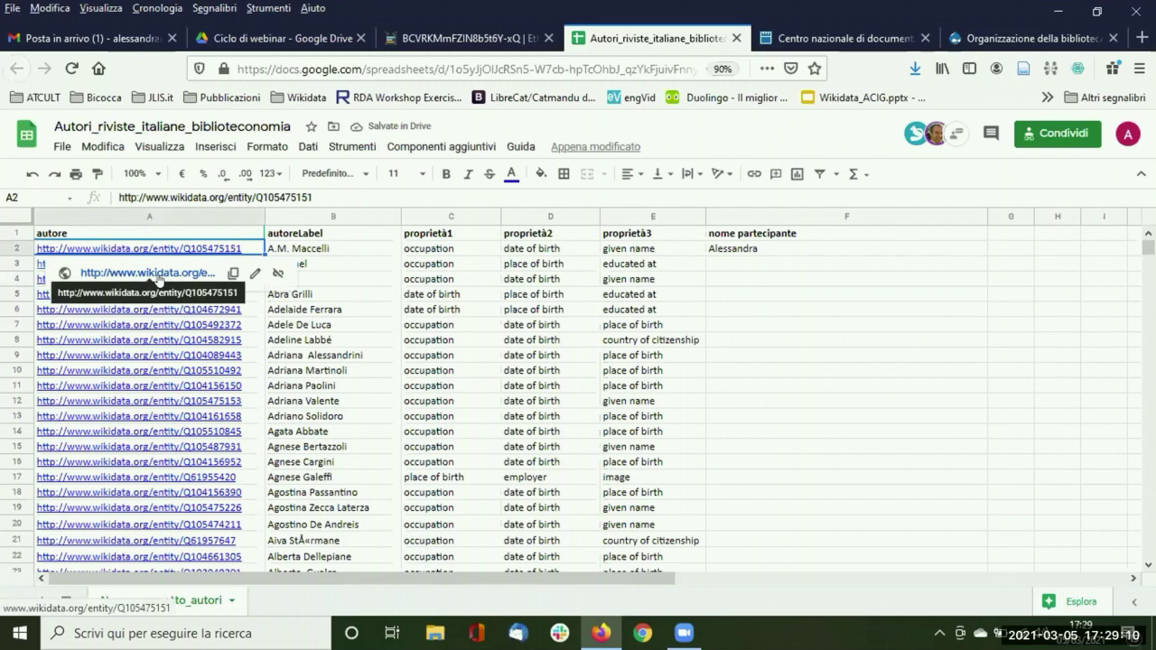
{"action": "left_click", "coordinate": [158, 278]}
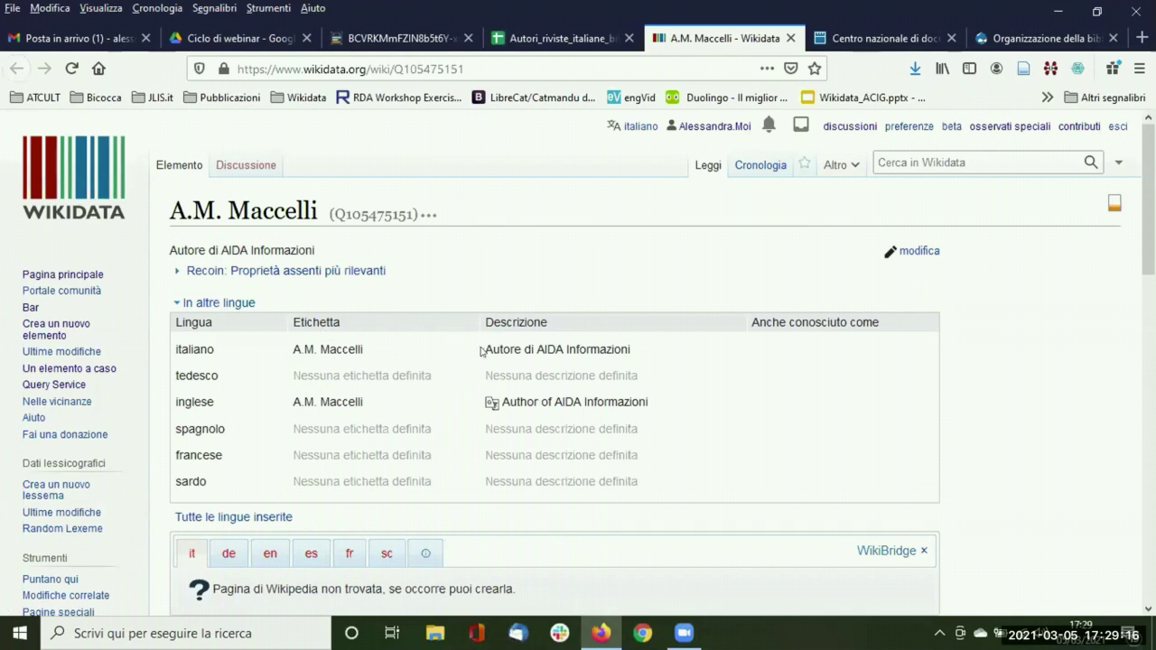
{"action": "left_click_drag", "start_coordinate": [485, 347], "coordinate": [624, 349]}
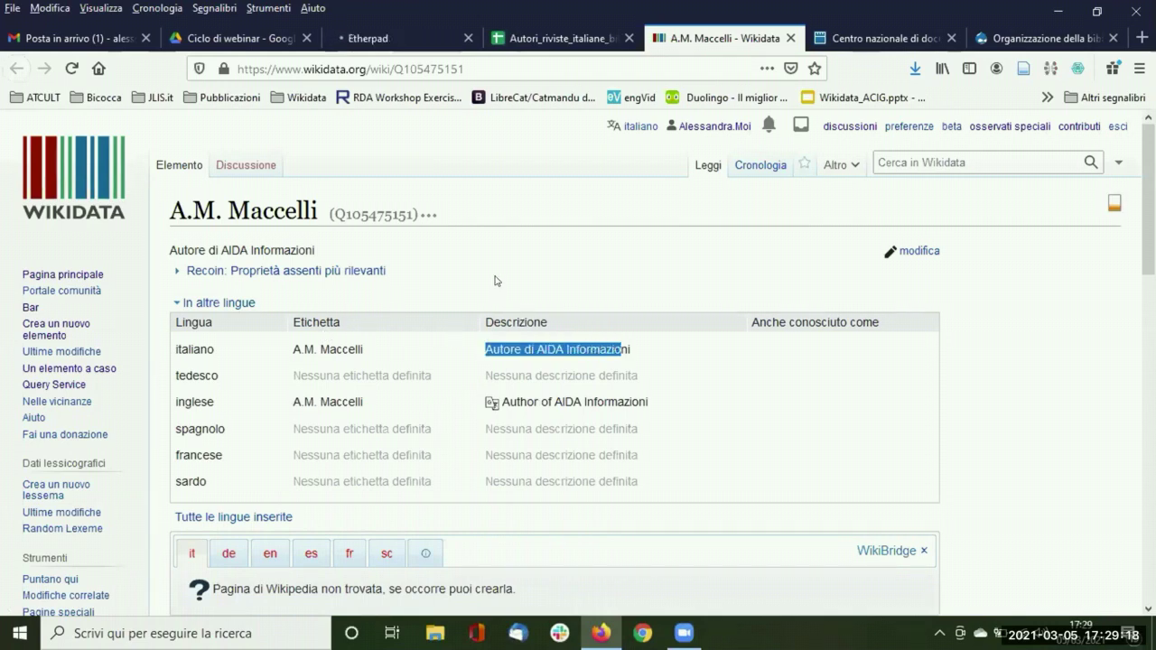
{"action": "scroll", "coordinate": [496, 279], "scroll_direction": "down", "scroll_amount": 3}
{"action": "scroll", "coordinate": [496, 269], "scroll_direction": "up", "scroll_amount": 3}
{"action": "left_click", "coordinate": [486, 349]}
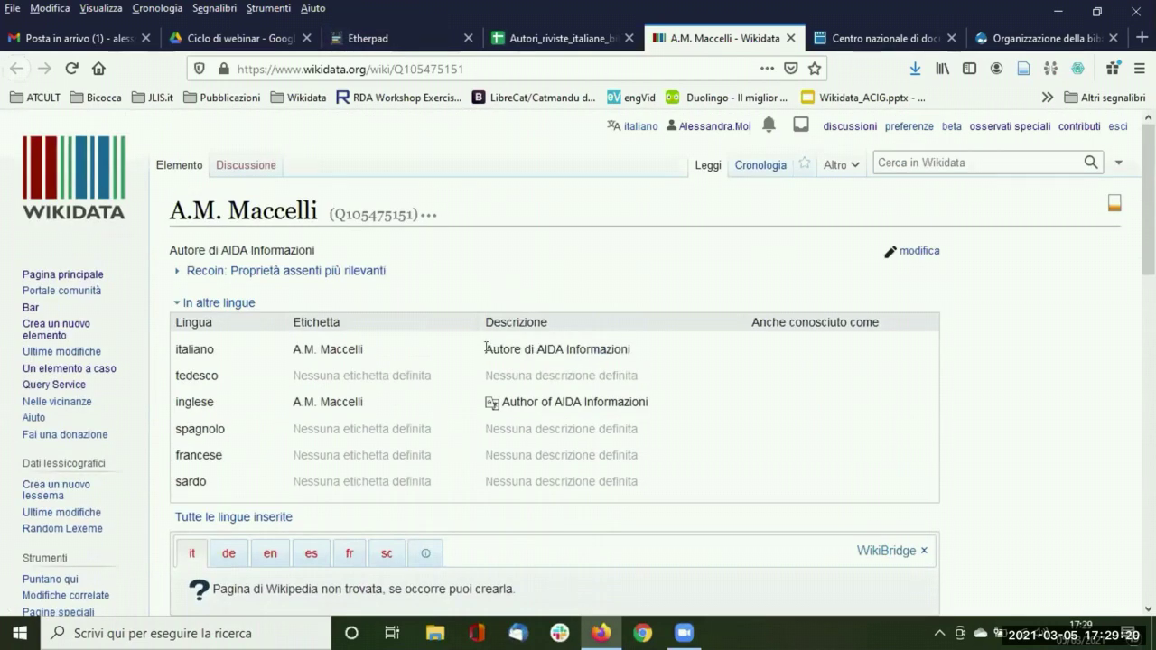
{"action": "left_click_drag", "start_coordinate": [486, 349], "coordinate": [623, 348]}
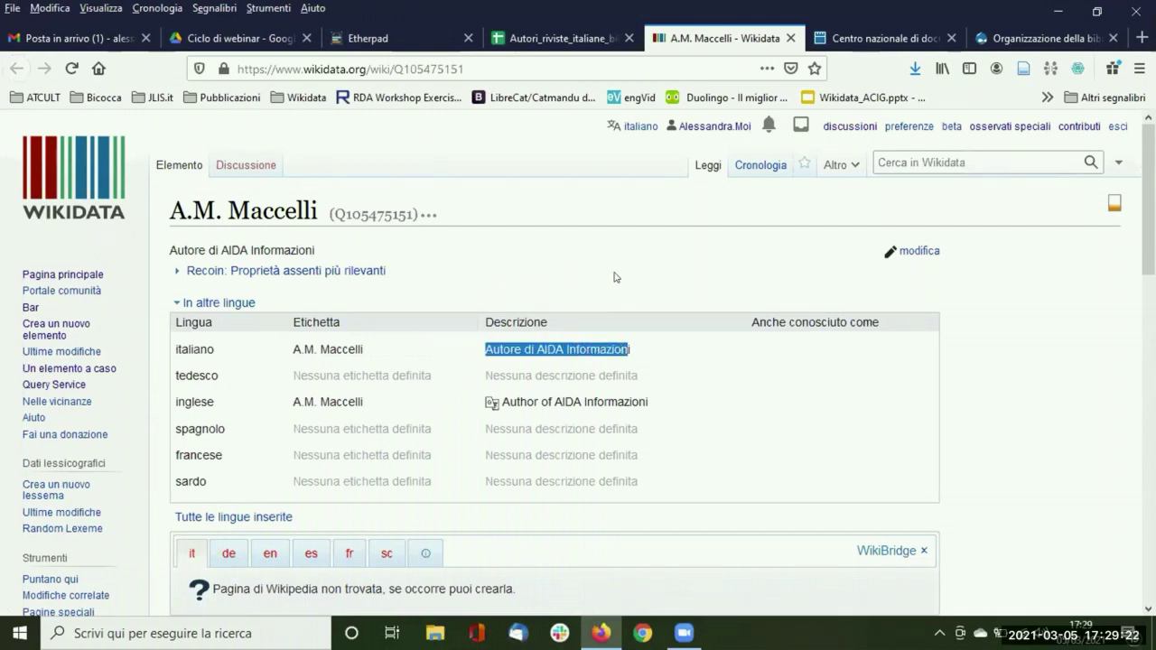
{"action": "left_click_drag", "start_coordinate": [295, 348], "coordinate": [320, 348]}
{"action": "left_click", "coordinate": [323, 345]}
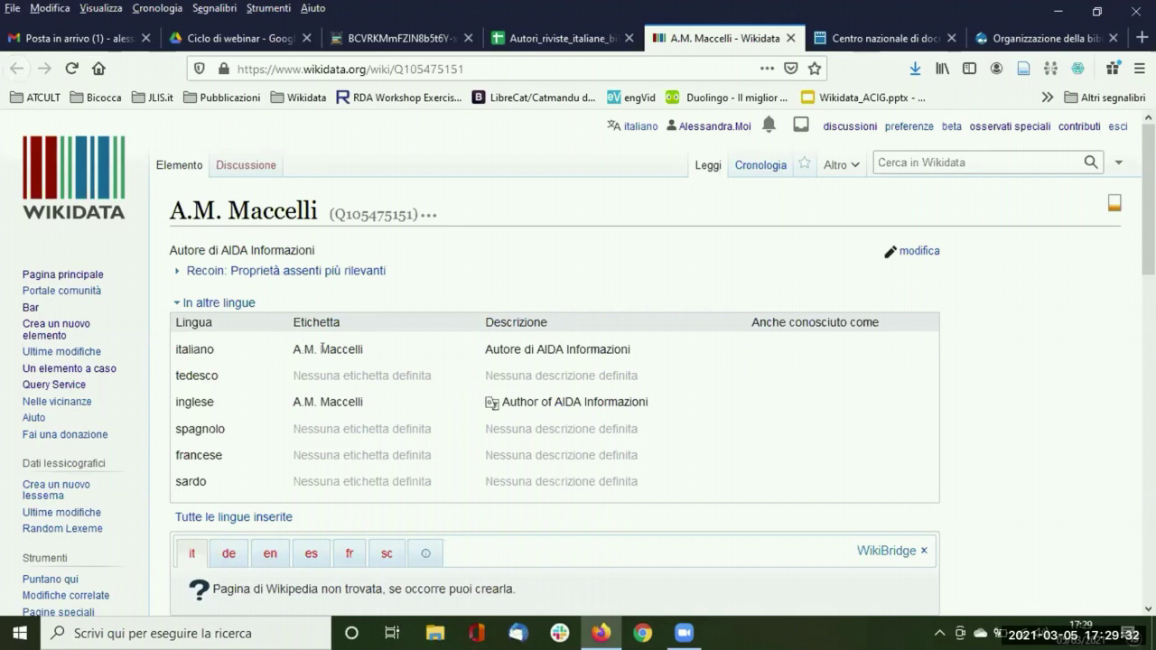
{"action": "left_click_drag", "start_coordinate": [321, 348], "coordinate": [365, 349]}
{"action": "scroll", "coordinate": [443, 280], "scroll_direction": "down", "scroll_amount": 5}
{"action": "scroll", "coordinate": [436, 294], "scroll_direction": "up", "scroll_amount": 4}
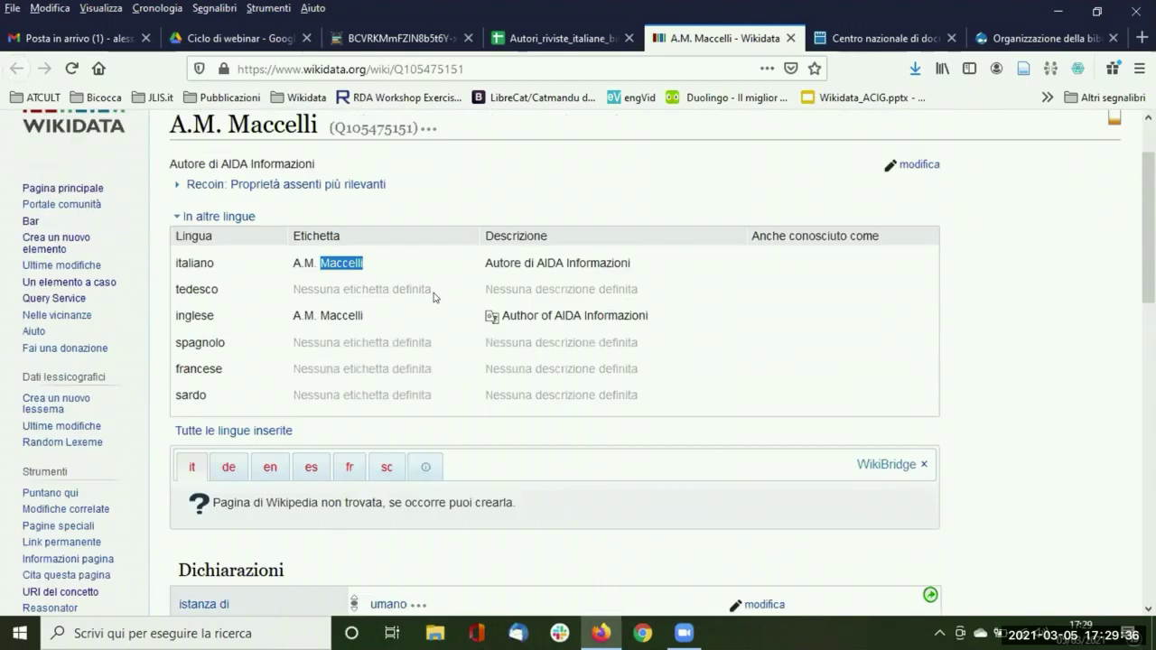
{"action": "scroll", "coordinate": [807, 322], "scroll_direction": "down", "scroll_amount": 1}
{"action": "left_click", "coordinate": [375, 239]}
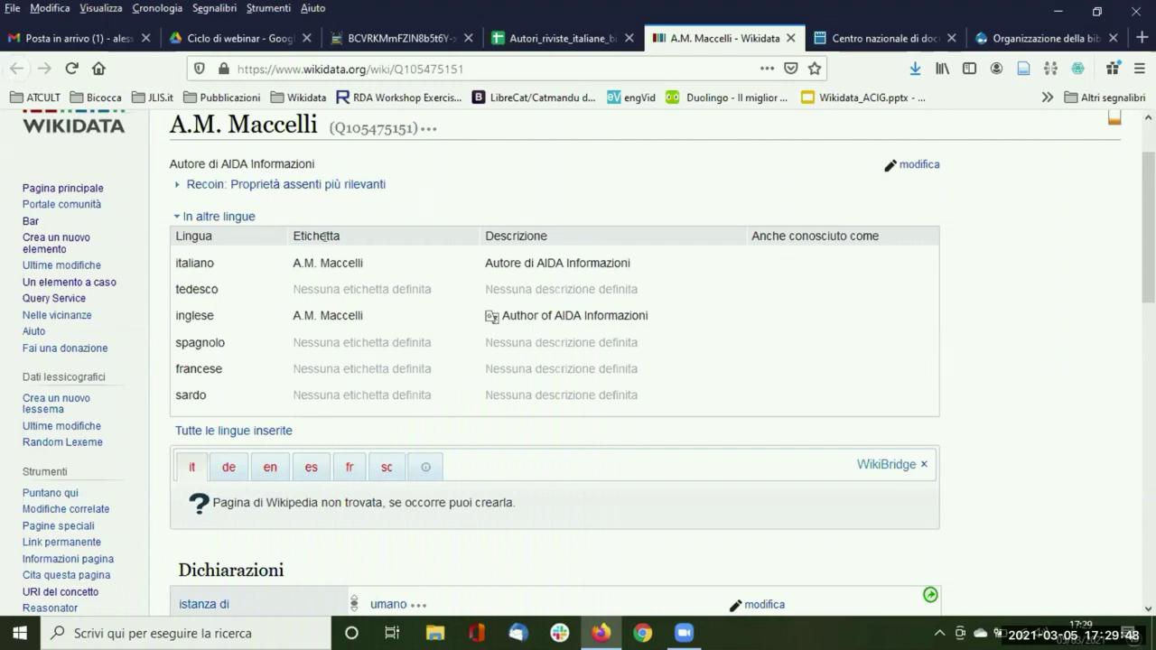
{"action": "scroll", "coordinate": [410, 230], "scroll_direction": "down", "scroll_amount": 4}
{"action": "scroll", "coordinate": [530, 248], "scroll_direction": "up", "scroll_amount": 4}
{"action": "scroll", "coordinate": [411, 230], "scroll_direction": "down", "scroll_amount": 4}
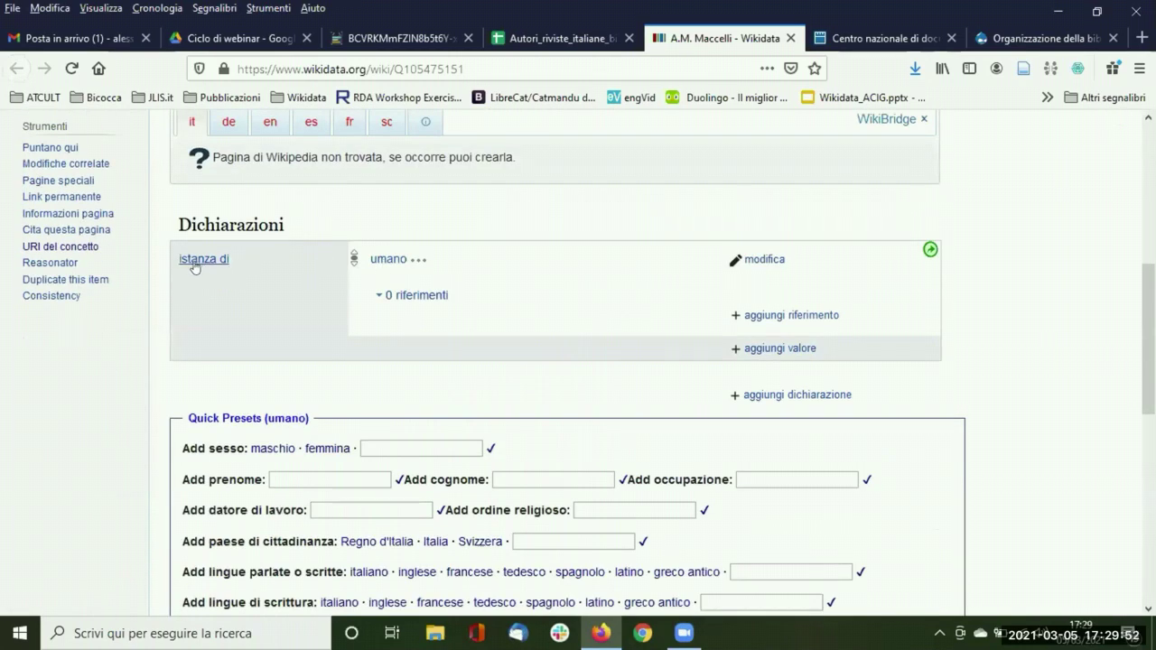
{"action": "scroll", "coordinate": [233, 280], "scroll_direction": "down", "scroll_amount": 1}
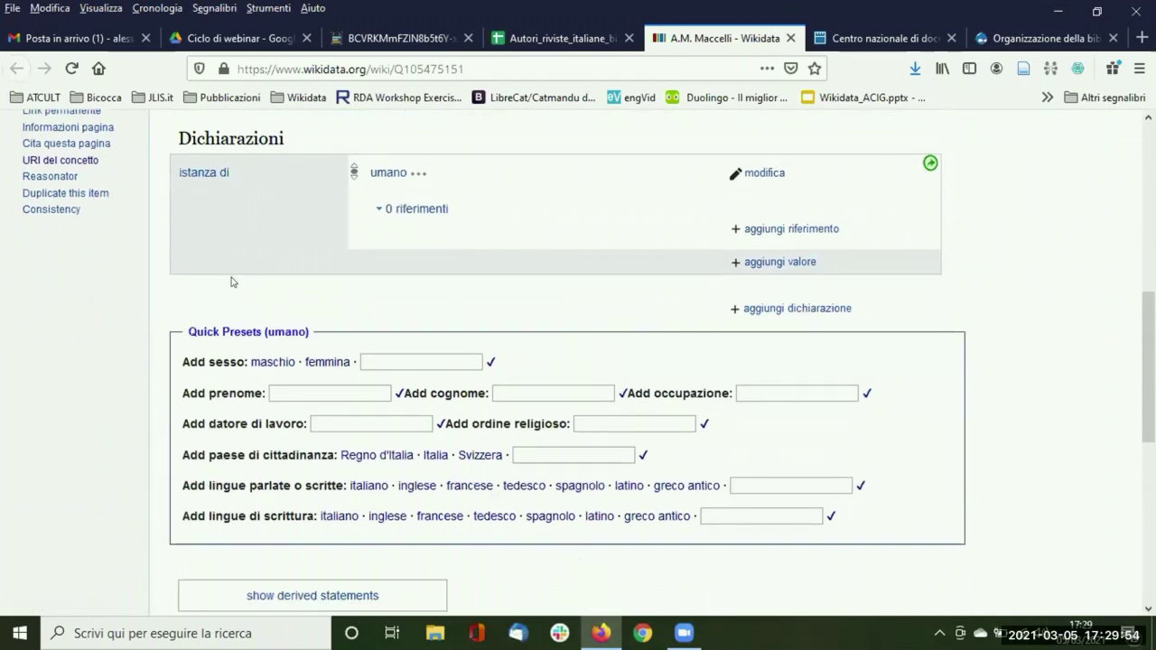
{"action": "scroll", "coordinate": [342, 296], "scroll_direction": "up", "scroll_amount": 5}
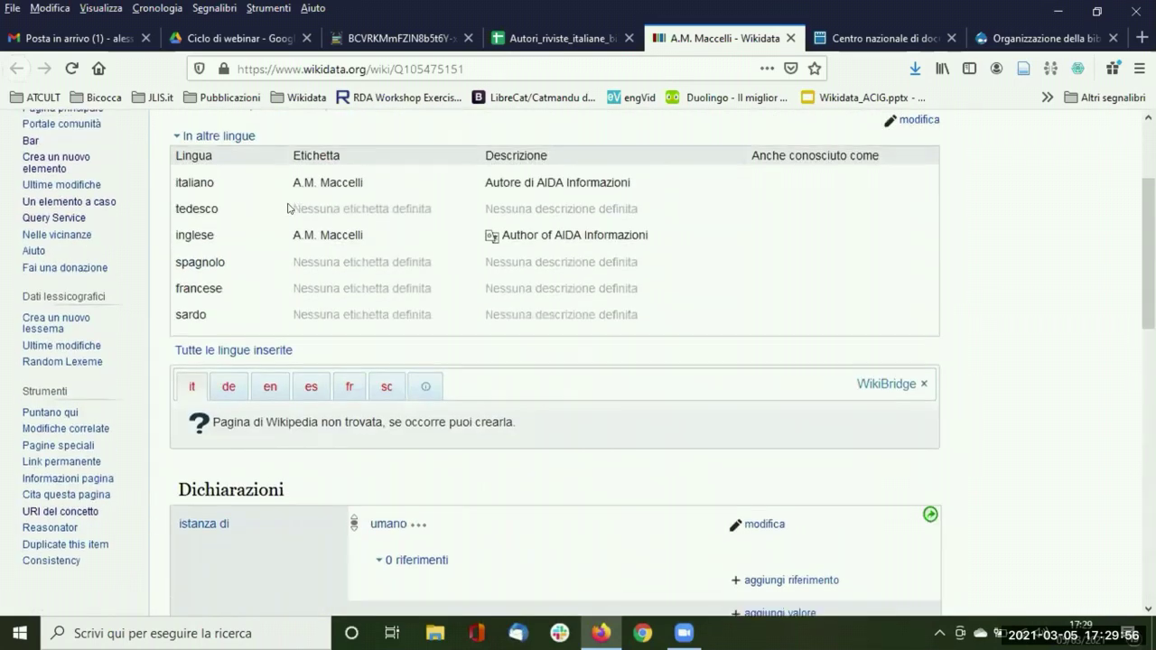
{"action": "scroll", "coordinate": [303, 217], "scroll_direction": "down", "scroll_amount": 1}
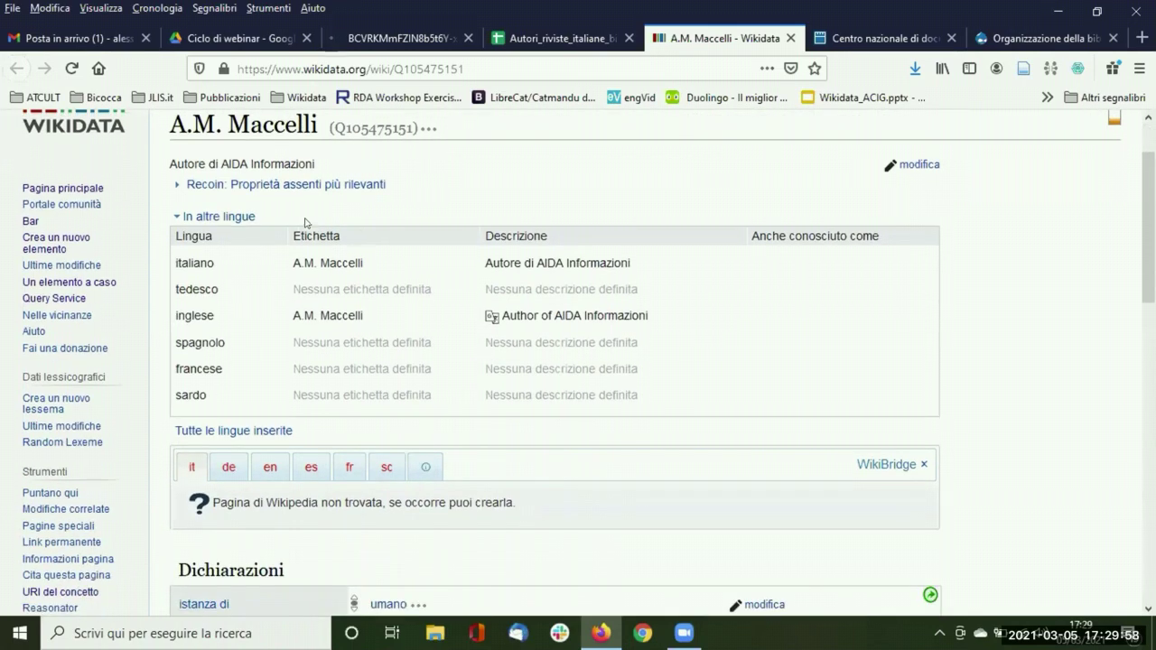
{"action": "scroll", "coordinate": [312, 233], "scroll_direction": "down", "scroll_amount": 2}
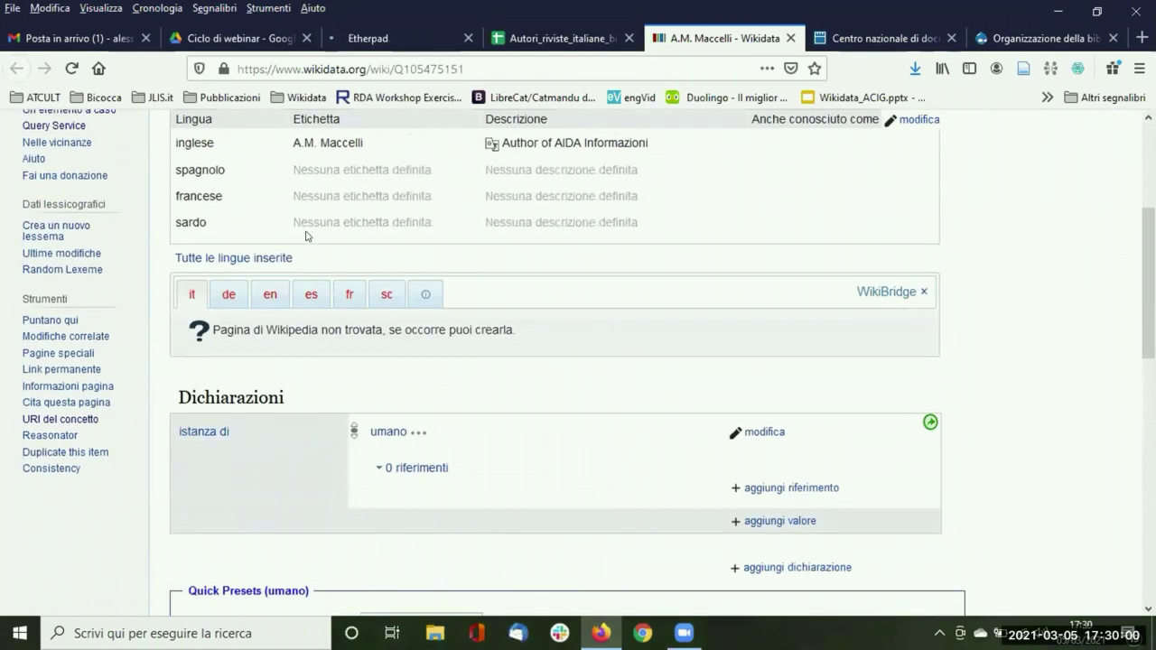
{"action": "scroll", "coordinate": [361, 370], "scroll_direction": "up", "scroll_amount": 2}
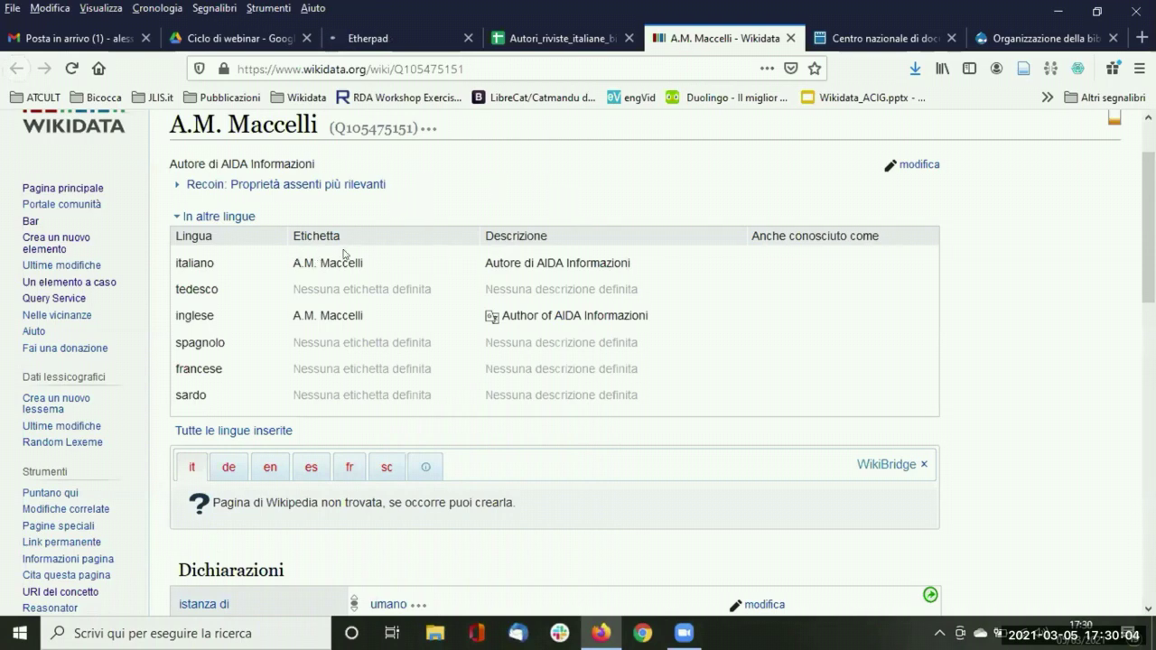
{"action": "scroll", "coordinate": [343, 261], "scroll_direction": "down", "scroll_amount": 5}
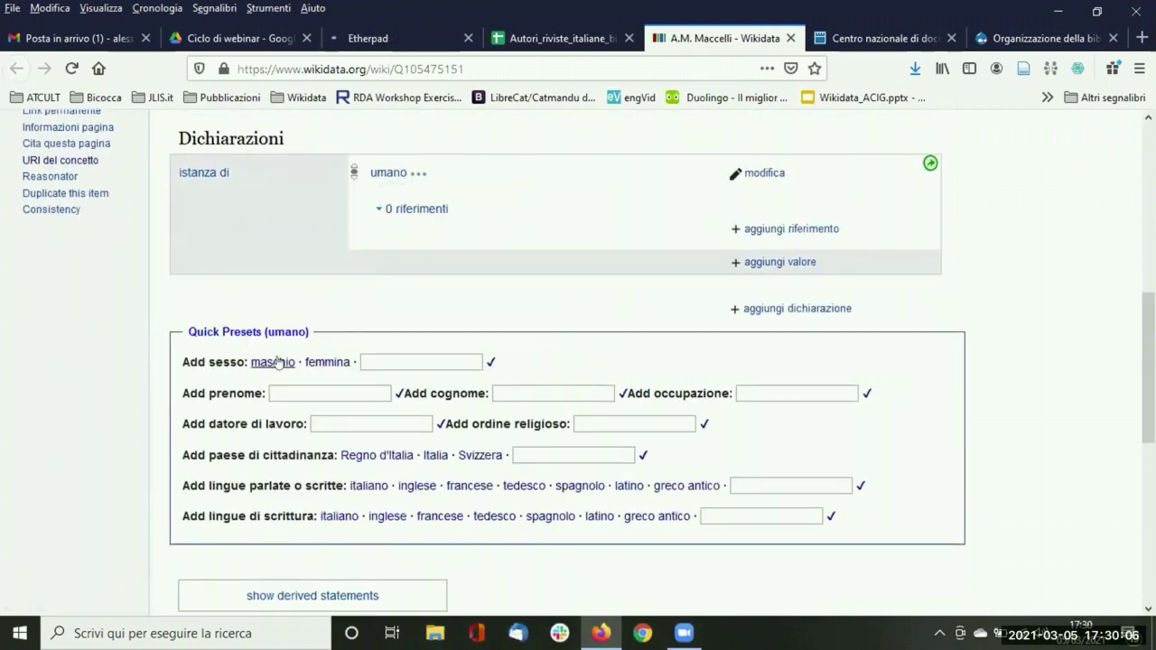
{"action": "left_click", "coordinate": [317, 361]}
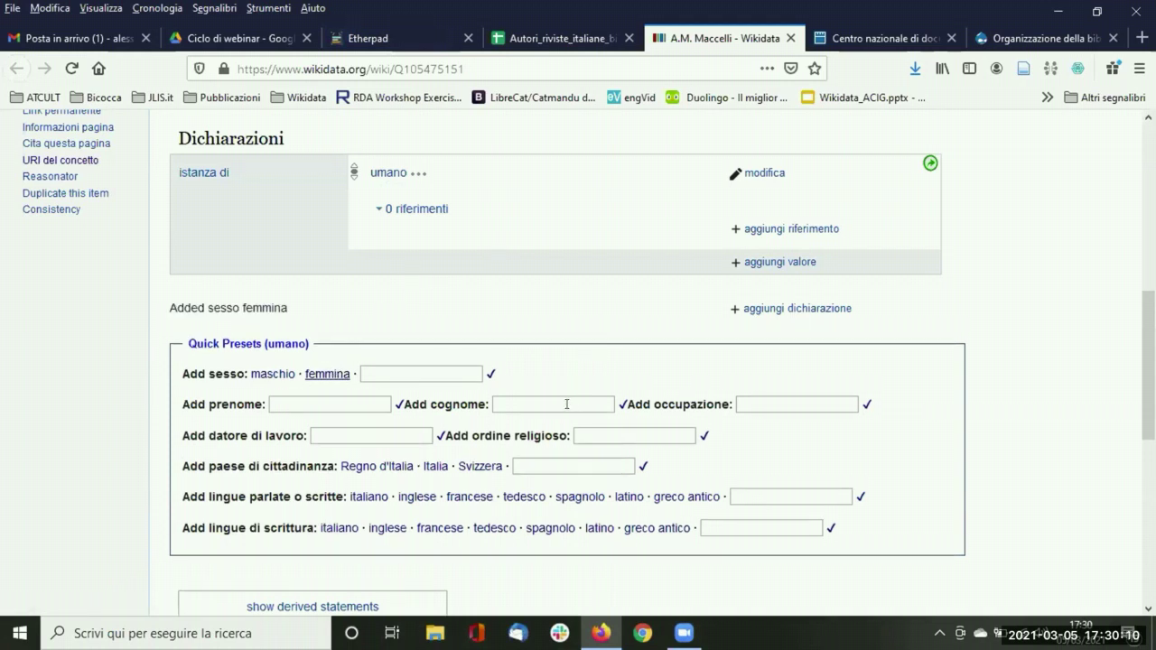
{"action": "left_click", "coordinate": [291, 399]}
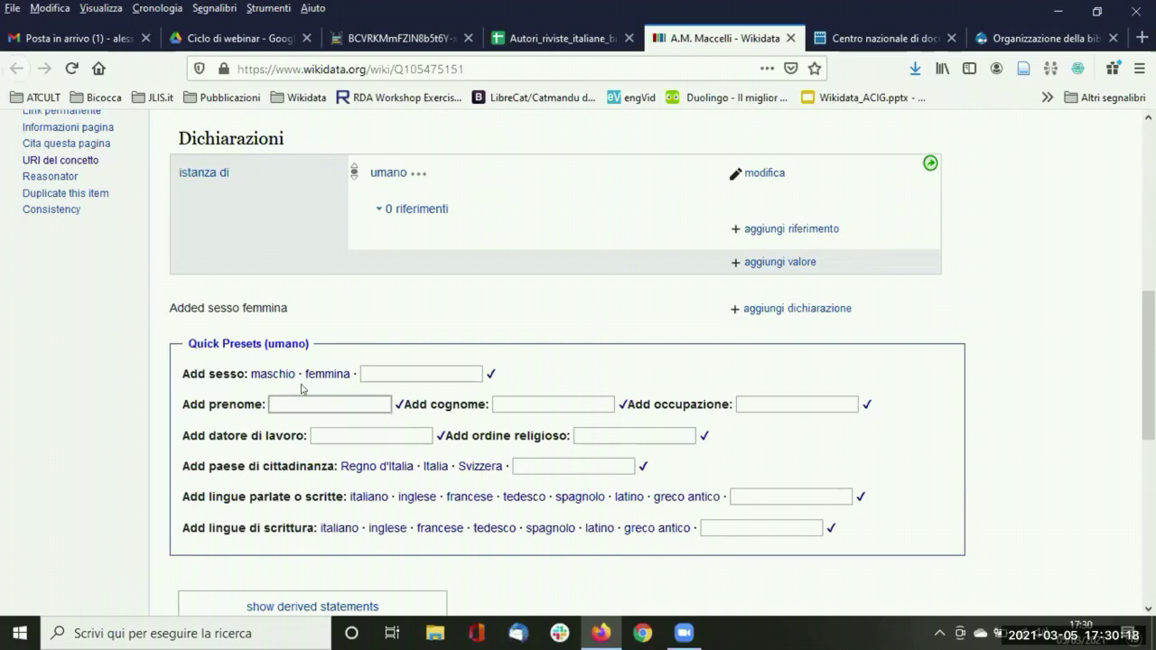
{"action": "scroll", "coordinate": [303, 380], "scroll_direction": "up", "scroll_amount": 5}
{"action": "left_click_drag", "start_coordinate": [292, 257], "coordinate": [311, 257]}
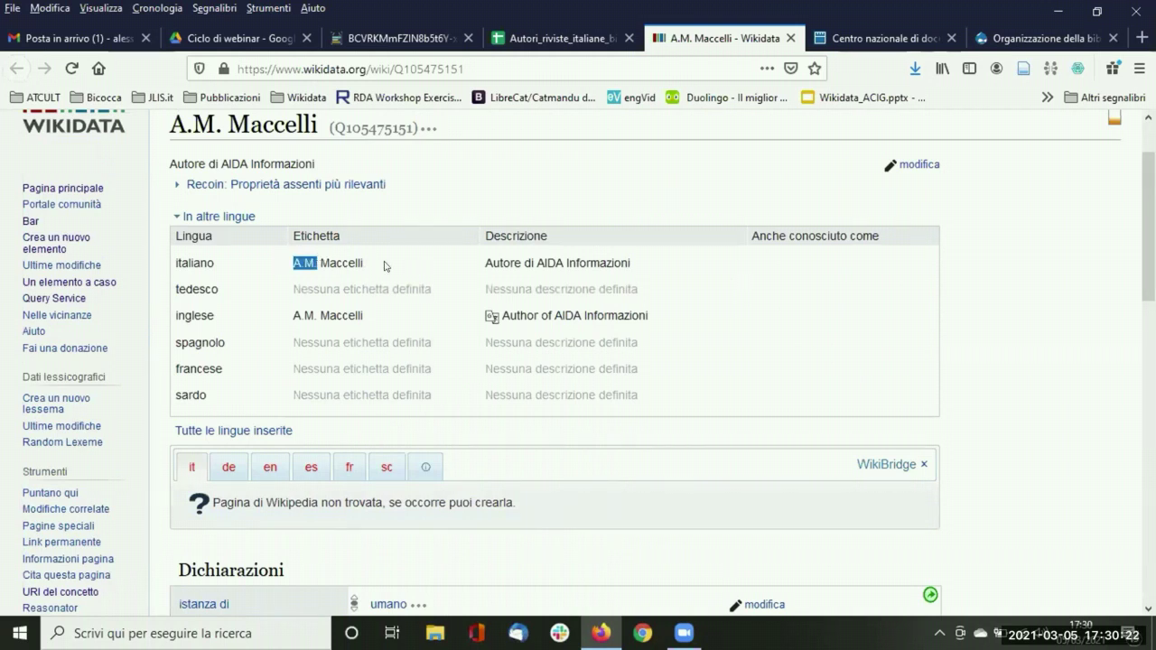
{"action": "left_click_drag", "start_coordinate": [321, 263], "coordinate": [368, 262]}
{"action": "key", "text": "ctrl+c"}
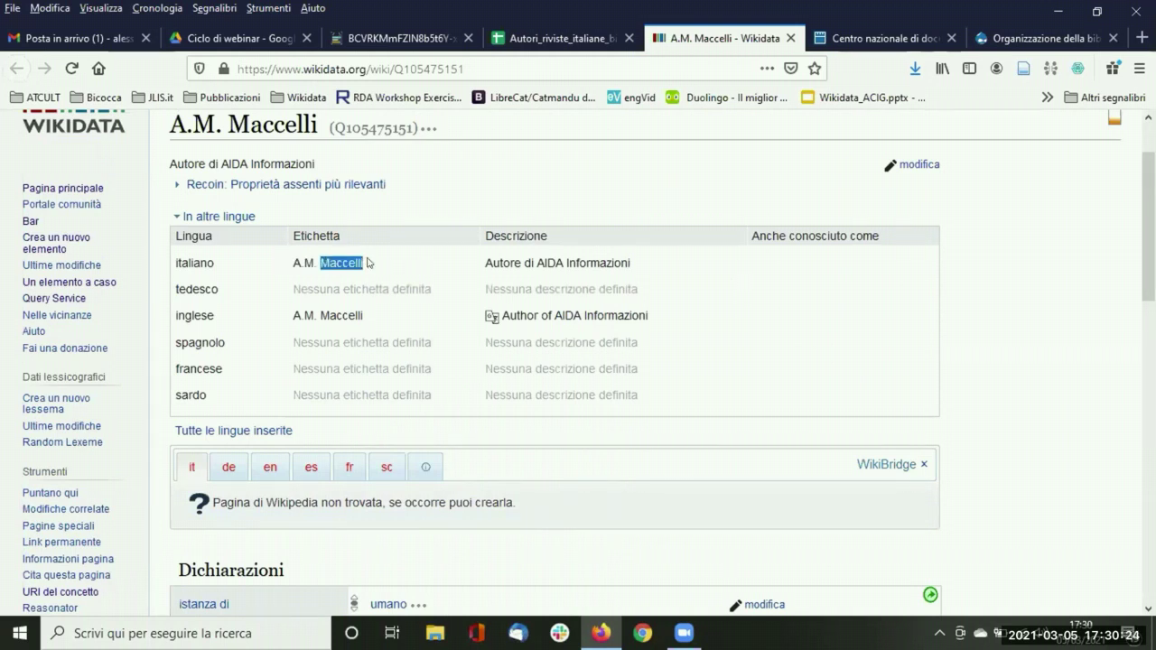
{"action": "scroll", "coordinate": [524, 298], "scroll_direction": "down", "scroll_amount": 6}
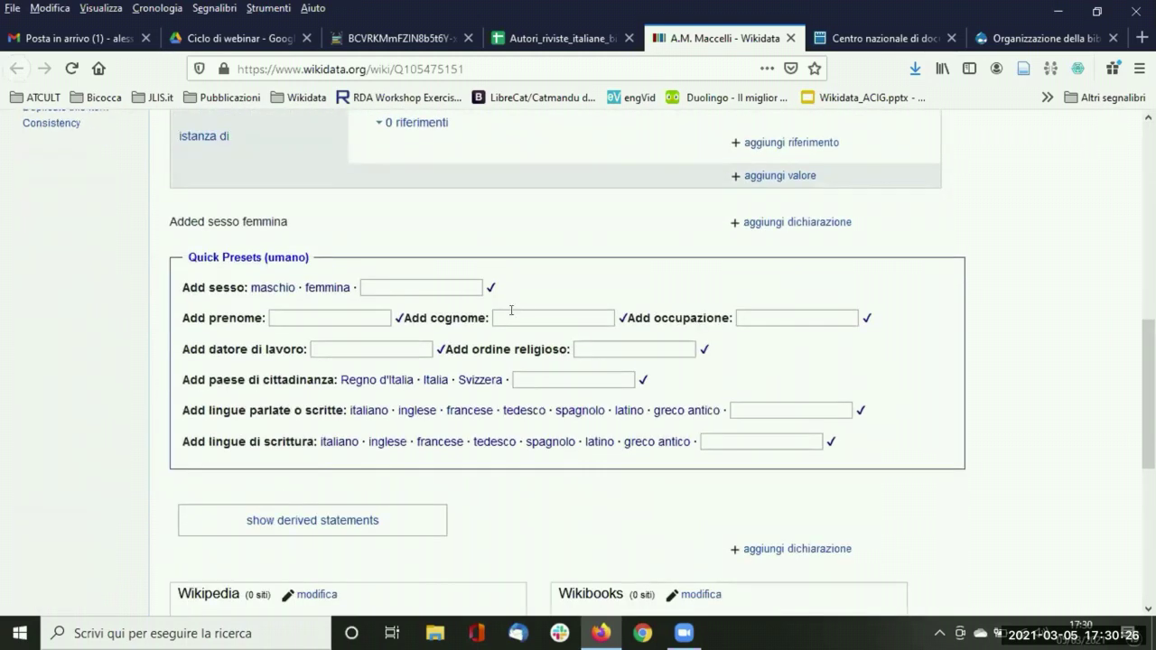
Paste Maccelli into Add cognome, pick the family-name suggestion, and reload the item with F5.
{"action": "left_click", "coordinate": [524, 317]}
{"action": "key", "text": "ctrl+v"}
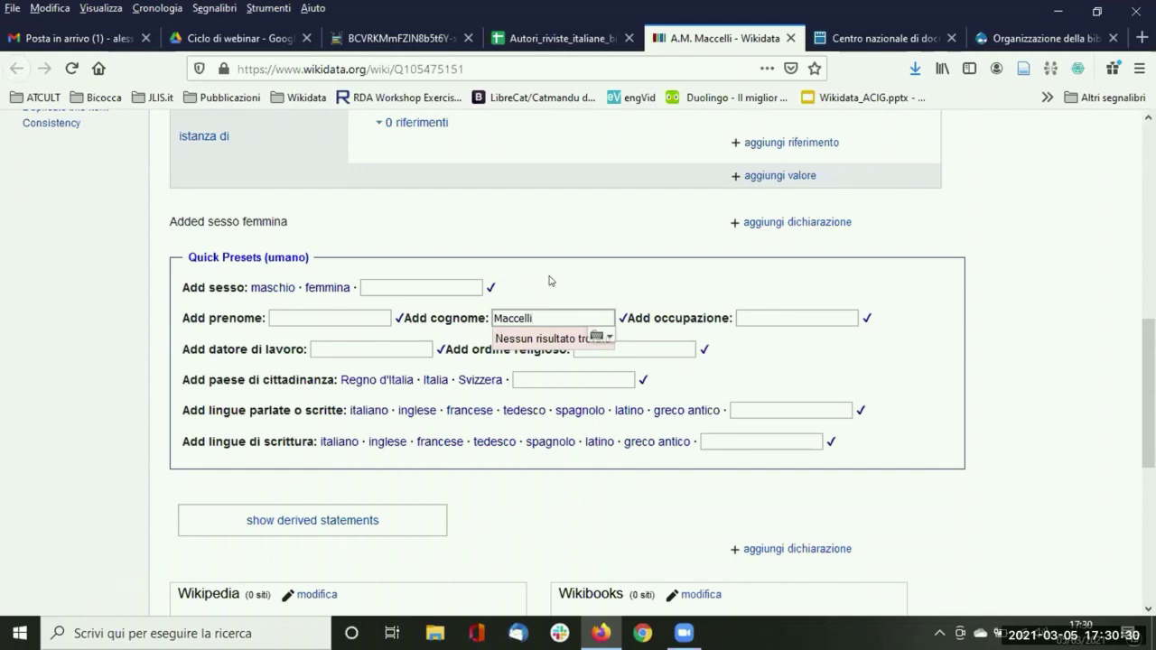
{"action": "double_click", "coordinate": [533, 316]}
{"action": "key", "text": "ctrl+c"}
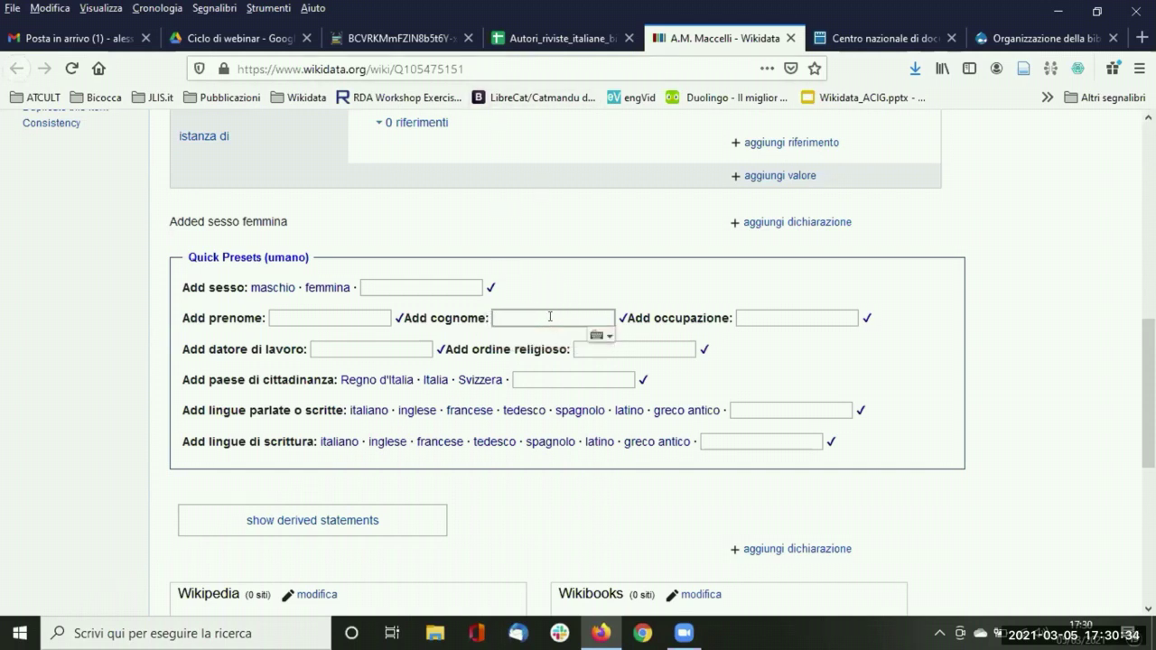
{"action": "left_click", "coordinate": [475, 68]}
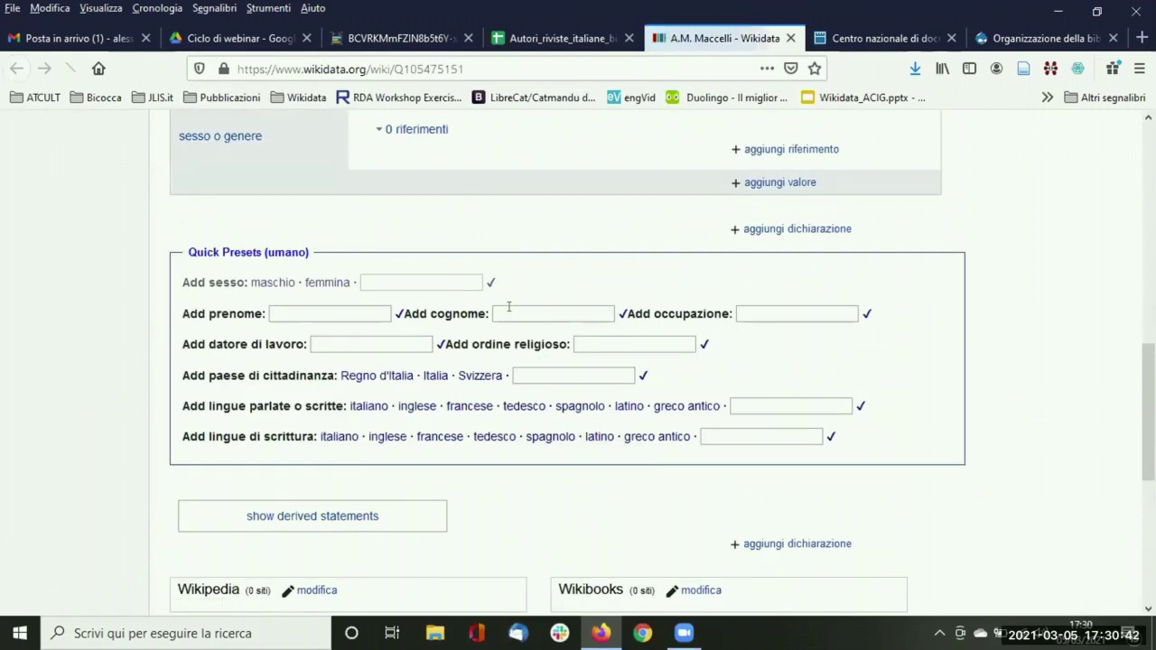
{"action": "left_click", "coordinate": [509, 309]}
{"action": "key", "text": "ctrl+v"}
{"action": "left_click", "coordinate": [517, 331]}
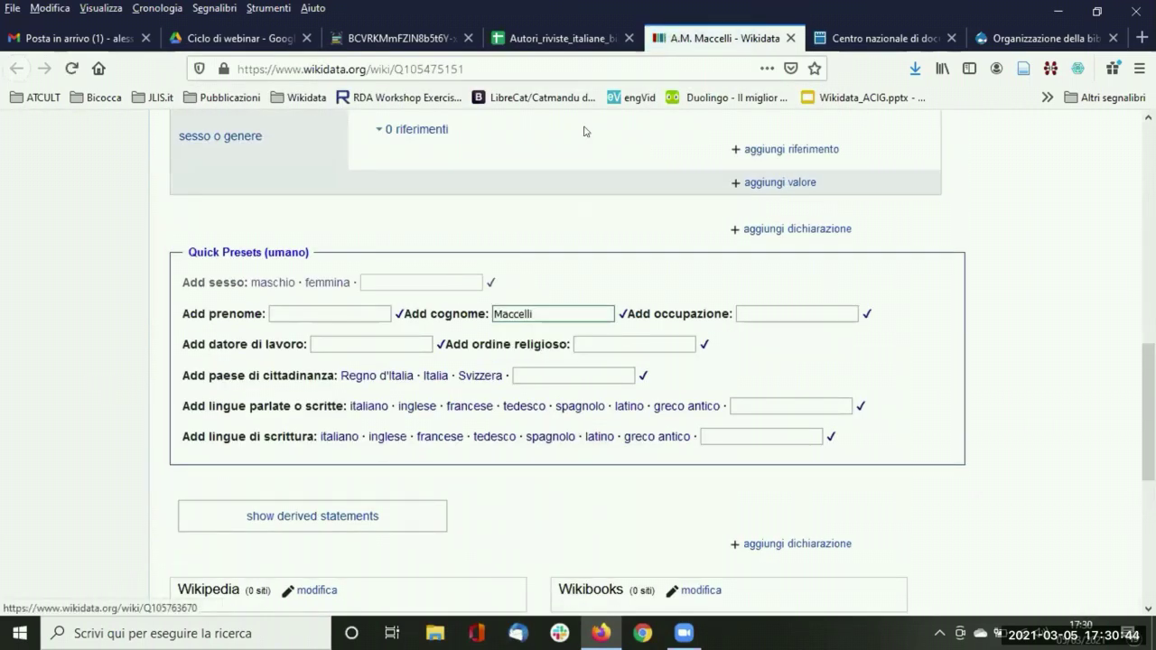
{"action": "left_click", "coordinate": [523, 71]}
{"action": "key", "text": "F5"}
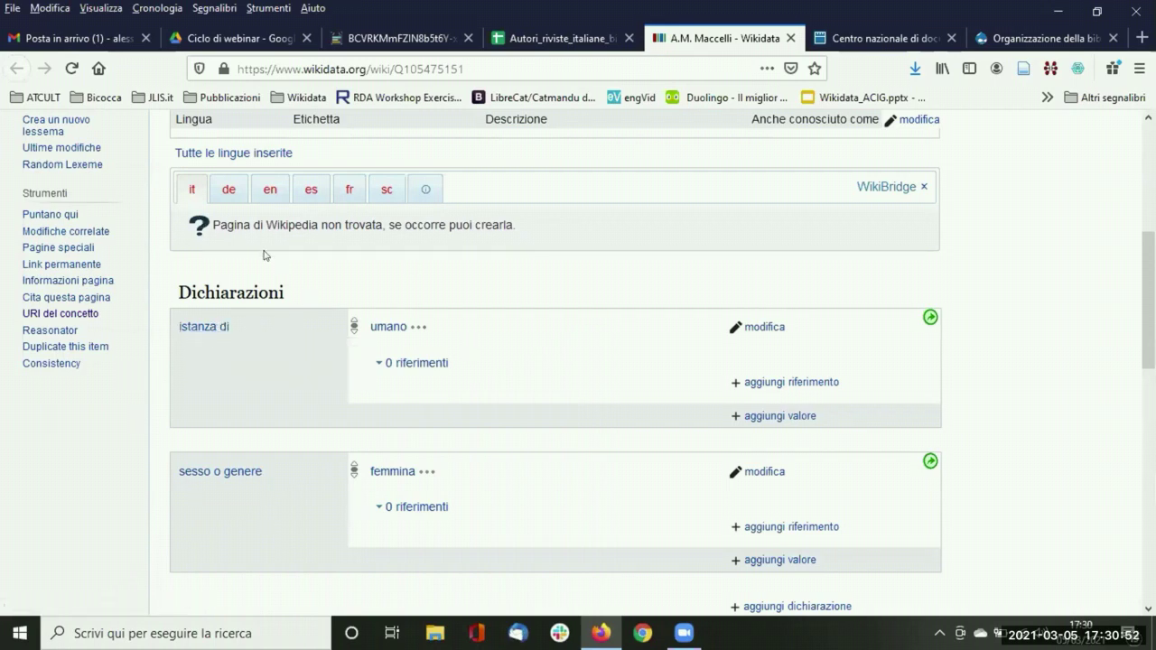
Type Maccelli again in Add cognome and pick the Maccelli family-name suggestion.
{"action": "scroll", "coordinate": [414, 266], "scroll_direction": "down", "scroll_amount": 2}
{"action": "scroll", "coordinate": [473, 386], "scroll_direction": "up", "scroll_amount": 5}
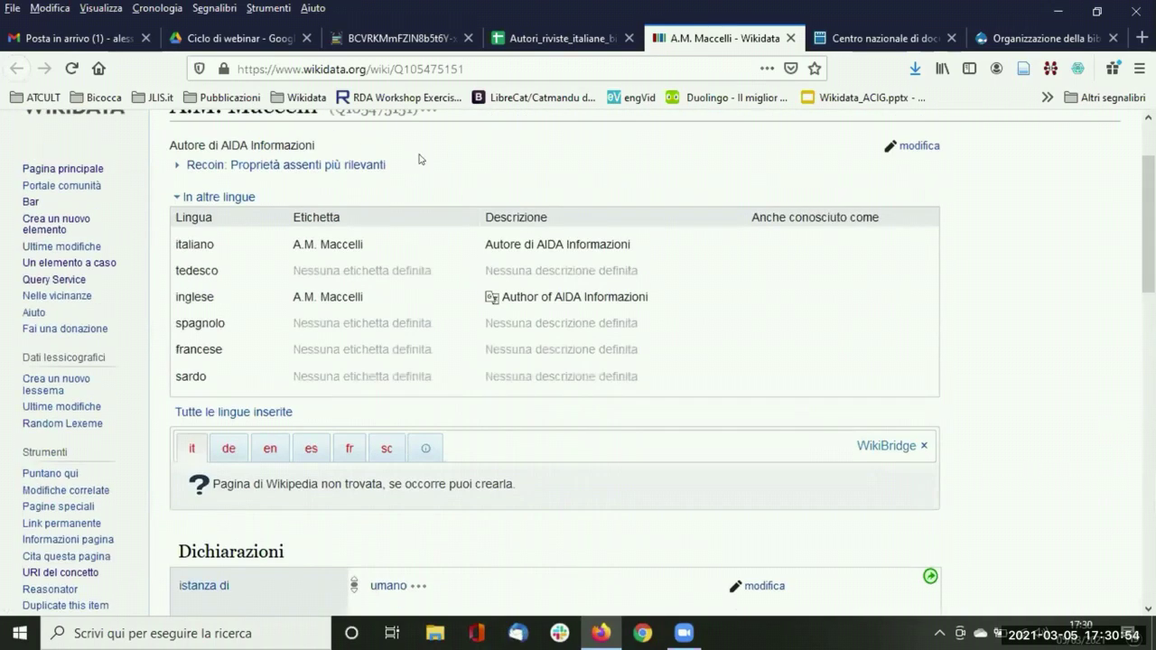
{"action": "left_click", "coordinate": [492, 70]}
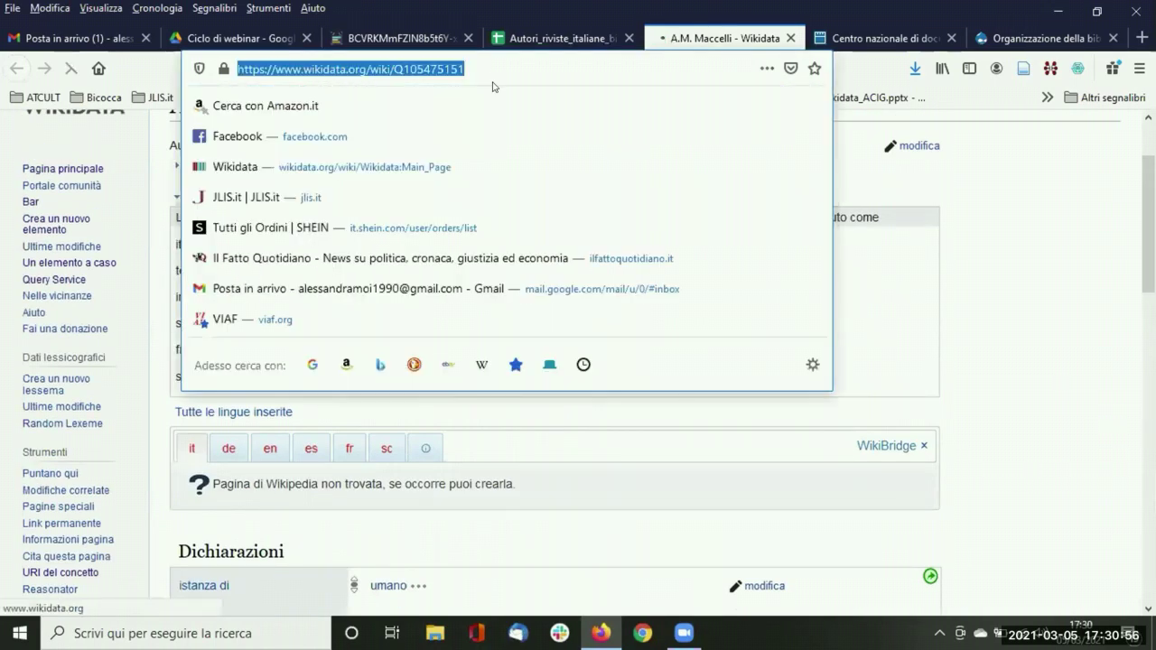
{"action": "scroll", "coordinate": [545, 473], "scroll_direction": "down", "scroll_amount": 3}
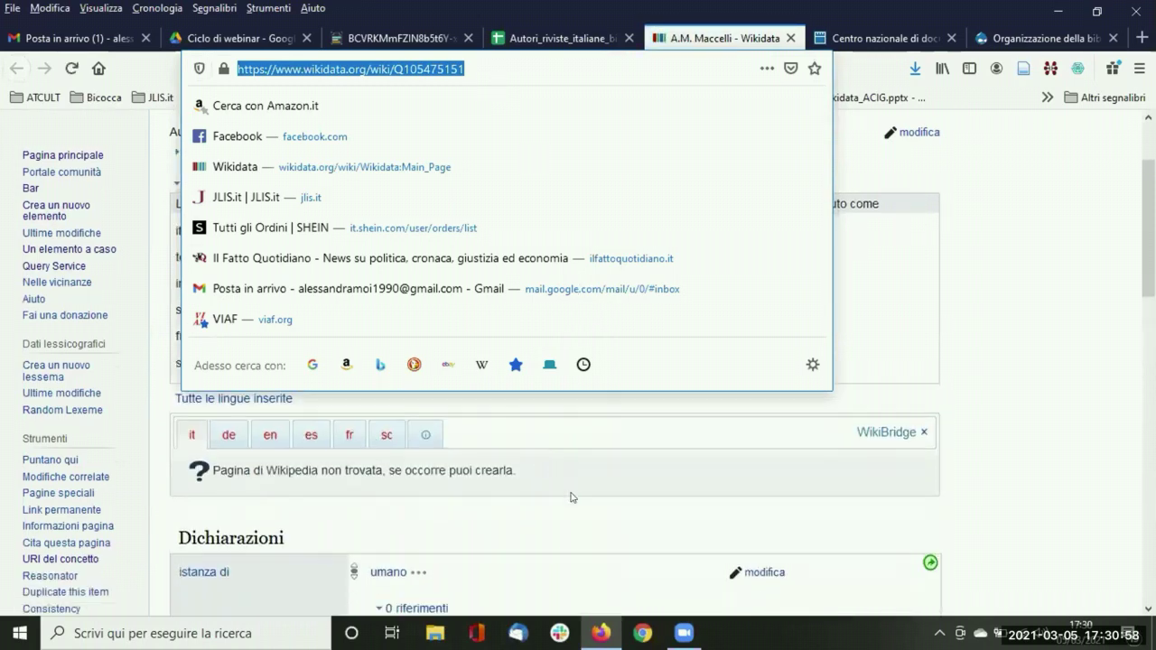
{"action": "left_click", "coordinate": [496, 455]}
{"action": "scroll", "coordinate": [529, 360], "scroll_direction": "down", "scroll_amount": 3}
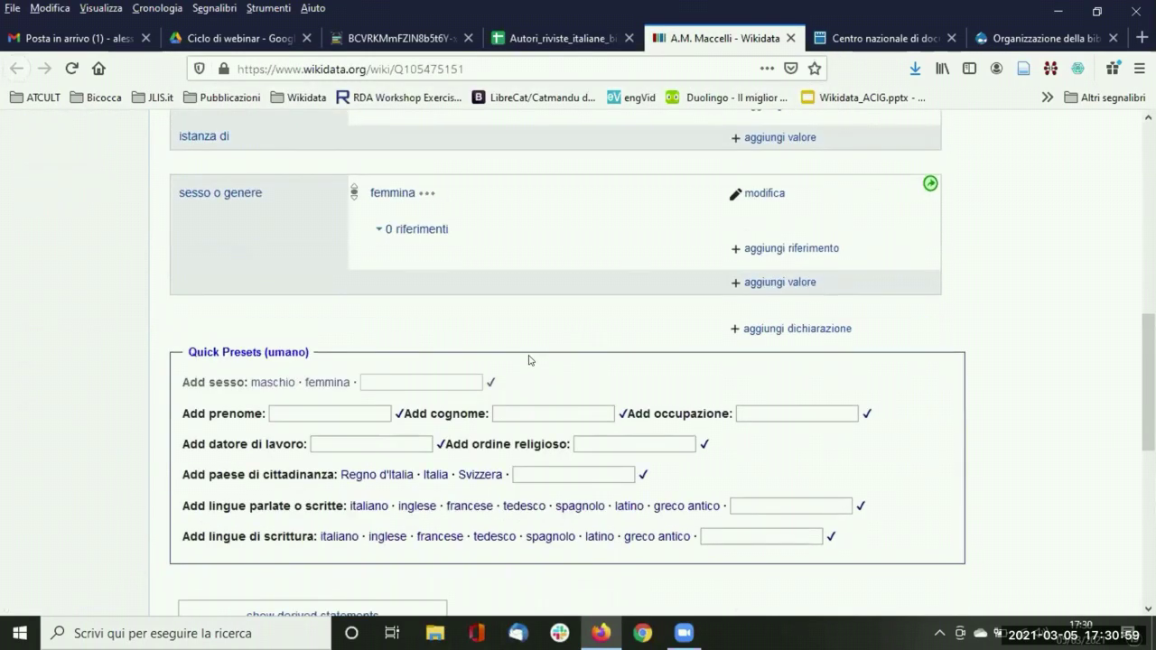
{"action": "left_click", "coordinate": [512, 412]}
{"action": "type", "text": "Maccelli"}
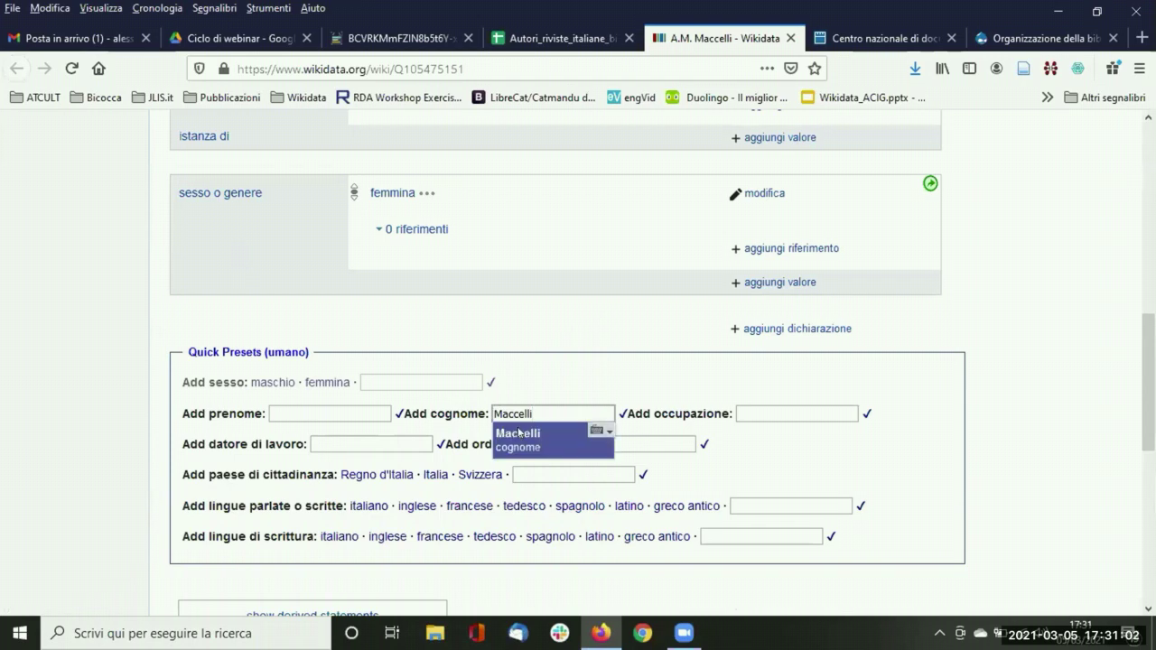
{"action": "left_click", "coordinate": [519, 439]}
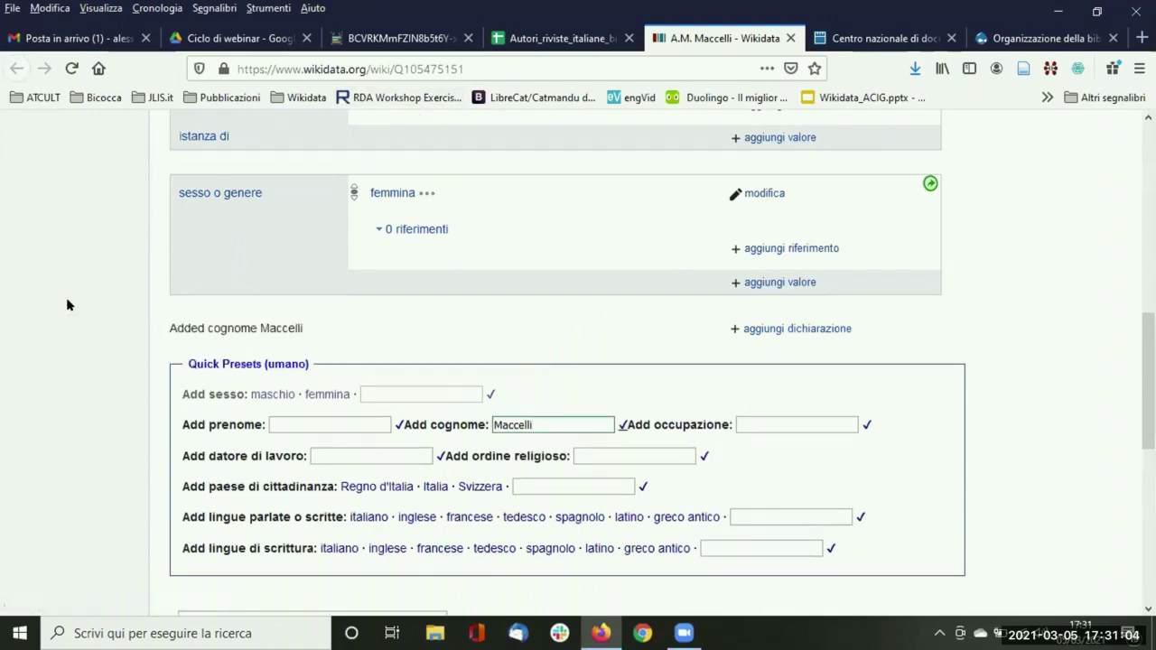
Reload the A.M. Maccelli item page and highlight its title.
{"action": "left_click", "coordinate": [452, 70]}
{"action": "key", "text": "Return"}
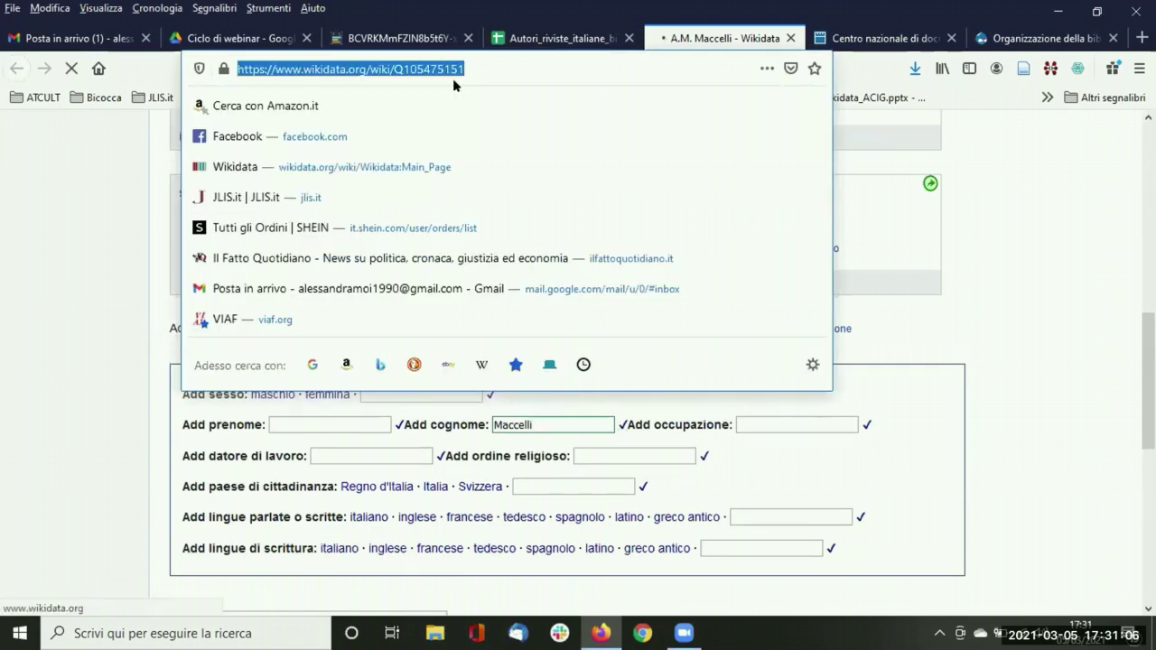
{"action": "scroll", "coordinate": [501, 336], "scroll_direction": "up", "scroll_amount": 10}
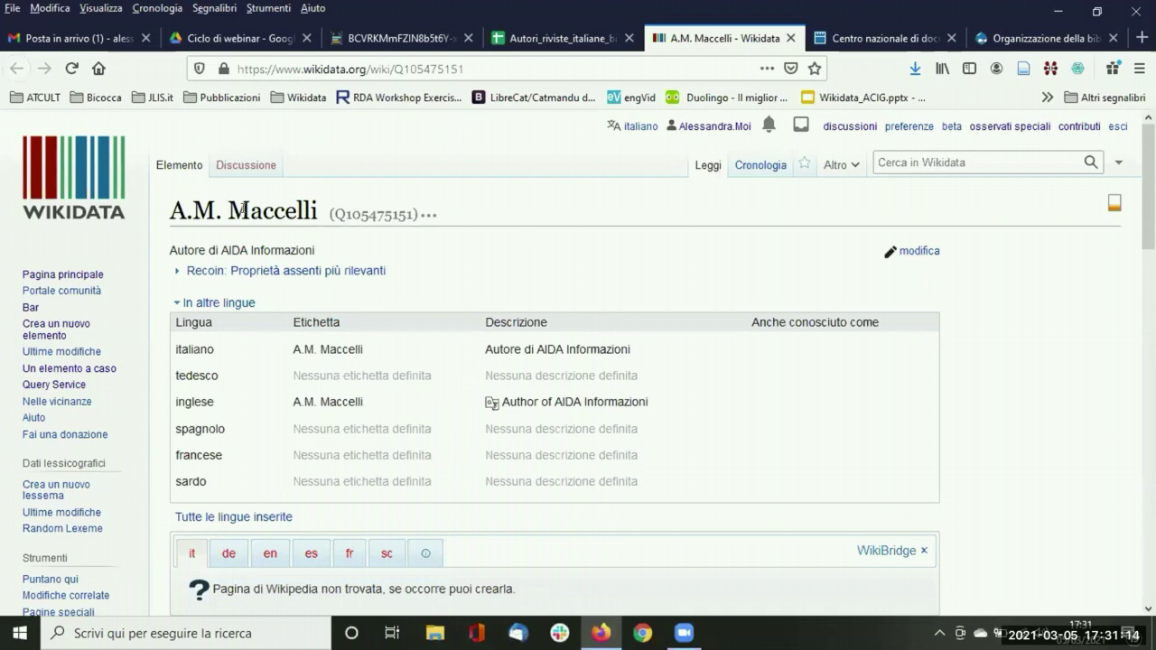
{"action": "left_click_drag", "start_coordinate": [228, 210], "coordinate": [317, 209]}
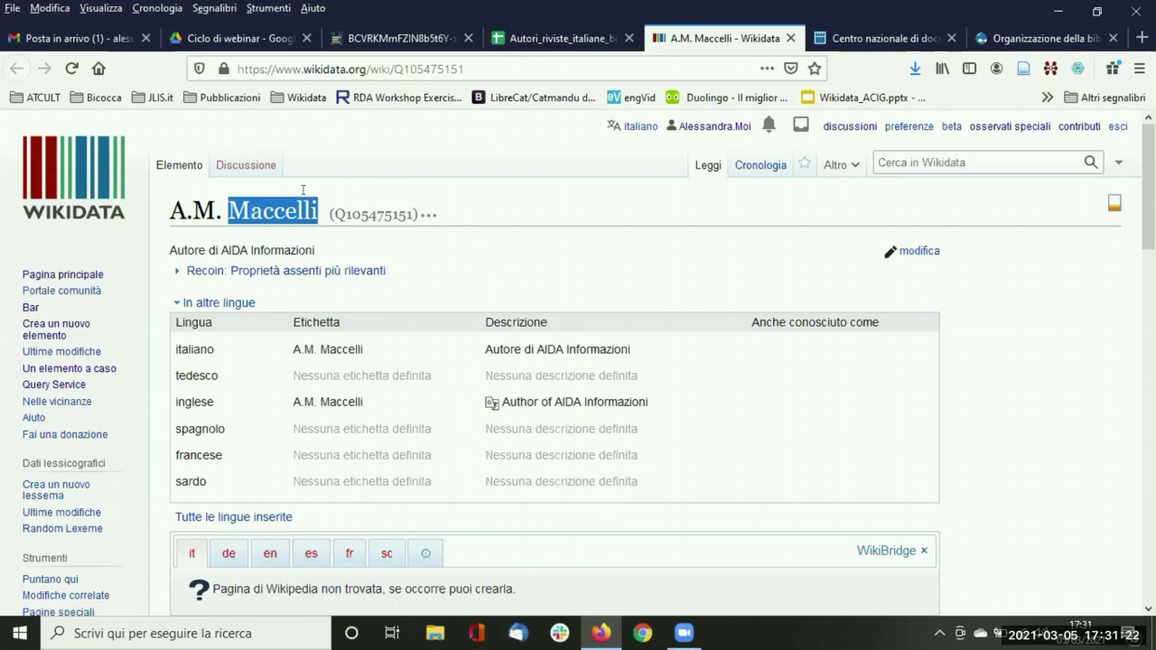
{"action": "left_click_drag", "start_coordinate": [169, 200], "coordinate": [318, 208]}
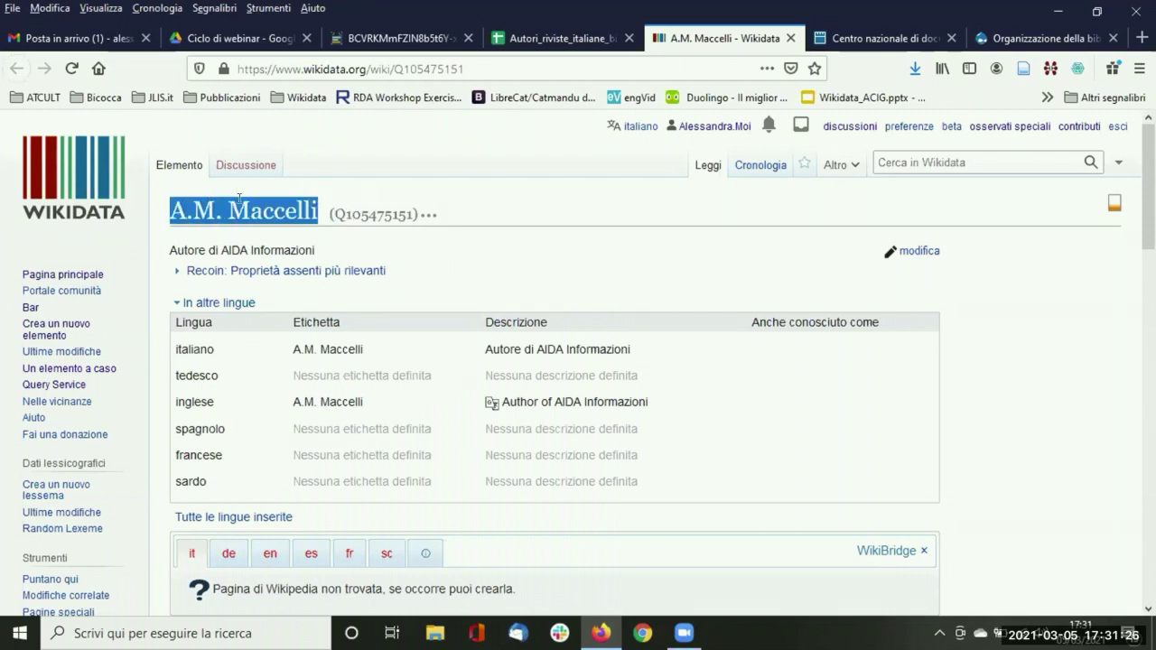
Scroll through the item, checking the AIDA Informazioni description and the new Maccelli family-name statement.
{"action": "scroll", "coordinate": [313, 253], "scroll_direction": "down", "scroll_amount": 4}
{"action": "scroll", "coordinate": [320, 292], "scroll_direction": "up", "scroll_amount": 4}
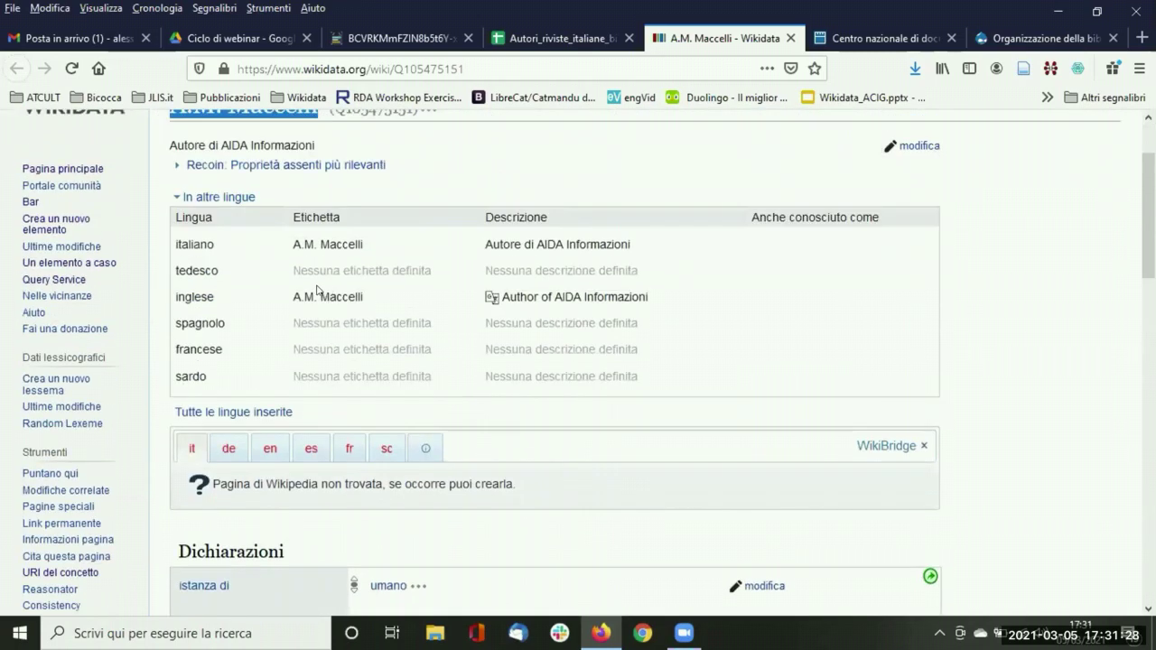
{"action": "scroll", "coordinate": [470, 332], "scroll_direction": "up", "scroll_amount": 1}
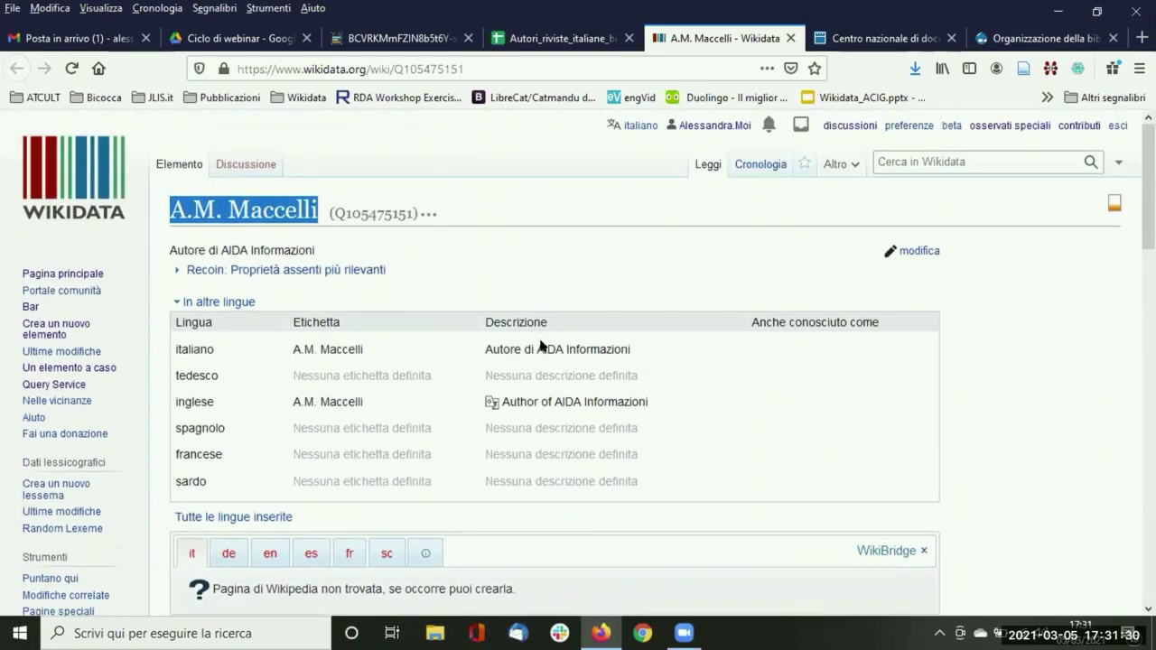
{"action": "left_click_drag", "start_coordinate": [537, 349], "coordinate": [631, 352]}
{"action": "left_click", "coordinate": [551, 348]}
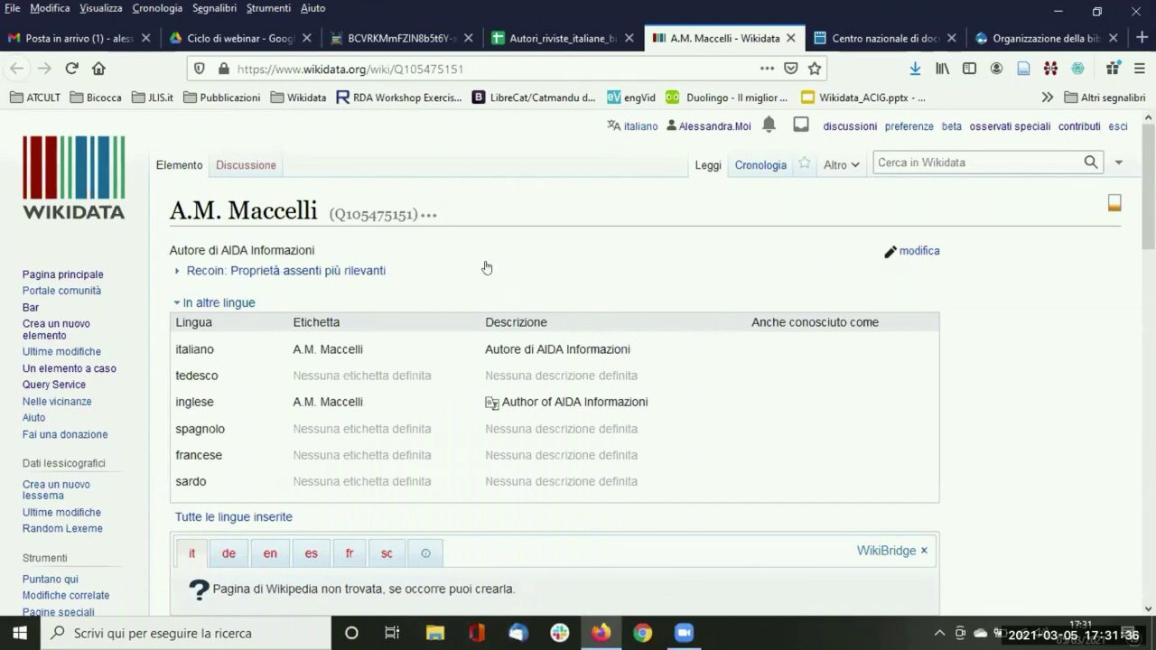
{"action": "scroll", "coordinate": [521, 266], "scroll_direction": "down", "scroll_amount": 3}
{"action": "scroll", "coordinate": [549, 250], "scroll_direction": "up", "scroll_amount": 1}
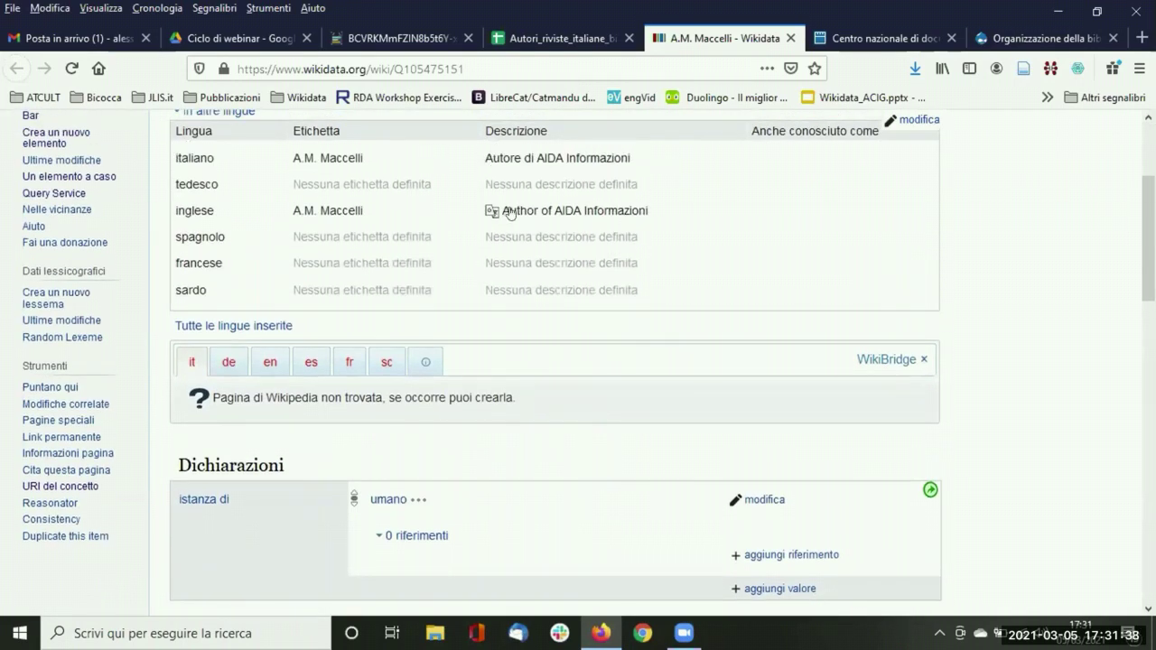
{"action": "scroll", "coordinate": [198, 287], "scroll_direction": "down", "scroll_amount": 4}
{"action": "scroll", "coordinate": [196, 294], "scroll_direction": "down", "scroll_amount": 5}
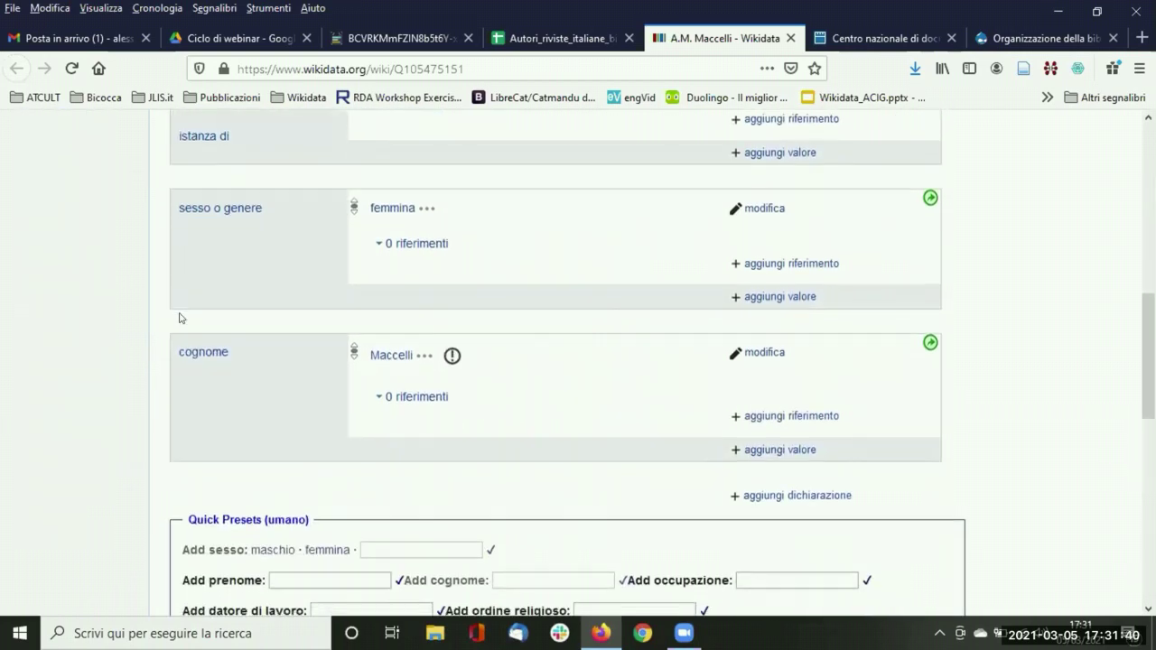
{"action": "scroll", "coordinate": [124, 365], "scroll_direction": "down", "scroll_amount": 3}
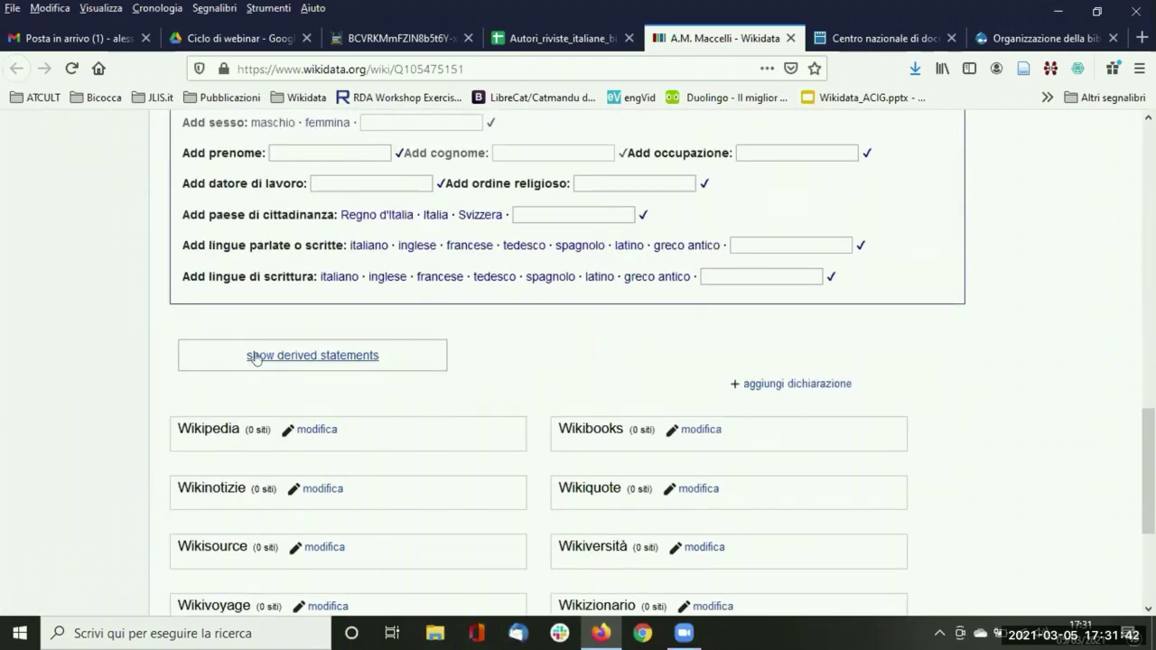
Go to the authored article's item and follow its digital.casalini.it URL to Torrossa.
{"action": "left_click", "coordinate": [346, 356]}
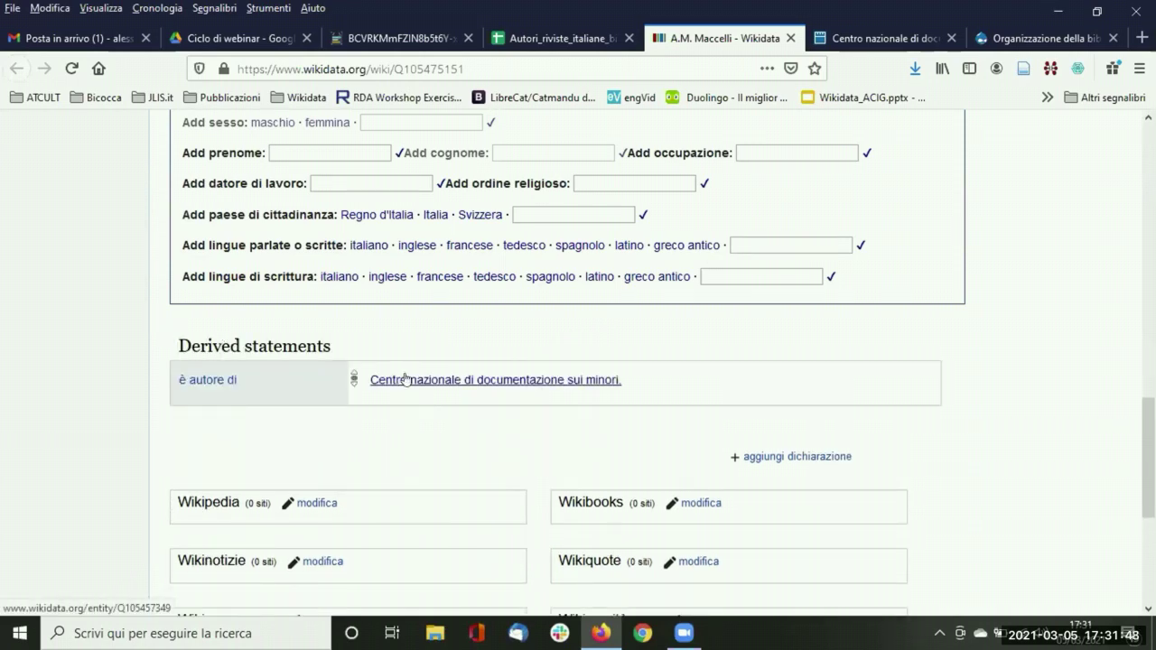
{"action": "left_click", "coordinate": [407, 380]}
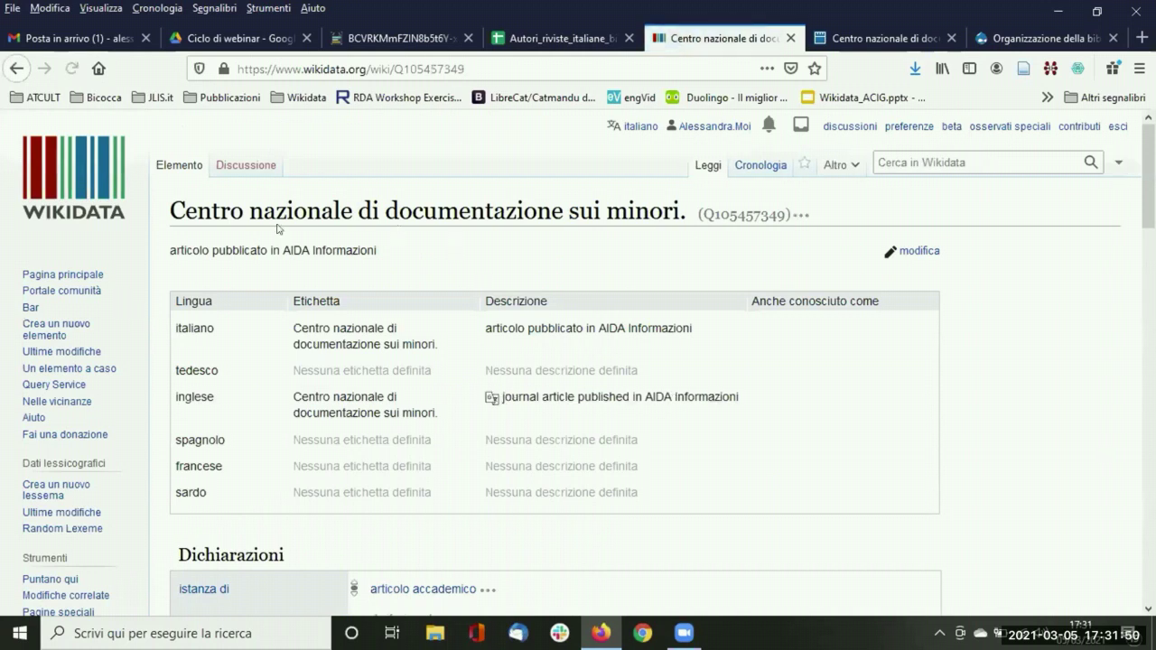
{"action": "left_click_drag", "start_coordinate": [169, 211], "coordinate": [679, 211]}
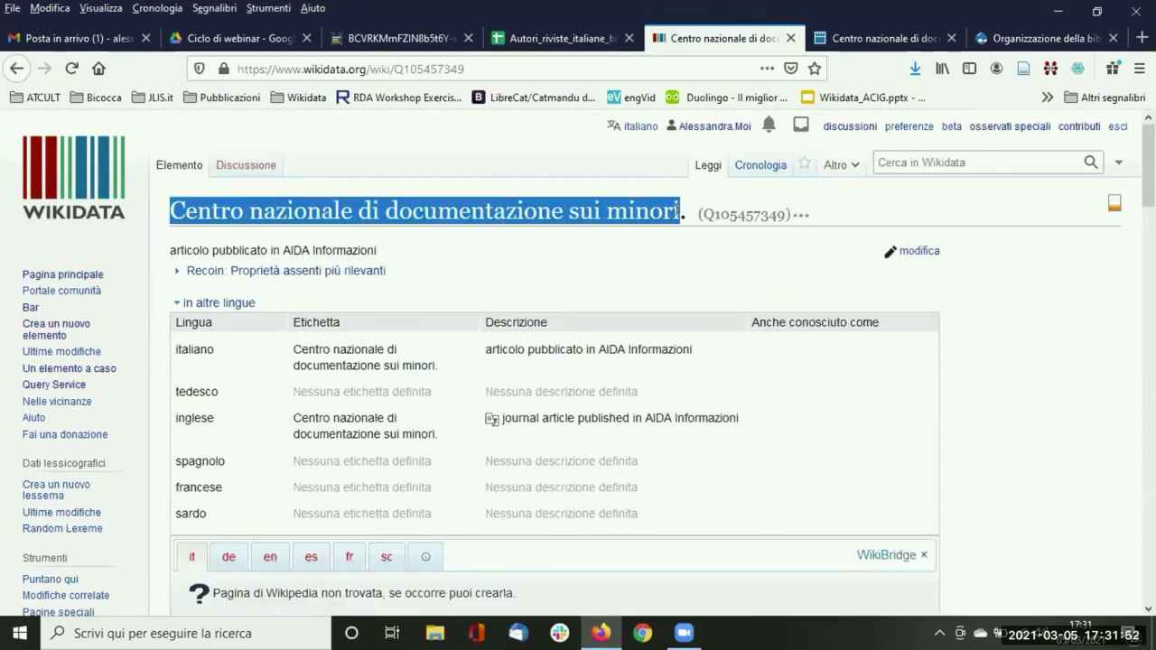
{"action": "left_click", "coordinate": [348, 212]}
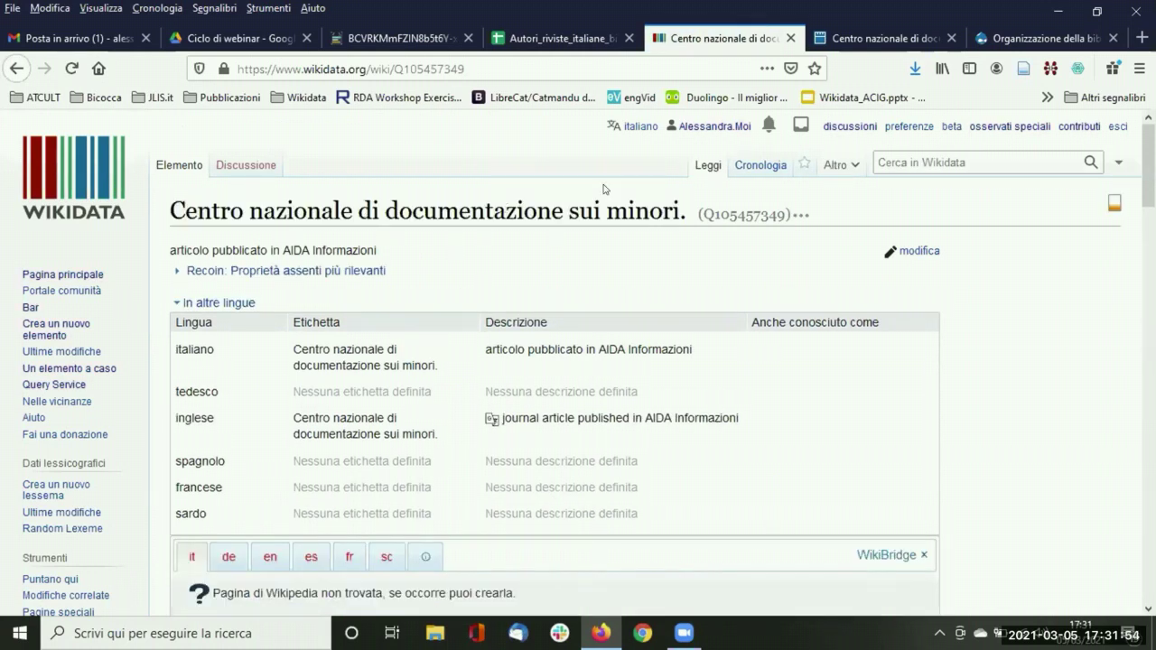
{"action": "scroll", "coordinate": [454, 184], "scroll_direction": "down", "scroll_amount": 6}
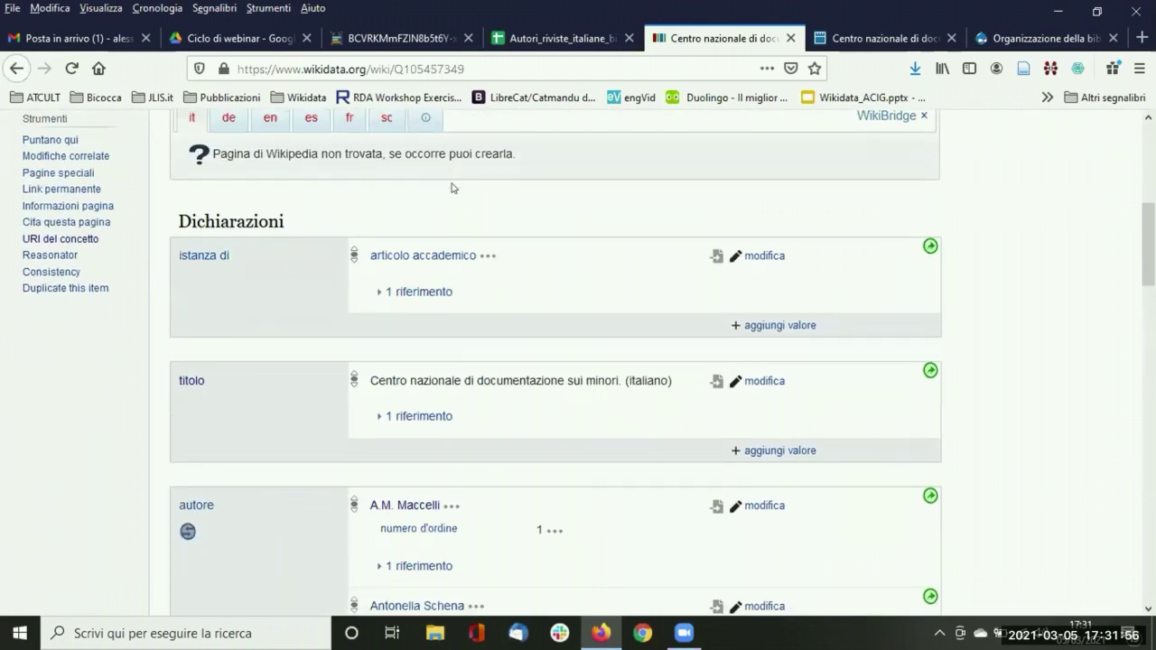
{"action": "scroll", "coordinate": [452, 188], "scroll_direction": "down", "scroll_amount": 5}
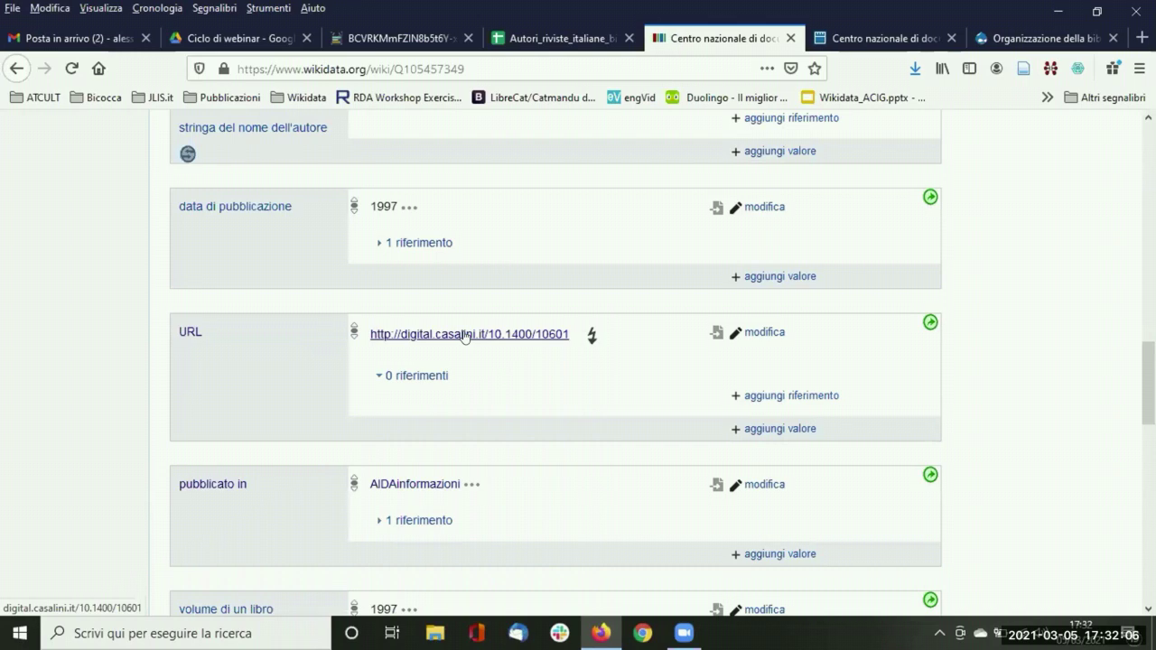
{"action": "left_click", "coordinate": [465, 336]}
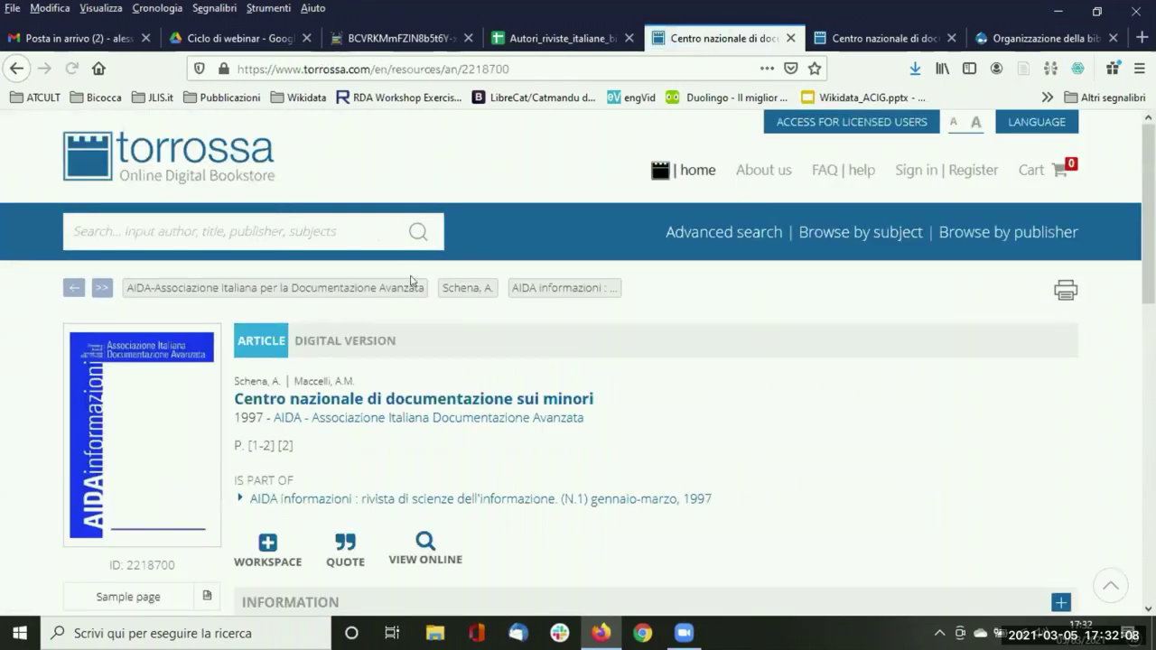
View the Torrossa article's sample page to read the authors' full names and institute.
{"action": "scroll", "coordinate": [576, 291], "scroll_direction": "down", "scroll_amount": 3}
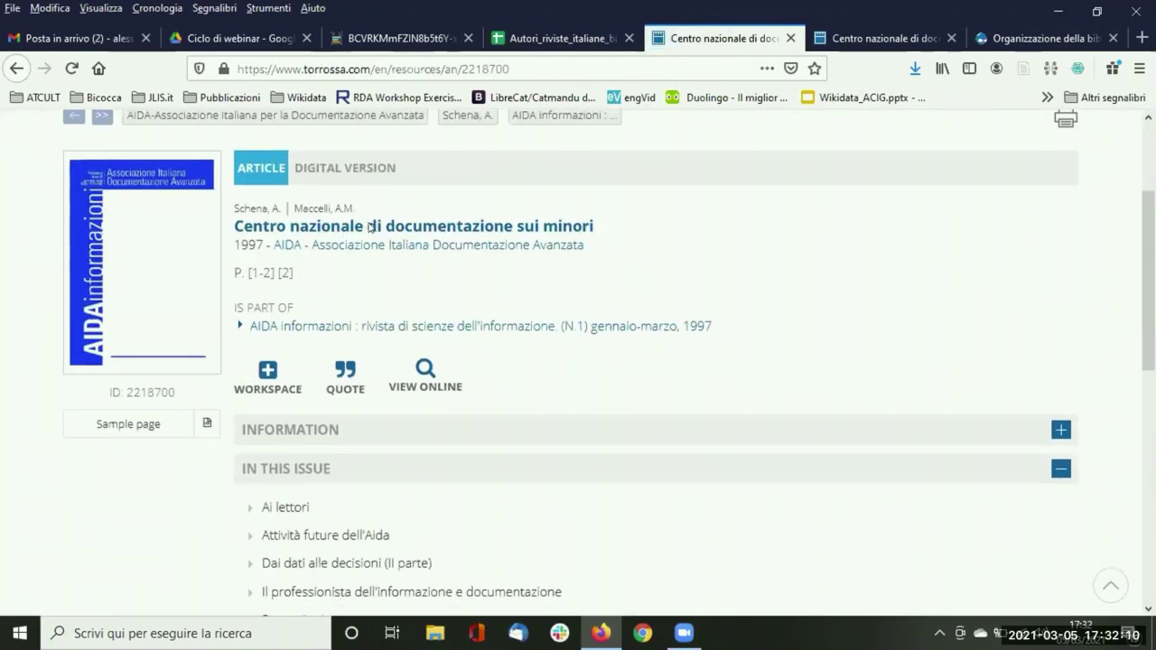
{"action": "scroll", "coordinate": [181, 262], "scroll_direction": "up", "scroll_amount": 3}
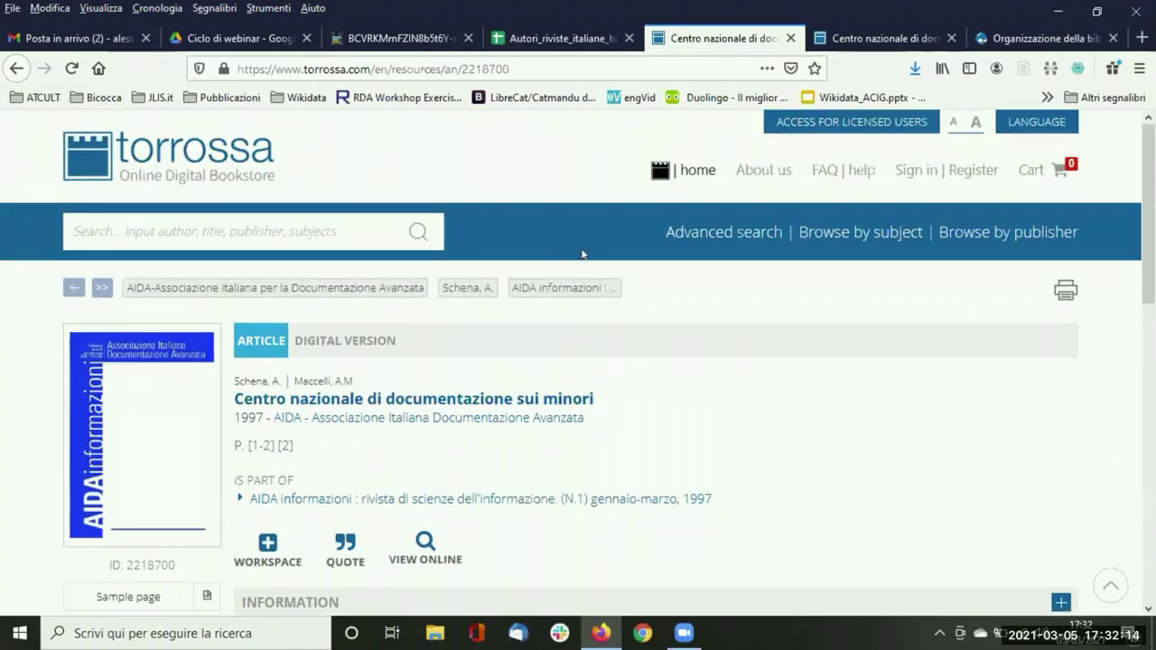
{"action": "scroll", "coordinate": [547, 253], "scroll_direction": "down", "scroll_amount": 4}
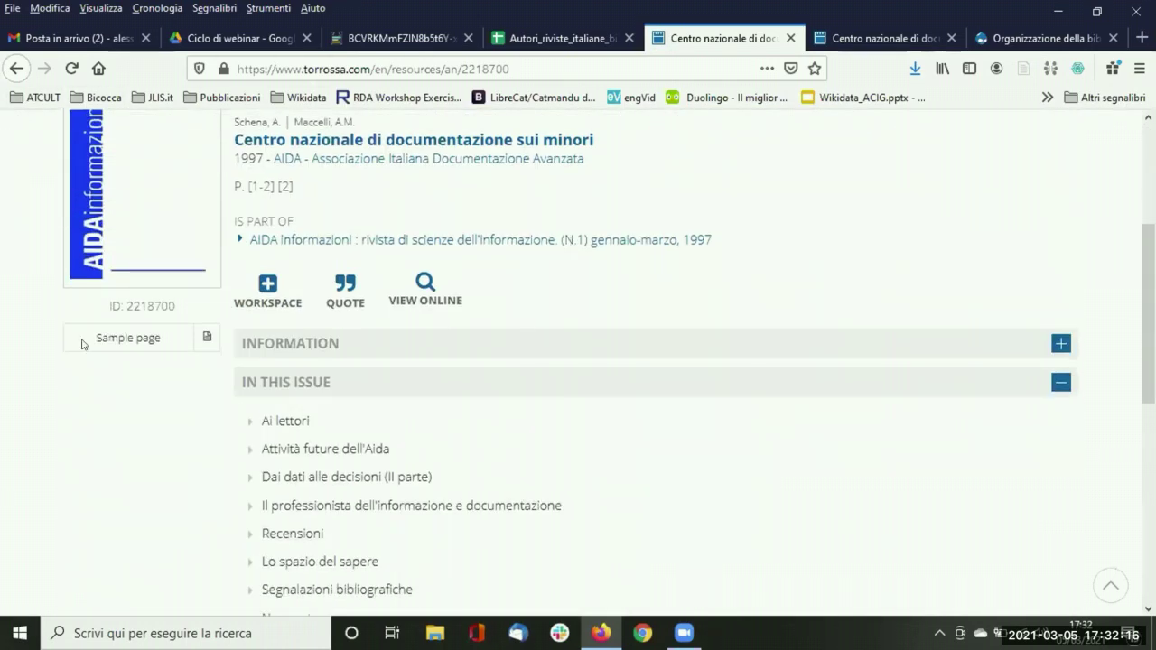
{"action": "left_click", "coordinate": [83, 340]}
{"action": "scroll", "coordinate": [303, 314], "scroll_direction": "up", "scroll_amount": 5}
{"action": "scroll", "coordinate": [301, 321], "scroll_direction": "up", "scroll_amount": 7}
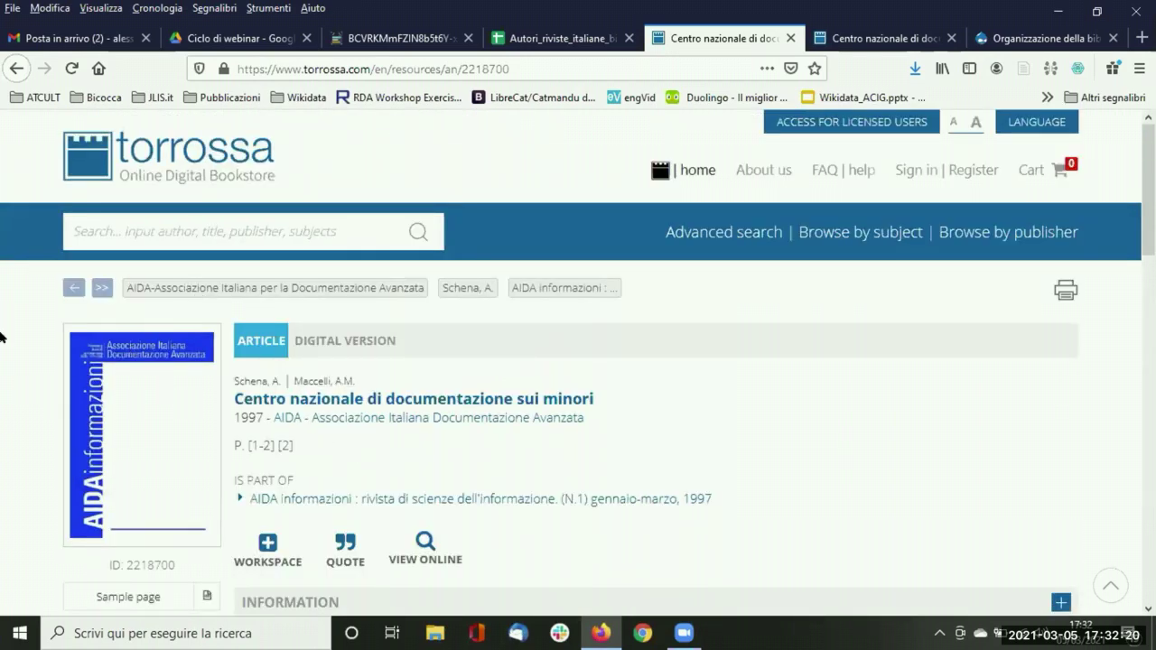
{"action": "scroll", "coordinate": [136, 374], "scroll_direction": "down", "scroll_amount": 10}
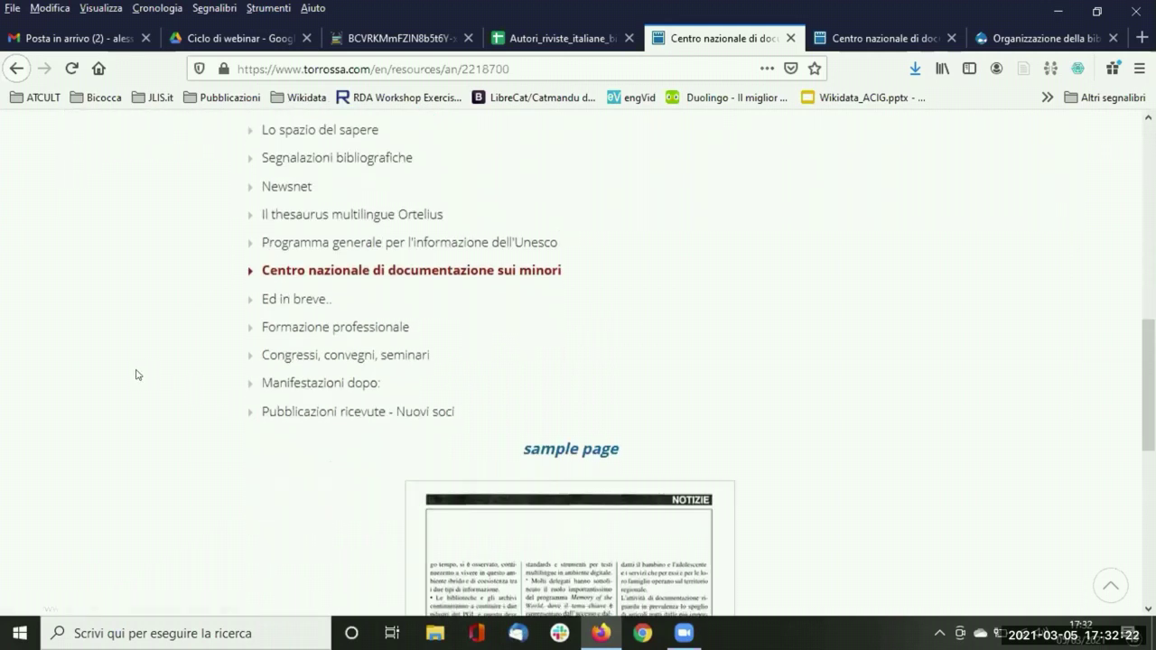
{"action": "scroll", "coordinate": [136, 374], "scroll_direction": "down", "scroll_amount": 3}
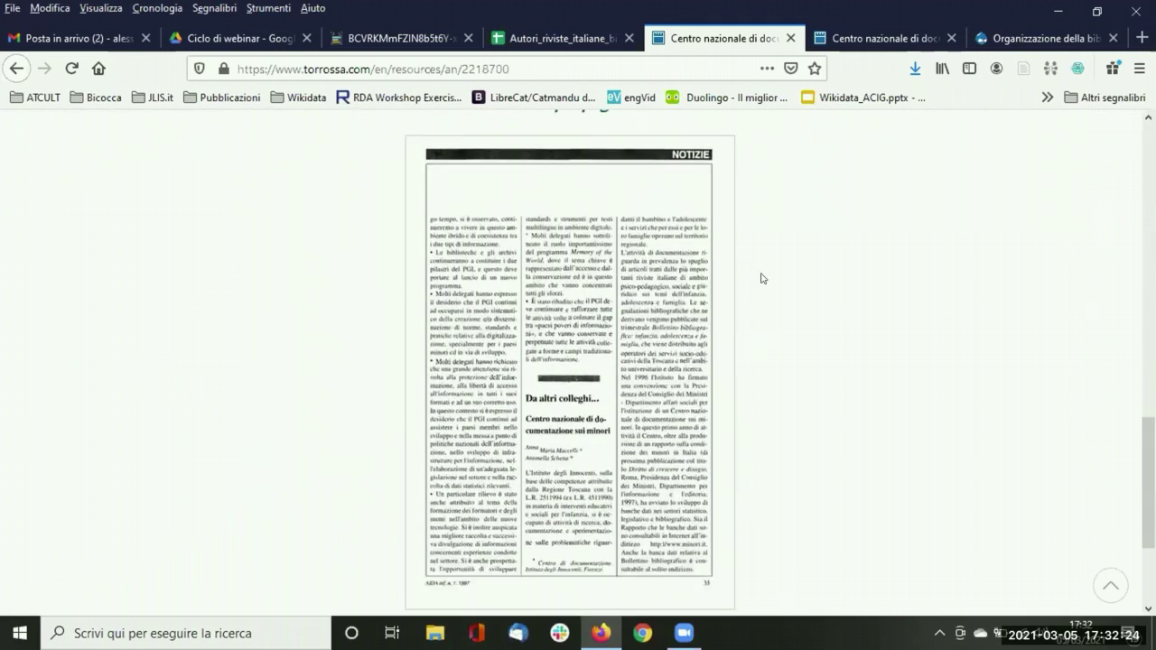
{"action": "scroll", "coordinate": [470, 268], "scroll_direction": "down", "scroll_amount": 2}
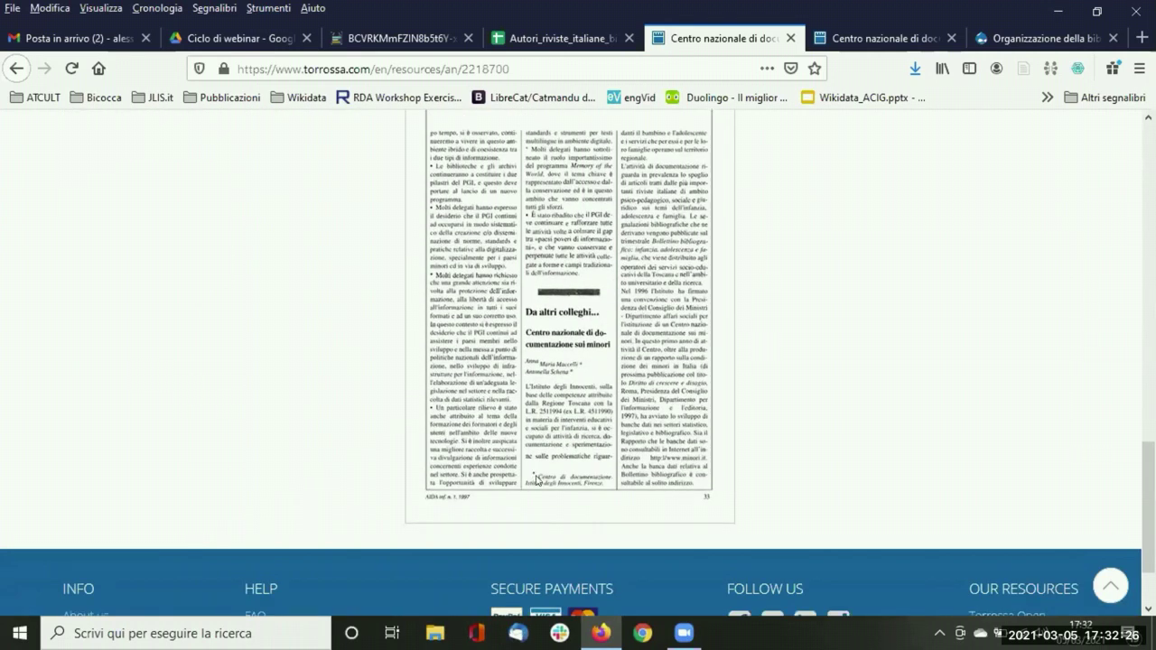
{"action": "scroll", "coordinate": [549, 413], "scroll_direction": "up", "scroll_amount": 2}
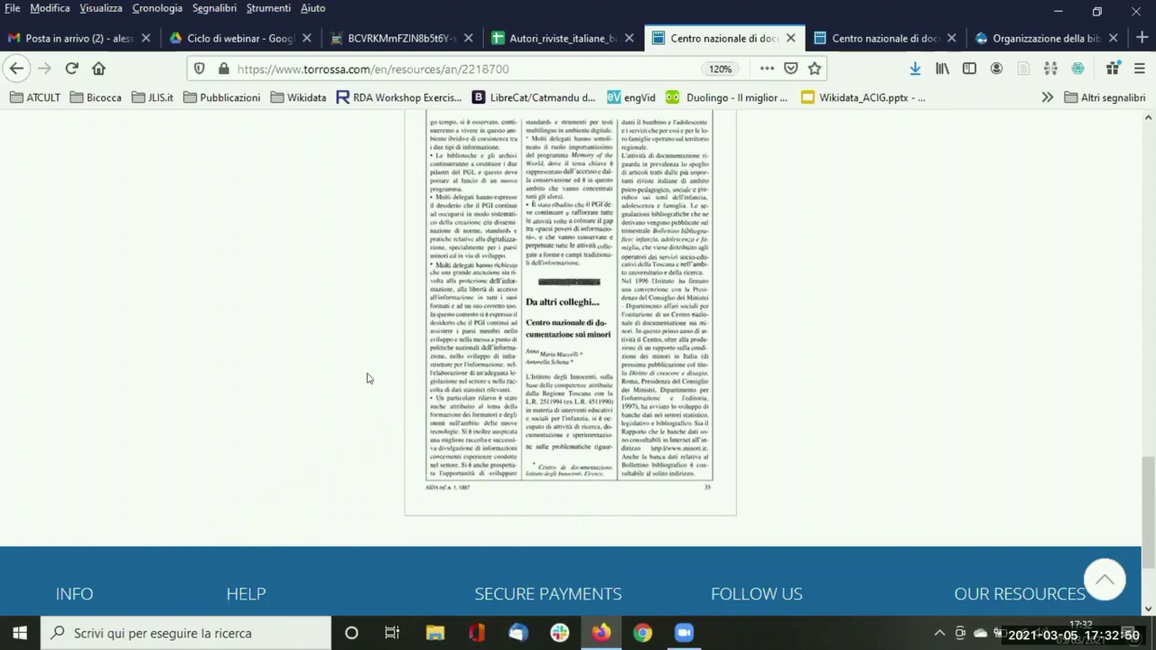
{"action": "scroll", "coordinate": [367, 380], "scroll_direction": "up", "scroll_amount": 4}
{"action": "scroll", "coordinate": [367, 380], "scroll_direction": "down", "scroll_amount": 5}
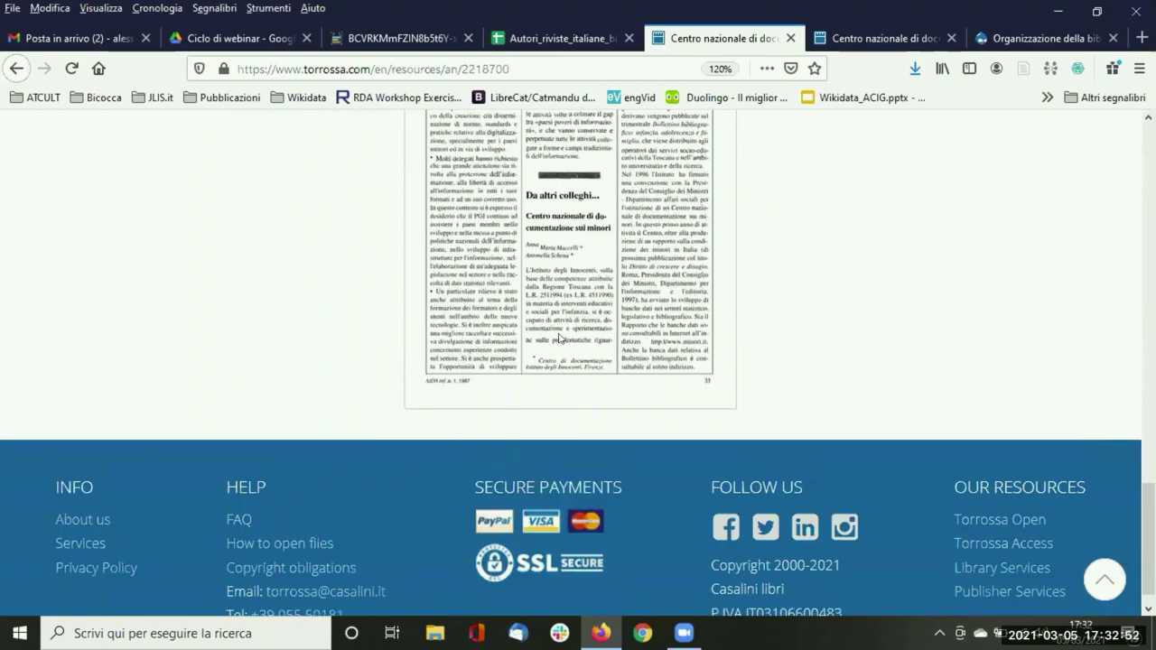
{"action": "scroll", "coordinate": [560, 339], "scroll_direction": "up", "scroll_amount": 3}
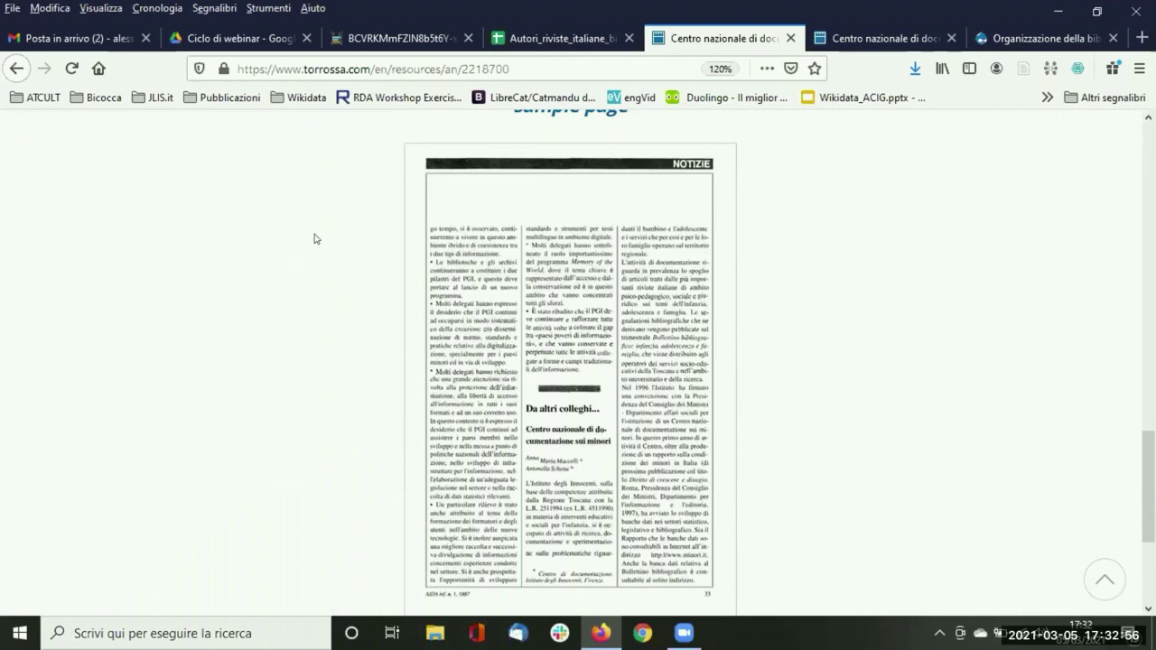
{"action": "left_click", "coordinate": [856, 37]}
On the library's Organizzazione page, highlight the author's staff role, Bibliotecaria.
{"action": "key", "text": "ctrl+Tab"}
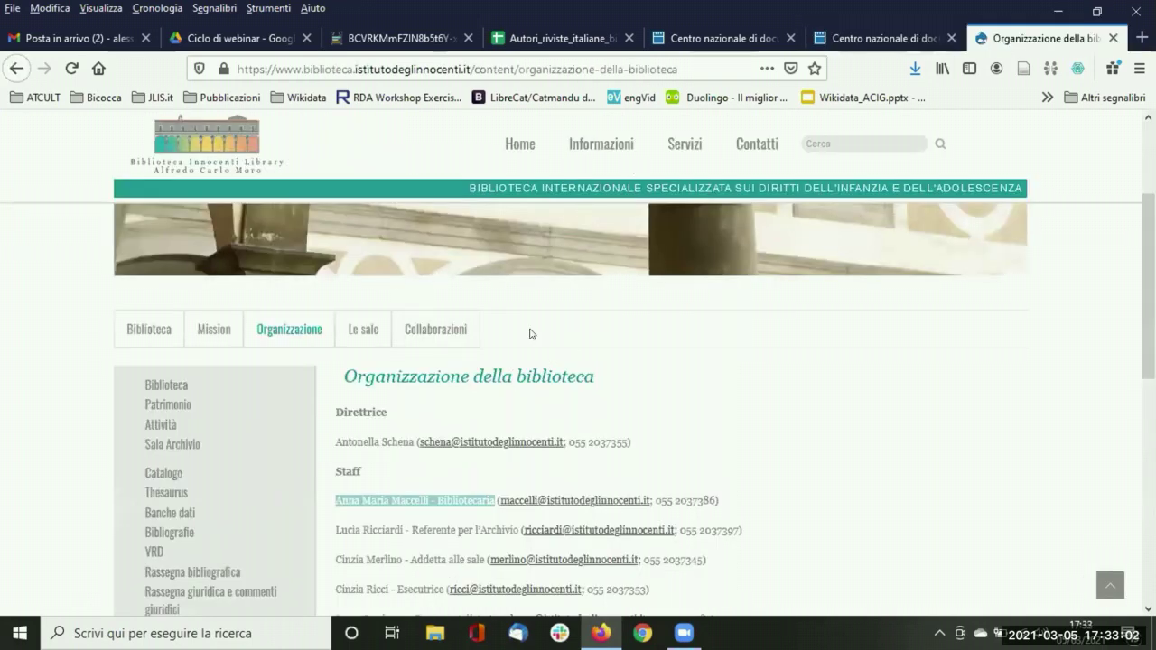
{"action": "scroll", "coordinate": [529, 330], "scroll_direction": "up", "scroll_amount": 3}
{"action": "scroll", "coordinate": [323, 310], "scroll_direction": "down", "scroll_amount": 4}
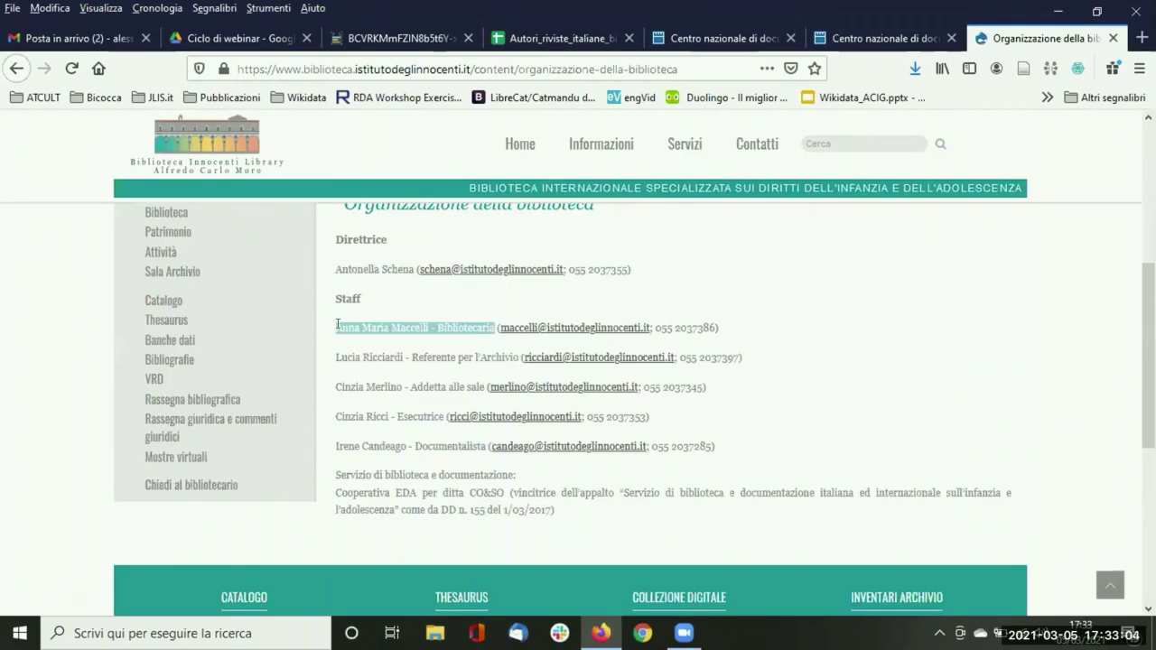
{"action": "left_click", "coordinate": [333, 325]}
{"action": "left_click_drag", "start_coordinate": [334, 322], "coordinate": [433, 323]}
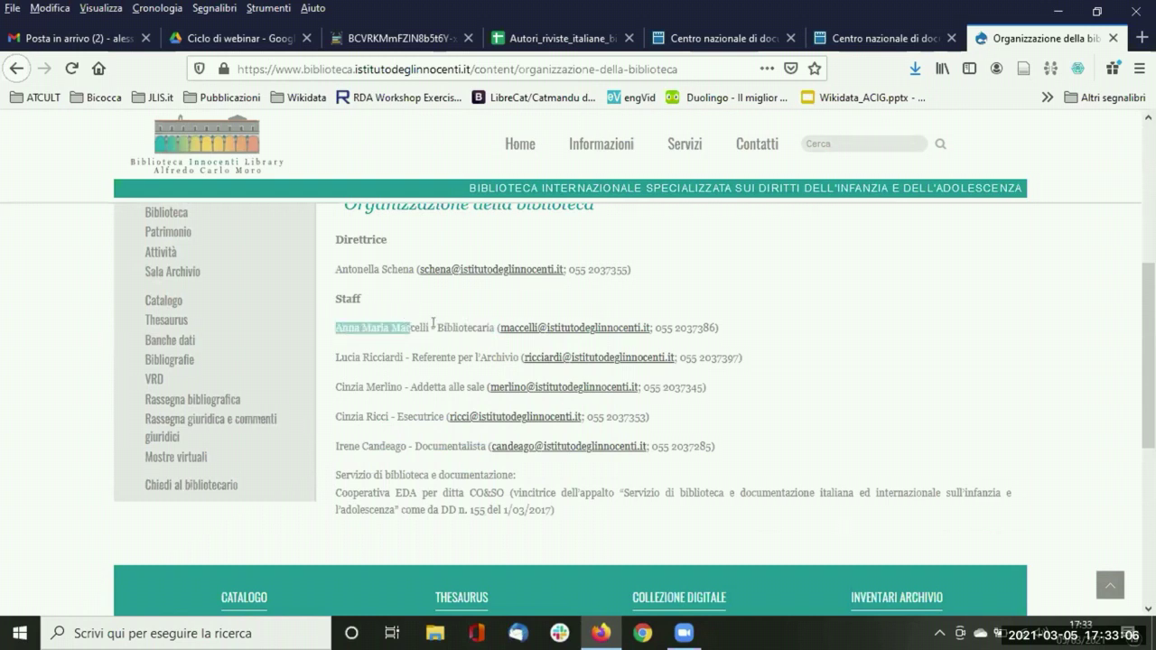
{"action": "left_click", "coordinate": [412, 322]}
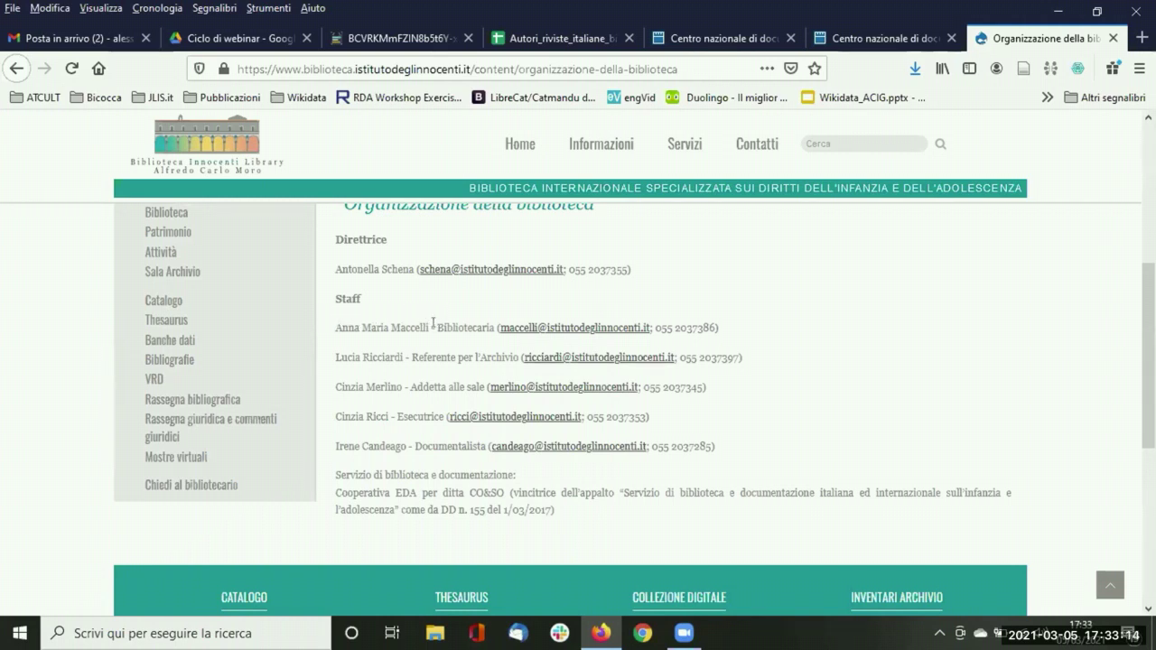
{"action": "left_click_drag", "start_coordinate": [434, 322], "coordinate": [492, 322]}
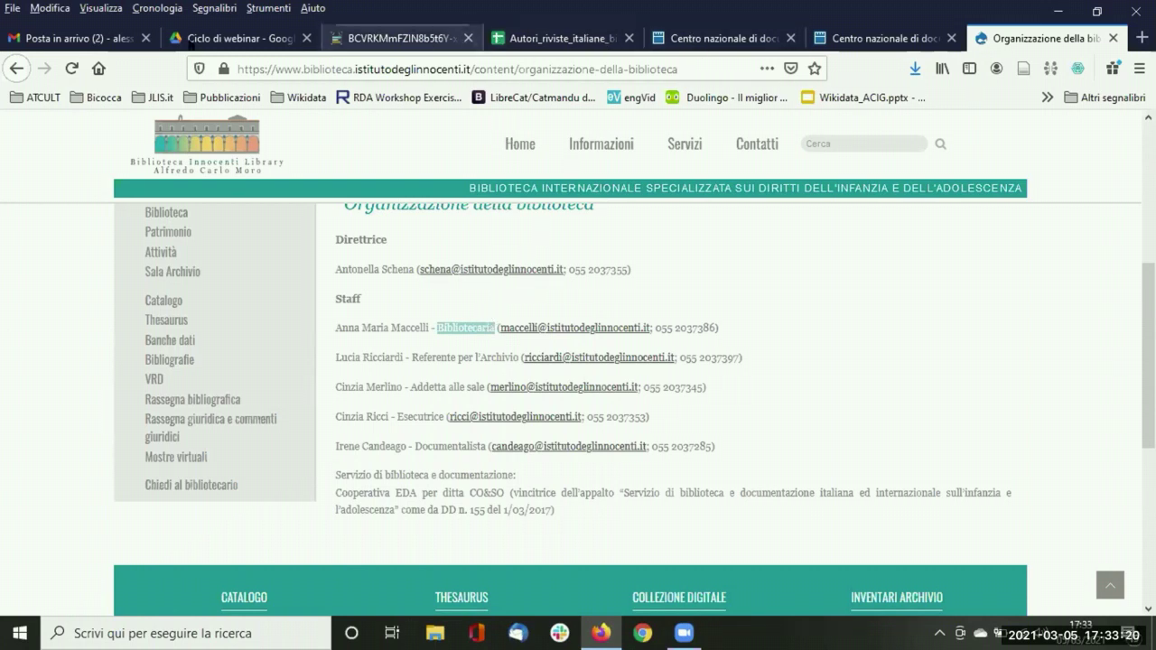
Open the item's terms editor and expand the Italian label's initials to Anna Maria Maccelli.
{"action": "left_click", "coordinate": [546, 38]}
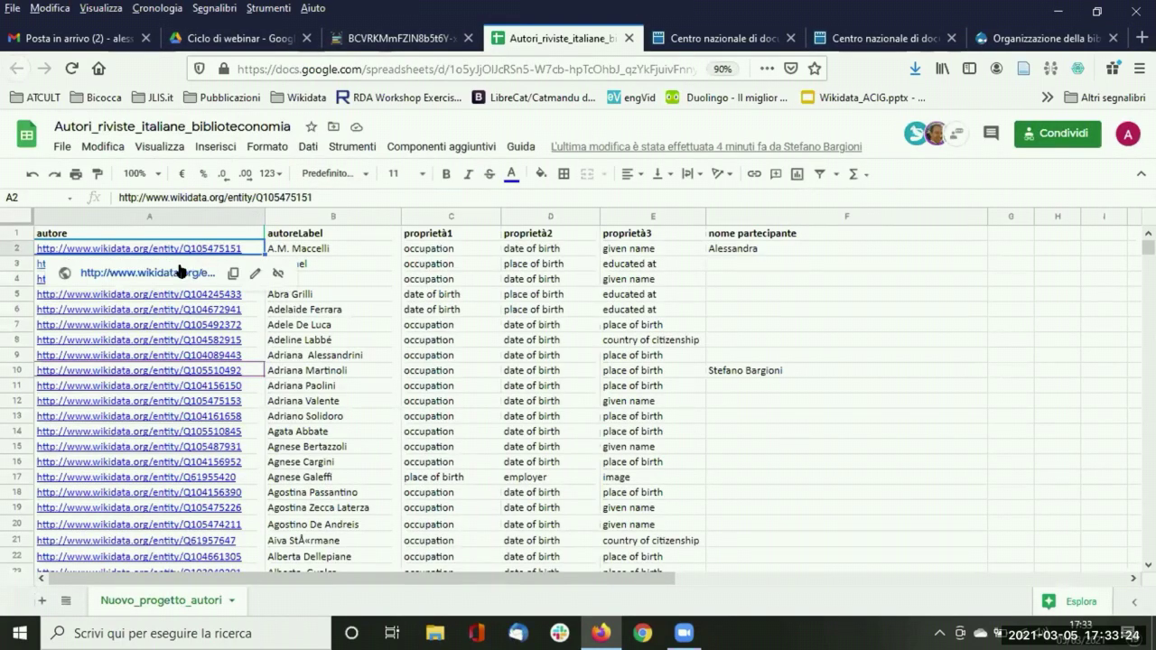
{"action": "left_click", "coordinate": [181, 272]}
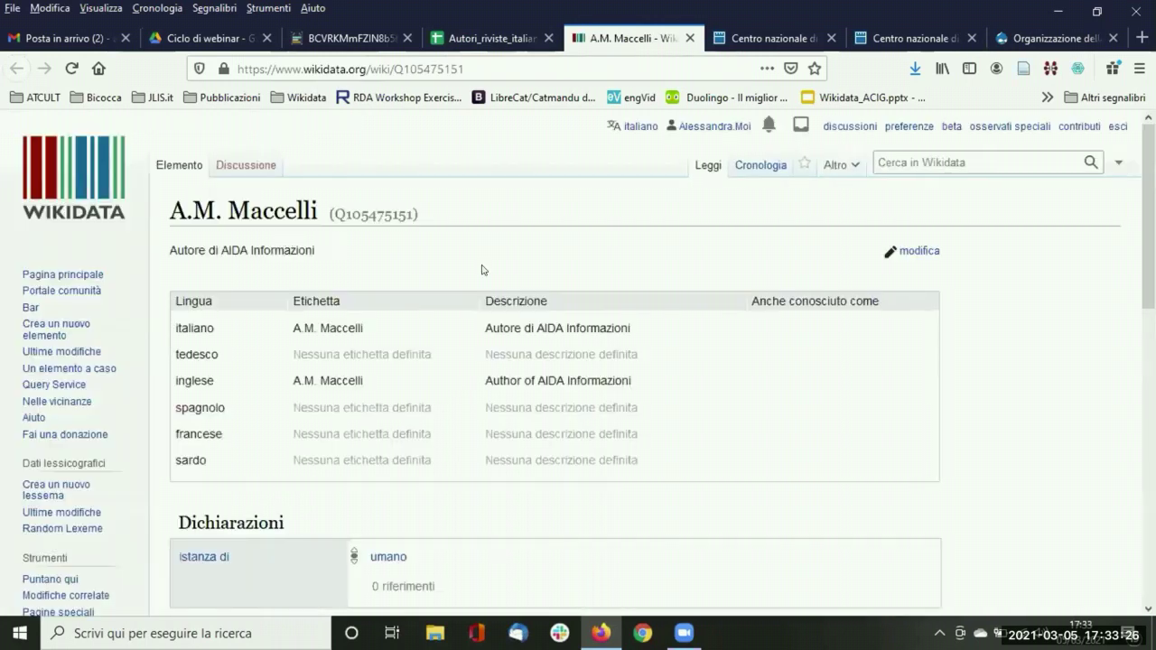
{"action": "key", "text": "Return"}
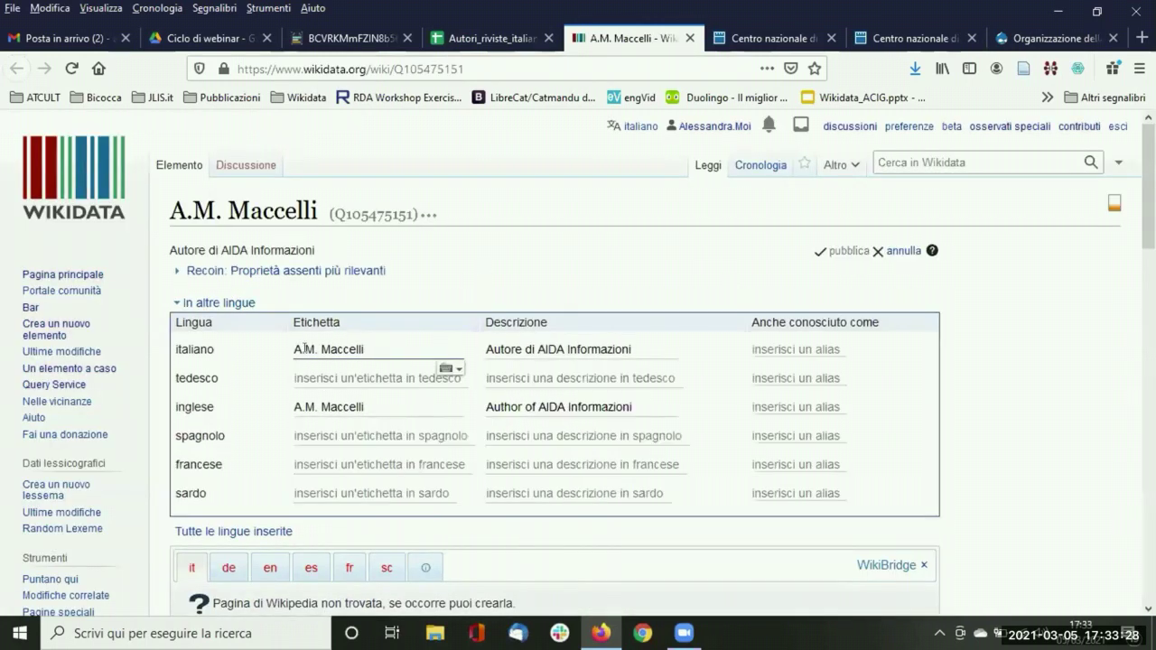
{"action": "left_click", "coordinate": [305, 349]}
{"action": "key", "text": "BackSpace"}
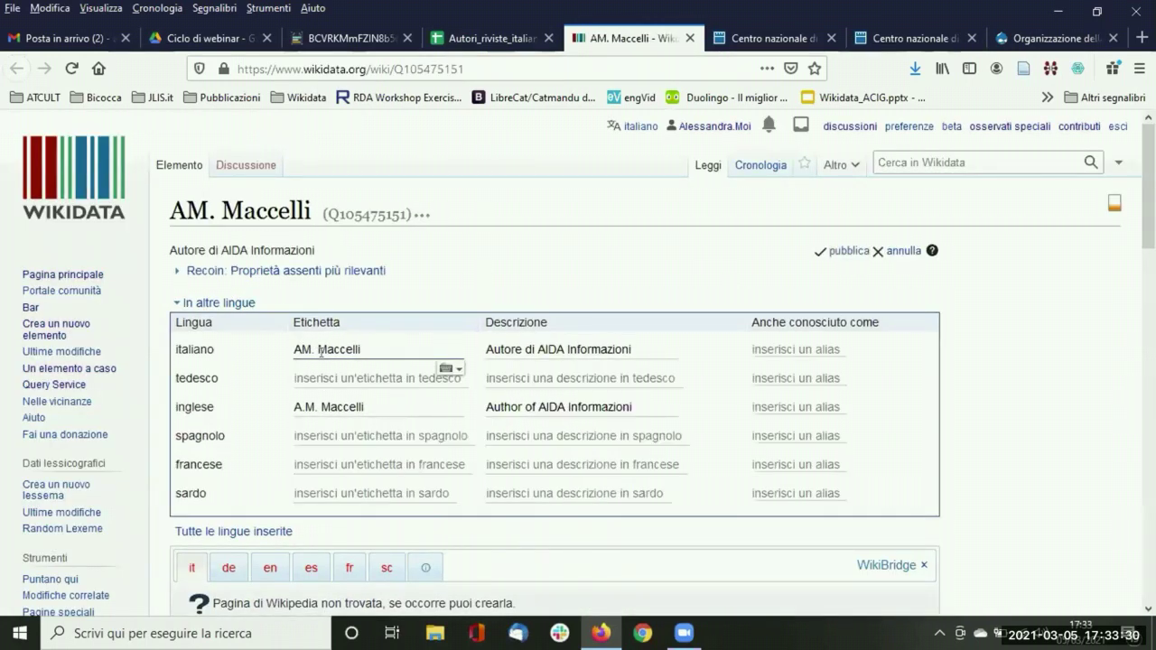
{"action": "type", "text": "nna"}
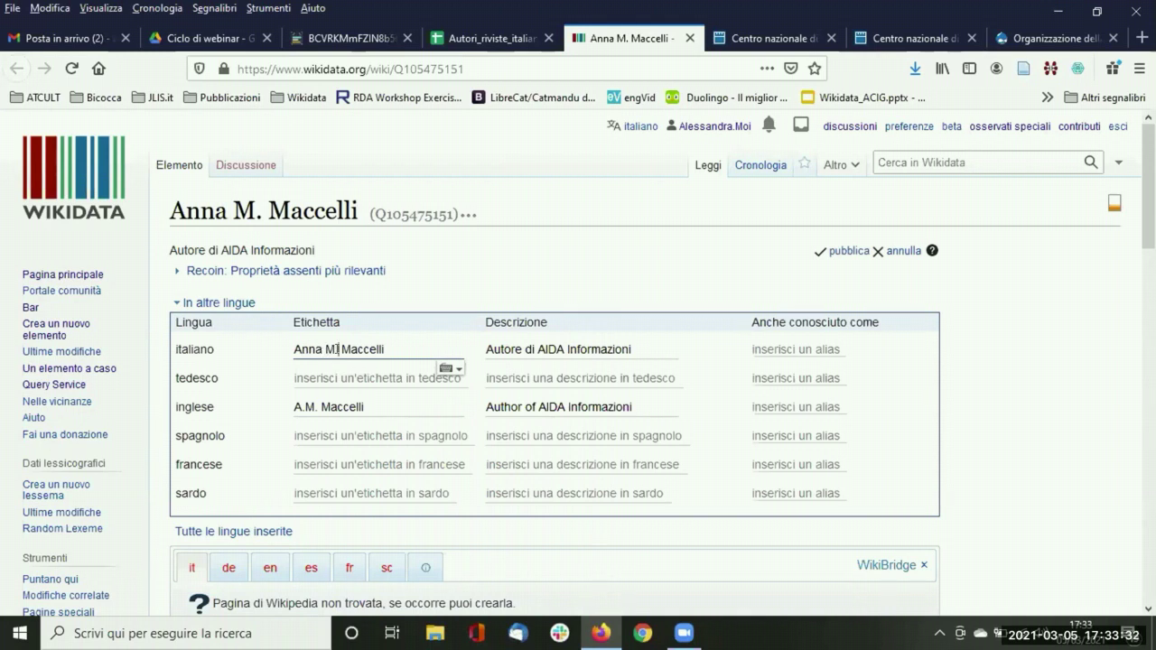
{"action": "left_click", "coordinate": [339, 349]}
{"action": "key", "text": "BackSpace"}
{"action": "type", "text": "aria"}
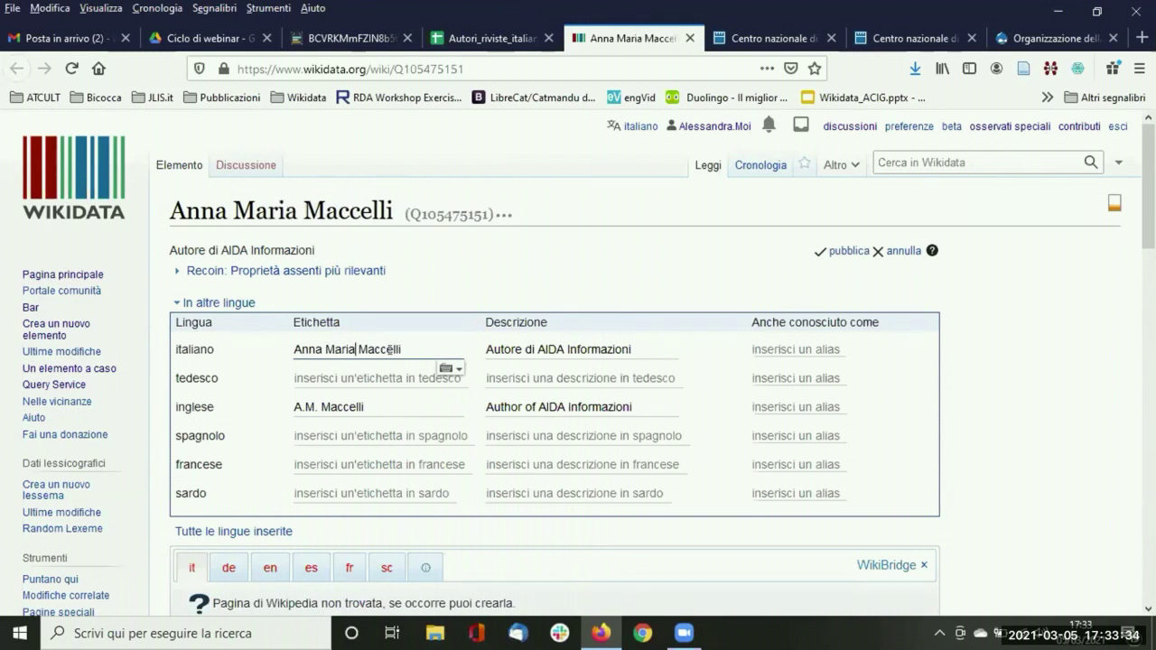
{"action": "left_click_drag", "start_coordinate": [405, 347], "coordinate": [308, 348]}
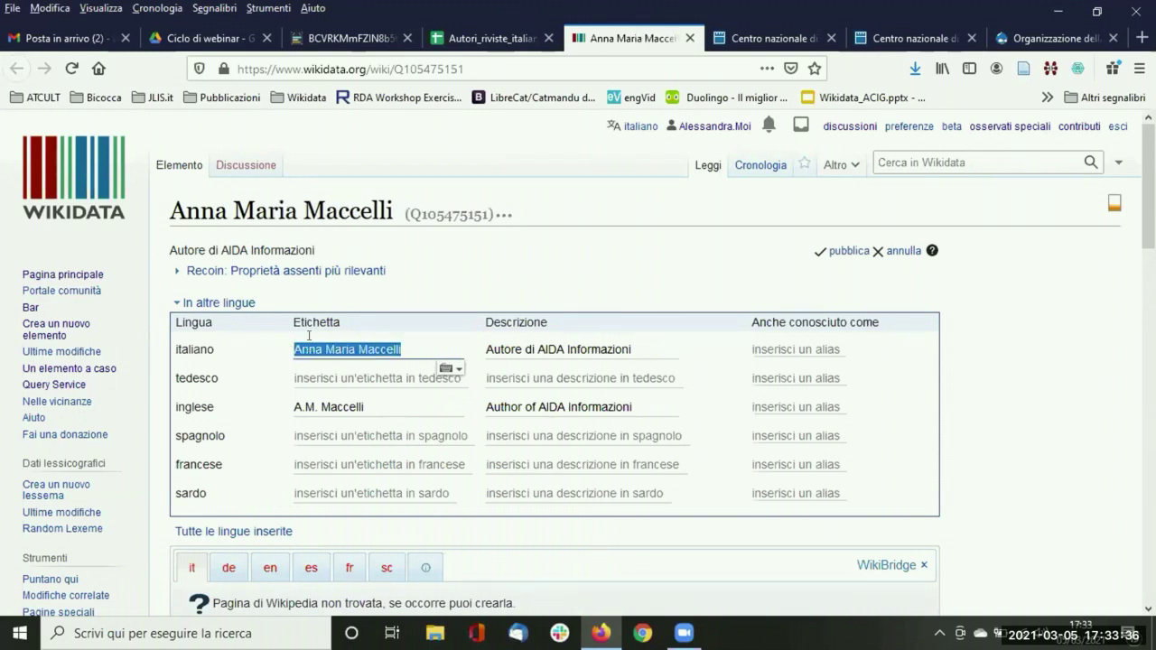
Add the initials form as an Italian alias and set the English label to the full name.
{"action": "left_click", "coordinate": [323, 403]}
{"action": "key", "text": "ctrl+a"}
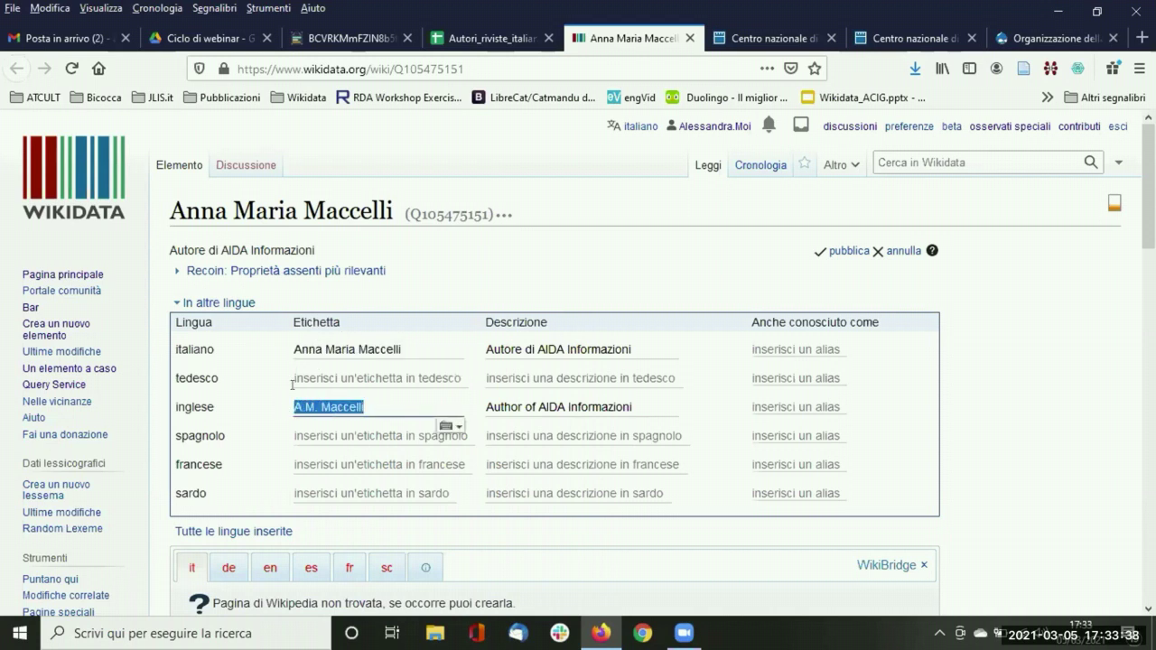
{"action": "key", "text": "ctrl+c"}
{"action": "left_click", "coordinate": [801, 347]}
{"action": "key", "text": "ctrl+v"}
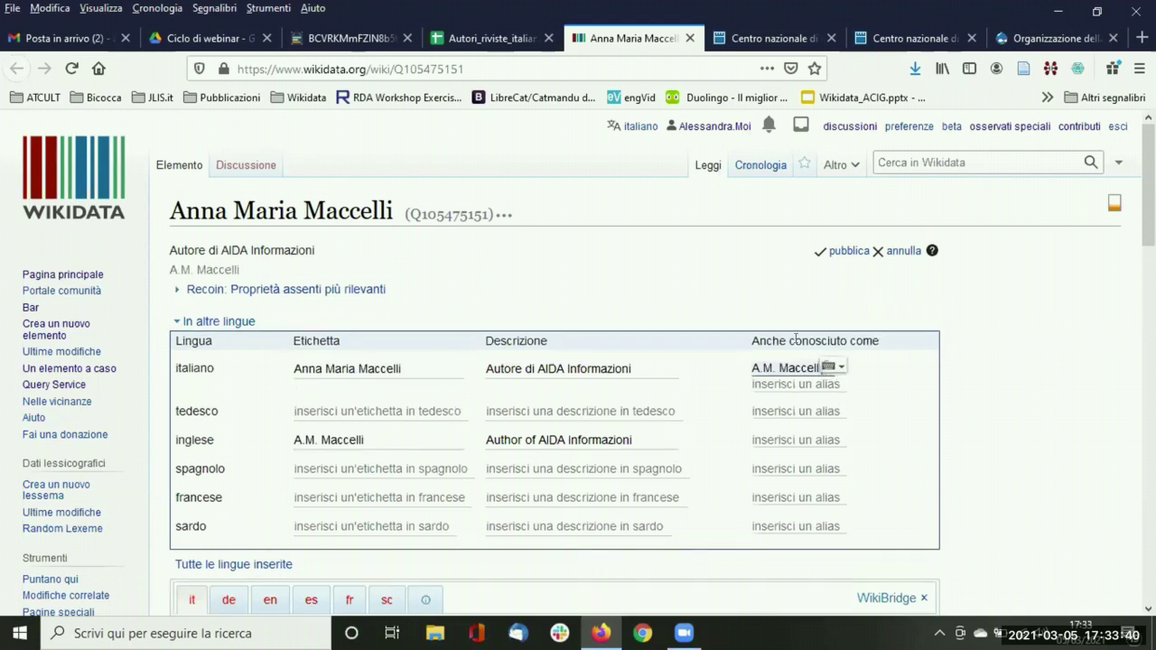
{"action": "left_click_drag", "start_coordinate": [402, 368], "coordinate": [273, 371]}
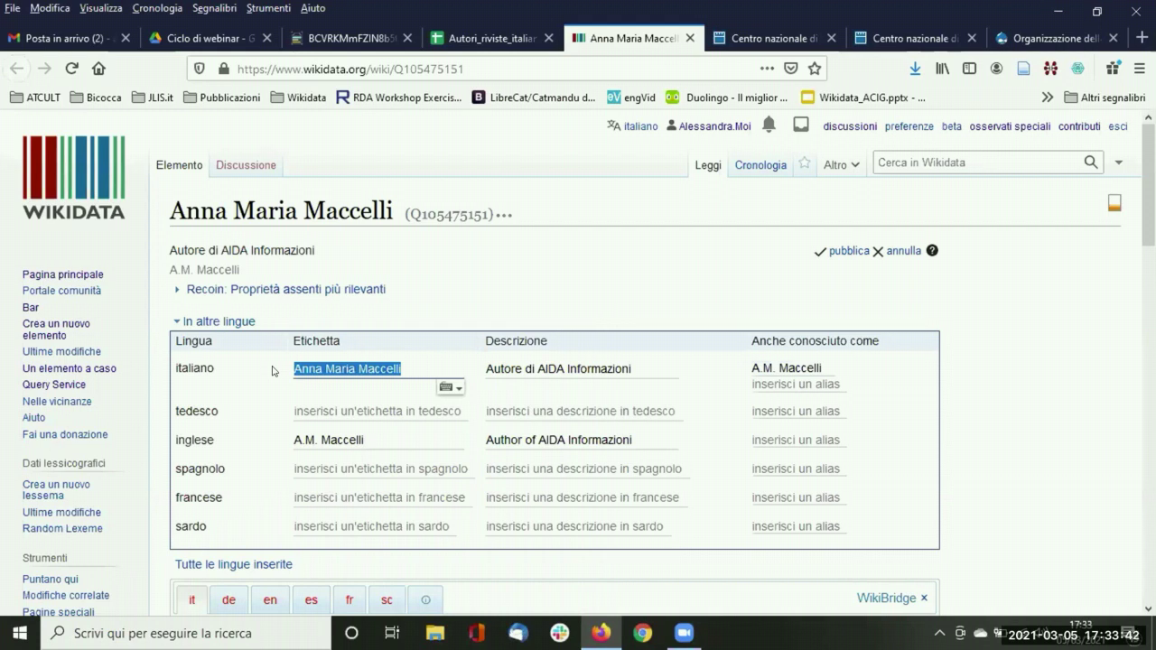
{"action": "key", "text": "ctrl+c"}
{"action": "left_click_drag", "start_coordinate": [370, 440], "coordinate": [262, 452]}
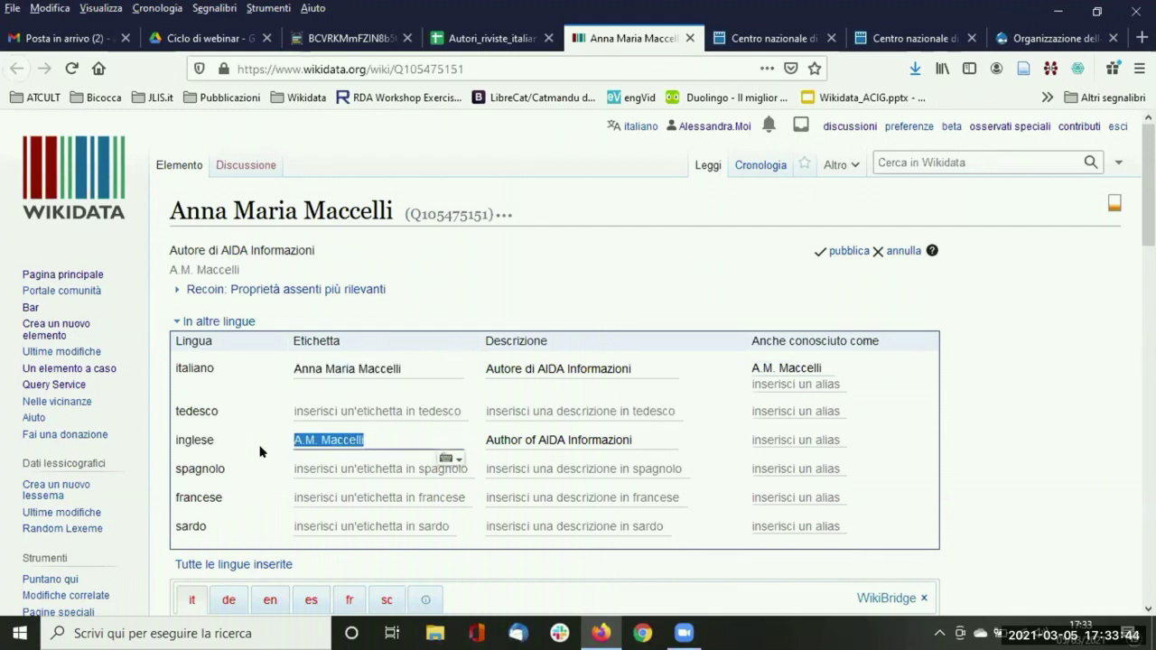
{"action": "key", "text": "ctrl+v"}
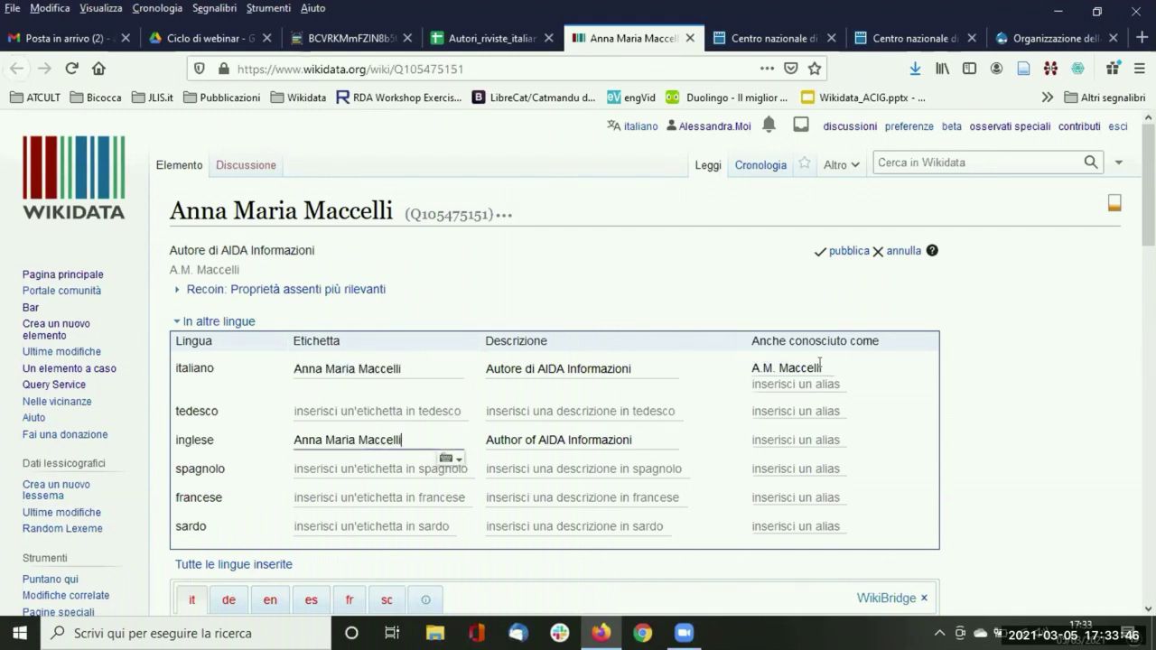
{"action": "left_click_drag", "start_coordinate": [824, 368], "coordinate": [756, 365]}
{"action": "left_click", "coordinate": [777, 366]}
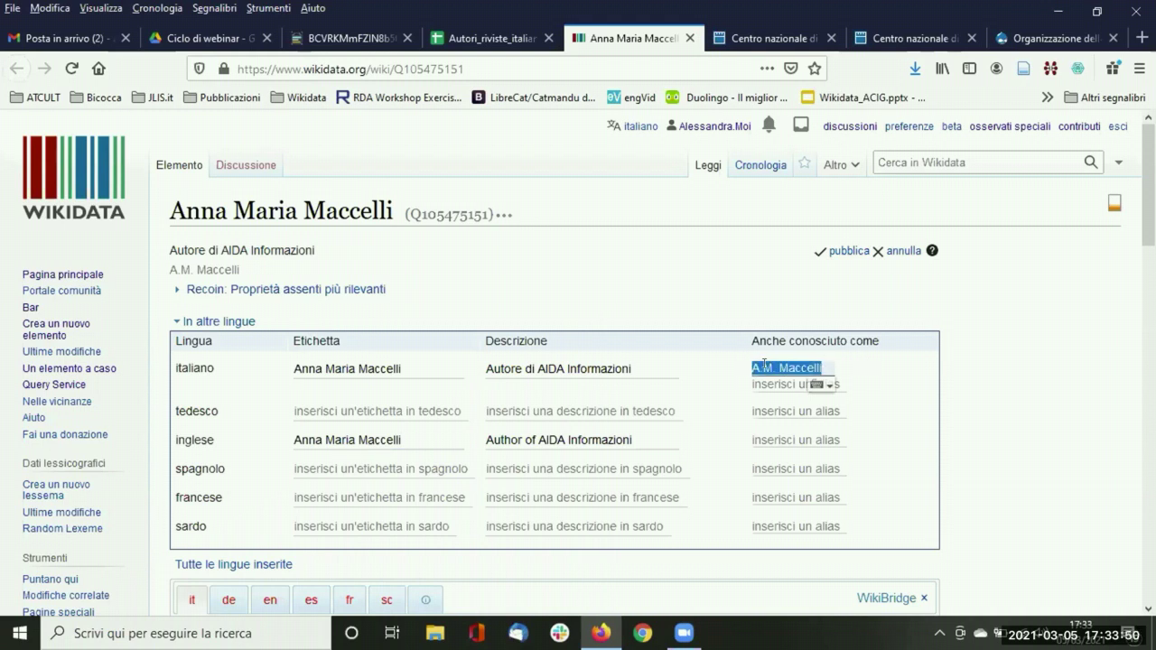
{"action": "key", "text": "Tab"}
{"action": "key", "text": "ctrl+v"}
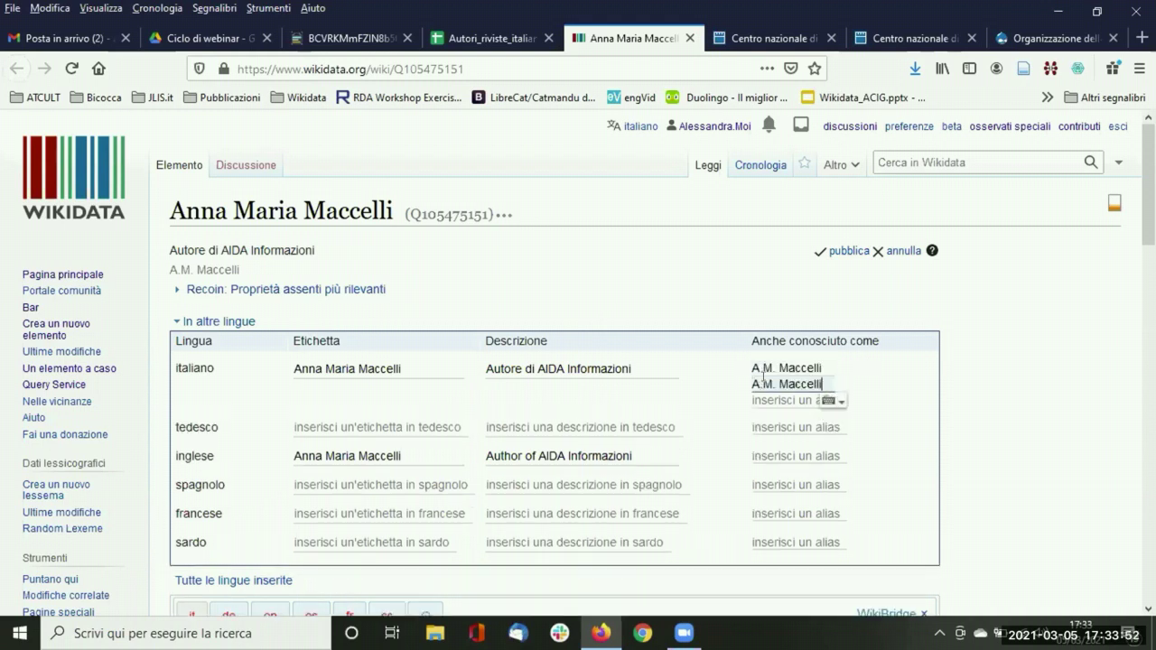
{"action": "left_click", "coordinate": [763, 376]}
{"action": "left_click", "coordinate": [831, 251]}
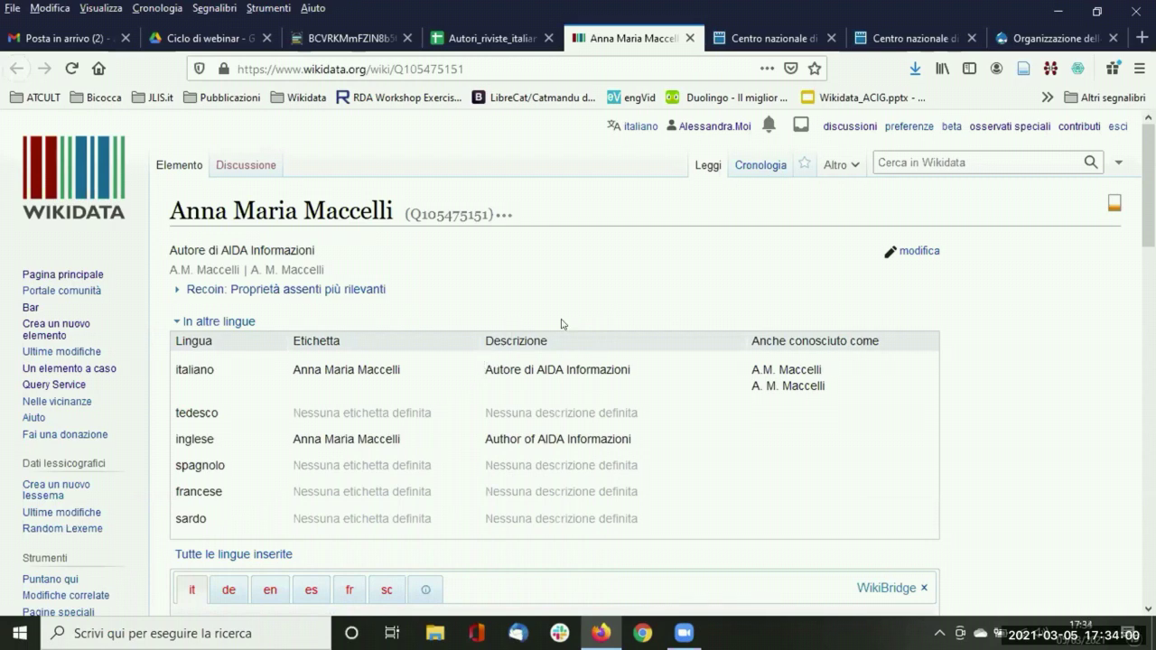
Replace the old Italian description with 'bibliotecaria presso l'Istituto degli Innocenti di Firenze' and publish.
{"action": "scroll", "coordinate": [436, 324], "scroll_direction": "down", "scroll_amount": 3}
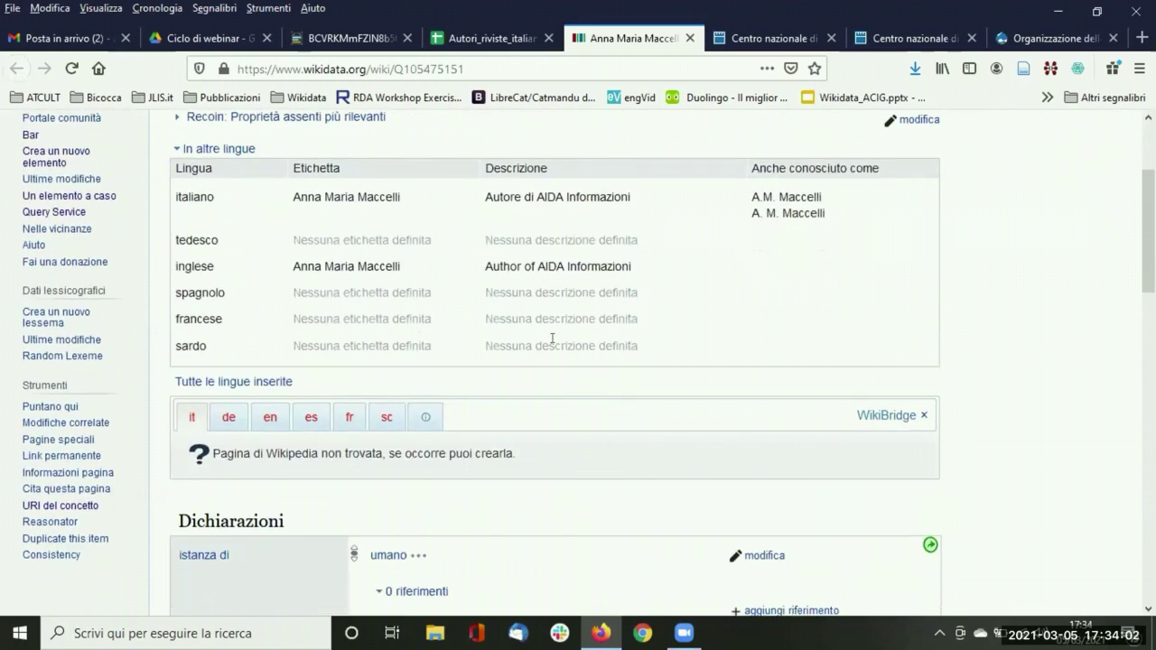
{"action": "scroll", "coordinate": [437, 324], "scroll_direction": "up", "scroll_amount": 3}
{"action": "left_click", "coordinate": [904, 251]}
{"action": "left_click", "coordinate": [631, 370]}
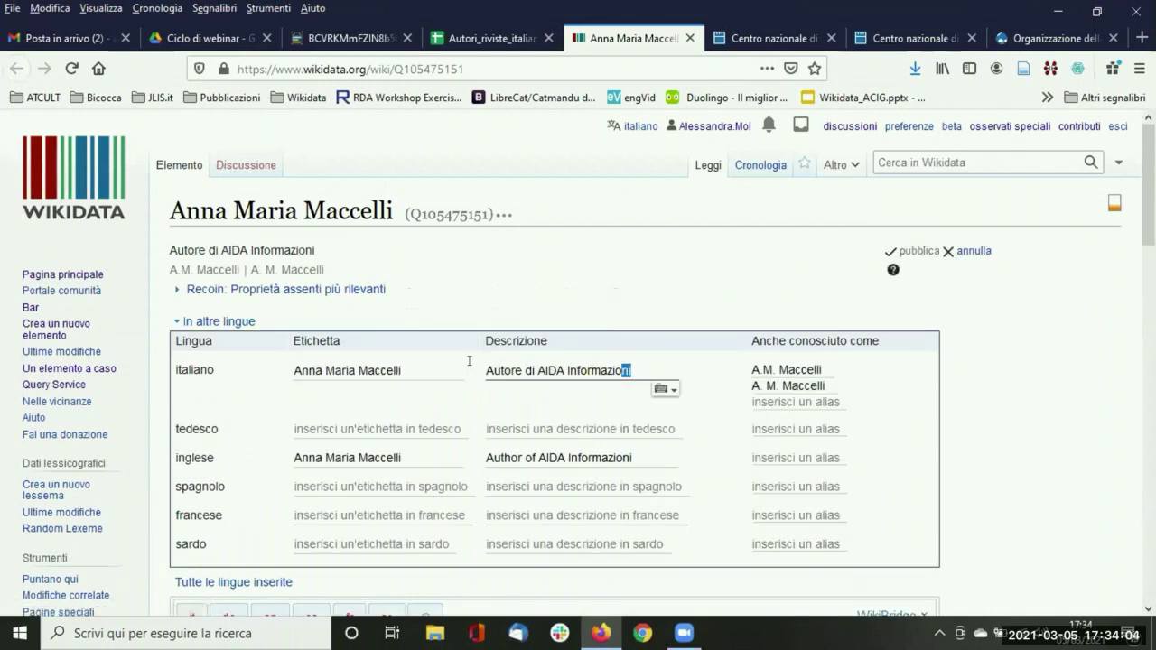
{"action": "left_click_drag", "start_coordinate": [631, 370], "coordinate": [475, 350]}
{"action": "type", "text": "bibliote"}
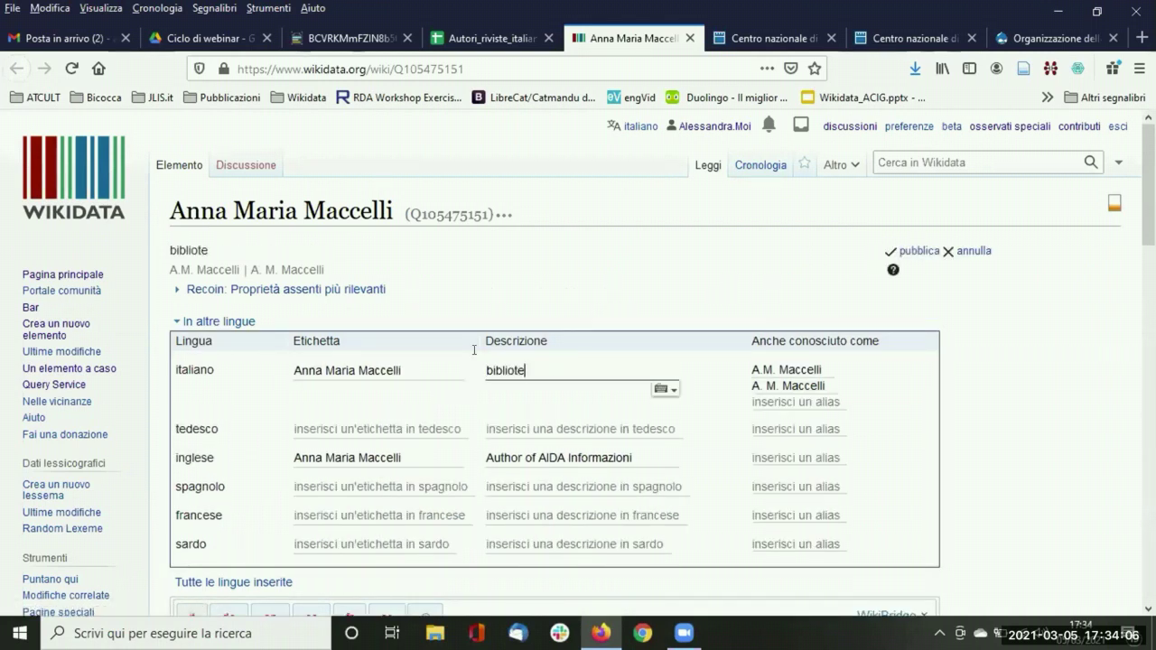
{"action": "type", "text": "caria presso"}
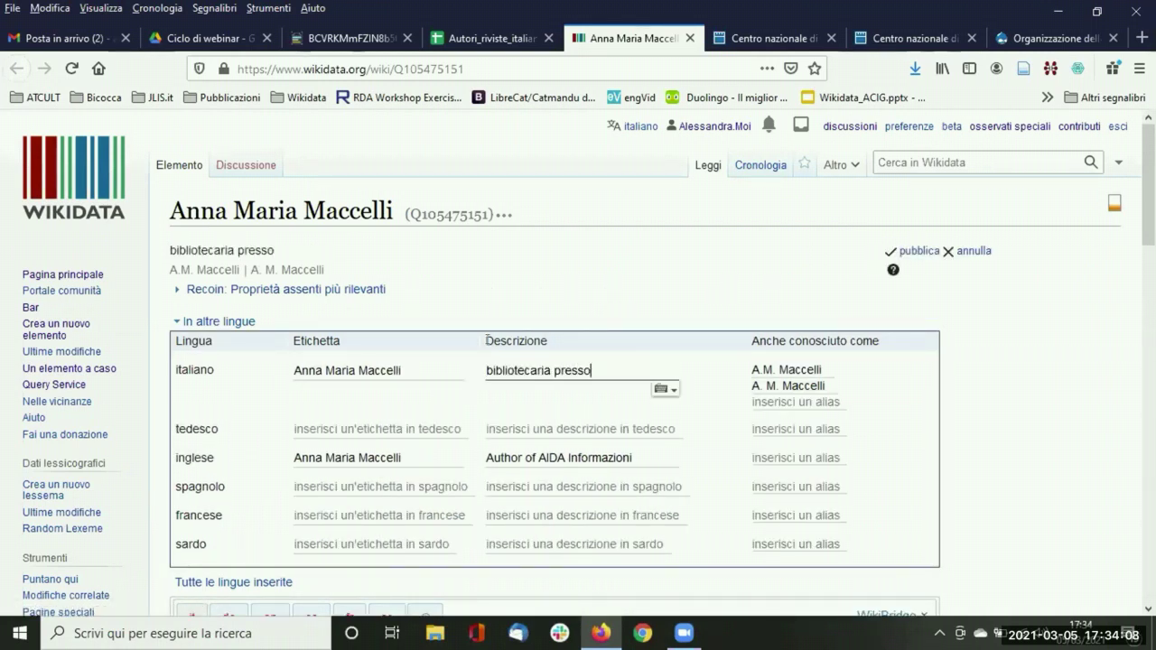
{"action": "type", "text": " l'Ist"}
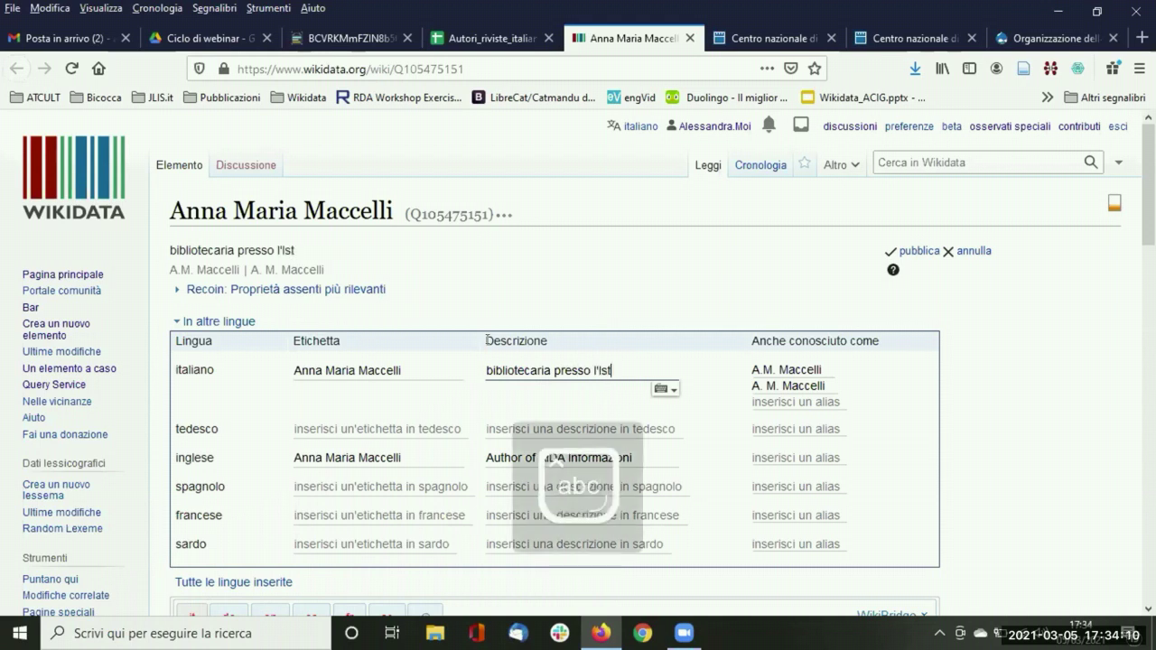
{"action": "type", "text": "ituto degli"}
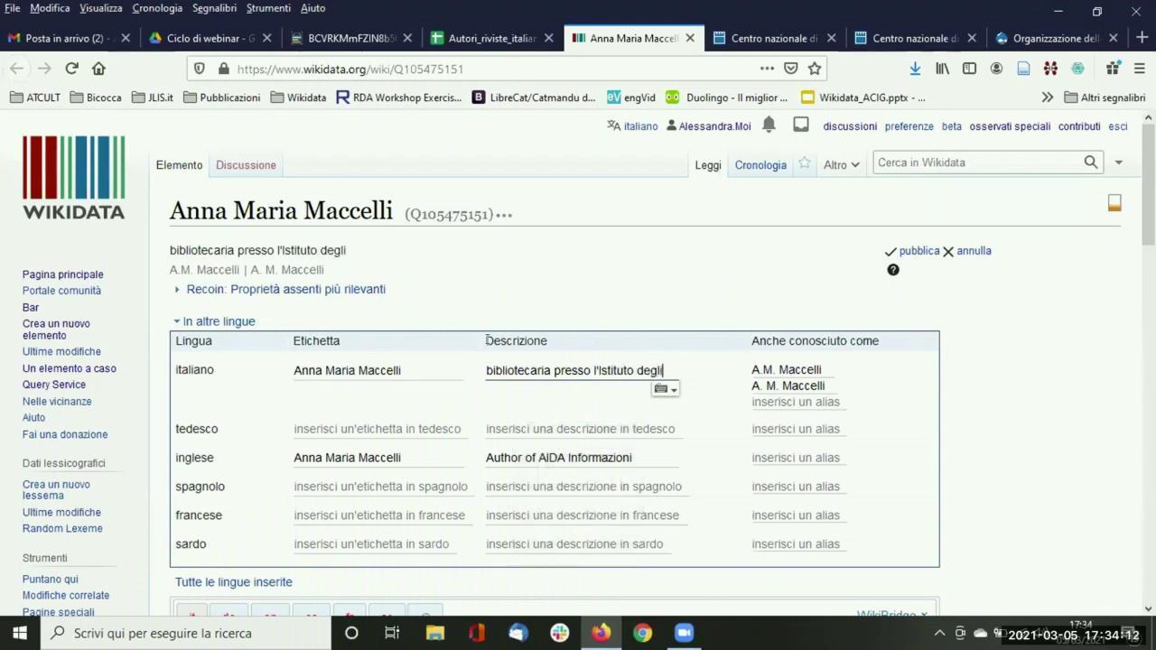
{"action": "type", "text": " Innocenti"}
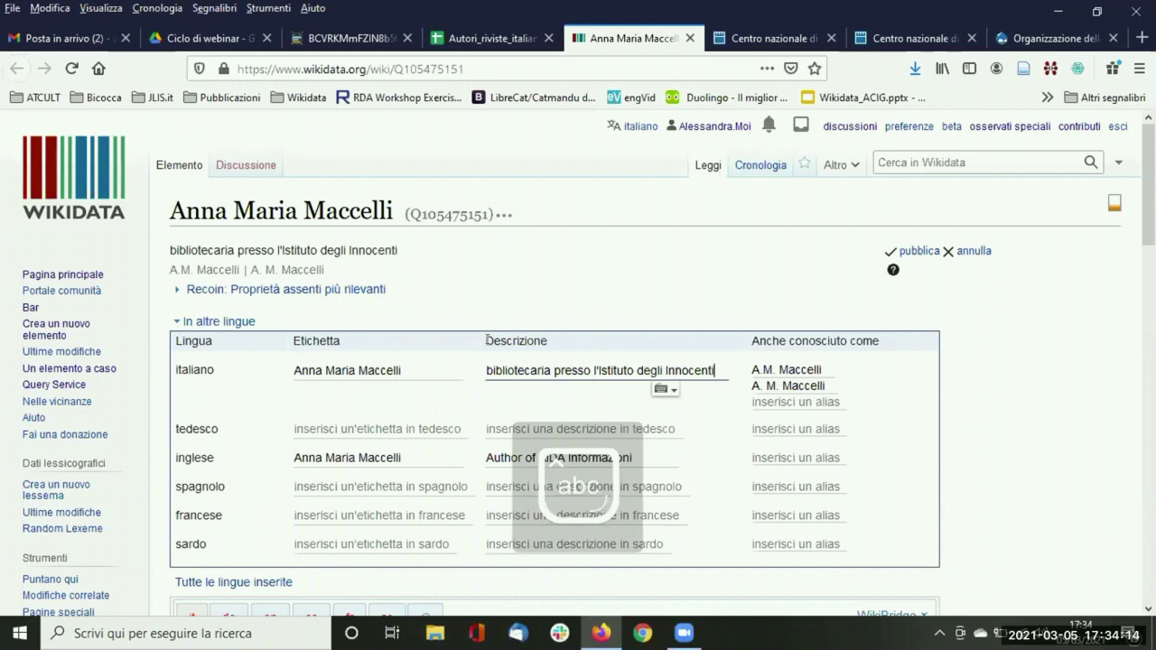
{"action": "type", "text": " di Firenz"}
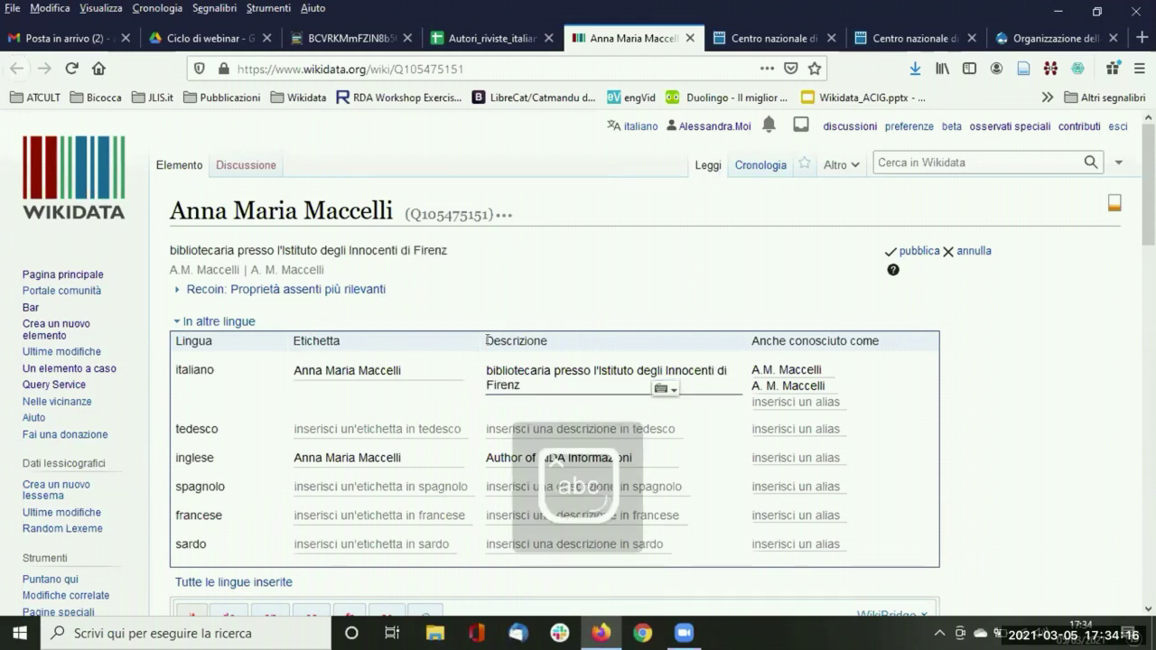
{"action": "type", "text": "e"}
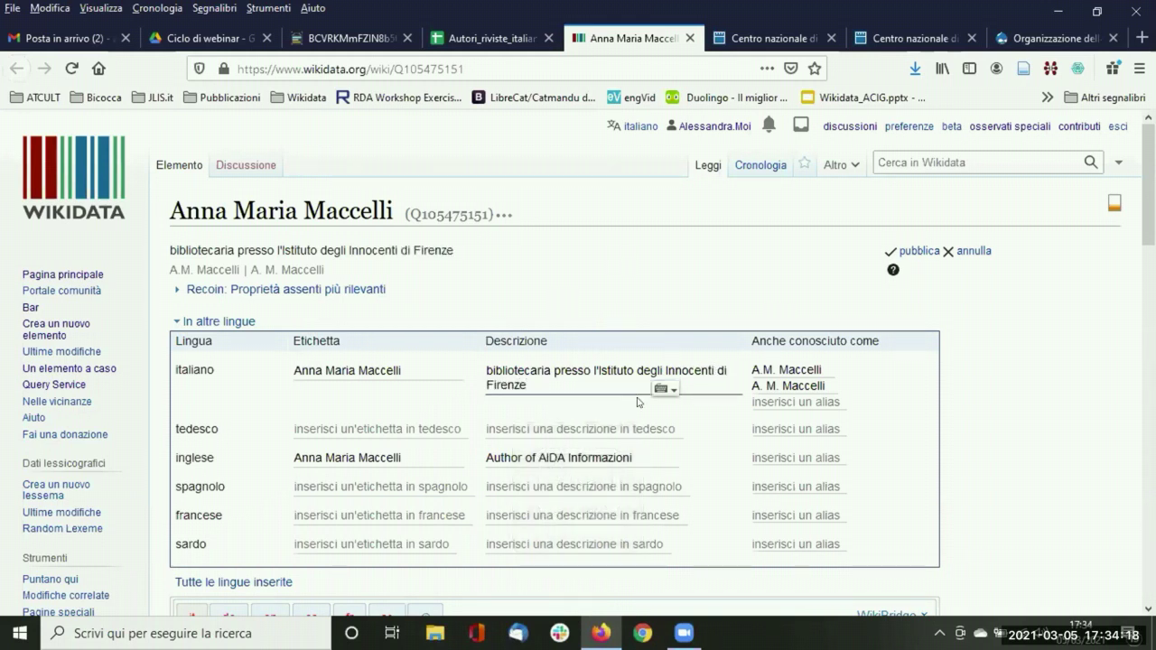
{"action": "left_click", "coordinate": [914, 251]}
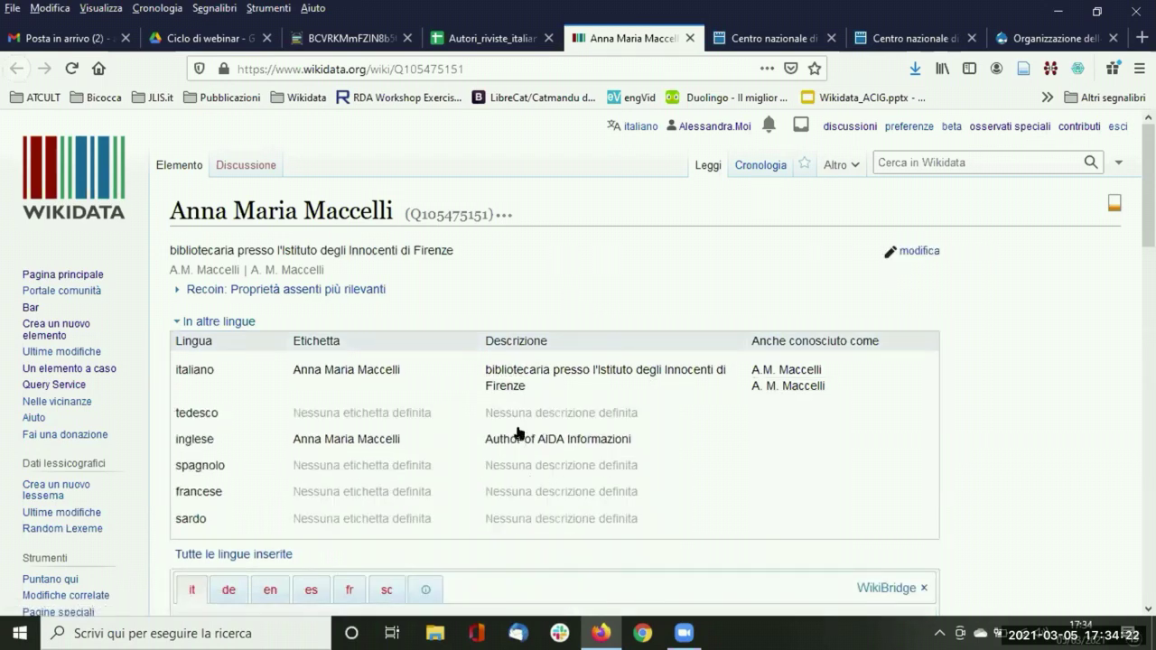
Add an occupation statement with the value bibliotecario.
{"action": "scroll", "coordinate": [587, 261], "scroll_direction": "down", "scroll_amount": 8}
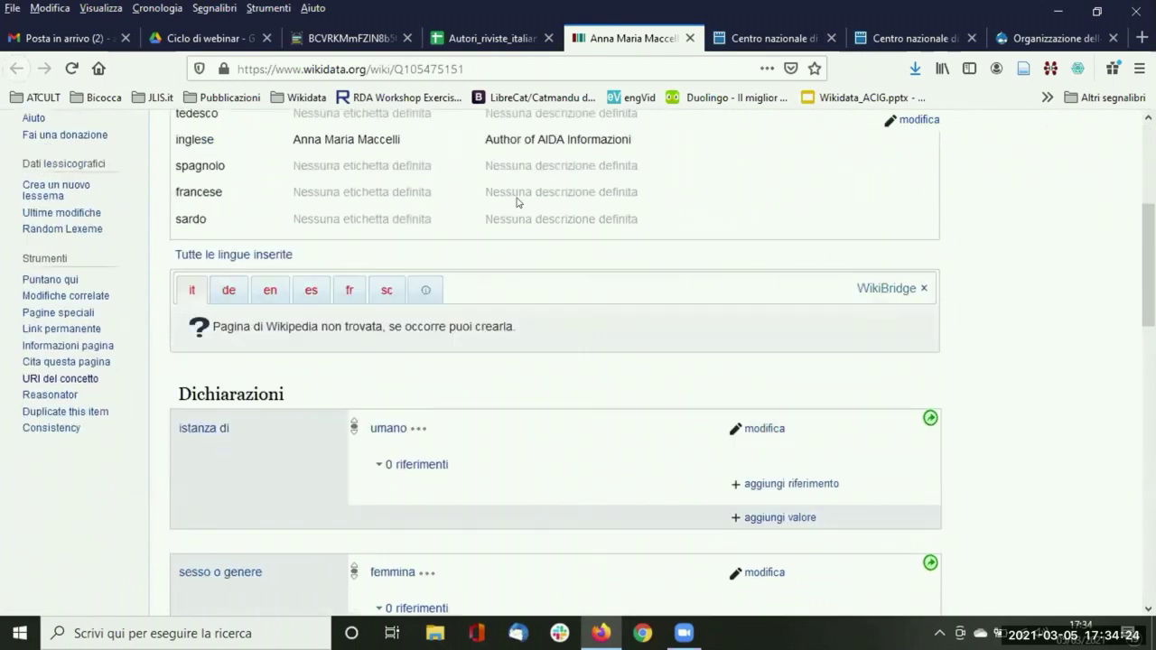
{"action": "scroll", "coordinate": [428, 238], "scroll_direction": "up", "scroll_amount": 1}
{"action": "scroll", "coordinate": [324, 294], "scroll_direction": "down", "scroll_amount": 3}
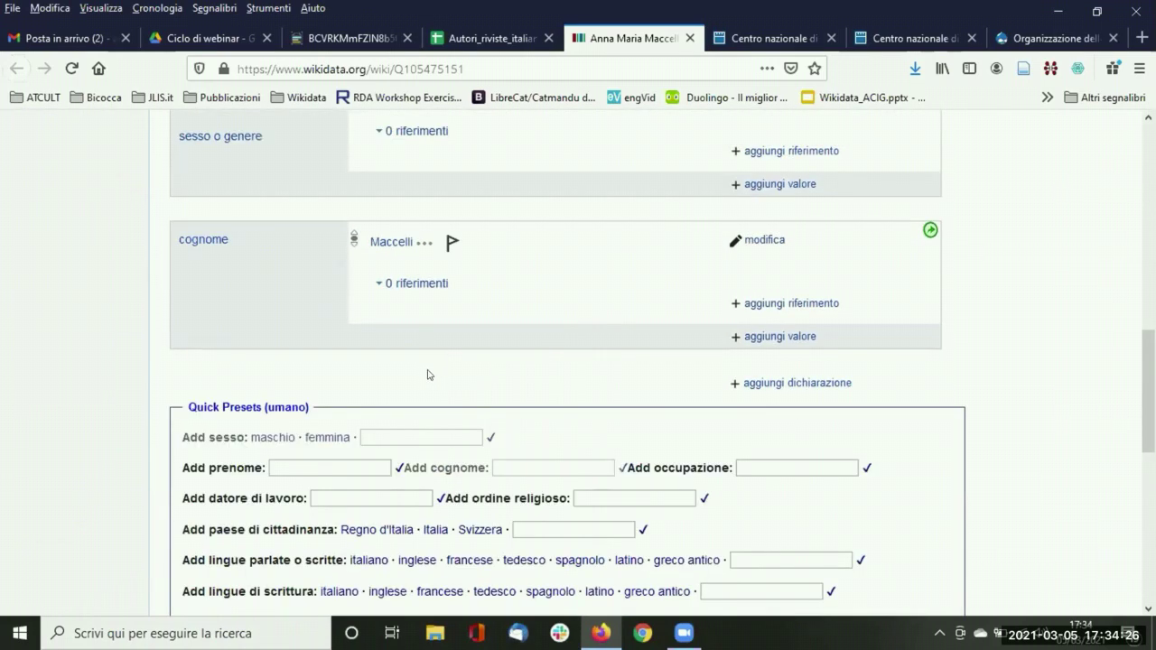
{"action": "scroll", "coordinate": [587, 361], "scroll_direction": "down", "scroll_amount": 1}
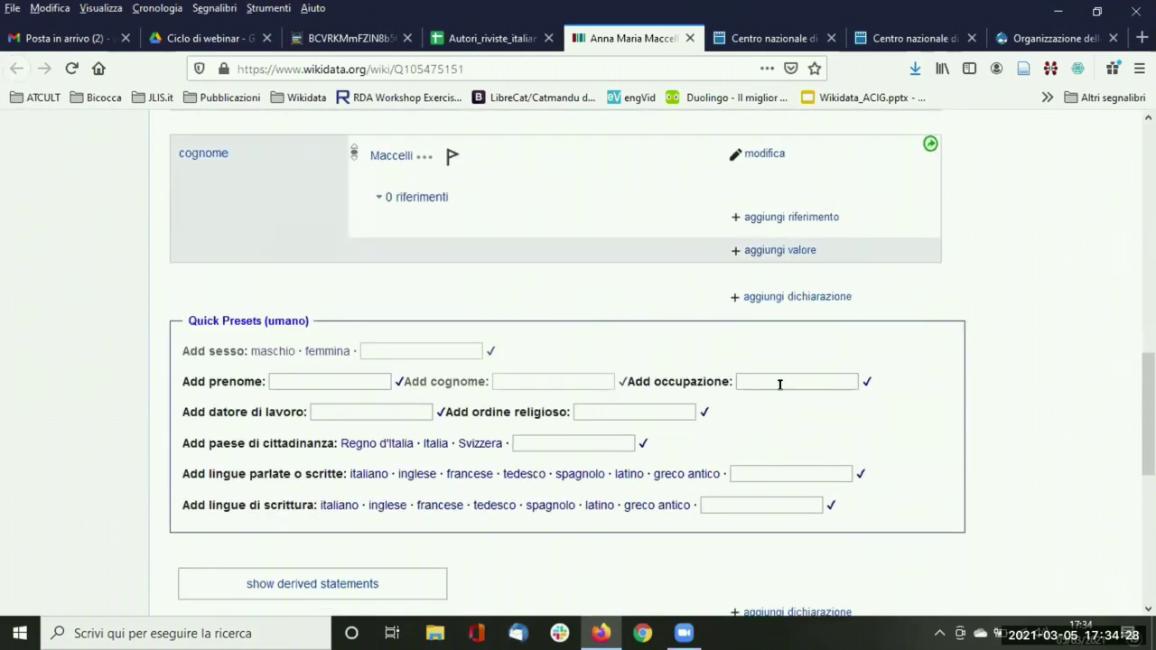
{"action": "left_click", "coordinate": [763, 380]}
{"action": "type", "text": "bibl"}
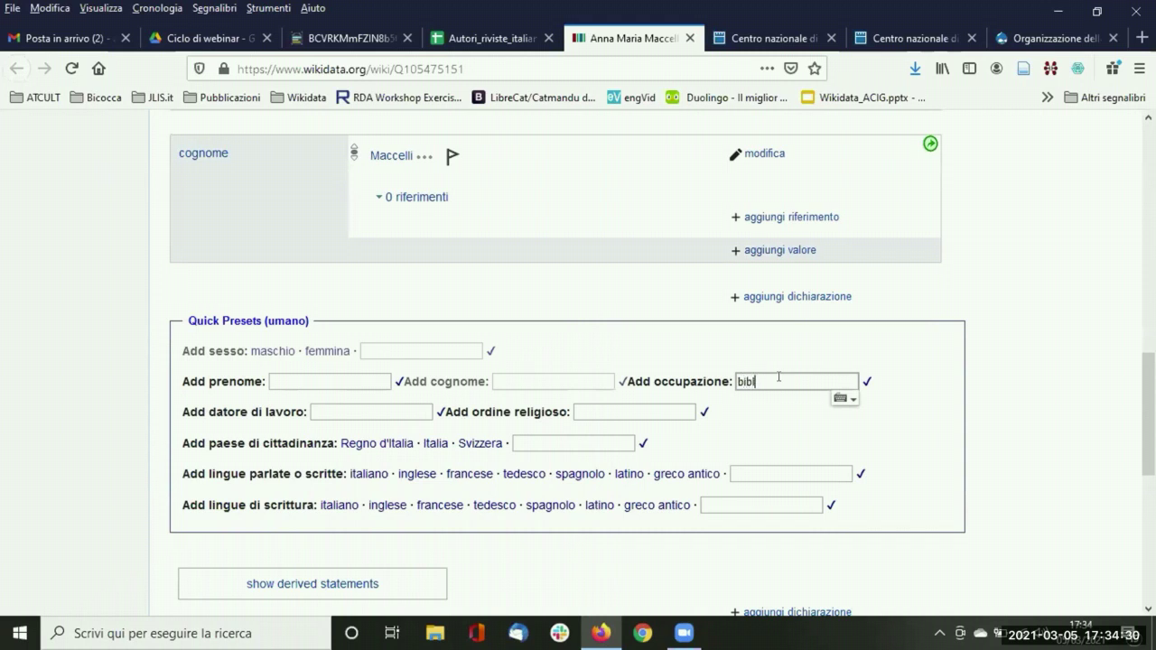
{"action": "type", "text": "iotecaria"}
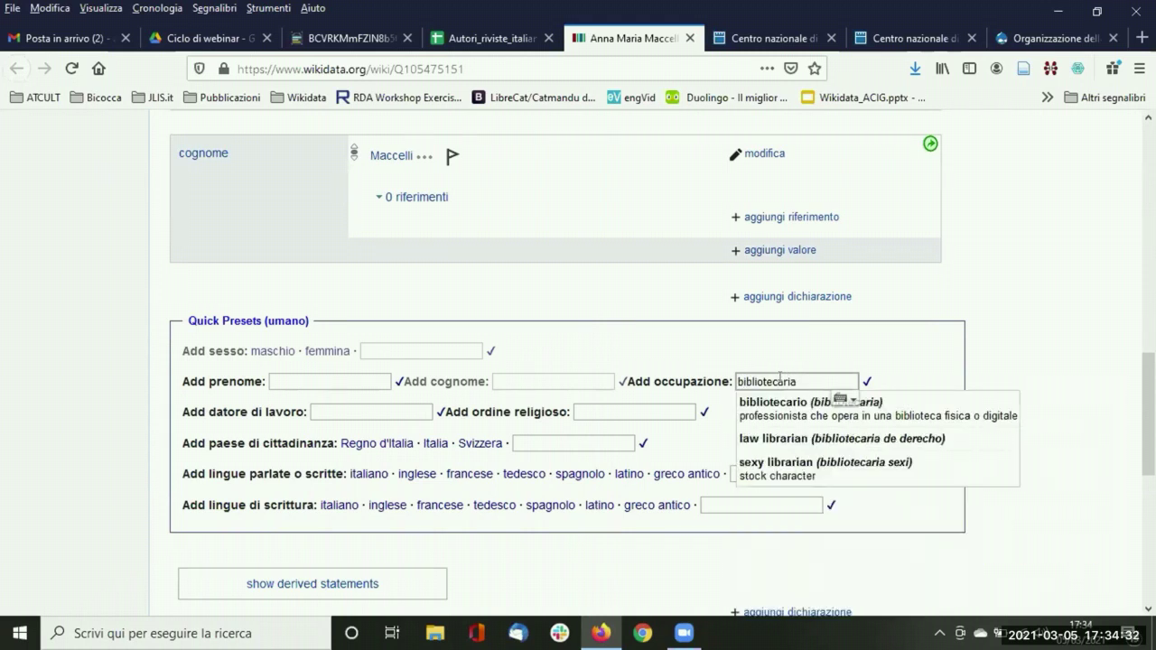
{"action": "left_click", "coordinate": [795, 408]}
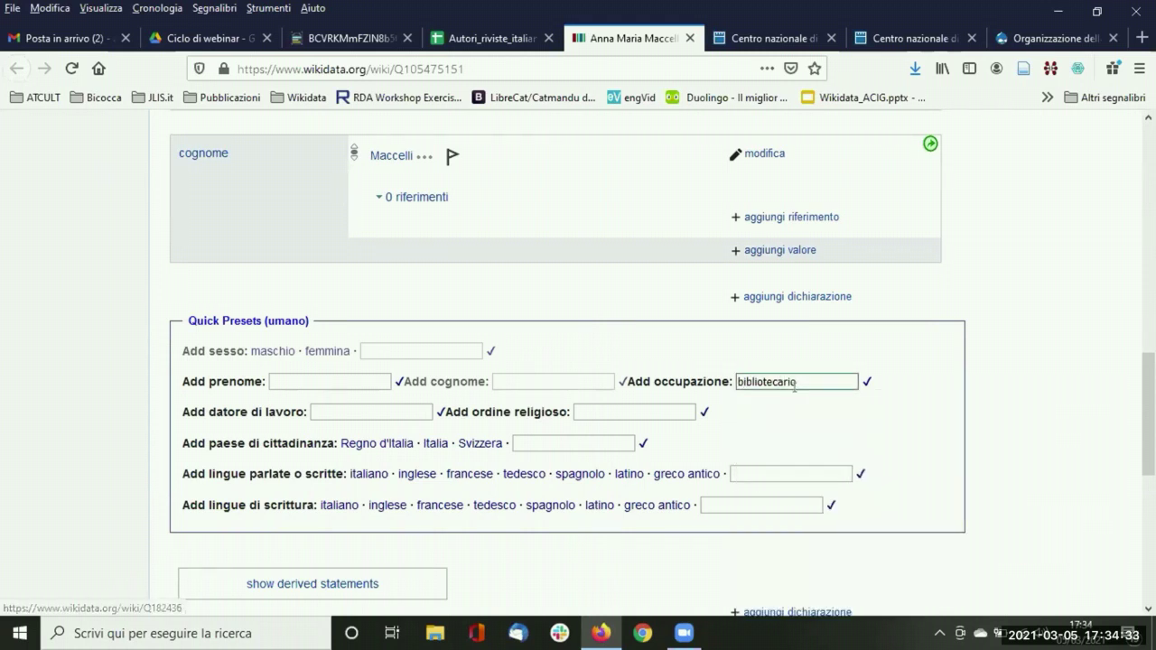
{"action": "left_click", "coordinate": [864, 384]}
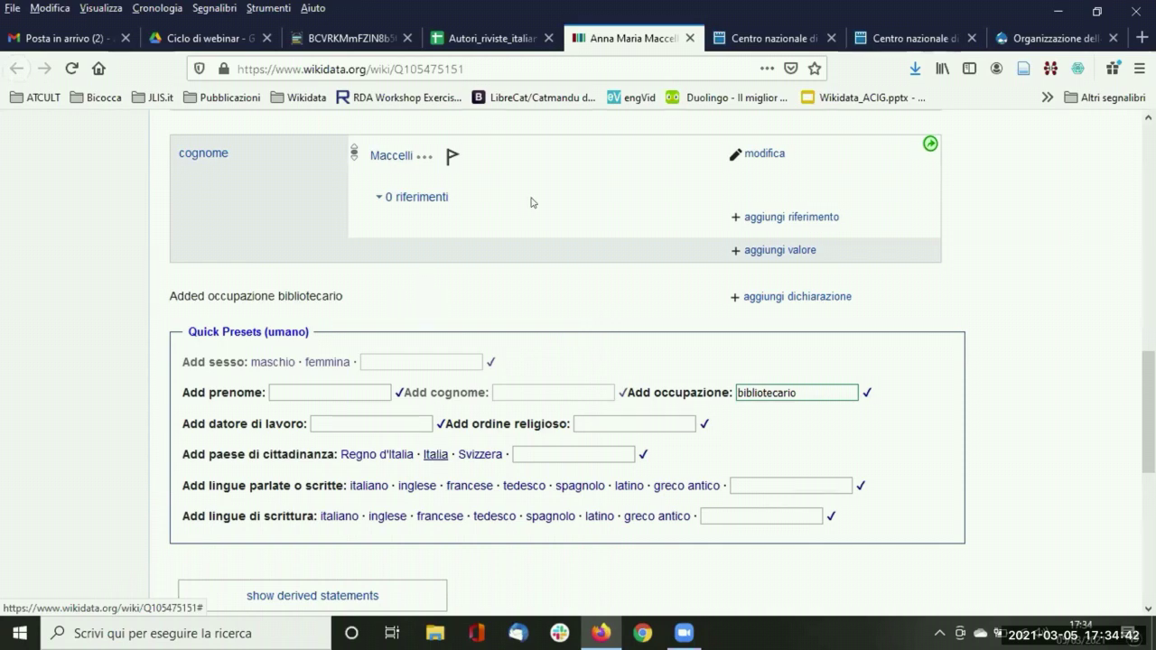
Add Italia as the country of citizenship.
{"action": "left_click", "coordinate": [238, 76]}
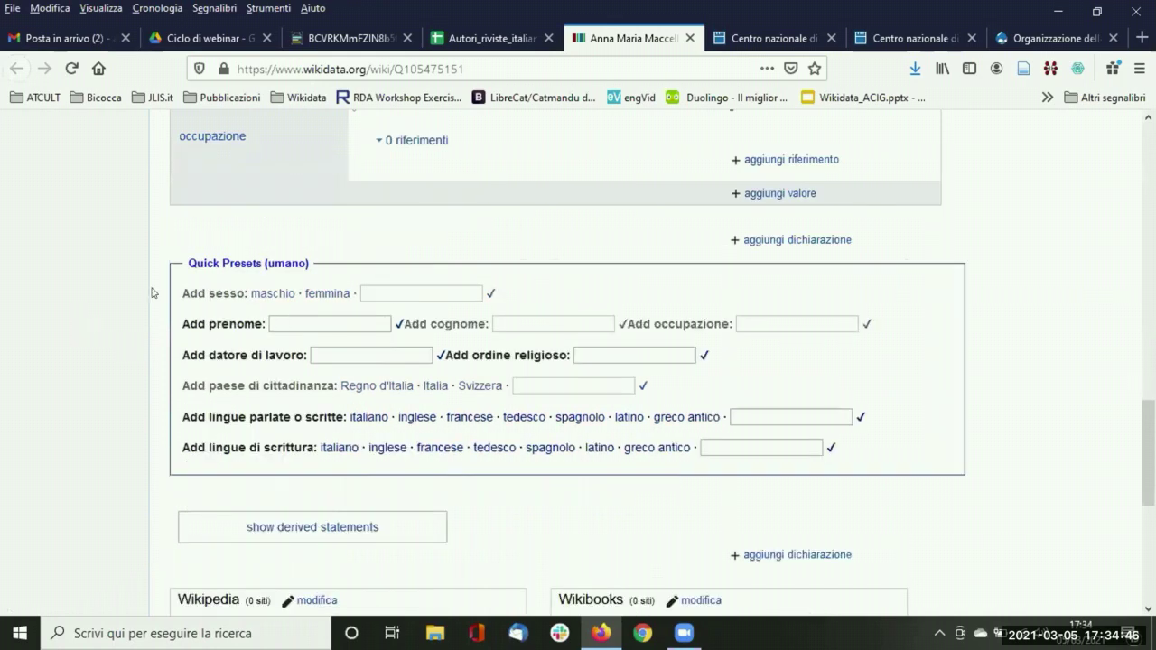
{"action": "scroll", "coordinate": [380, 321], "scroll_direction": "up", "scroll_amount": 5}
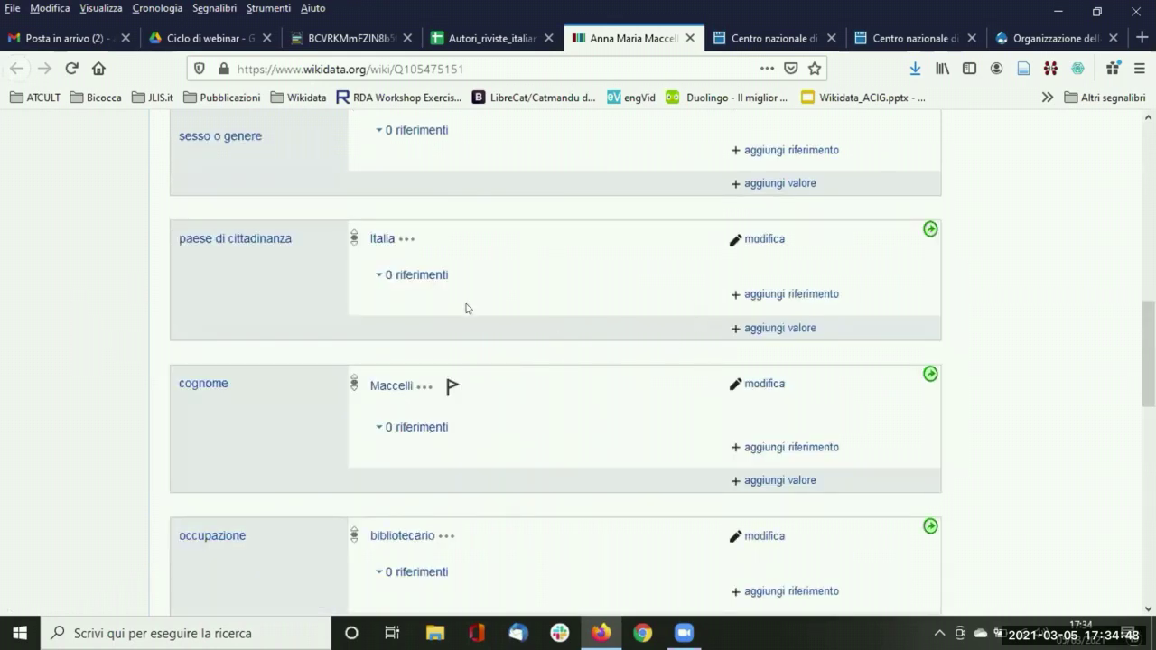
{"action": "scroll", "coordinate": [467, 307], "scroll_direction": "down", "scroll_amount": 2}
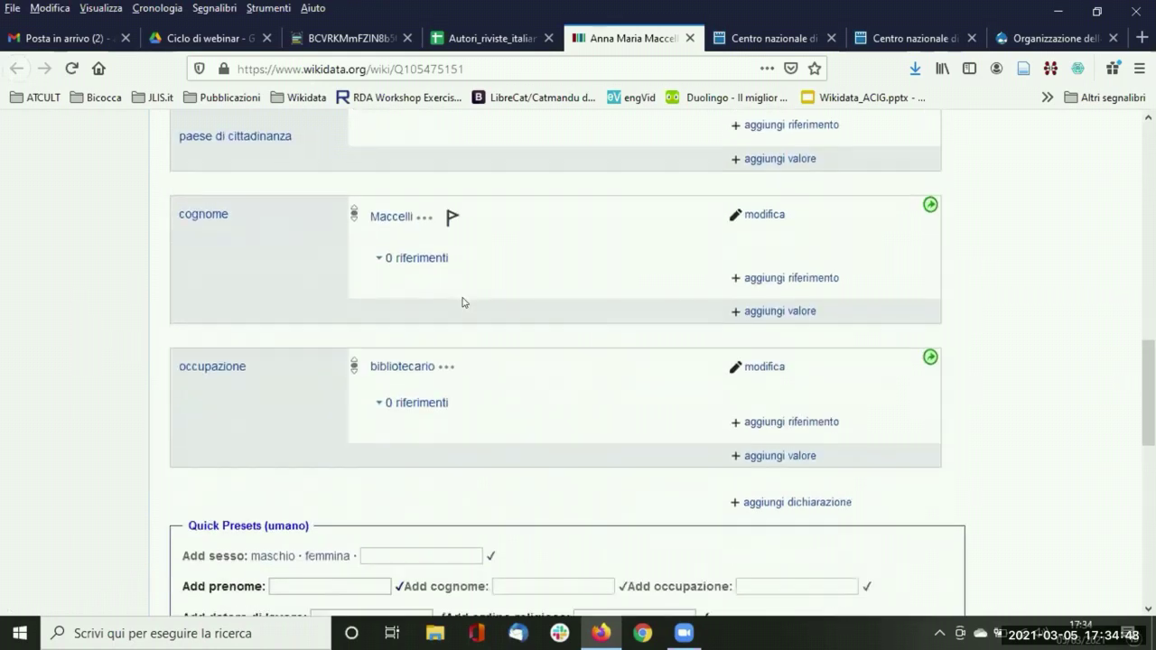
Add an affiliazione statement with the value Spedale degli Innocenti (Istituto degli Innocenti).
{"action": "left_click", "coordinate": [774, 498]}
{"action": "scroll", "coordinate": [190, 424], "scroll_direction": "down", "scroll_amount": 3}
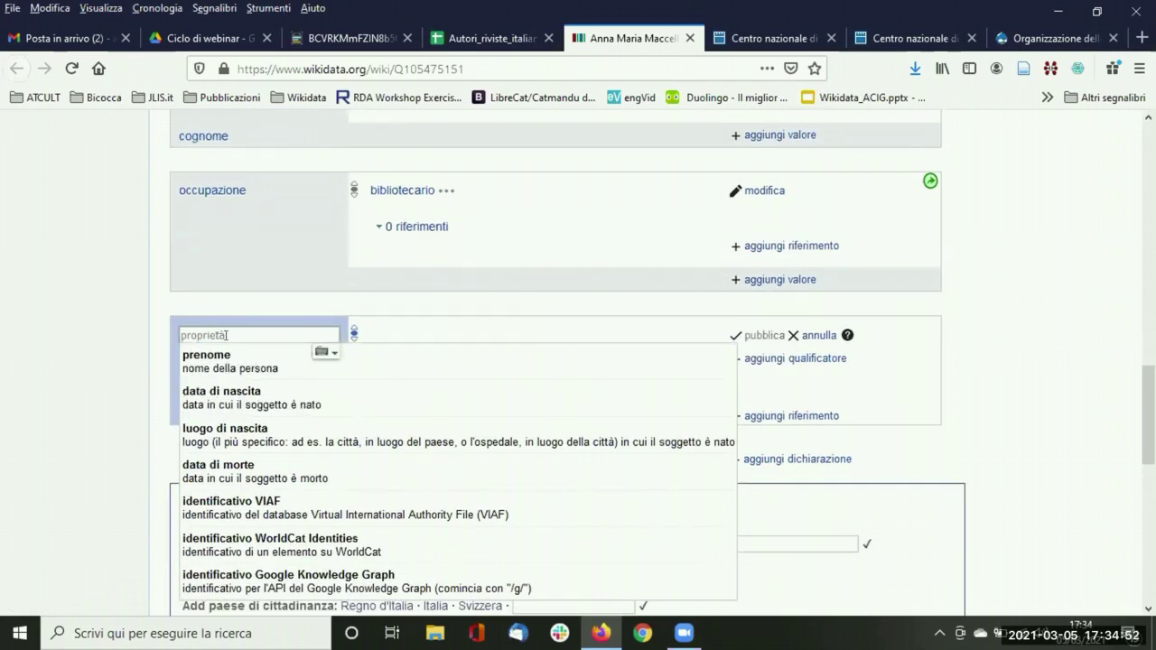
{"action": "type", "text": "affili"}
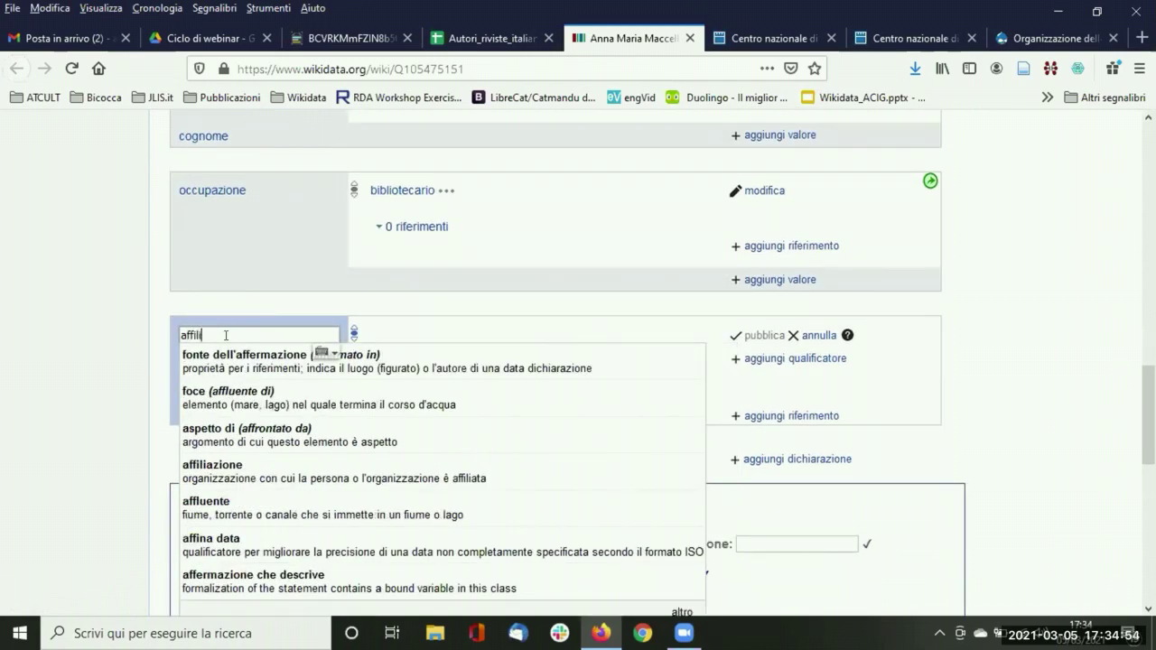
{"action": "type", "text": "one"}
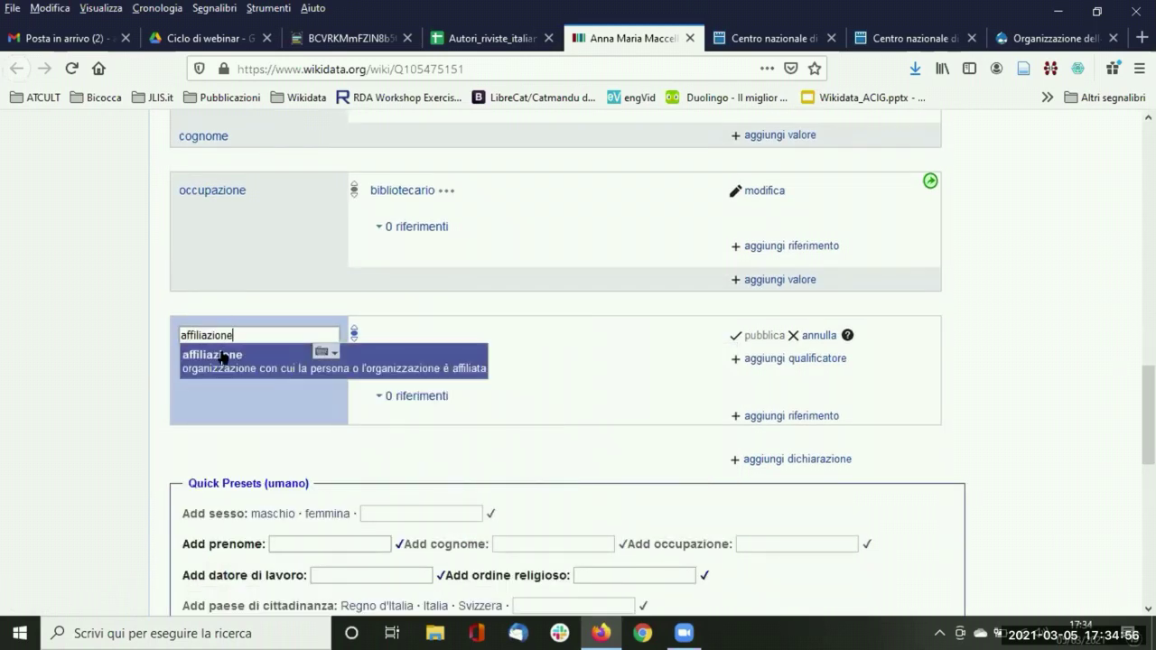
{"action": "type", "text": "ist"}
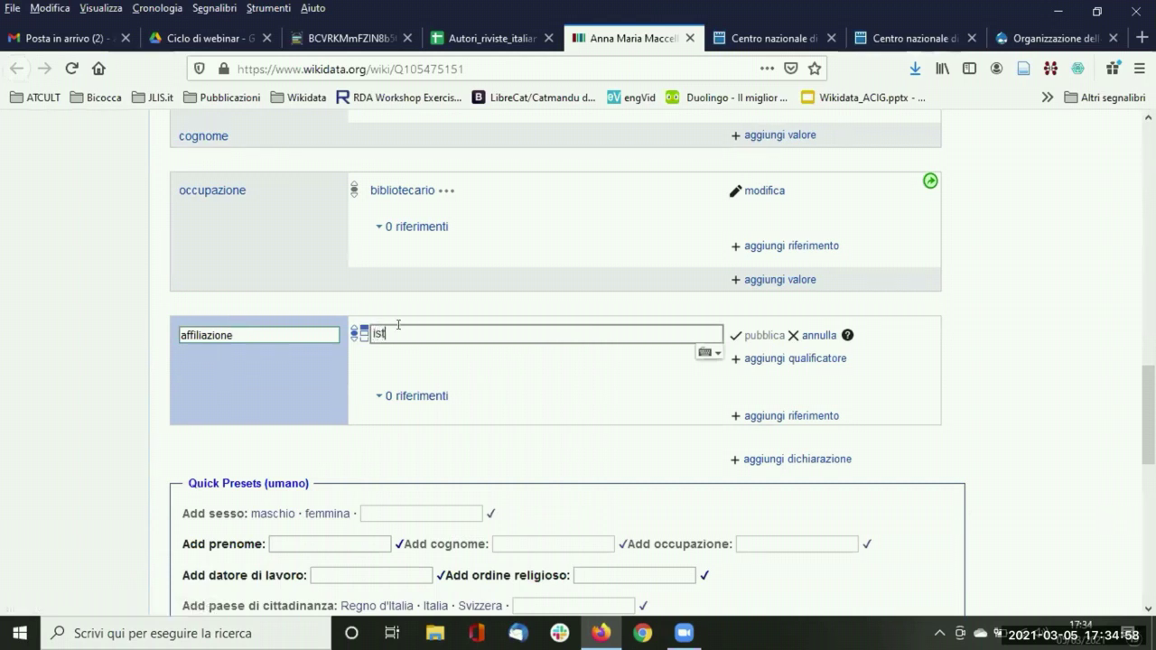
{"action": "type", "text": "ituto degli"}
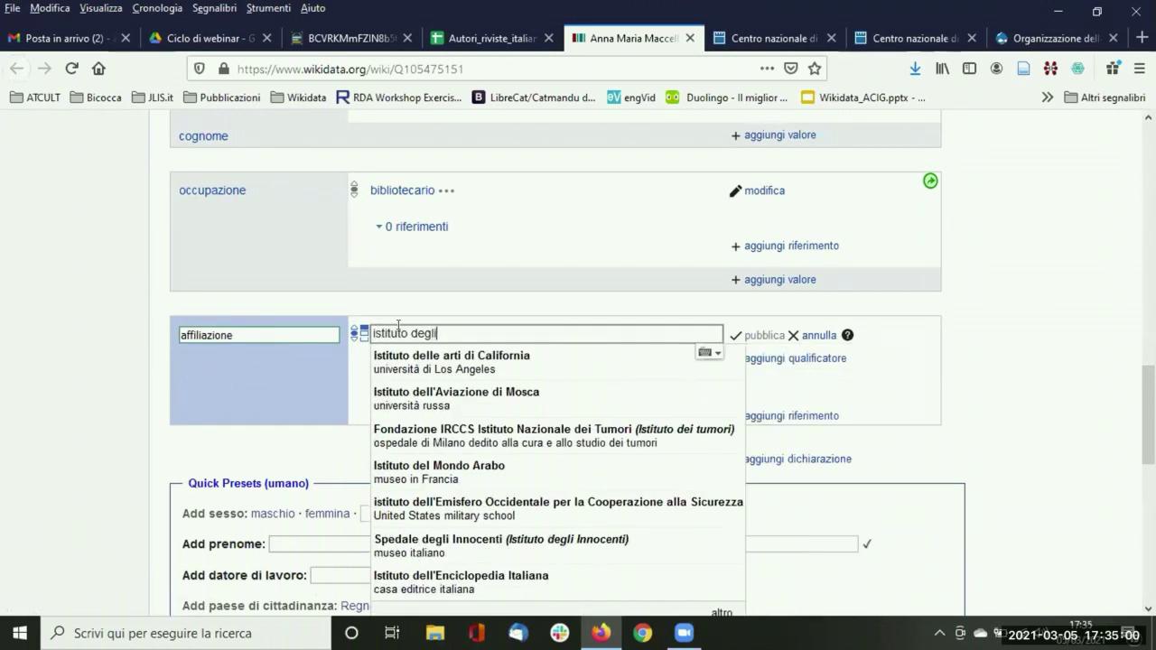
{"action": "type", "text": " i"}
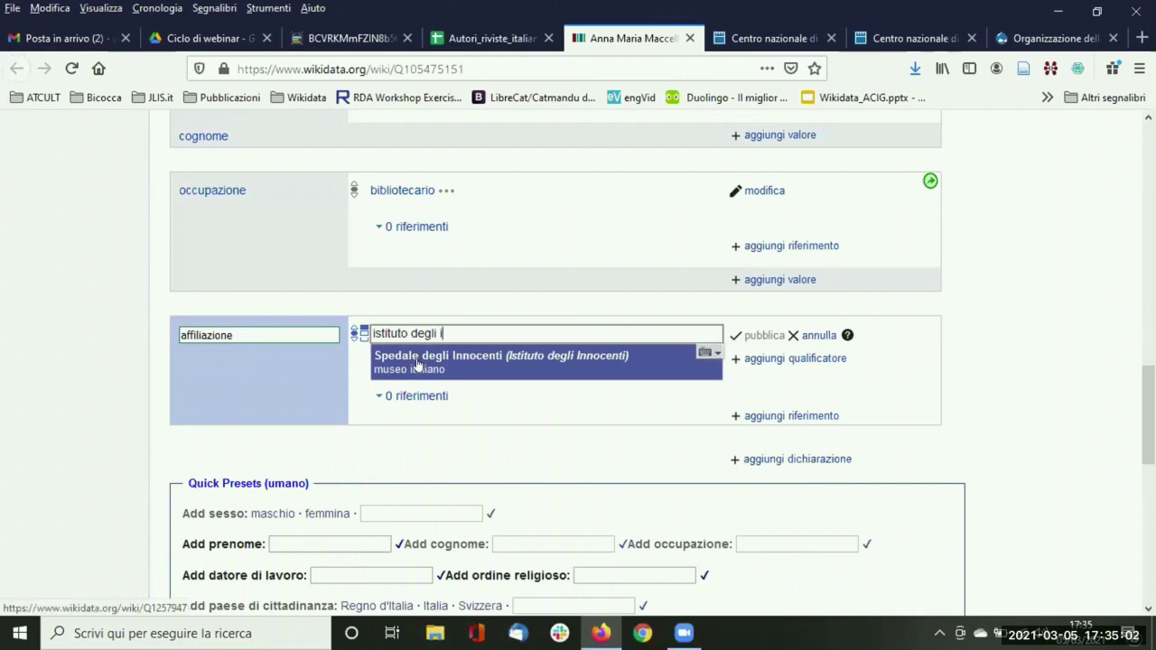
{"action": "left_click", "coordinate": [417, 358]}
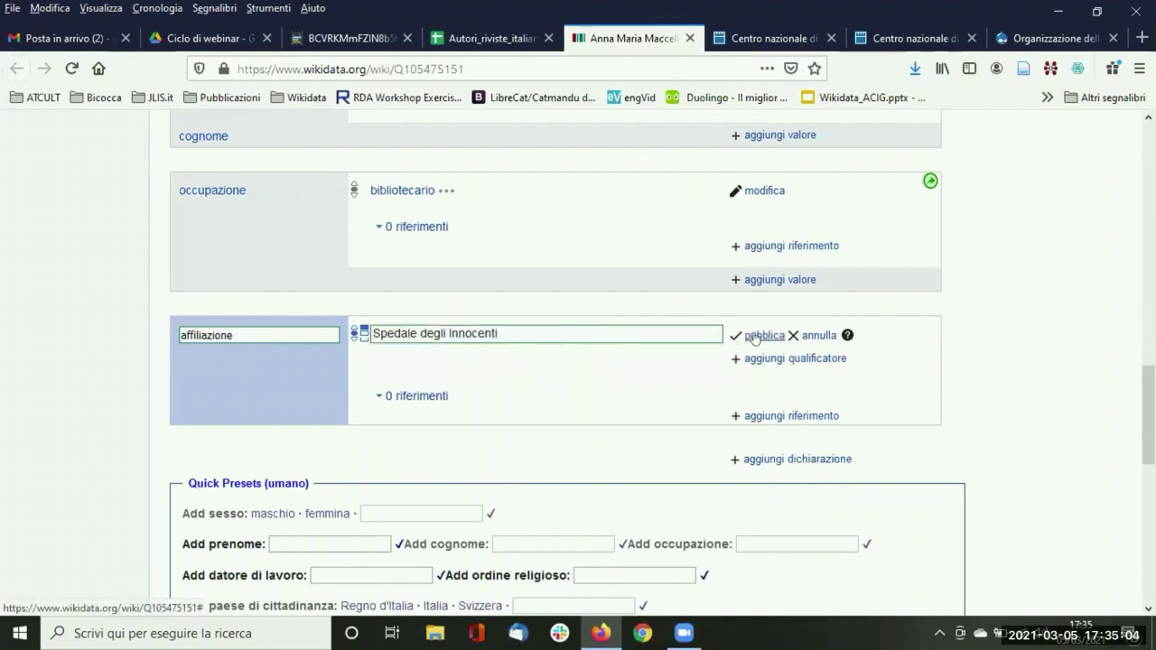
{"action": "left_click", "coordinate": [753, 336]}
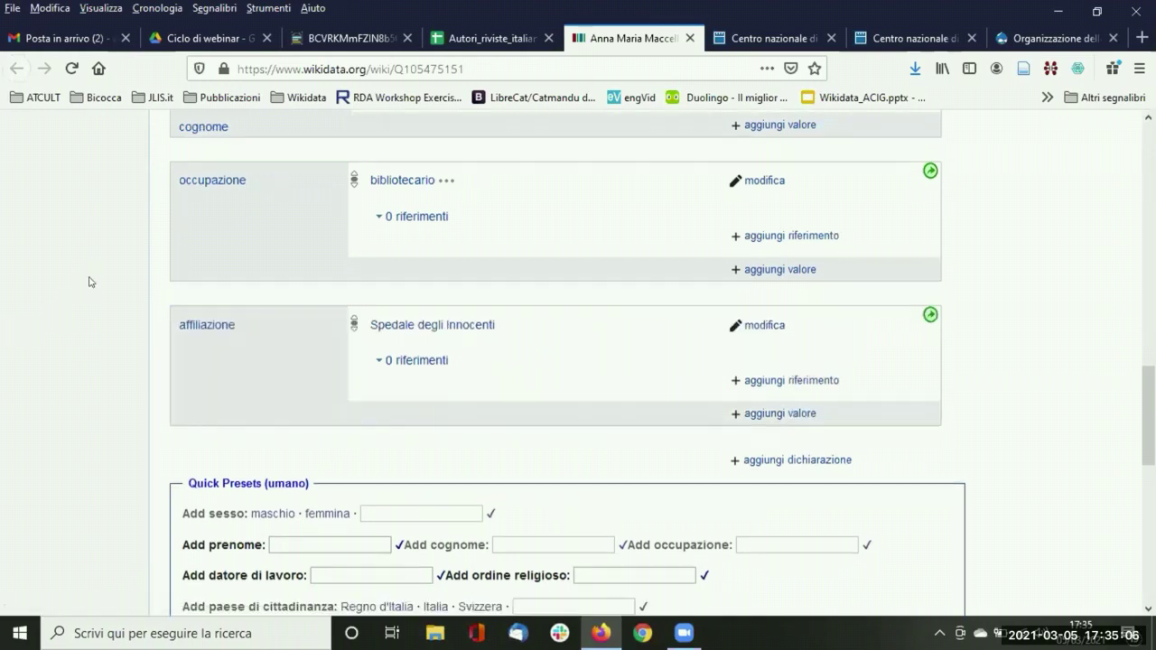
Add the given name Anna Maria to the item through Quick Presets.
{"action": "scroll", "coordinate": [90, 280], "scroll_direction": "down", "scroll_amount": 4}
{"action": "scroll", "coordinate": [105, 284], "scroll_direction": "up", "scroll_amount": 5}
{"action": "scroll", "coordinate": [130, 289], "scroll_direction": "down", "scroll_amount": 4}
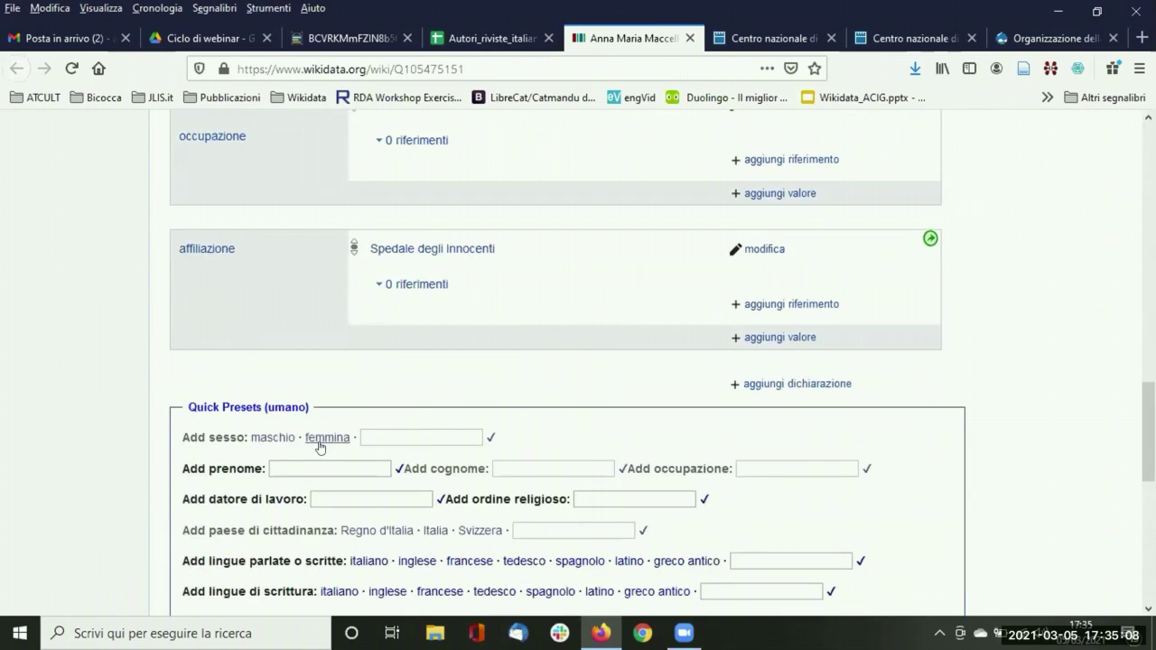
{"action": "left_click", "coordinate": [281, 467]}
{"action": "type", "text": "anna m"}
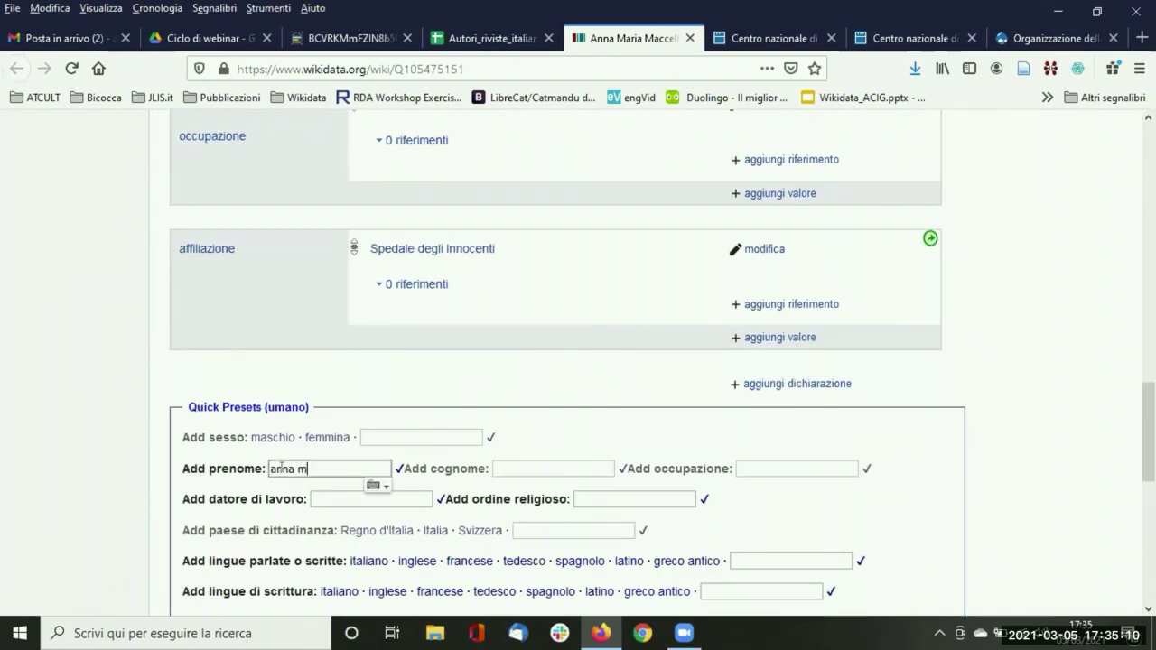
{"action": "type", "text": "aria"}
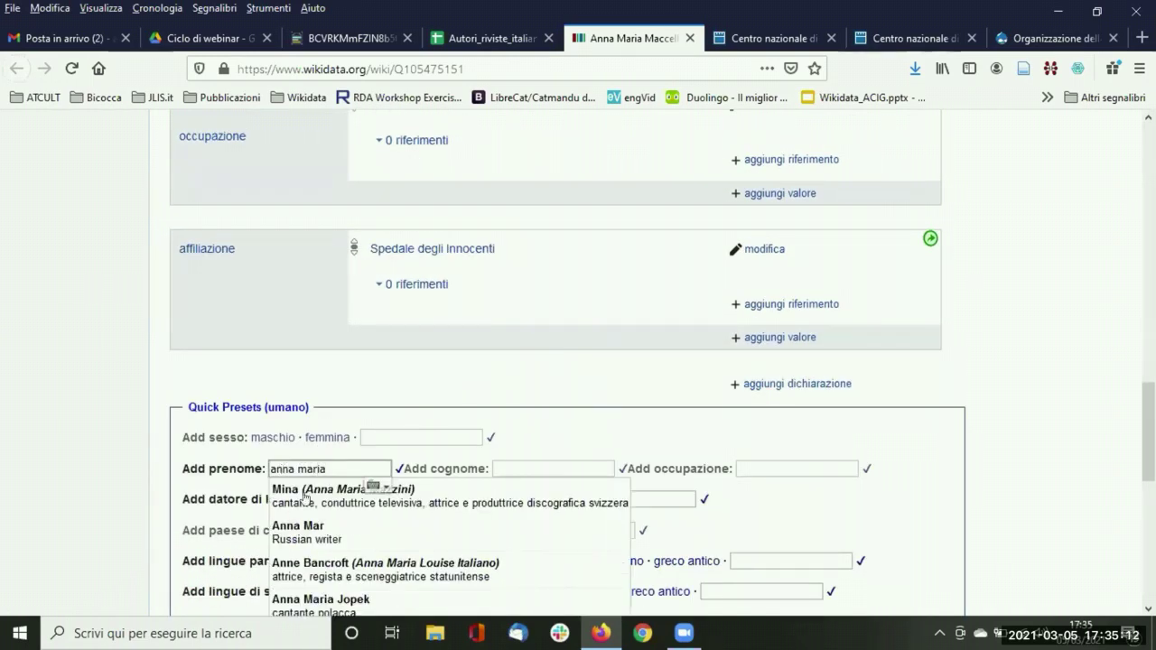
{"action": "scroll", "coordinate": [158, 406], "scroll_direction": "down", "scroll_amount": 2}
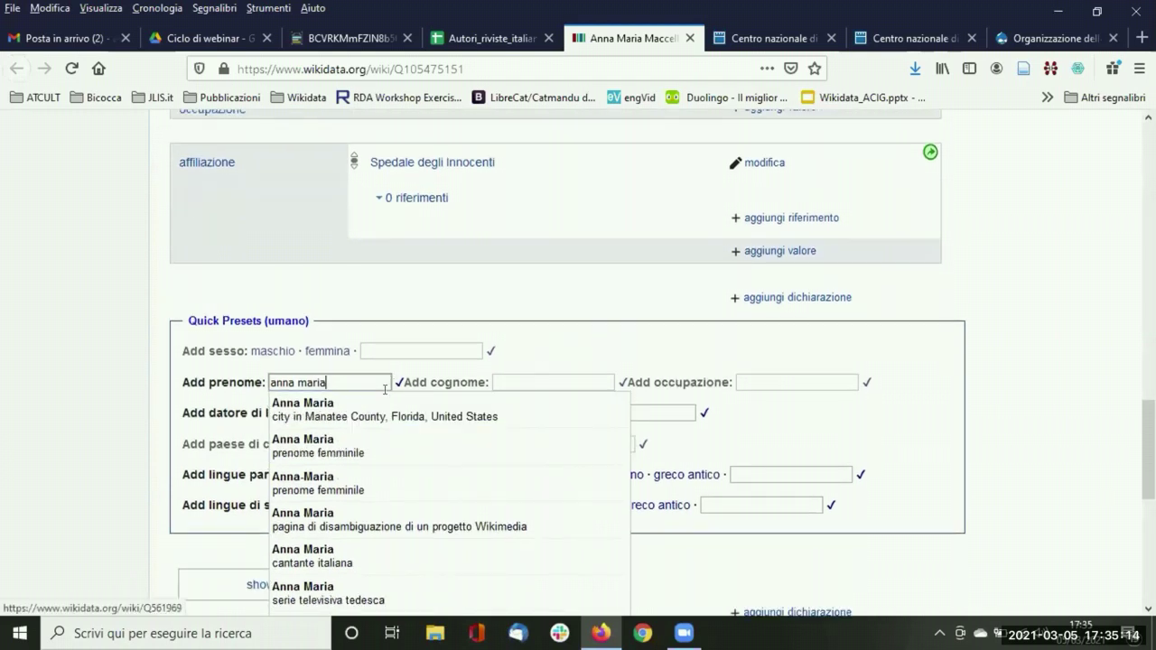
{"action": "left_click", "coordinate": [346, 448]}
{"action": "left_click", "coordinate": [399, 383]}
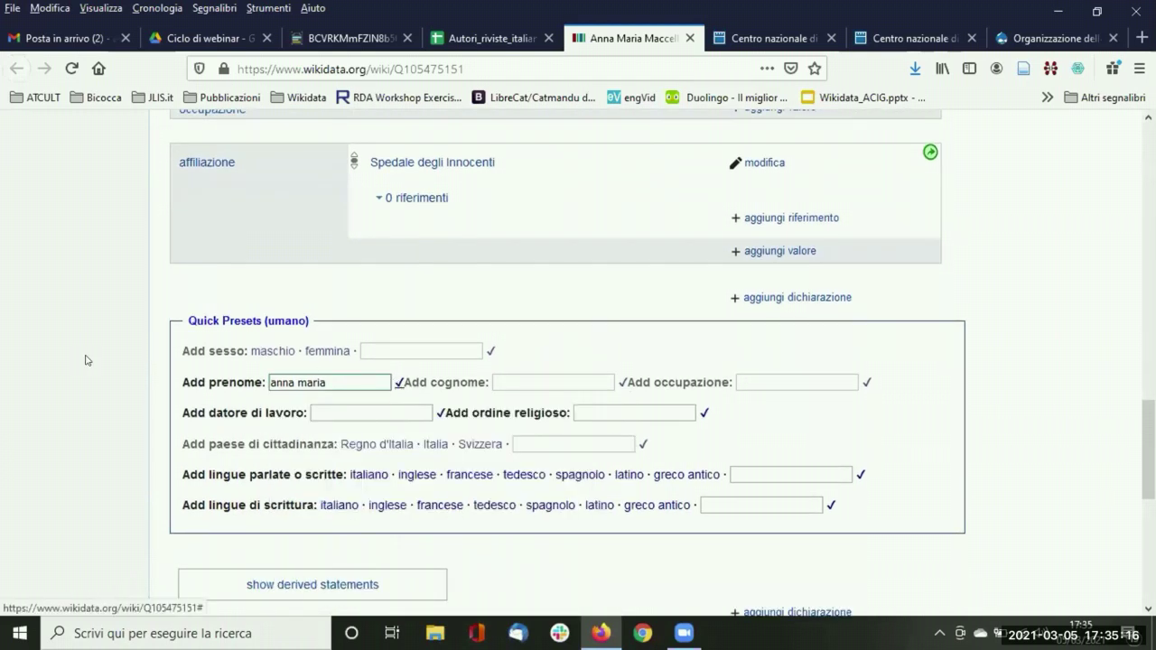
Add italiano as spoken/written and writing language, then reload the item page.
{"action": "scroll", "coordinate": [87, 361], "scroll_direction": "down", "scroll_amount": 2}
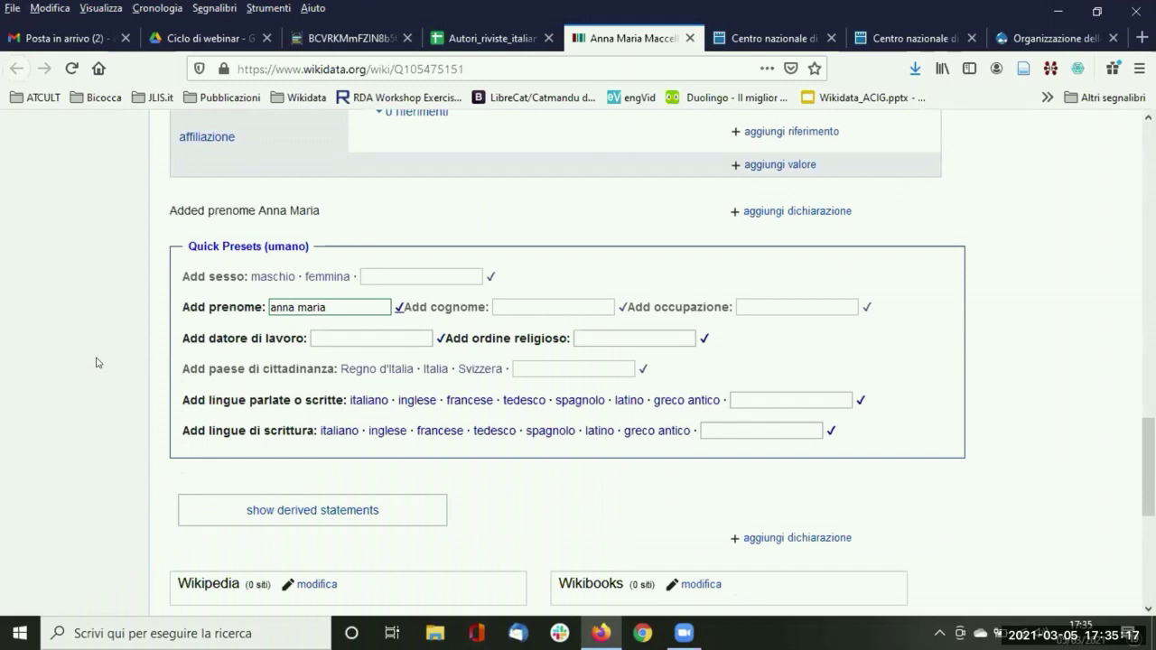
{"action": "left_click", "coordinate": [363, 401]}
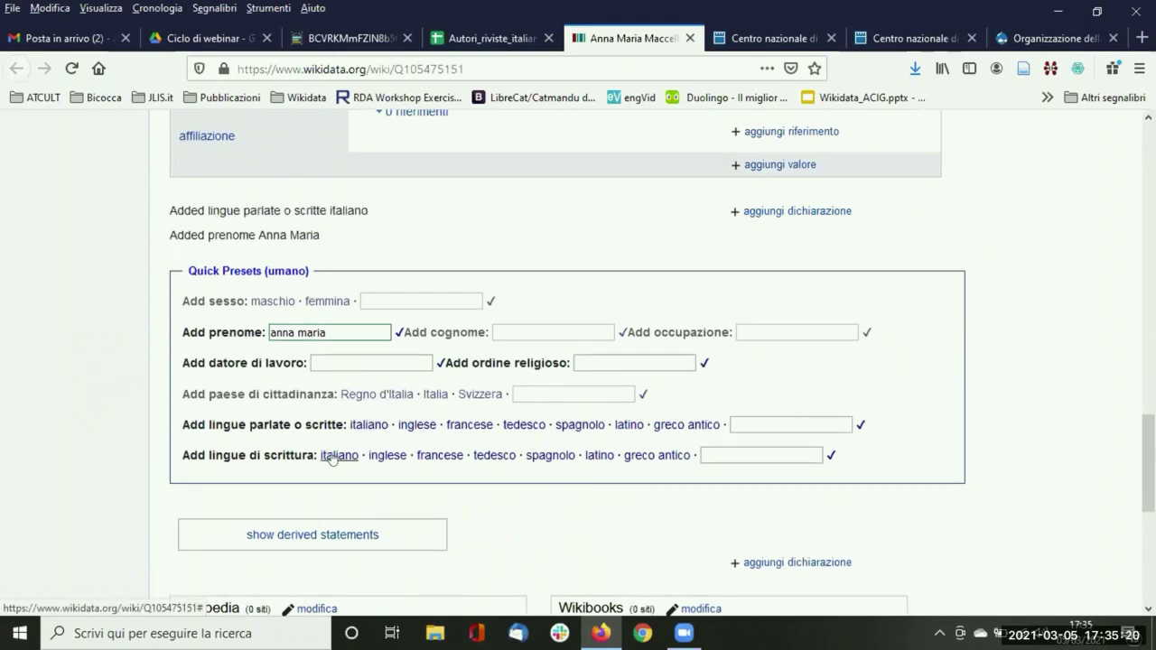
{"action": "key", "text": "ctrl+l"}
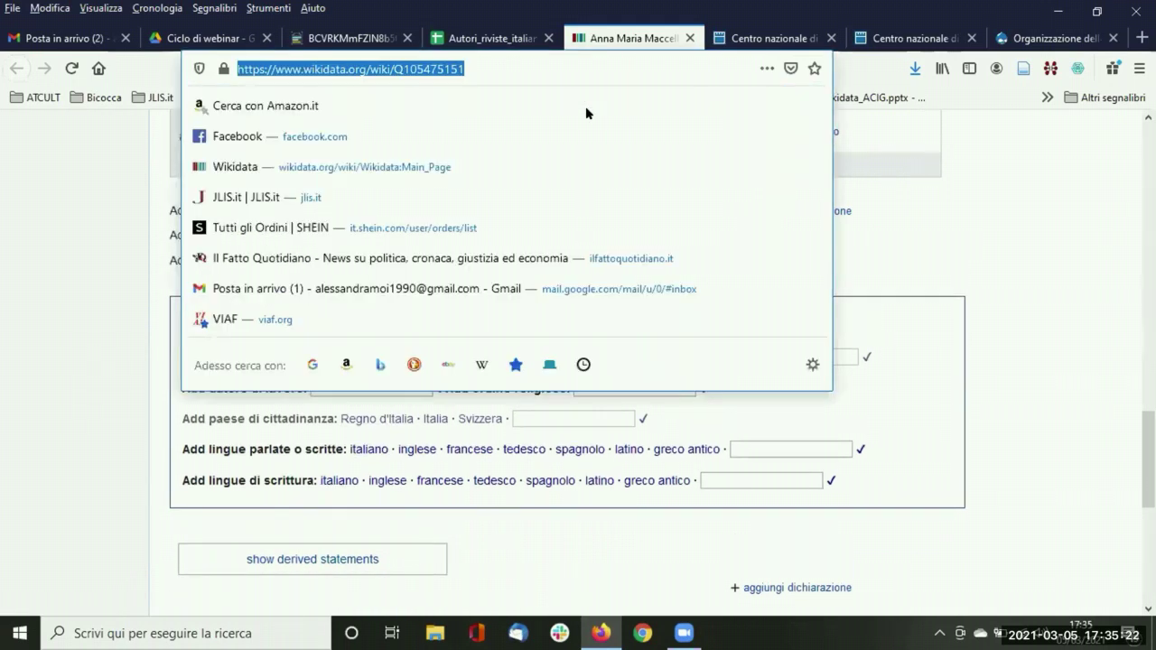
{"action": "left_click", "coordinate": [55, 252]}
{"action": "scroll", "coordinate": [80, 241], "scroll_direction": "up", "scroll_amount": 5}
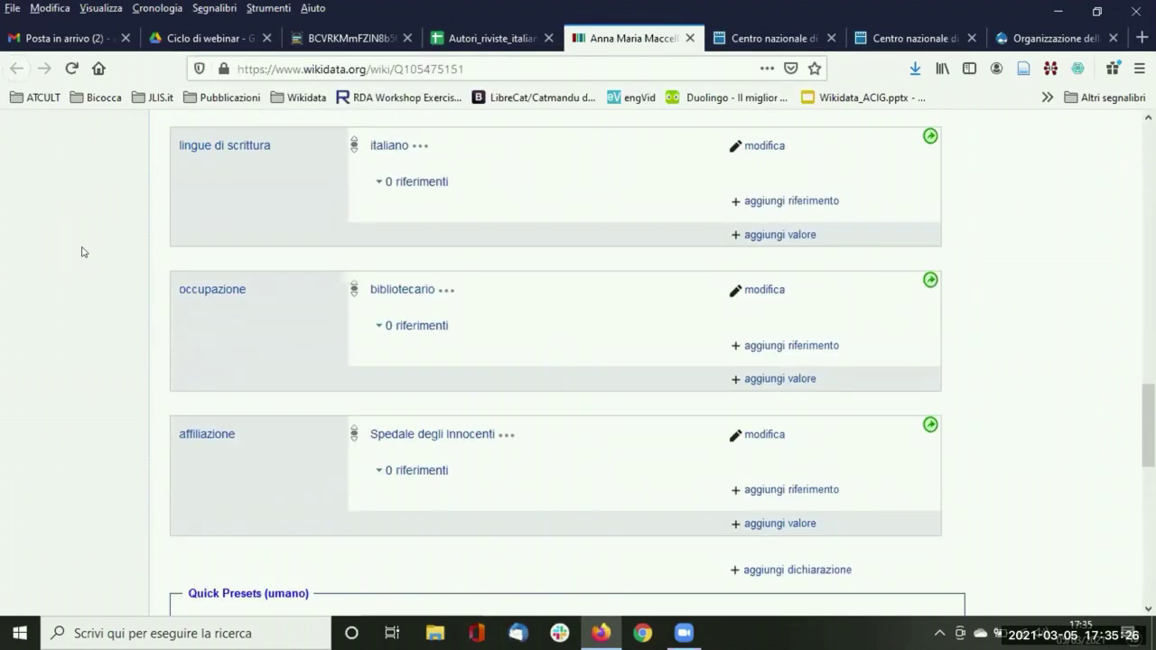
{"action": "scroll", "coordinate": [462, 305], "scroll_direction": "up", "scroll_amount": 2}
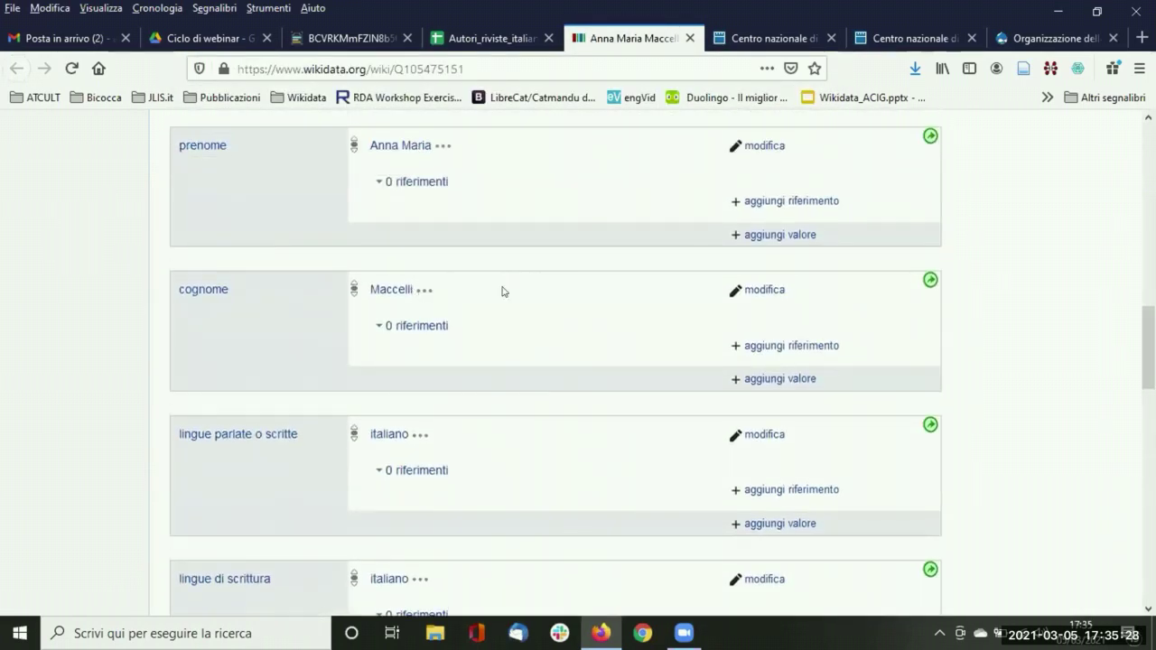
{"action": "scroll", "coordinate": [503, 292], "scroll_direction": "down", "scroll_amount": 4}
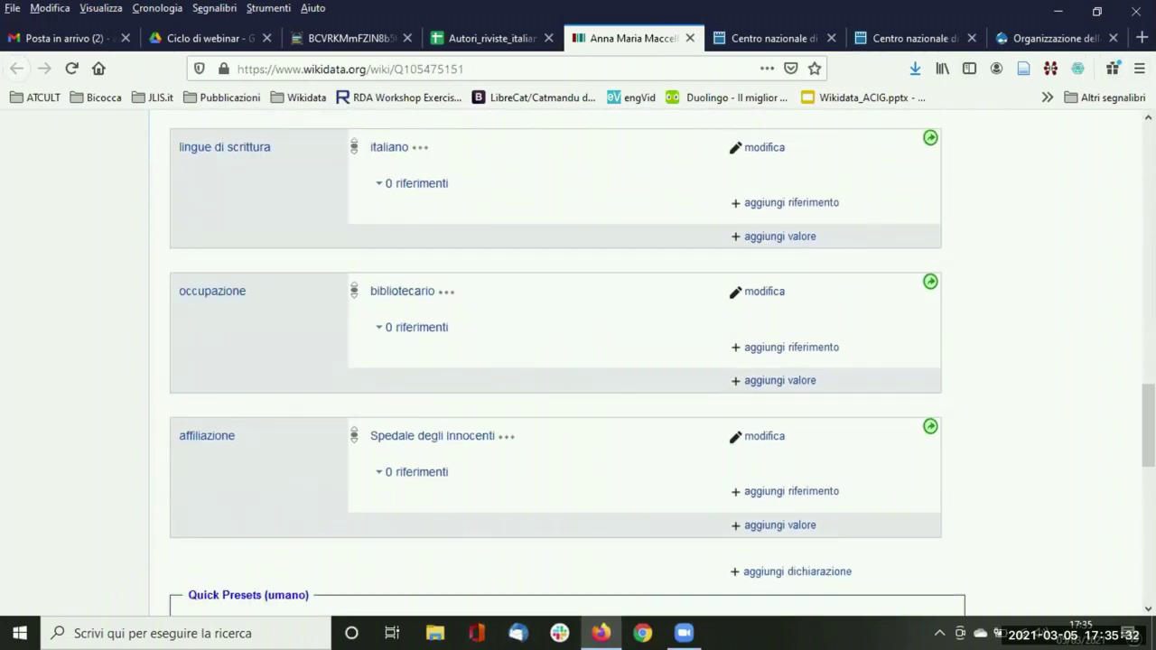
Search VIAF for 'Maccelli, Anna Maria' and open the matching authority record.
{"action": "left_click", "coordinate": [1142, 38]}
{"action": "type", "text": "viaf.org"}
{"action": "key", "text": "Return"}
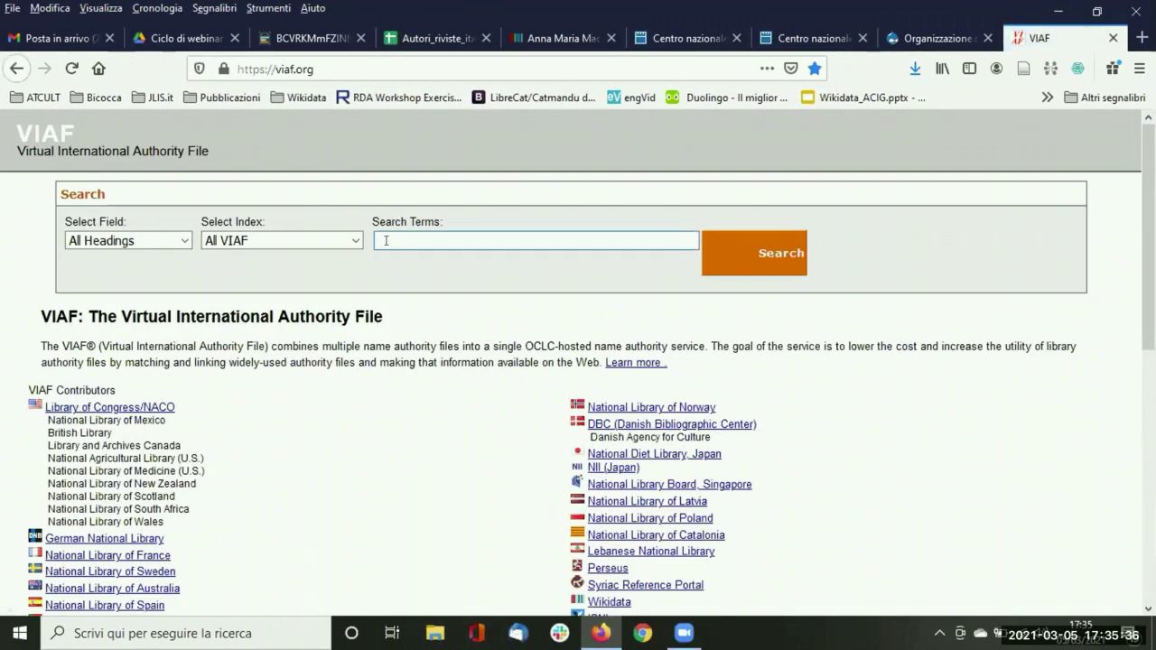
{"action": "type", "text": "maccelli, anna"}
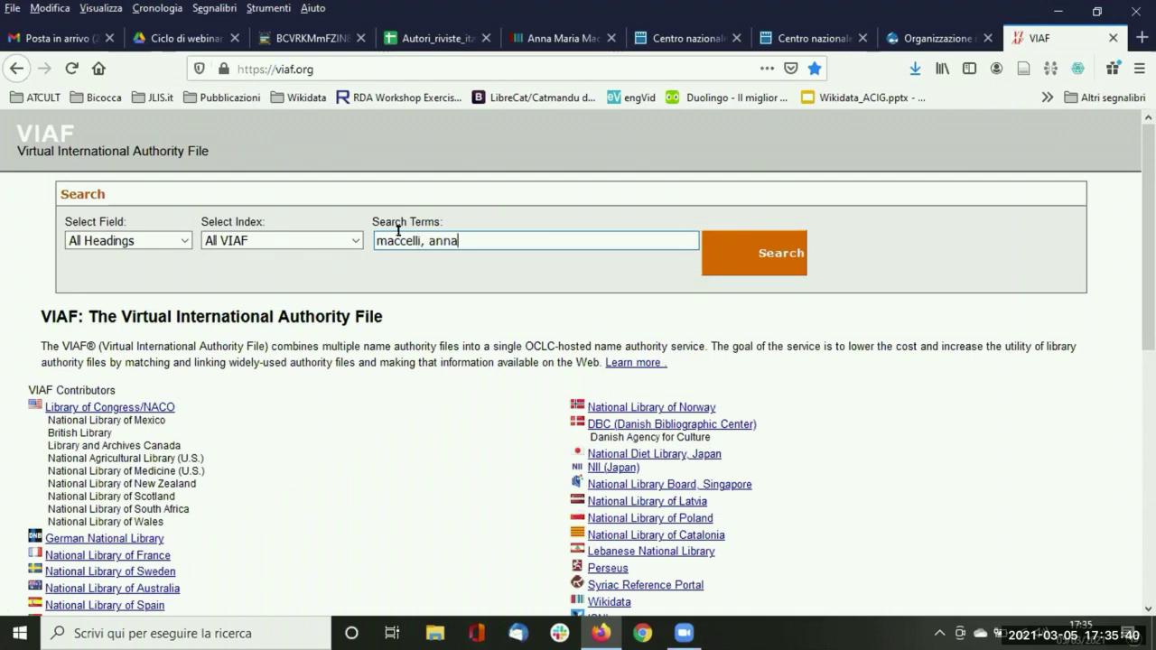
{"action": "type", "text": " maria"}
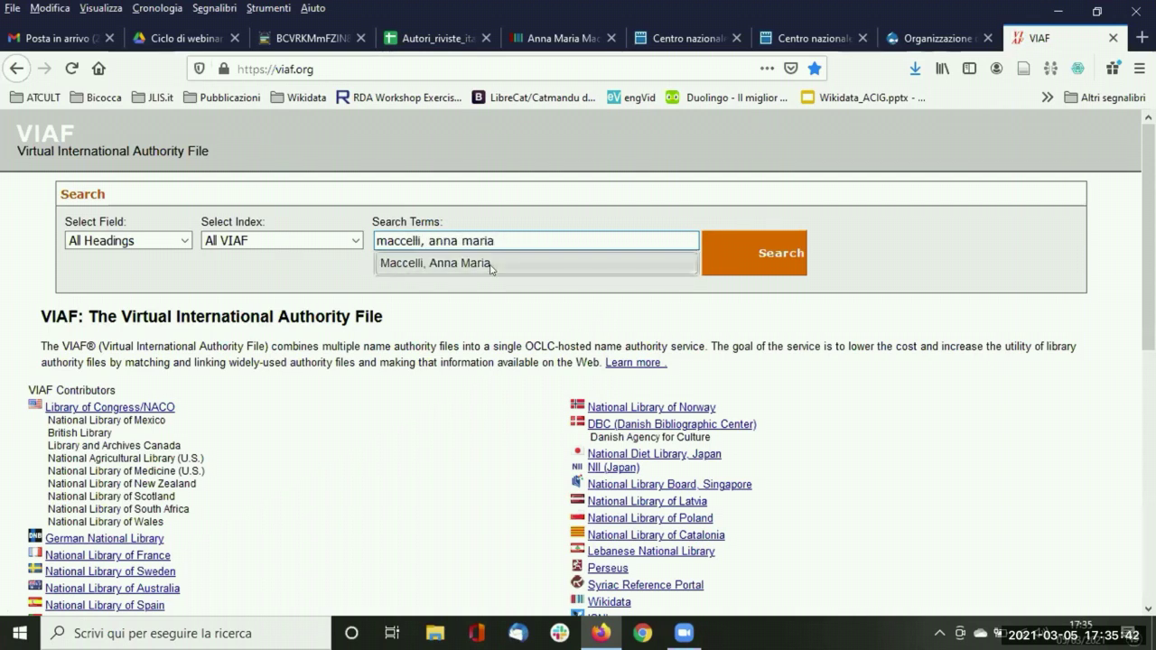
{"action": "left_click", "coordinate": [533, 270]}
{"action": "left_click", "coordinate": [709, 254]}
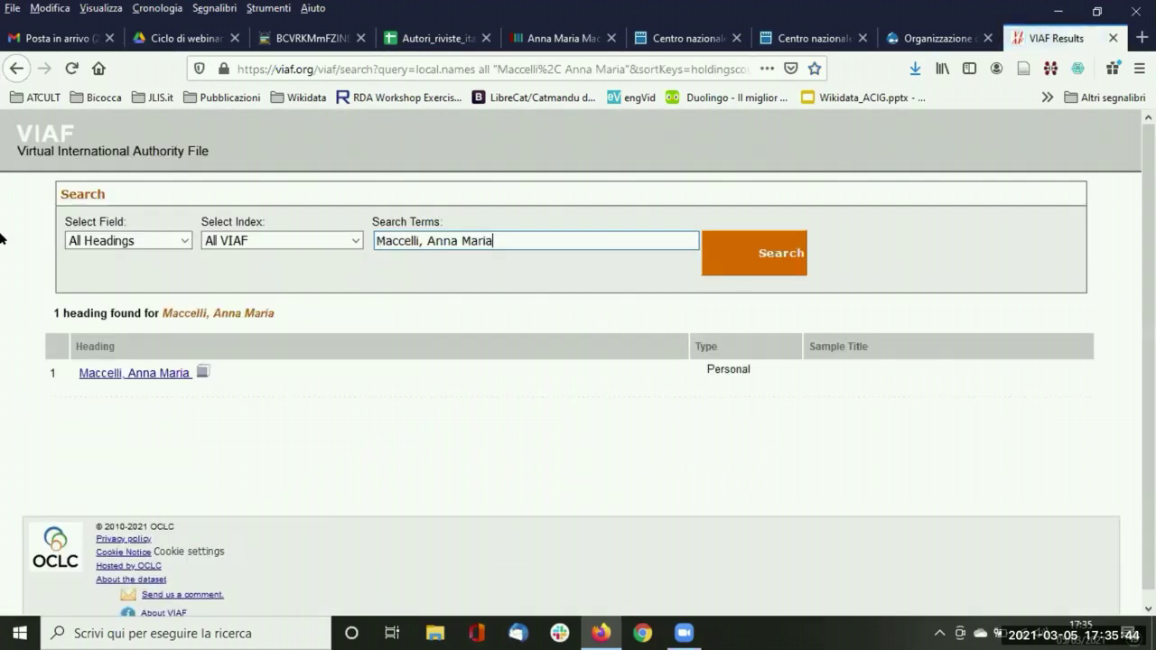
{"action": "left_click", "coordinate": [134, 373]}
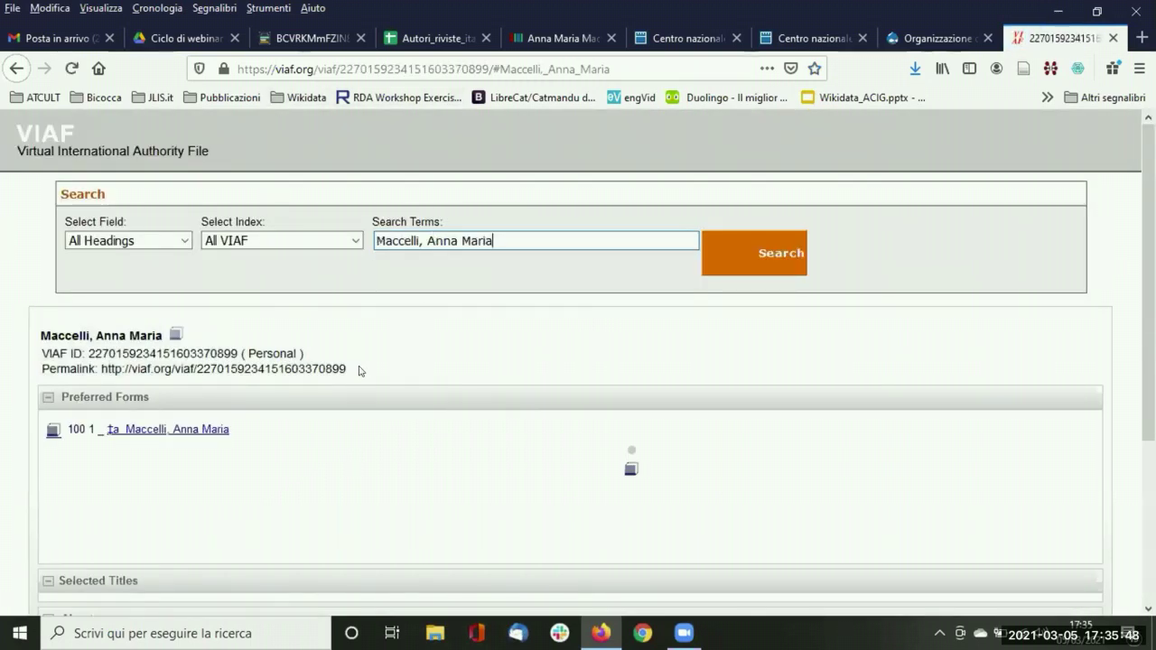
Select the record's permalink and switch to the Etherpad notes tab.
{"action": "left_click_drag", "start_coordinate": [41, 333], "coordinate": [338, 364]}
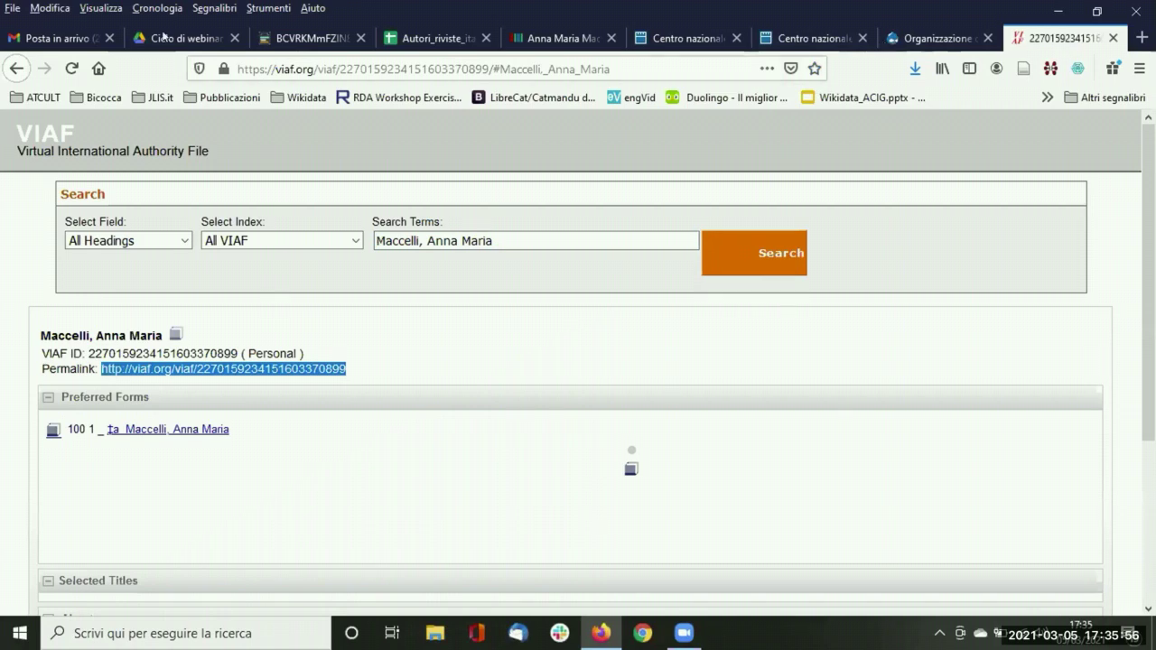
{"action": "left_click", "coordinate": [163, 38]}
{"action": "key", "text": "ctrl+Tab"}
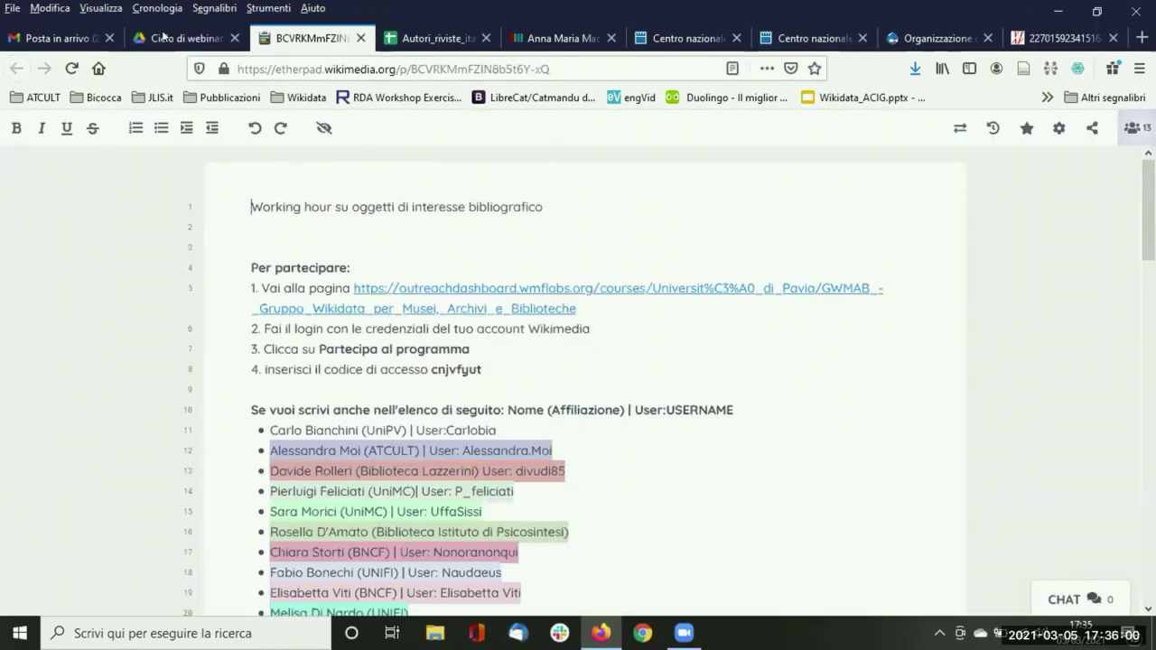
Focus the Etherpad pad to read the workshop notes.
{"action": "left_click", "coordinate": [271, 69]}
{"action": "left_click", "coordinate": [906, 323]}
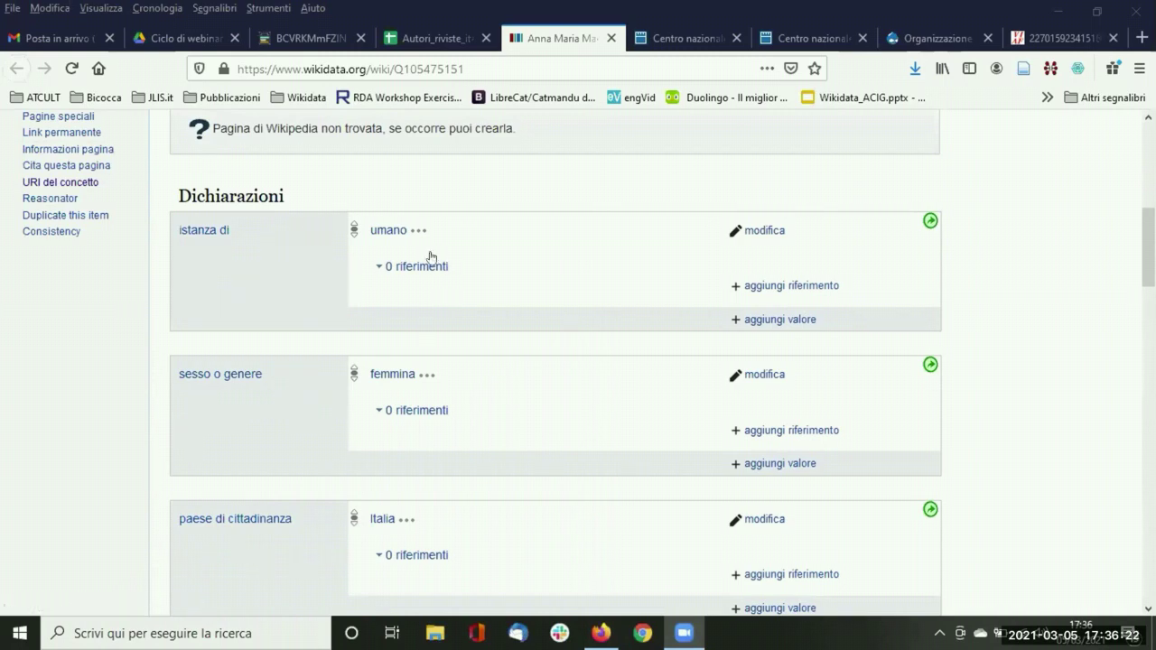
Reload the Wikidata item page and close the VIAF identifiers dialog.
{"action": "left_click", "coordinate": [430, 72]}
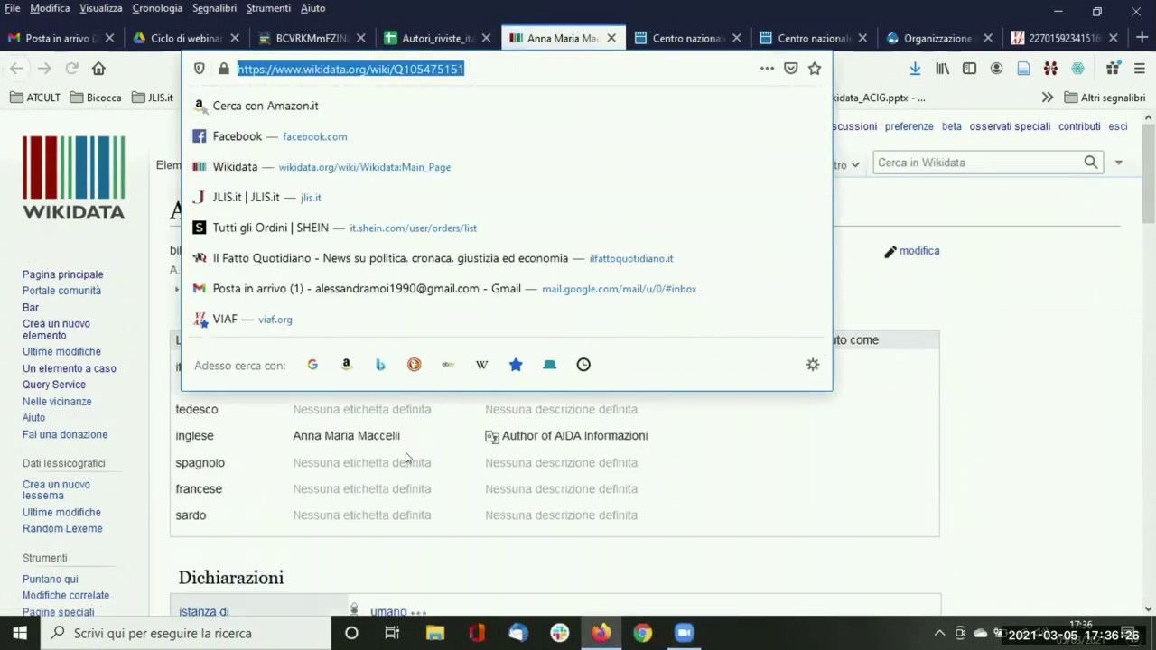
{"action": "left_click", "coordinate": [412, 458]}
{"action": "scroll", "coordinate": [455, 425], "scroll_direction": "down", "scroll_amount": 5}
{"action": "scroll", "coordinate": [772, 241], "scroll_direction": "up", "scroll_amount": 4}
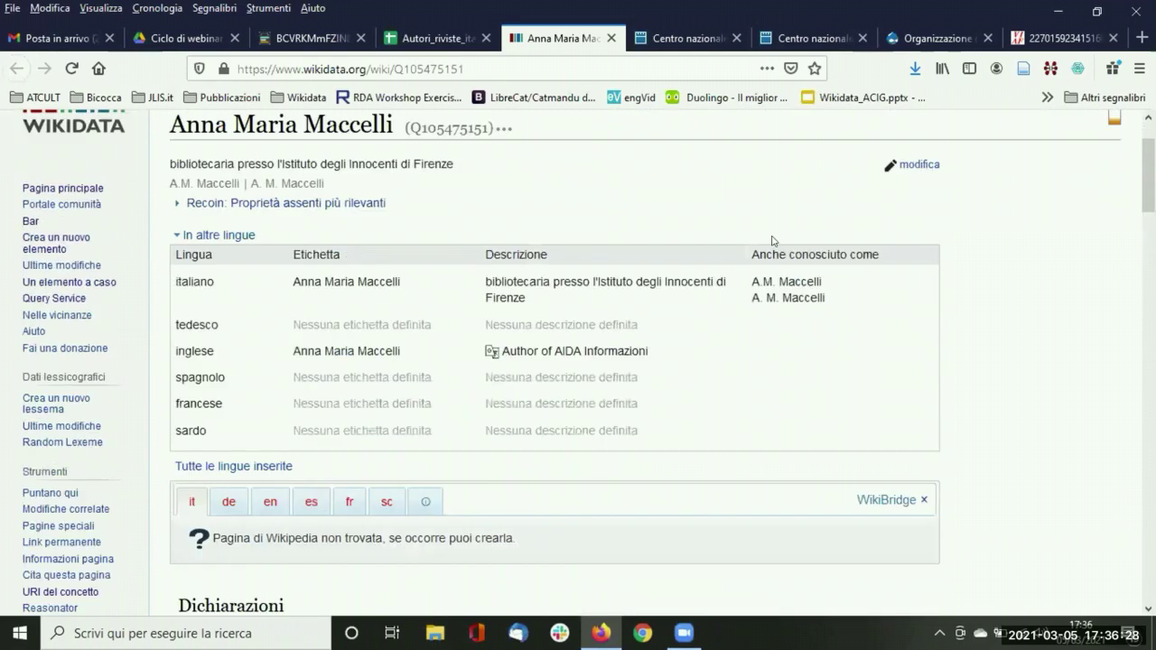
{"action": "scroll", "coordinate": [439, 304], "scroll_direction": "down", "scroll_amount": 12}
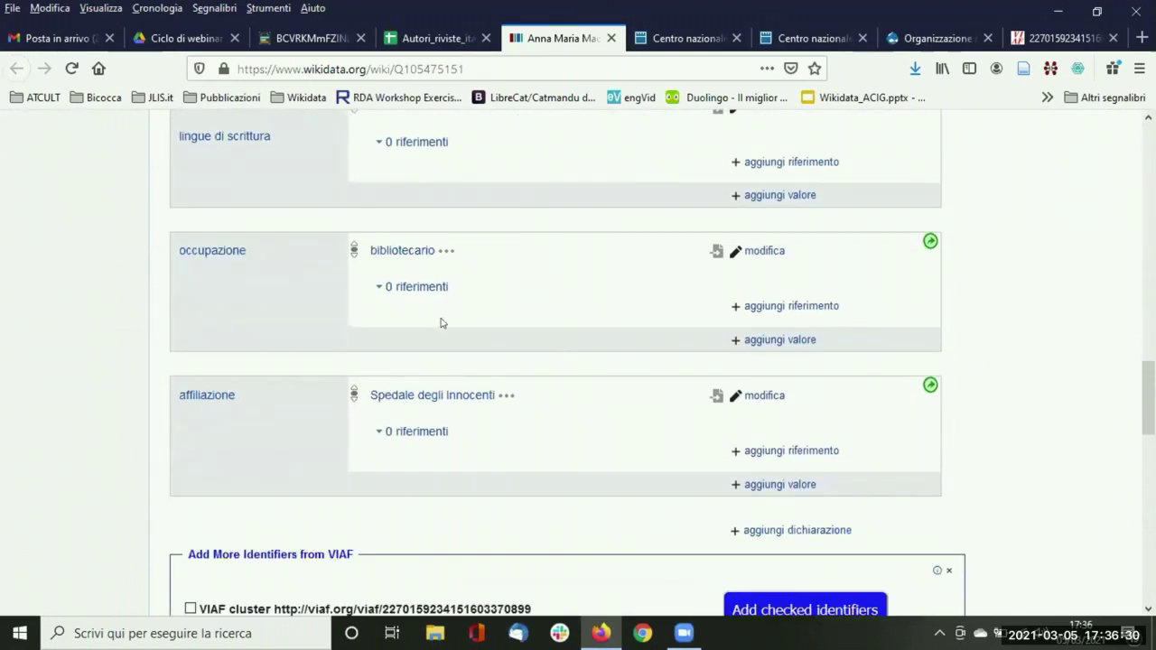
{"action": "scroll", "coordinate": [449, 344], "scroll_direction": "down", "scroll_amount": 6}
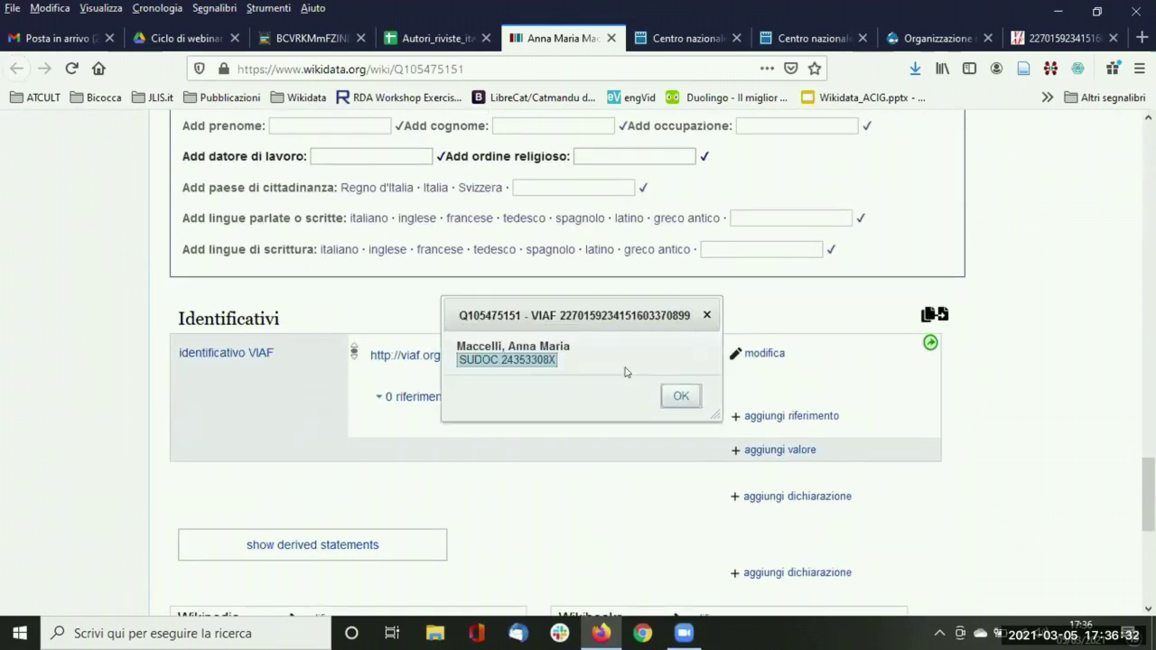
{"action": "left_click", "coordinate": [681, 395]}
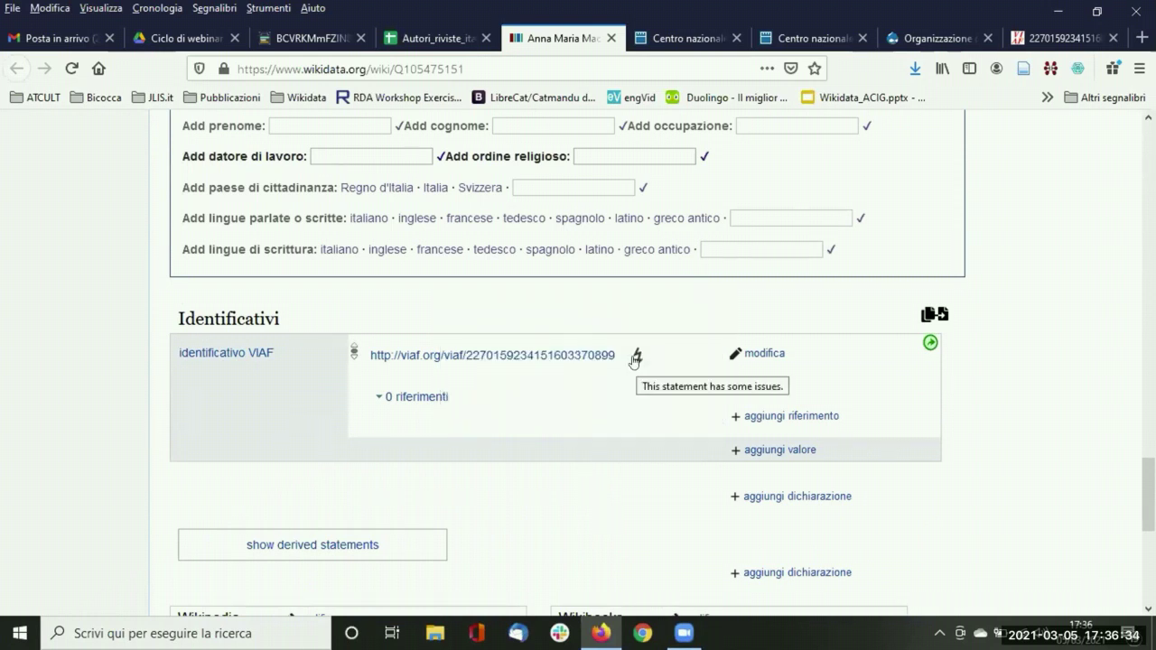
{"action": "left_click", "coordinate": [758, 353]}
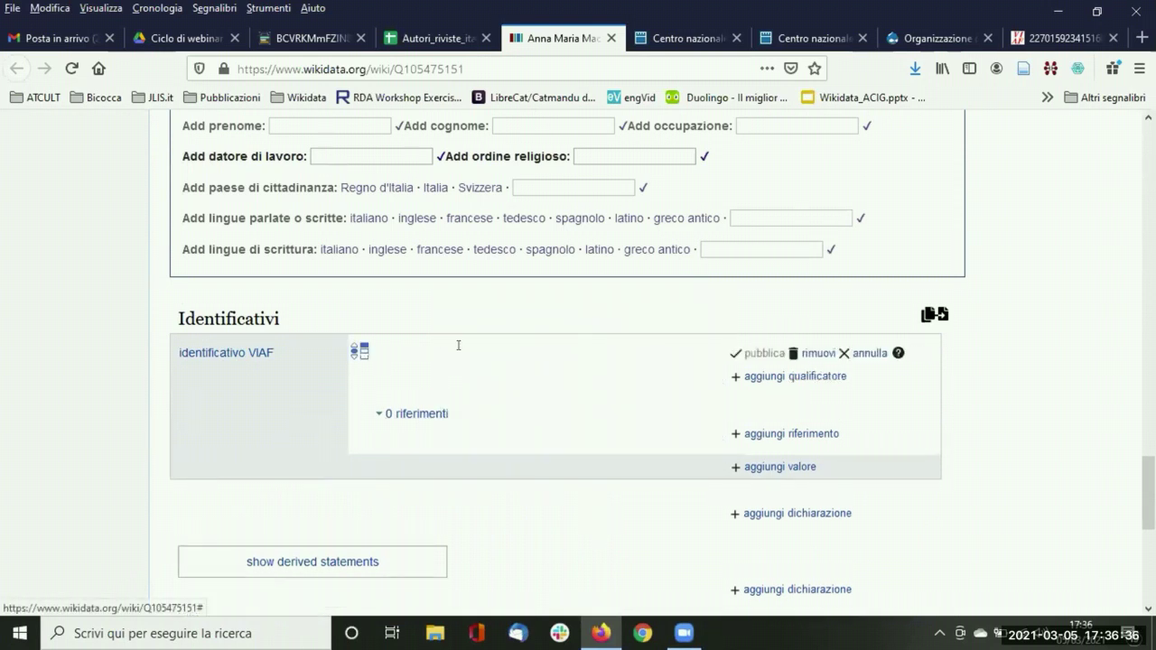
{"action": "left_click_drag", "start_coordinate": [468, 350], "coordinate": [340, 361]}
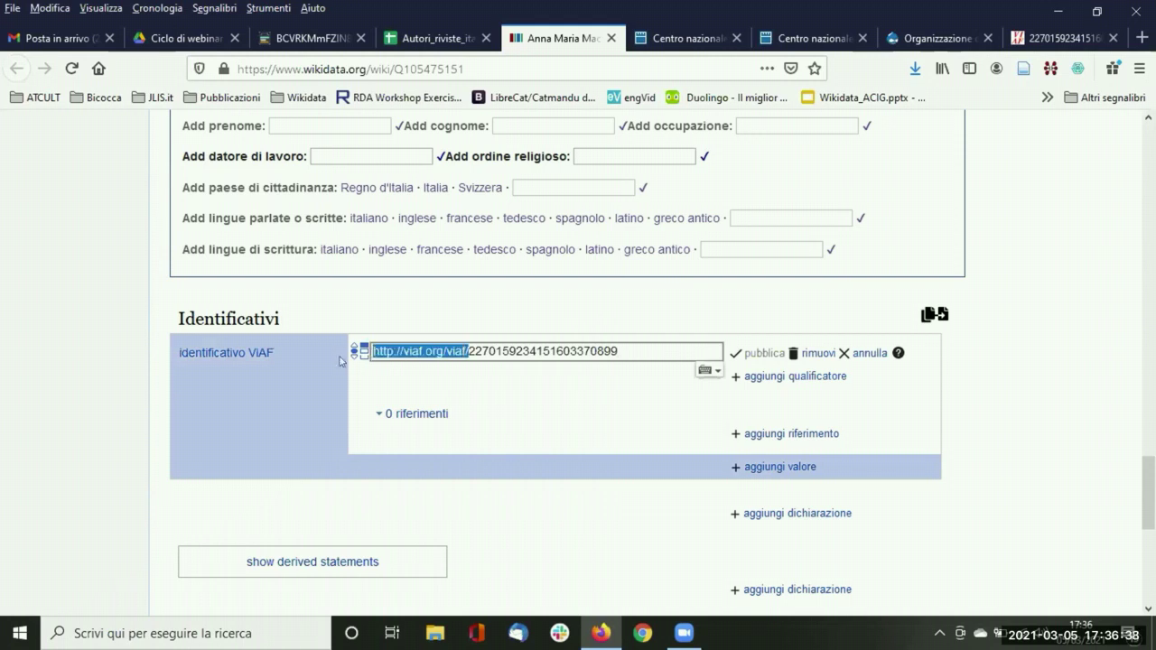
{"action": "key", "text": "BackSpace"}
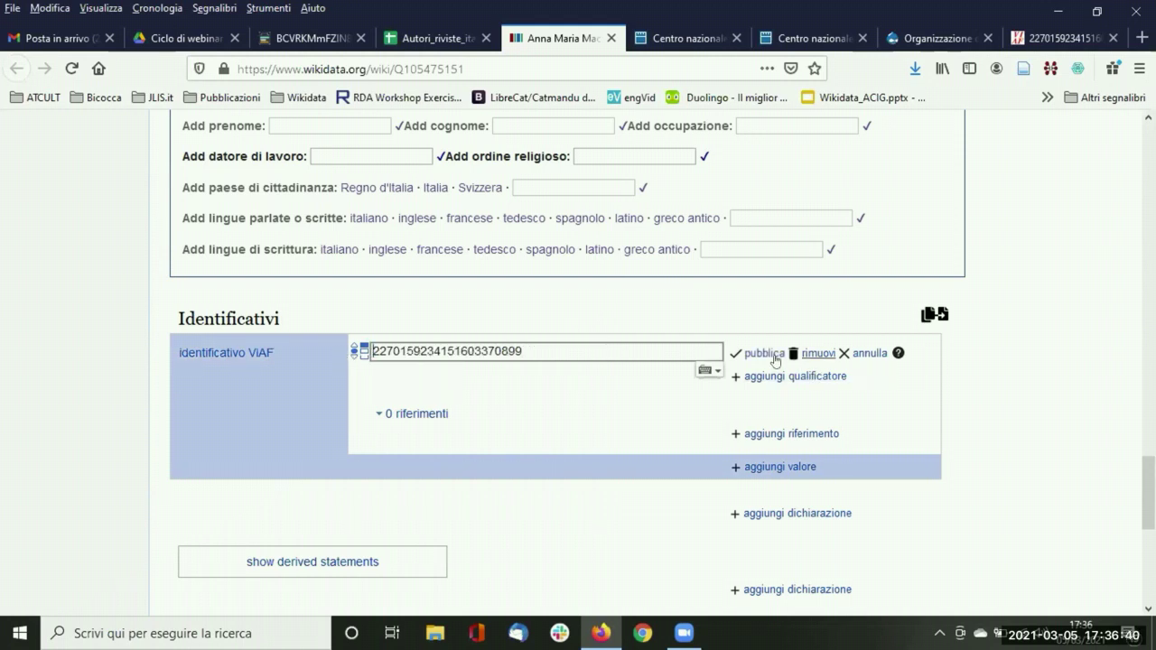
{"action": "key", "text": "Return"}
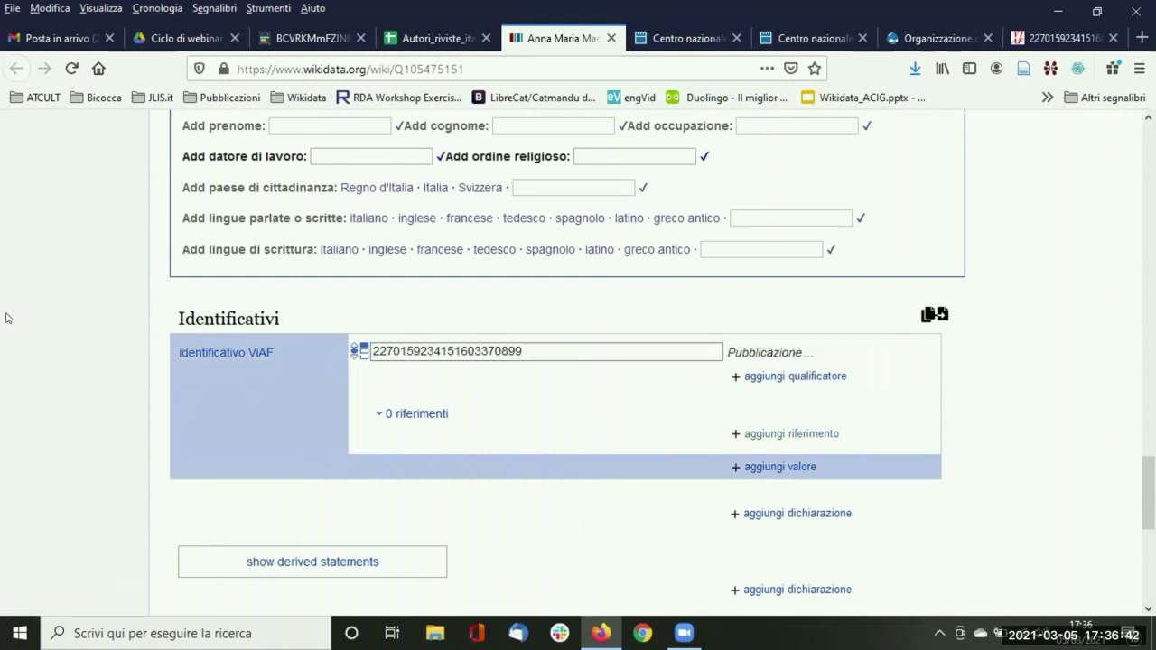
{"action": "scroll", "coordinate": [181, 372], "scroll_direction": "up", "scroll_amount": 8}
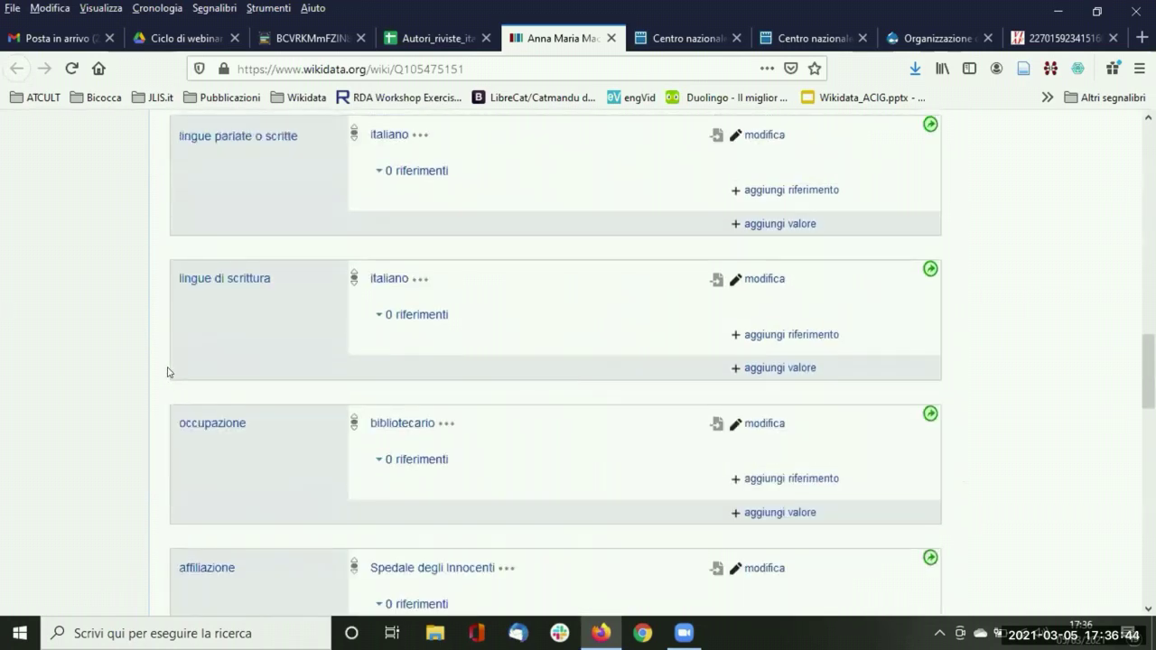
{"action": "scroll", "coordinate": [167, 372], "scroll_direction": "down", "scroll_amount": 4}
{"action": "left_click", "coordinate": [495, 65]}
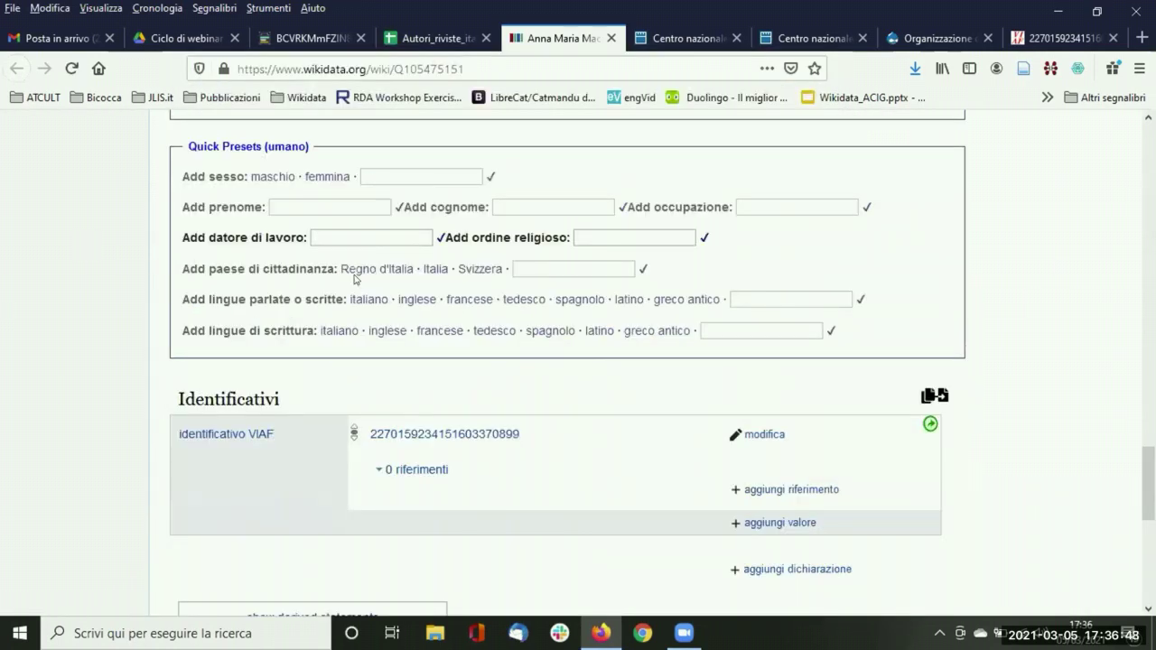
{"action": "scroll", "coordinate": [284, 253], "scroll_direction": "up", "scroll_amount": 15}
{"action": "scroll", "coordinate": [548, 202], "scroll_direction": "up", "scroll_amount": 2}
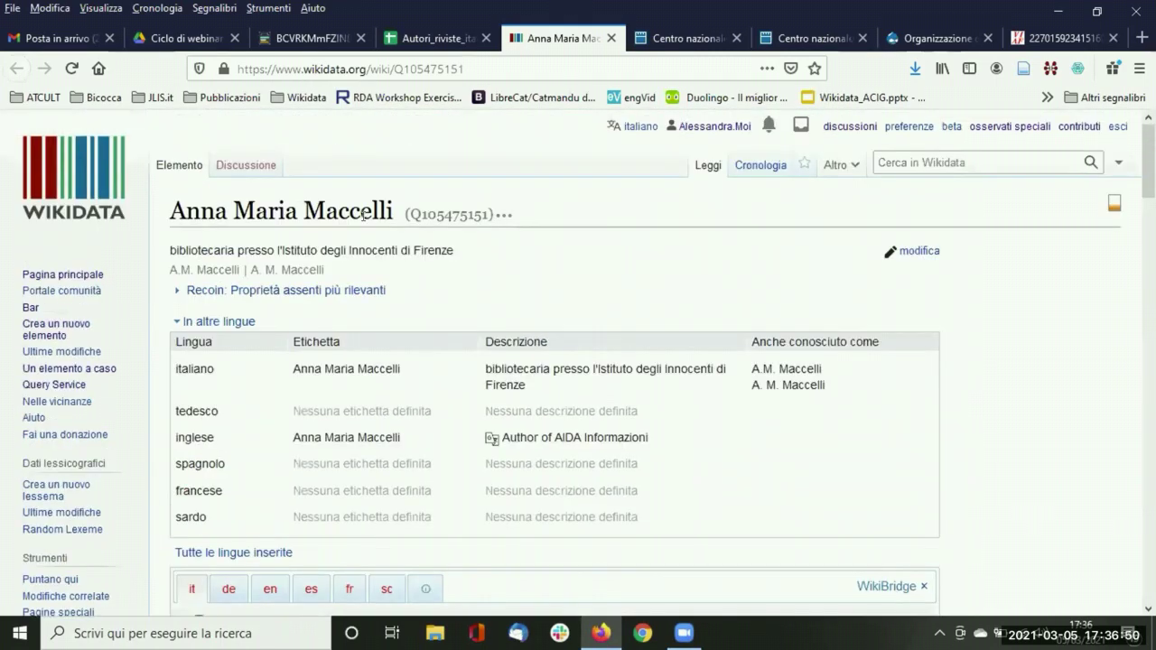
{"action": "scroll", "coordinate": [452, 244], "scroll_direction": "down", "scroll_amount": 3}
{"action": "scroll", "coordinate": [350, 289], "scroll_direction": "up", "scroll_amount": 3}
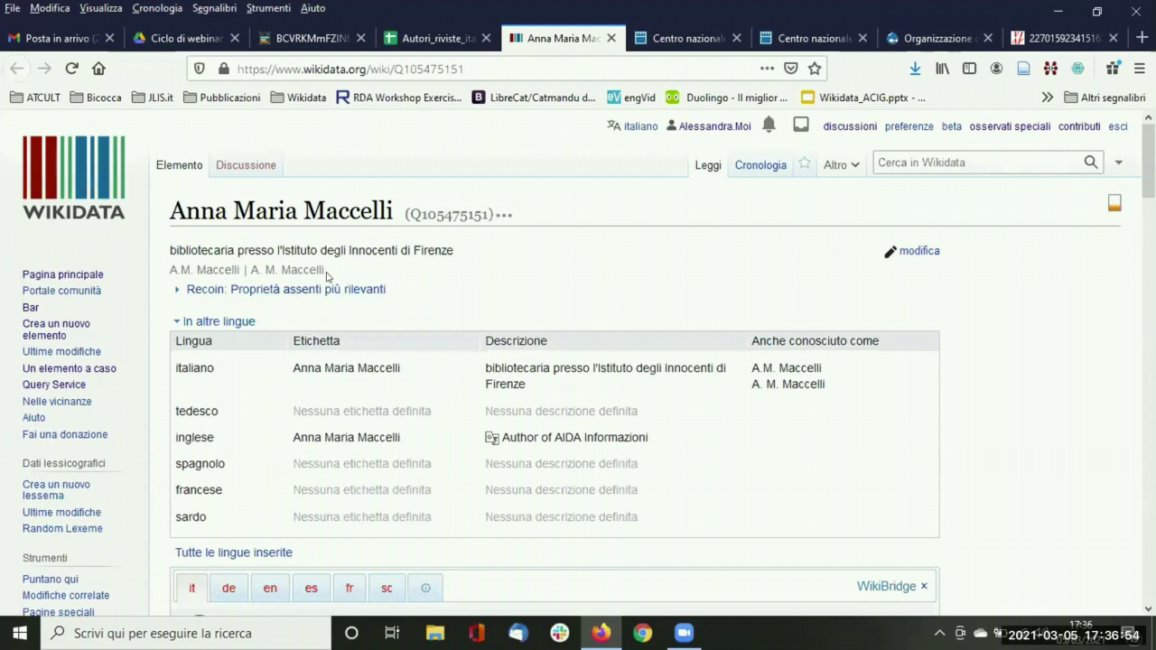
{"action": "left_click_drag", "start_coordinate": [327, 271], "coordinate": [162, 268]}
{"action": "left_click", "coordinate": [496, 291]}
{"action": "left_click", "coordinate": [440, 42]}
{"action": "left_click", "coordinate": [533, 38]}
{"action": "scroll", "coordinate": [420, 319], "scroll_direction": "down", "scroll_amount": 5}
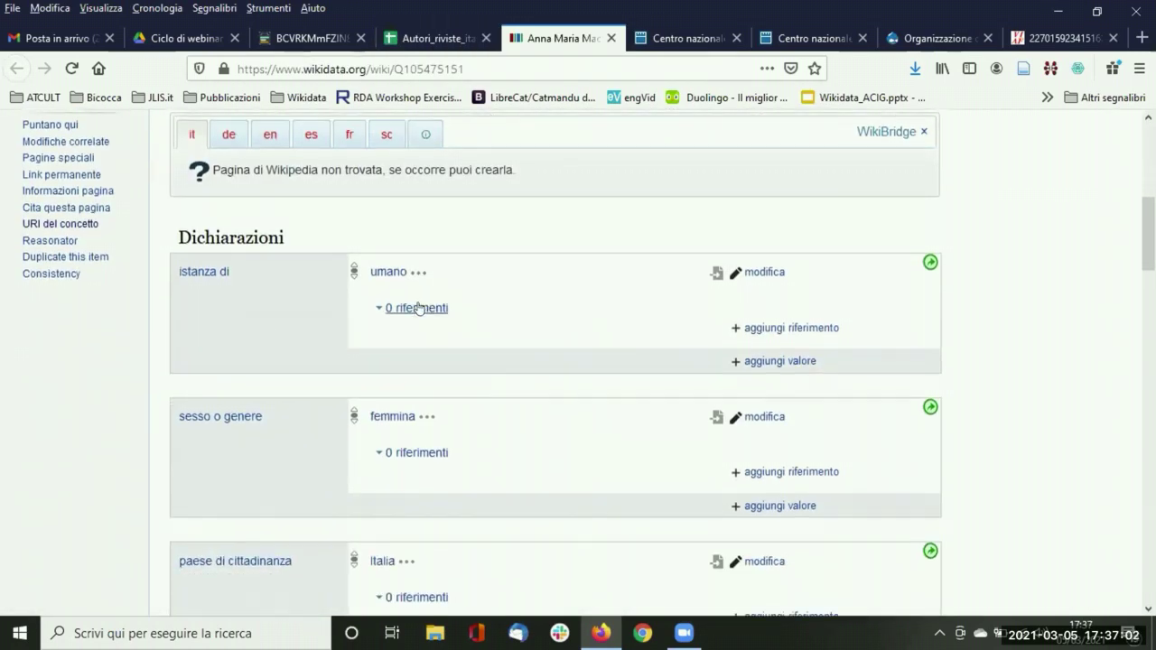
{"action": "scroll", "coordinate": [388, 305], "scroll_direction": "down", "scroll_amount": 3}
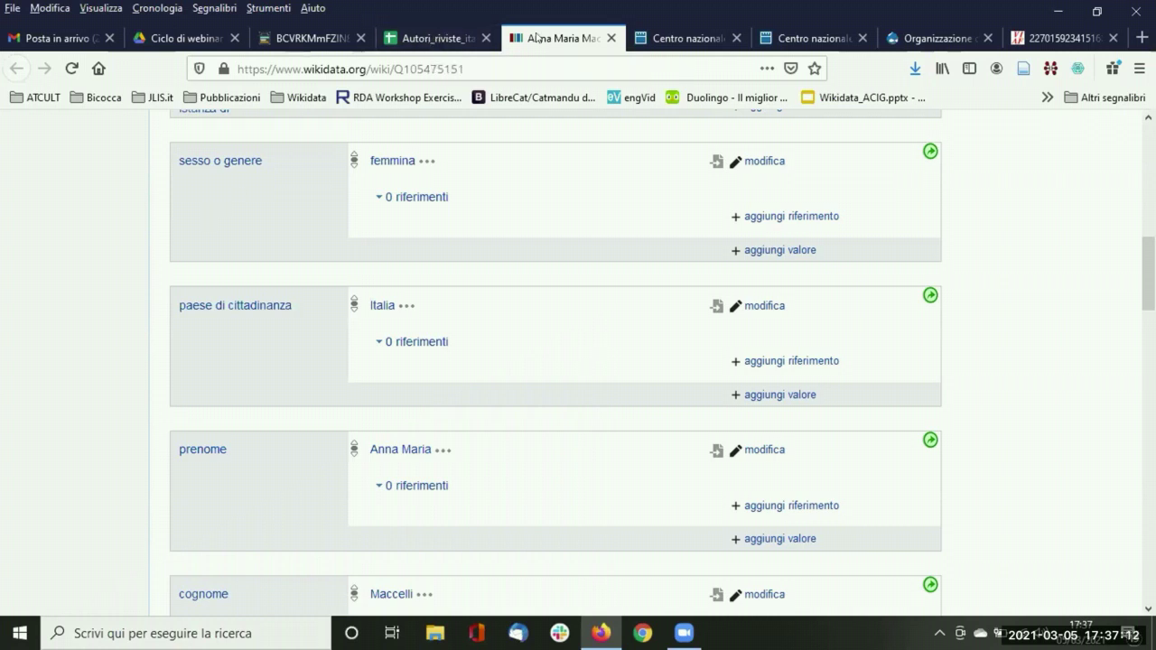
{"action": "left_click", "coordinate": [794, 38]}
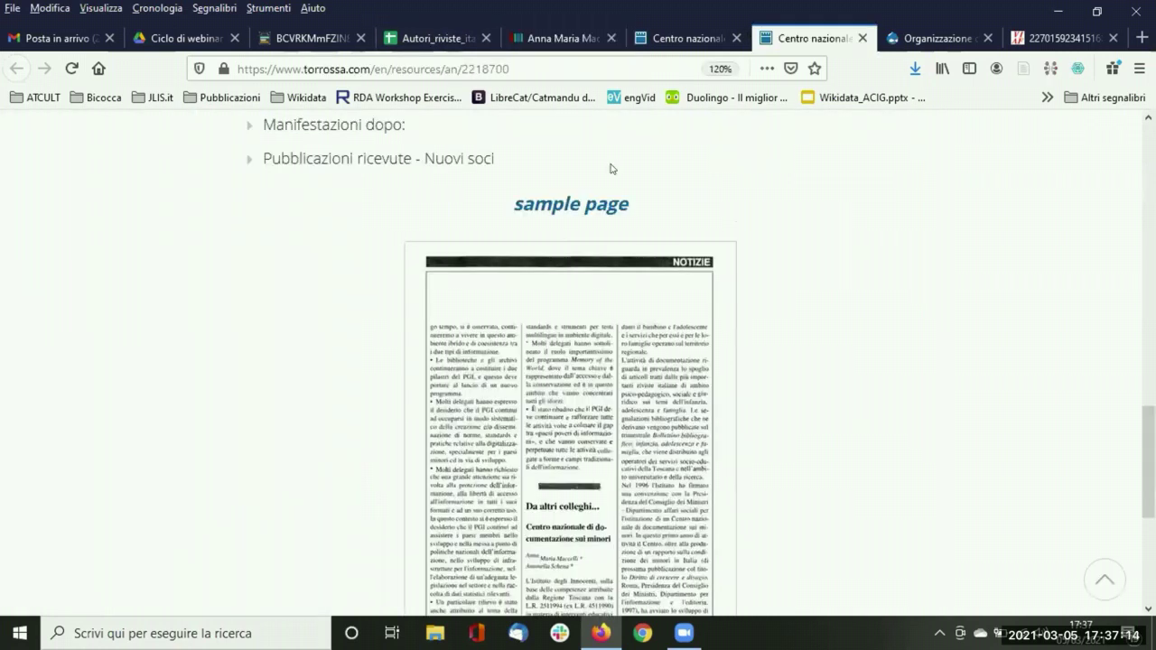
{"action": "left_click", "coordinate": [935, 38]}
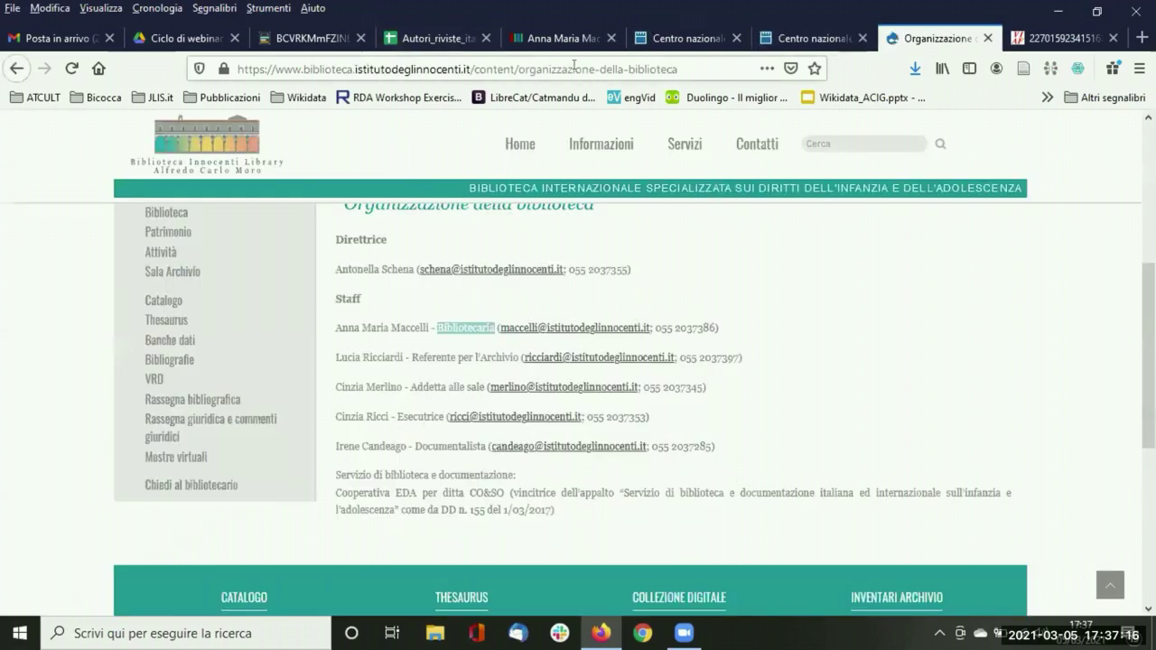
{"action": "left_click", "coordinate": [442, 39]}
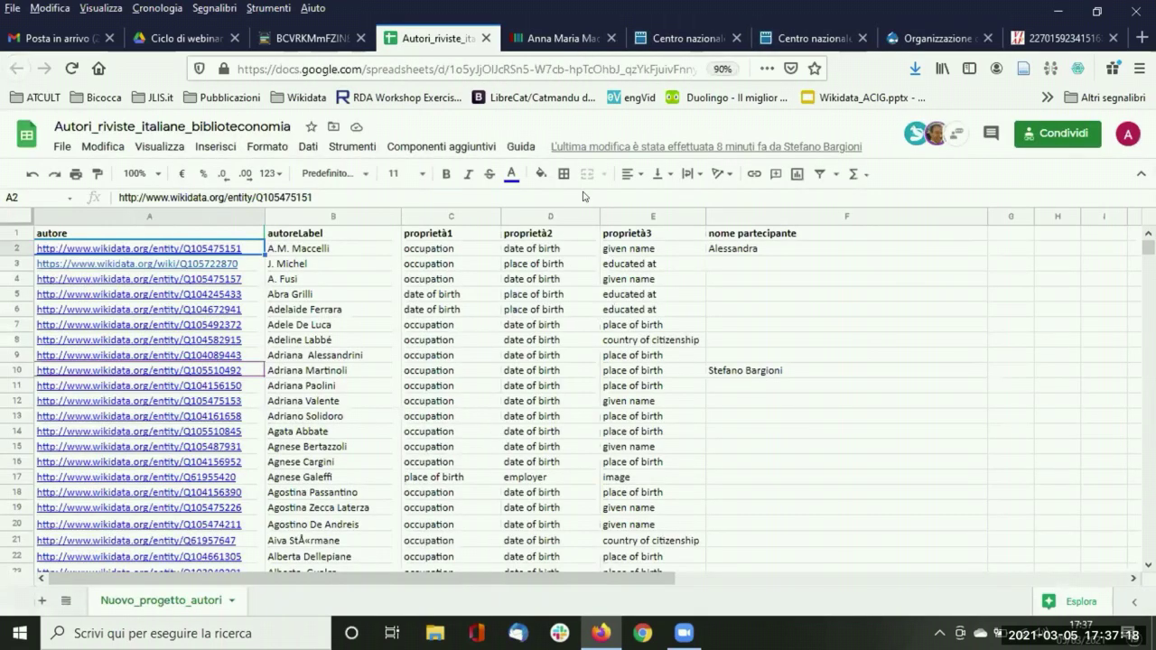
{"action": "left_click", "coordinate": [925, 36]}
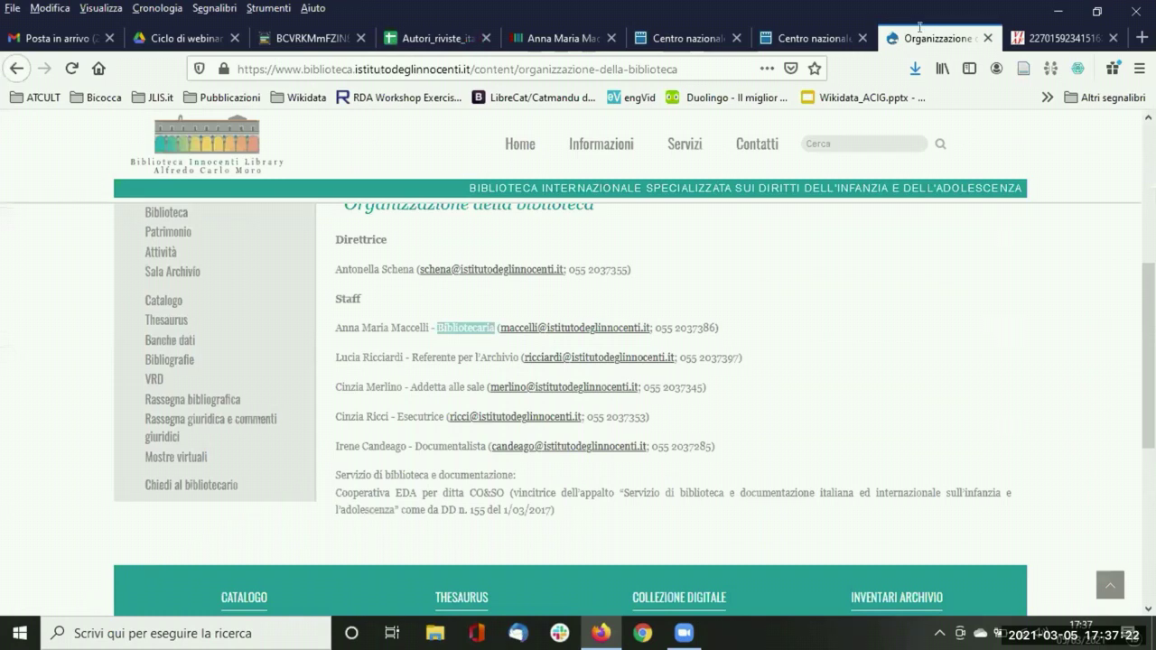
{"action": "key", "text": "ctrl+5"}
{"action": "scroll", "coordinate": [306, 305], "scroll_direction": "down", "scroll_amount": 3}
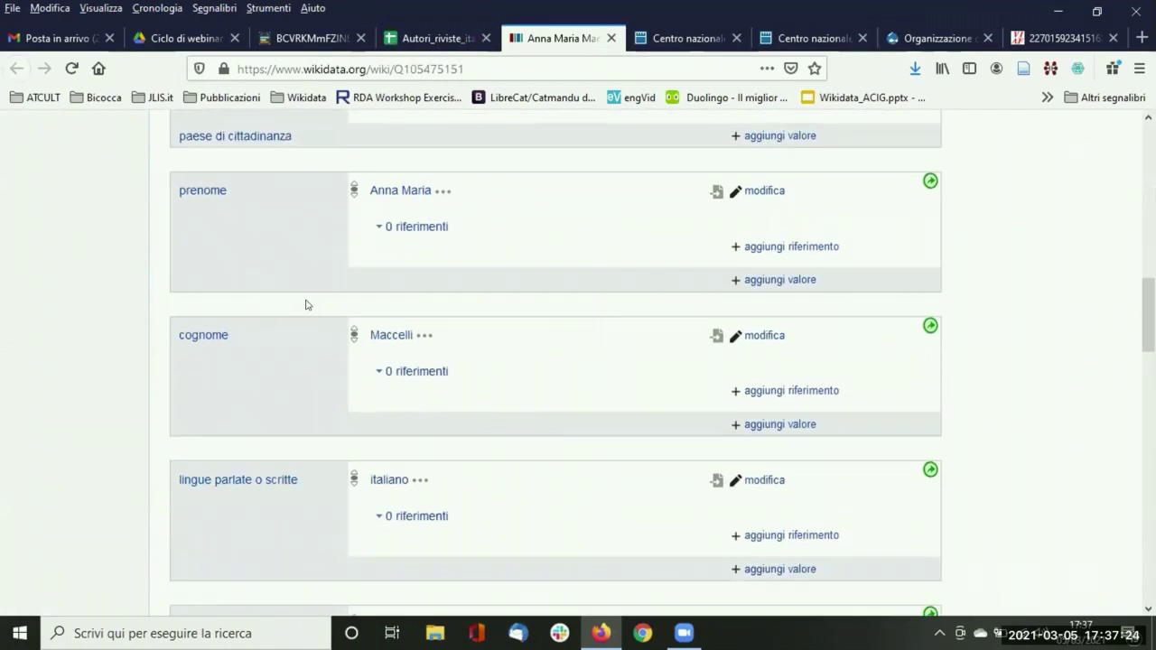
{"action": "scroll", "coordinate": [238, 310], "scroll_direction": "down", "scroll_amount": 5}
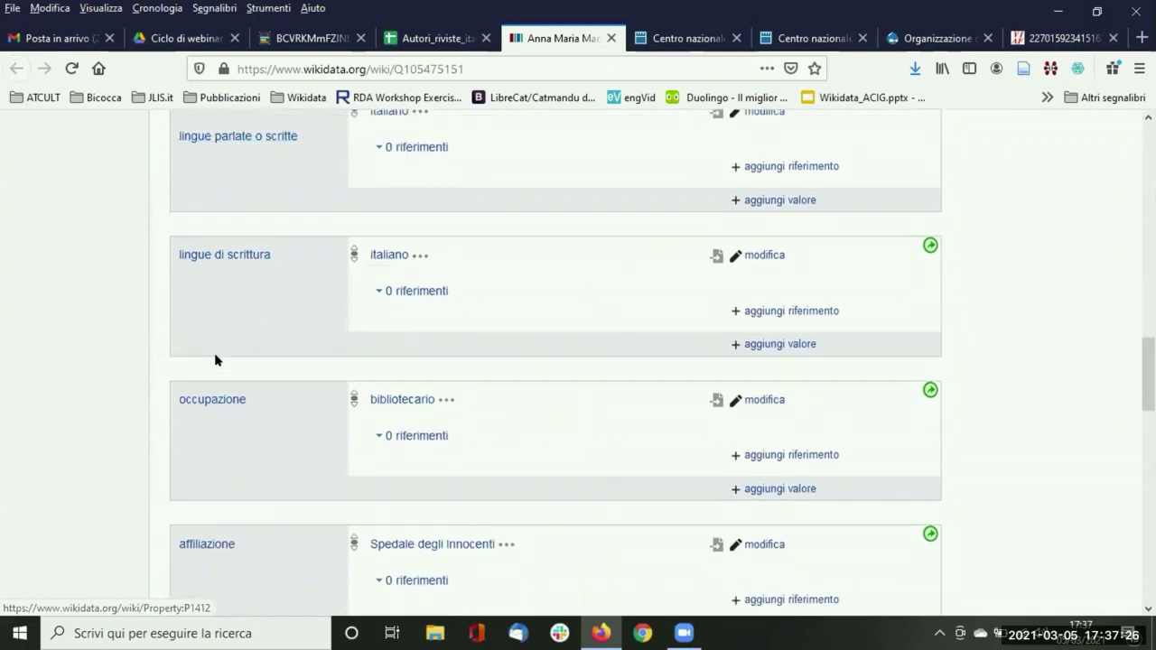
Start a reference on the occupazione statement using the URL di riferimento property.
{"action": "left_click", "coordinate": [759, 306]}
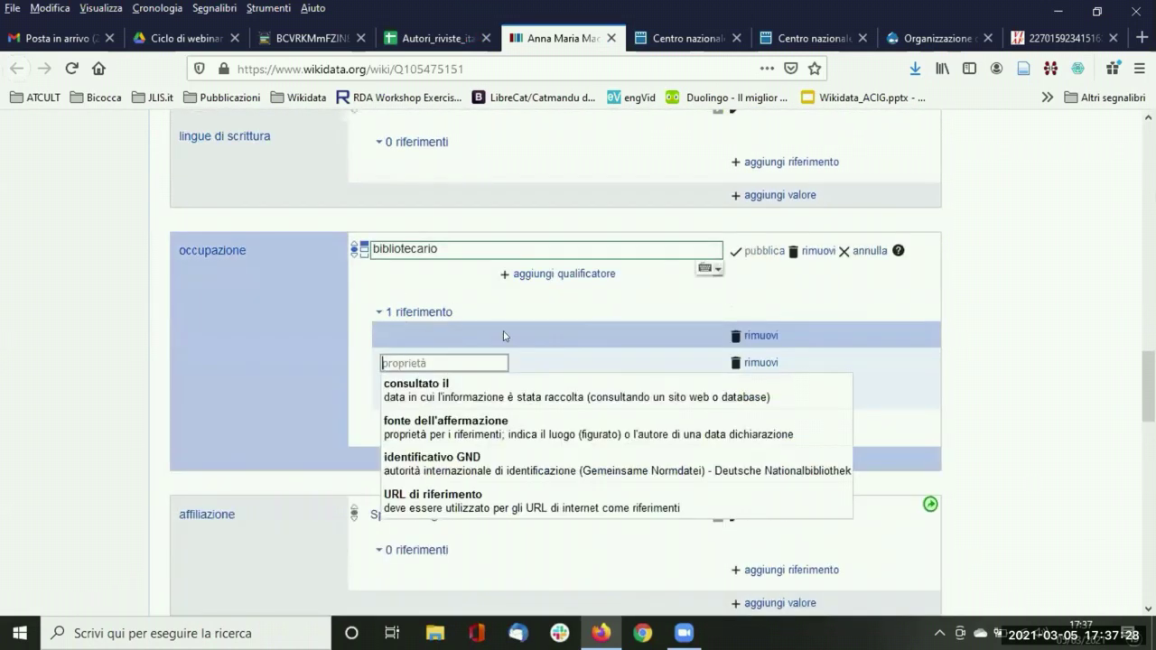
{"action": "type", "text": "url"}
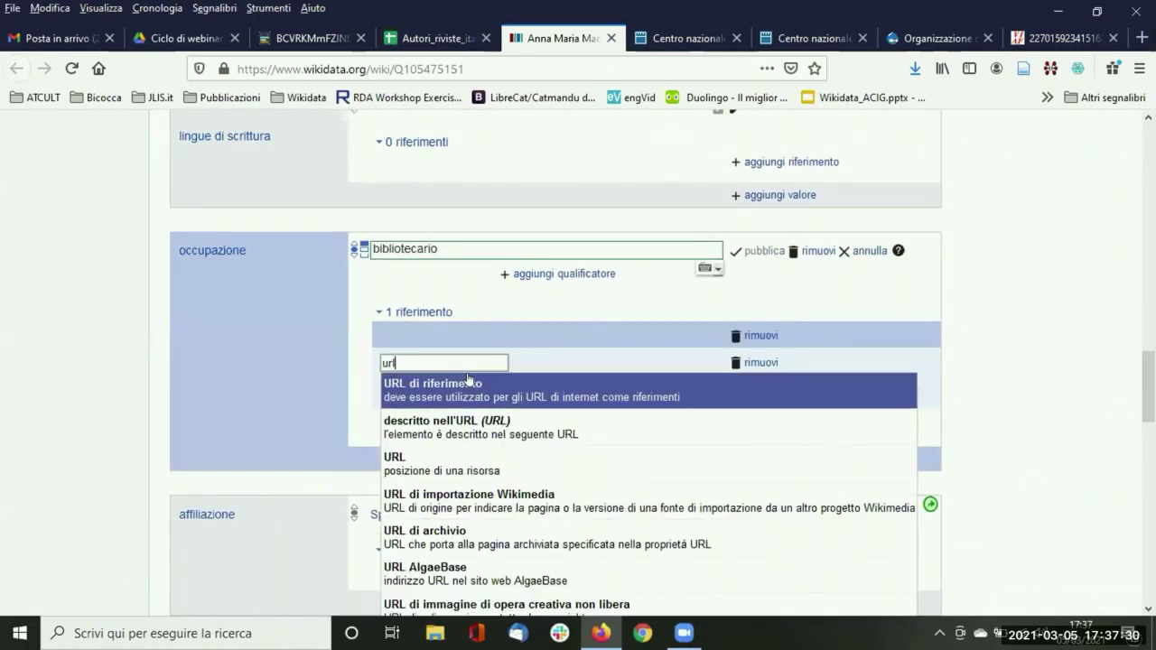
{"action": "left_click", "coordinate": [468, 382]}
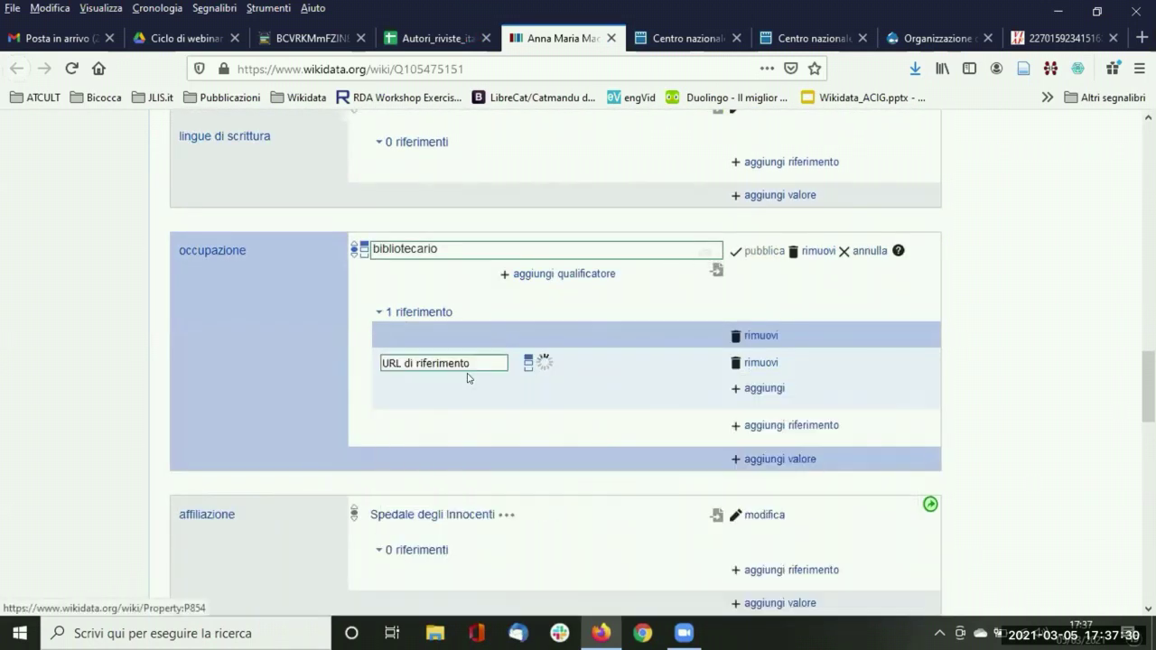
Copy the library staff page address and paste it as the reference URL.
{"action": "left_click", "coordinate": [813, 38]}
{"action": "left_click", "coordinate": [931, 38]}
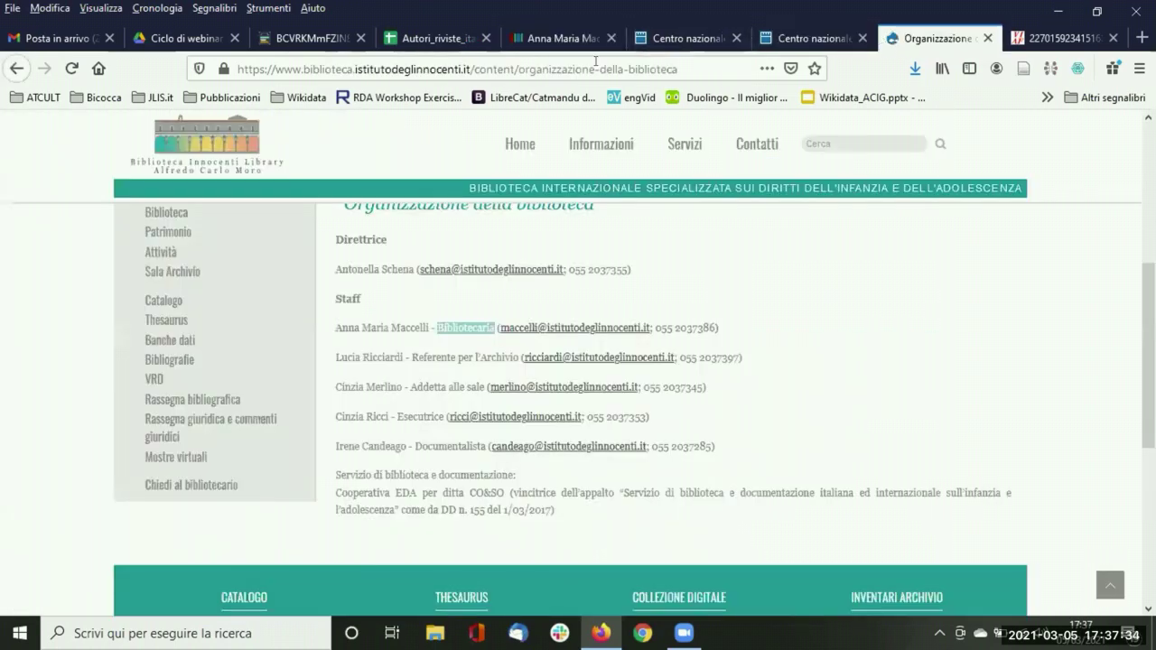
{"action": "left_click", "coordinate": [607, 64]}
{"action": "key", "text": "ctrl+c"}
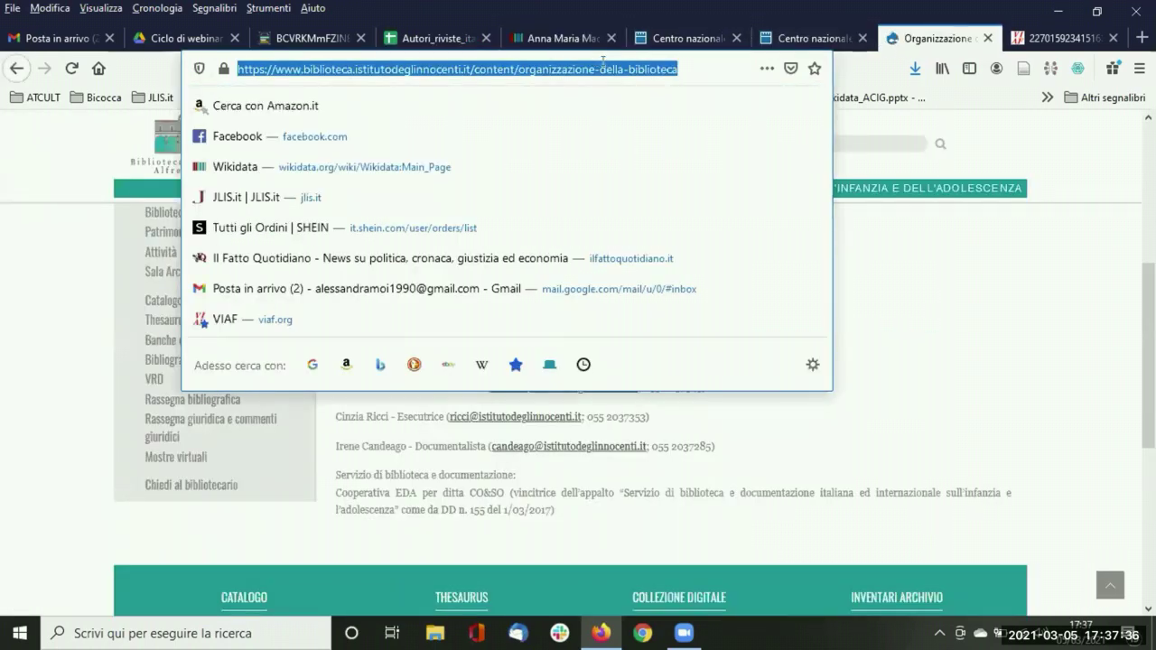
{"action": "left_click", "coordinate": [275, 142]}
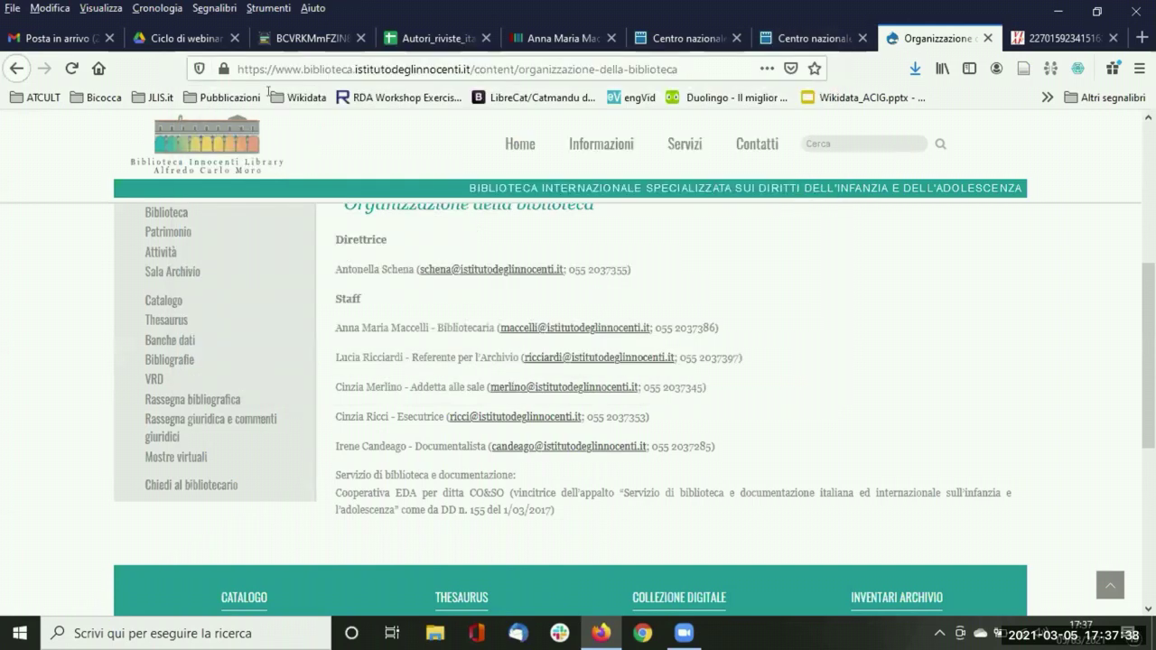
{"action": "key", "text": "ctrl+Page_Up"}
{"action": "key", "text": "ctrl+Page_Up"}
{"action": "key", "text": "ctrl+Page_Up"}
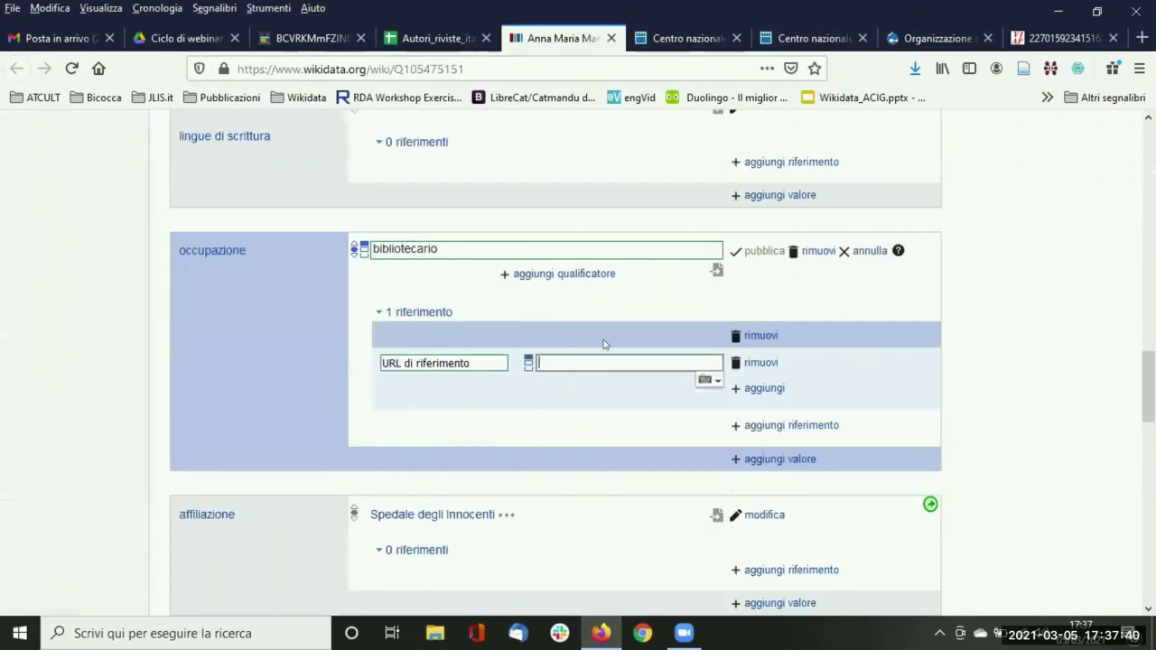
{"action": "key", "text": "ctrl+v"}
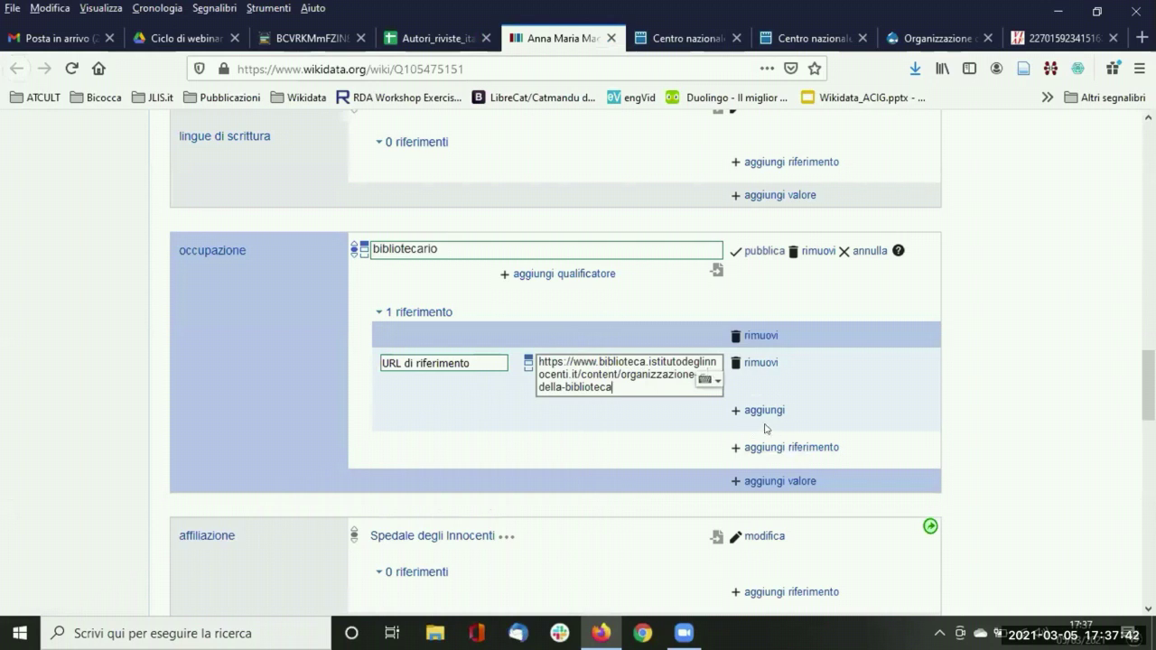
Add a consultato il property to the reference and publish it.
{"action": "left_click", "coordinate": [755, 411]}
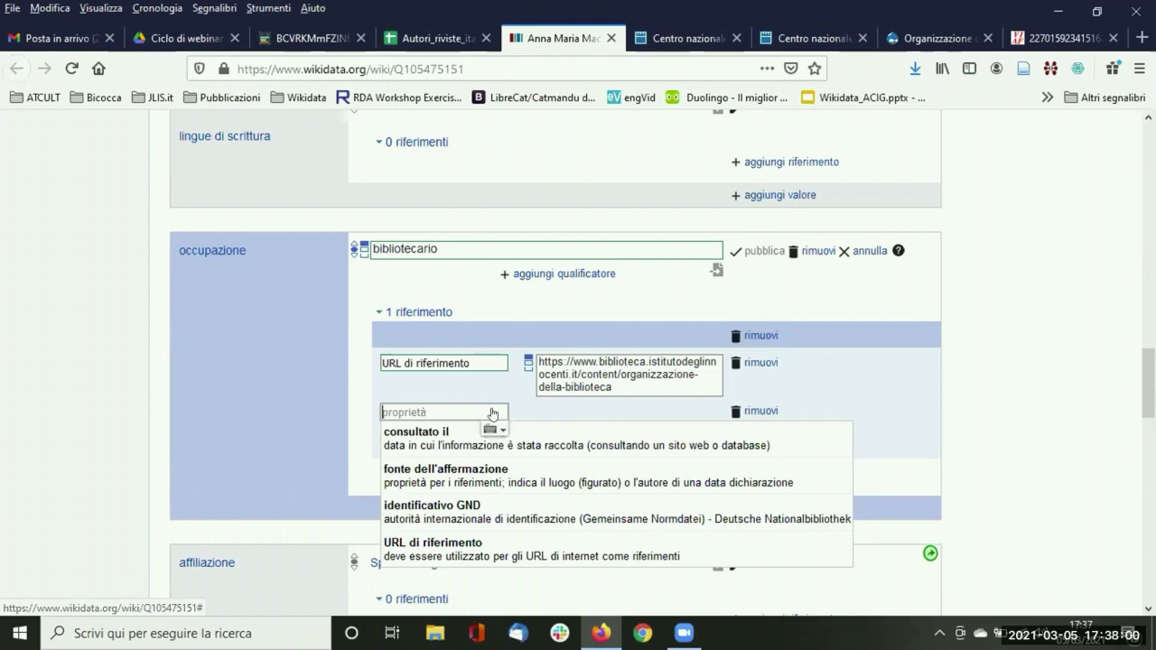
{"action": "left_click", "coordinate": [495, 436]}
{"action": "left_click", "coordinate": [759, 251]}
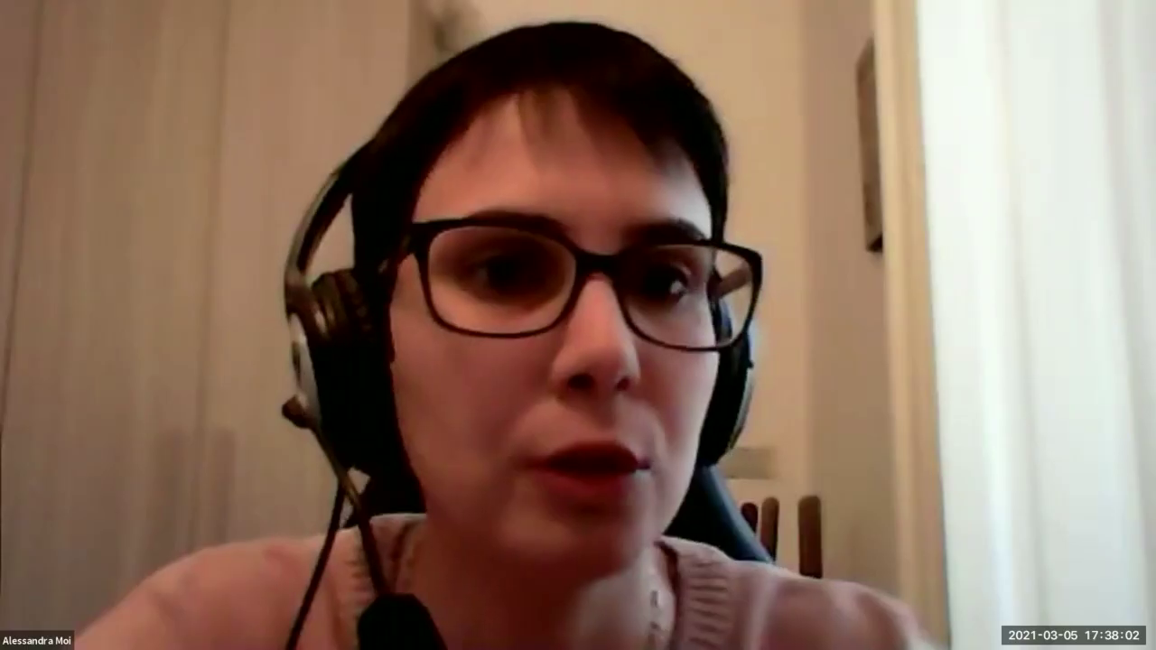
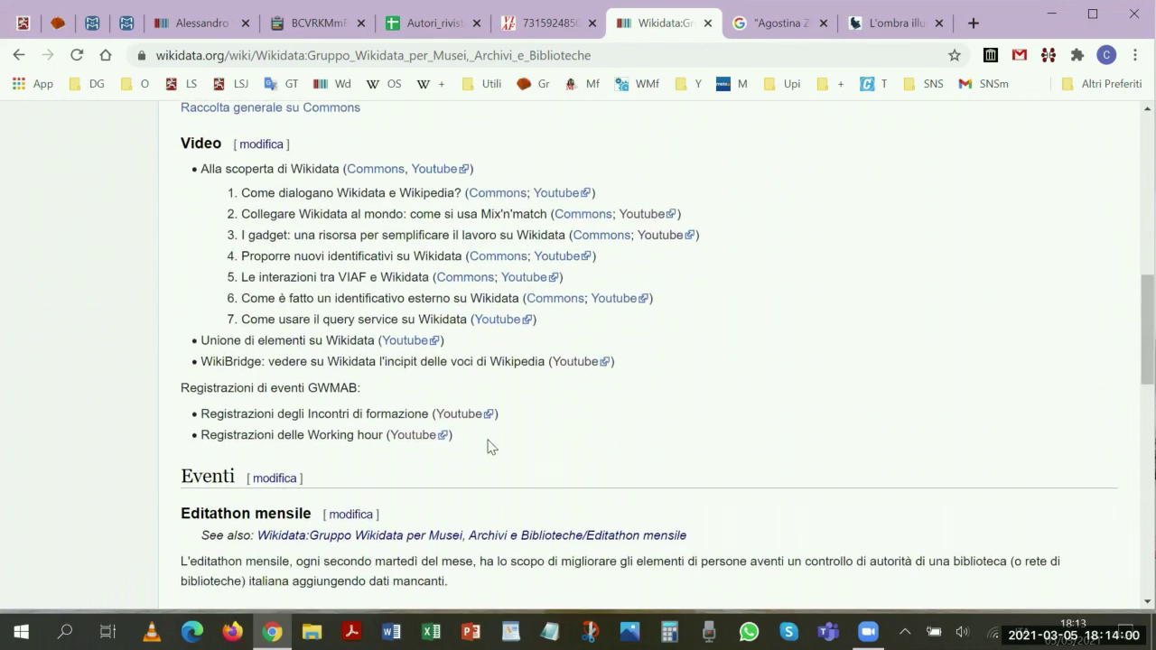
{"action": "left_click_drag", "start_coordinate": [454, 437], "coordinate": [175, 398]}
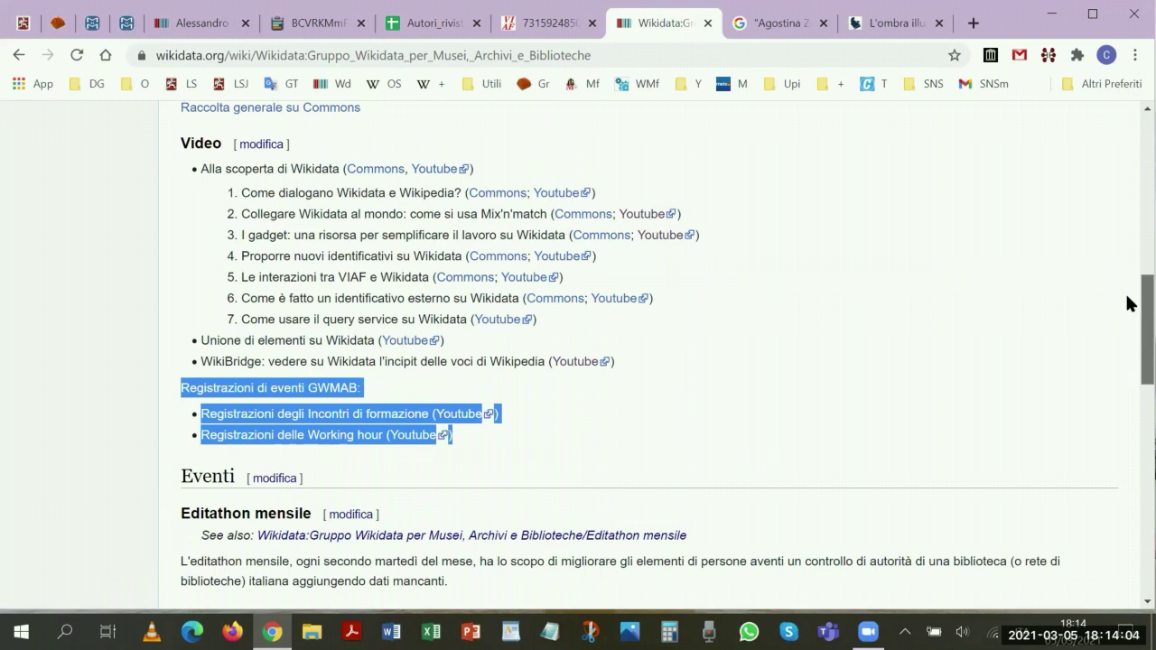
{"action": "scroll", "coordinate": [1128, 334], "scroll_direction": "down", "scroll_amount": 1}
{"action": "scroll", "coordinate": [1127, 367], "scroll_direction": "down", "scroll_amount": 5}
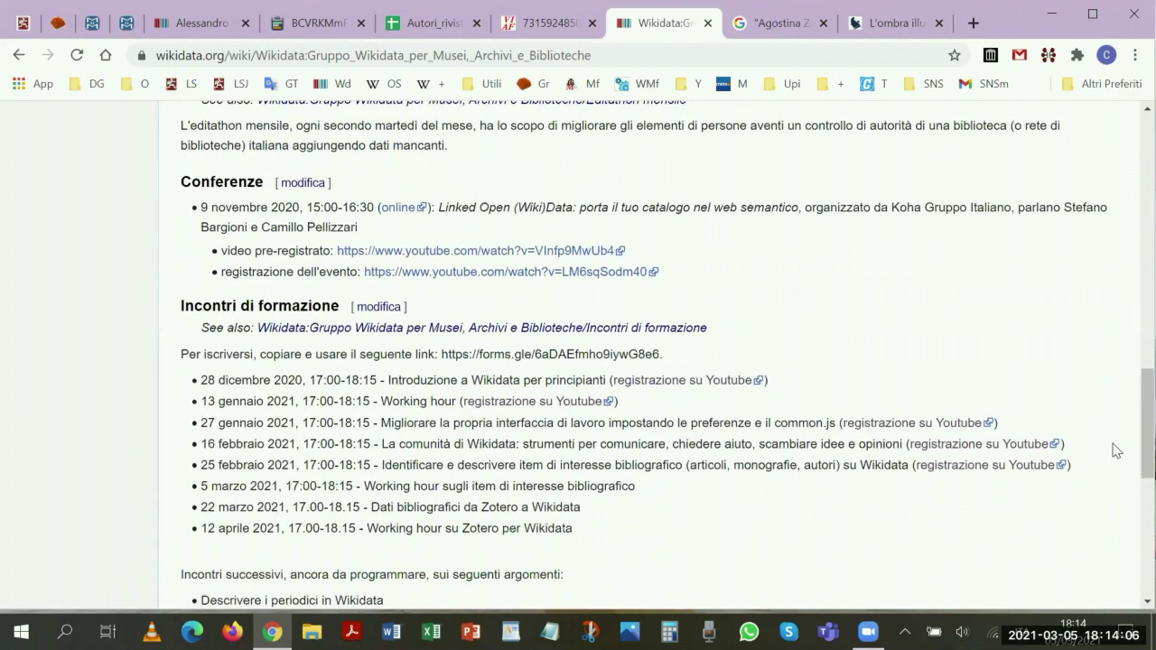
{"action": "left_click_drag", "start_coordinate": [1107, 472], "coordinate": [125, 371]}
{"action": "left_click", "coordinate": [940, 377]}
{"action": "scroll", "coordinate": [939, 377], "scroll_direction": "up", "scroll_amount": 1}
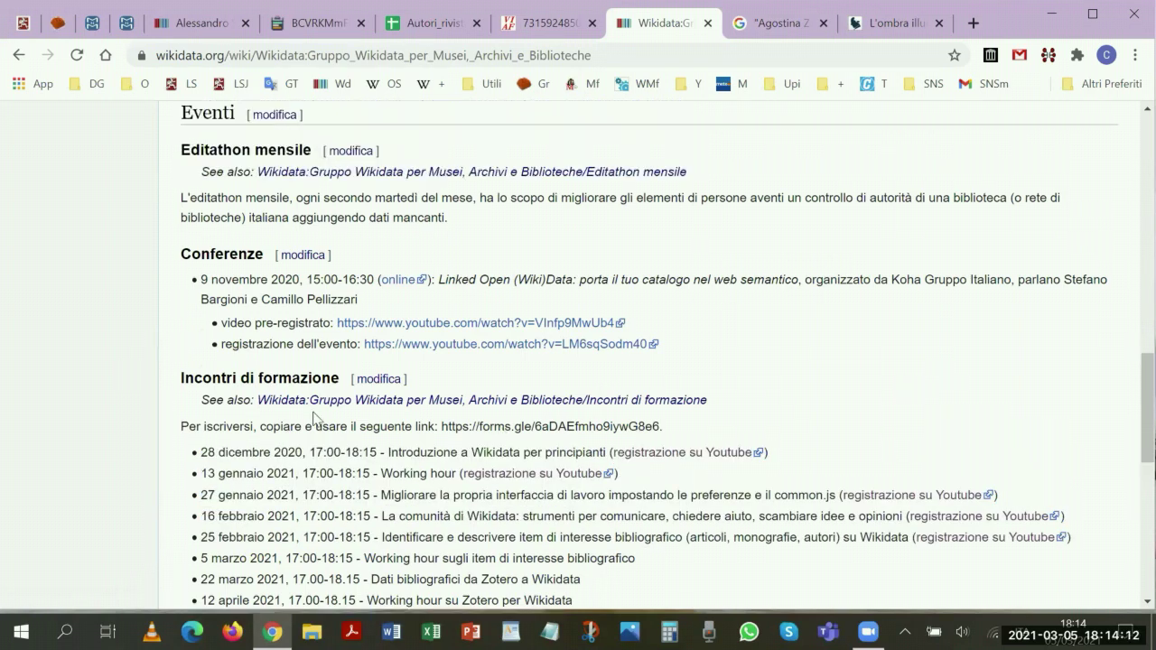
{"action": "left_click_drag", "start_coordinate": [336, 381], "coordinate": [180, 381]}
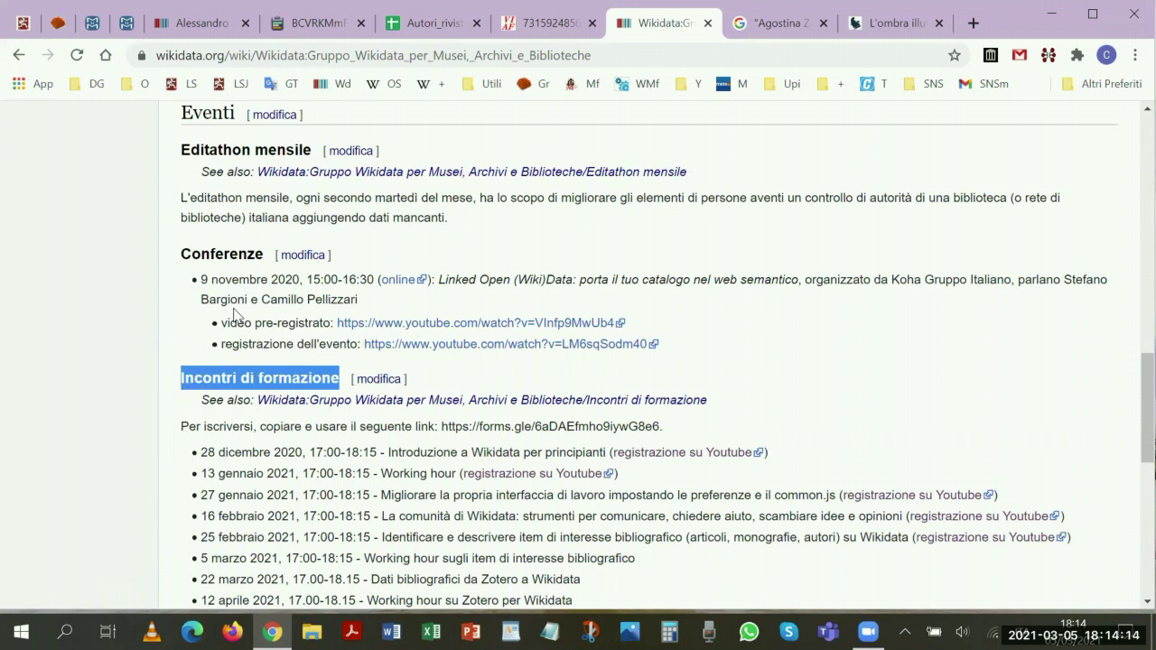
{"action": "double_click", "coordinate": [223, 255]}
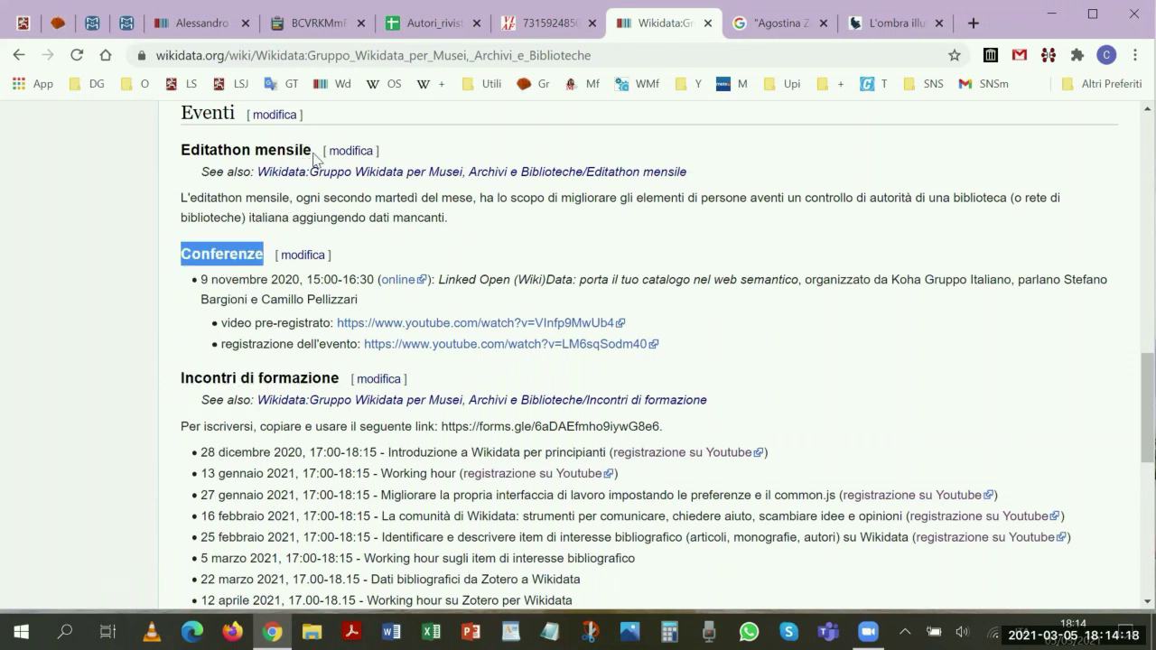
{"action": "left_click_drag", "start_coordinate": [313, 154], "coordinate": [182, 146]}
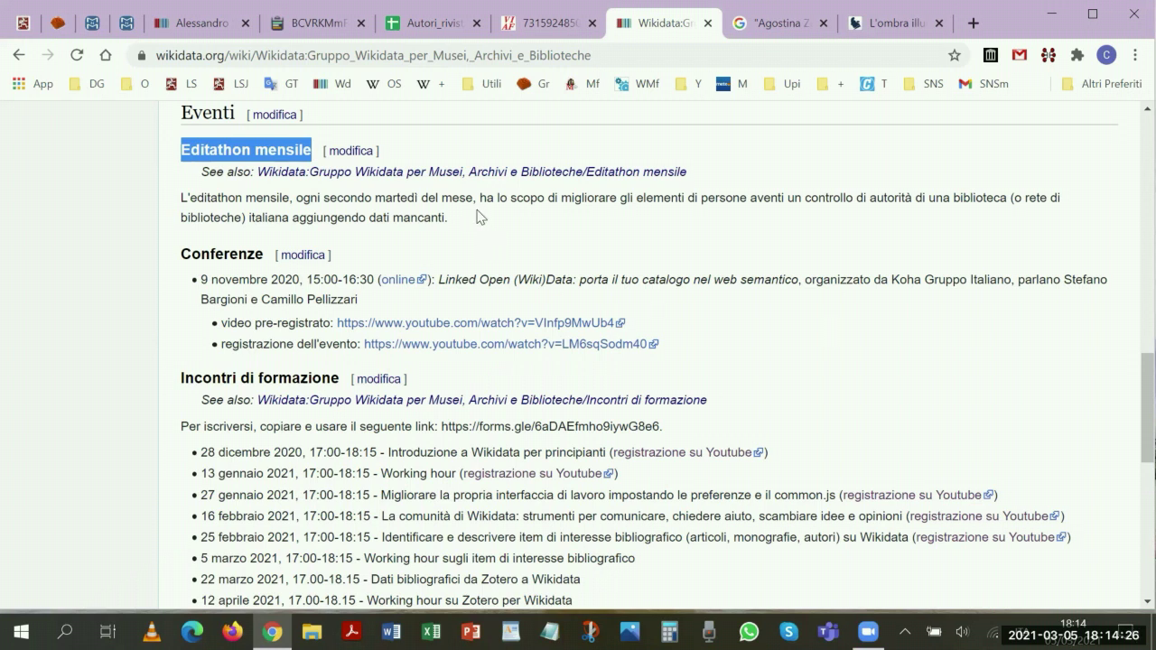
{"action": "left_click_drag", "start_coordinate": [475, 199], "coordinate": [323, 197]}
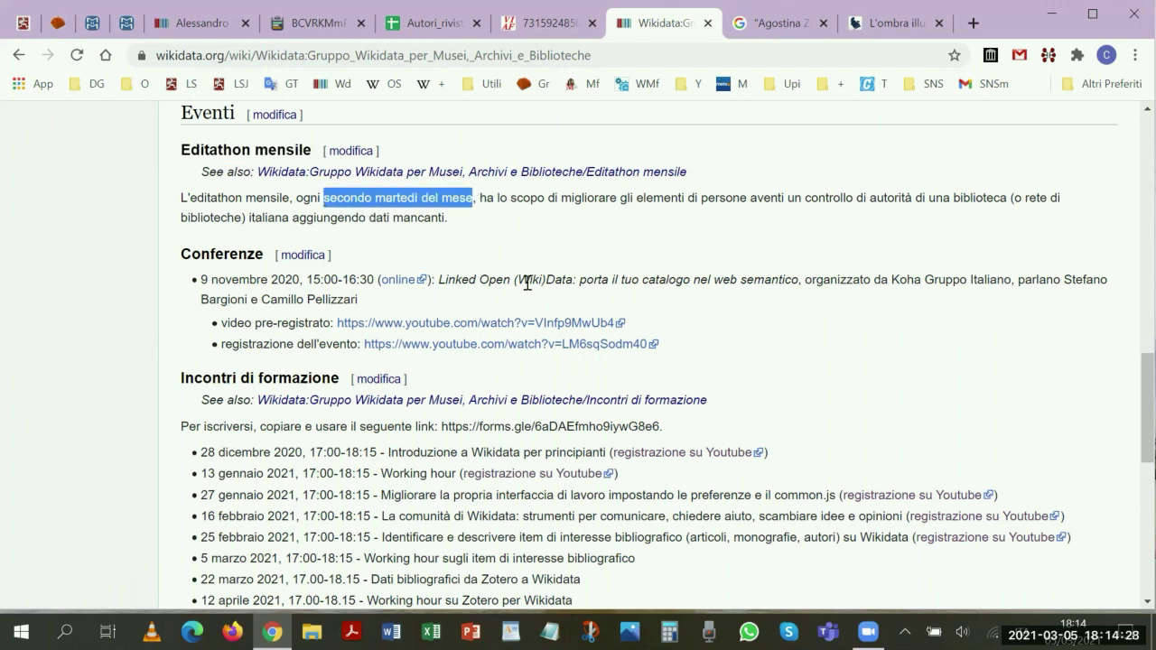
Follow the 'See also' Editathon mensile link and open its '9 marzo 2021' entry in Lista delle editathon.
{"action": "left_click", "coordinate": [505, 177]}
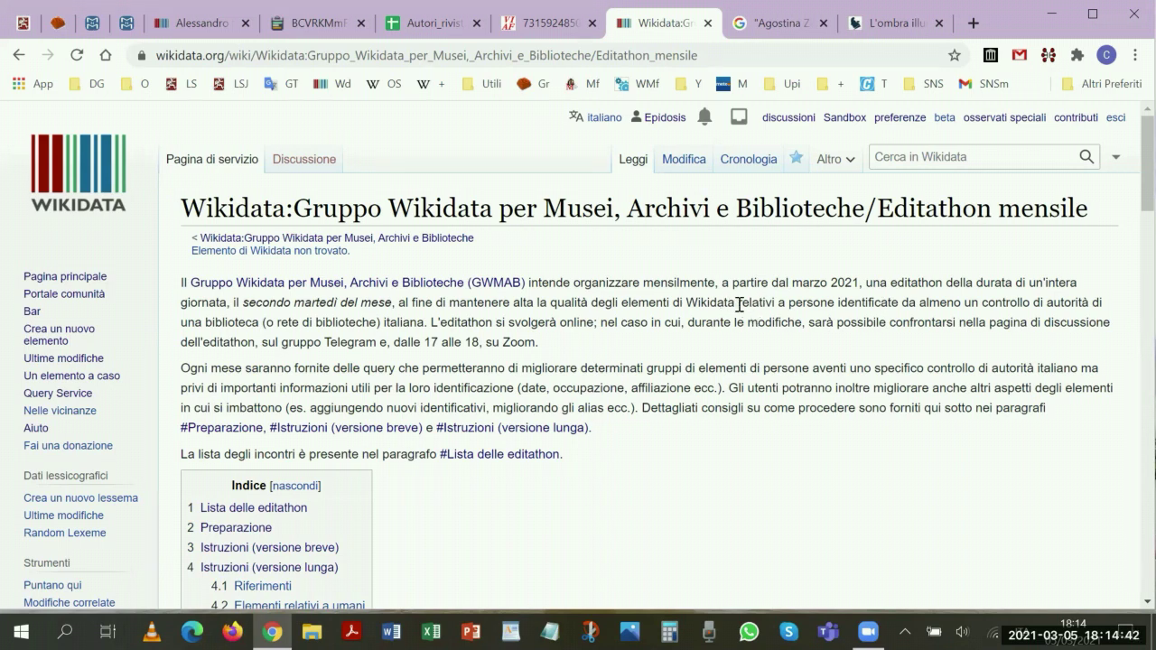
{"action": "left_click_drag", "start_coordinate": [739, 306], "coordinate": [428, 324]}
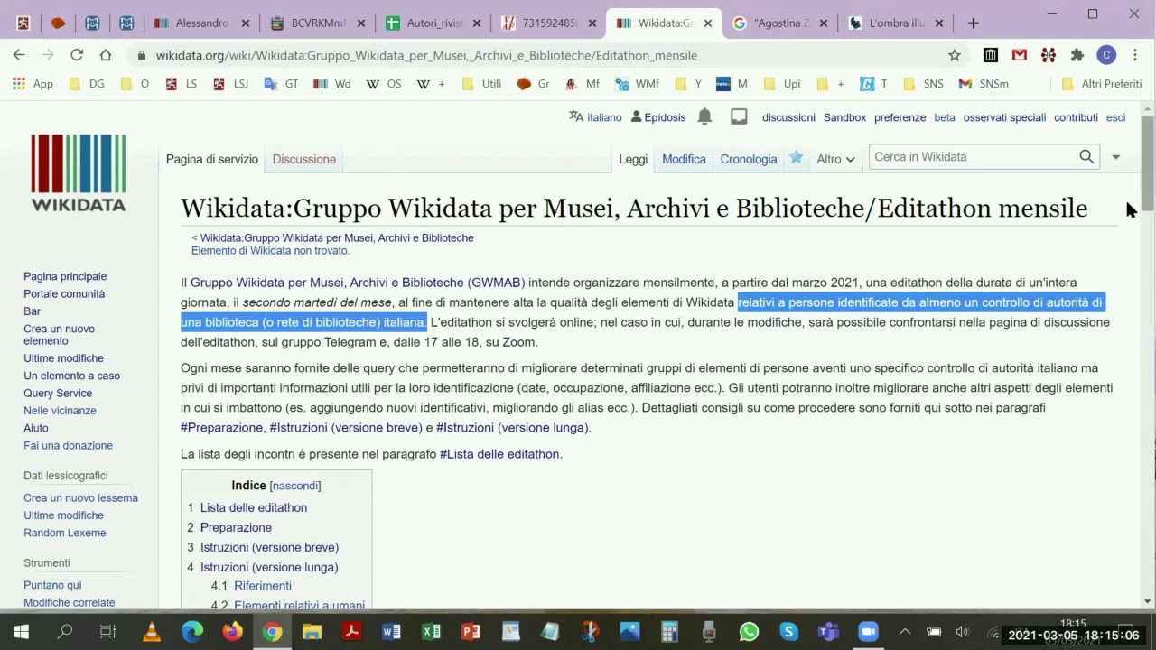
{"action": "left_click_drag", "start_coordinate": [1127, 202], "coordinate": [1127, 245]}
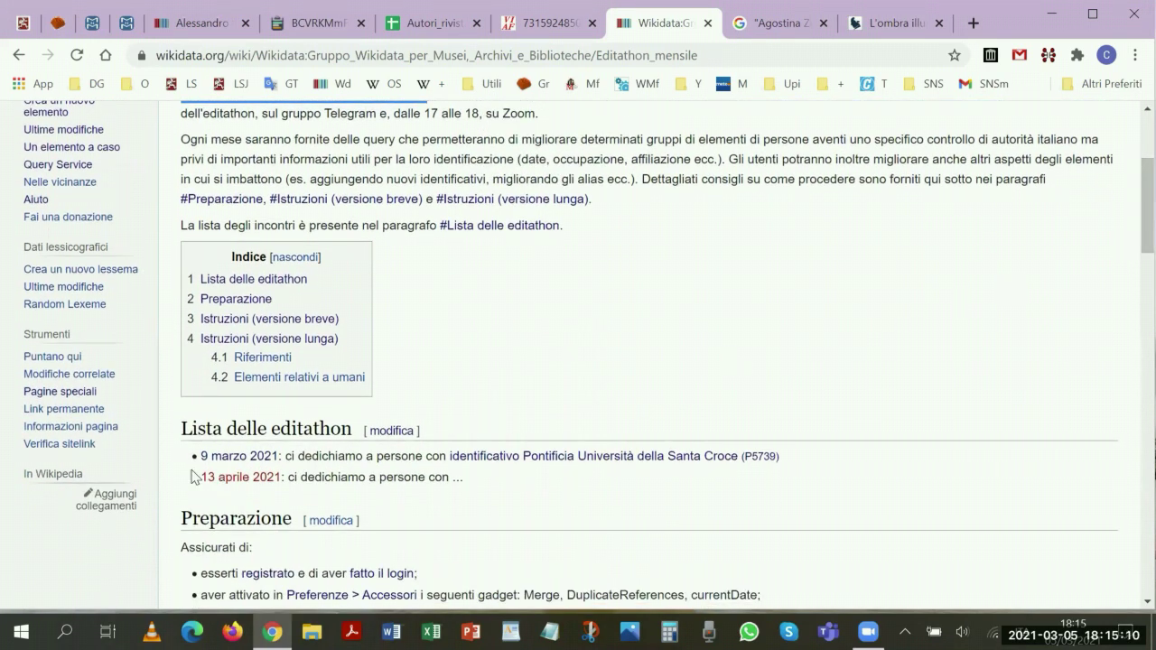
{"action": "left_click_drag", "start_coordinate": [201, 459], "coordinate": [280, 459]}
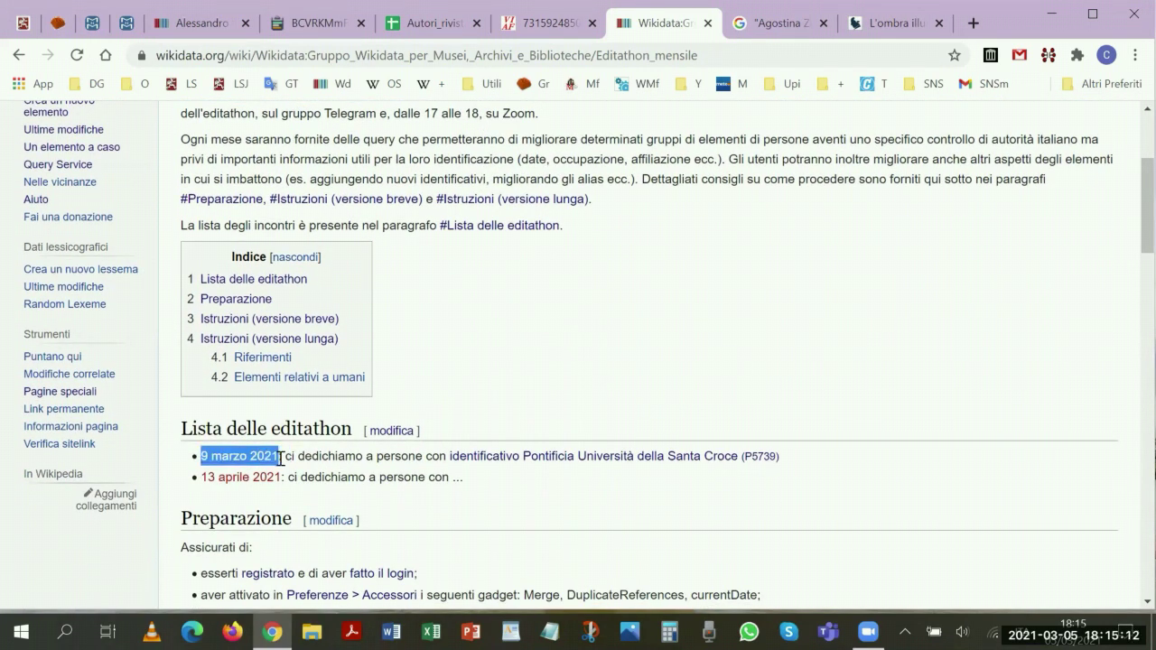
{"action": "left_click", "coordinate": [252, 463]}
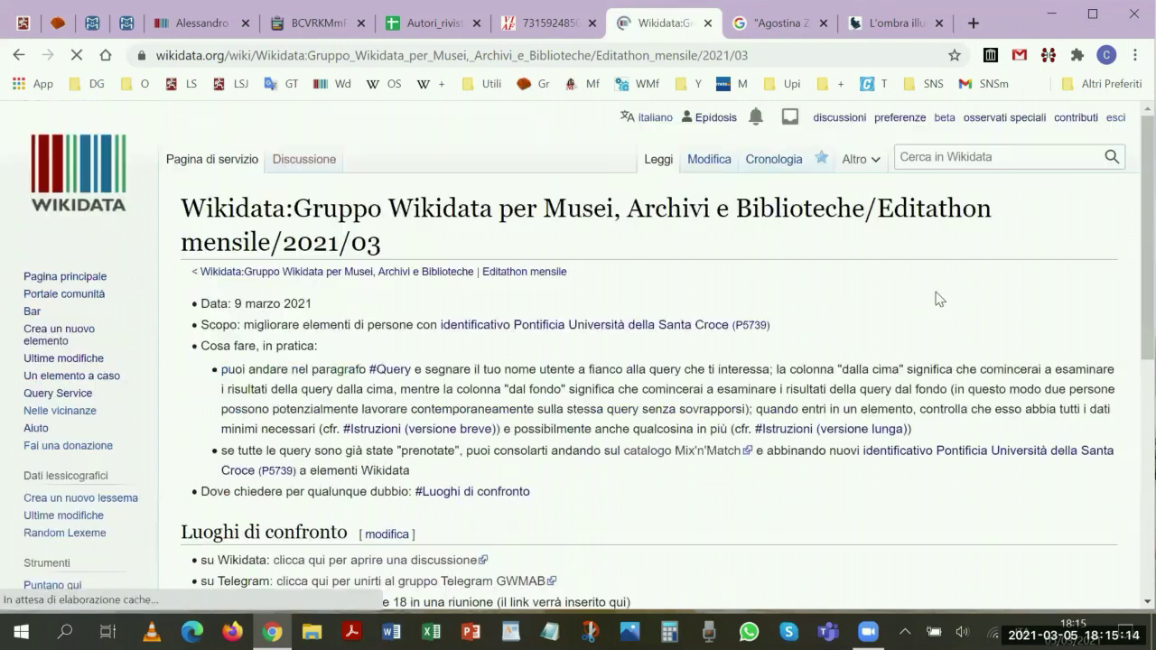
Scroll the 9 marzo 2021 page past its instructions down to the discussion venues.
{"action": "scroll", "coordinate": [1126, 228], "scroll_direction": "down", "scroll_amount": 2}
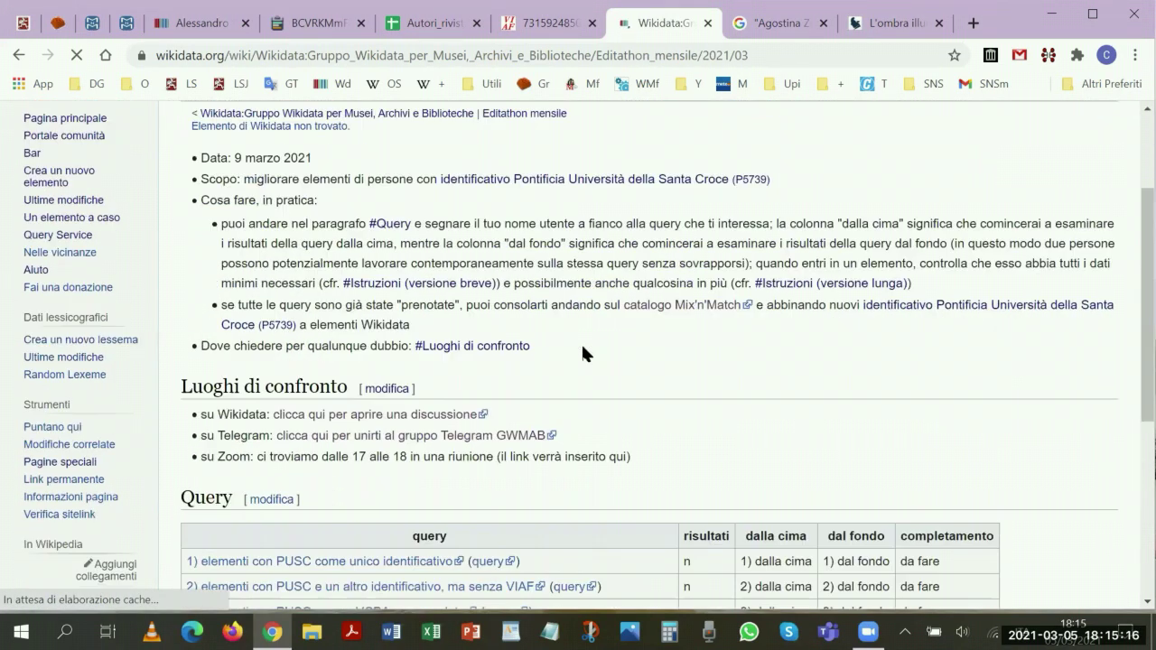
{"action": "left_click_drag", "start_coordinate": [581, 347], "coordinate": [200, 159]}
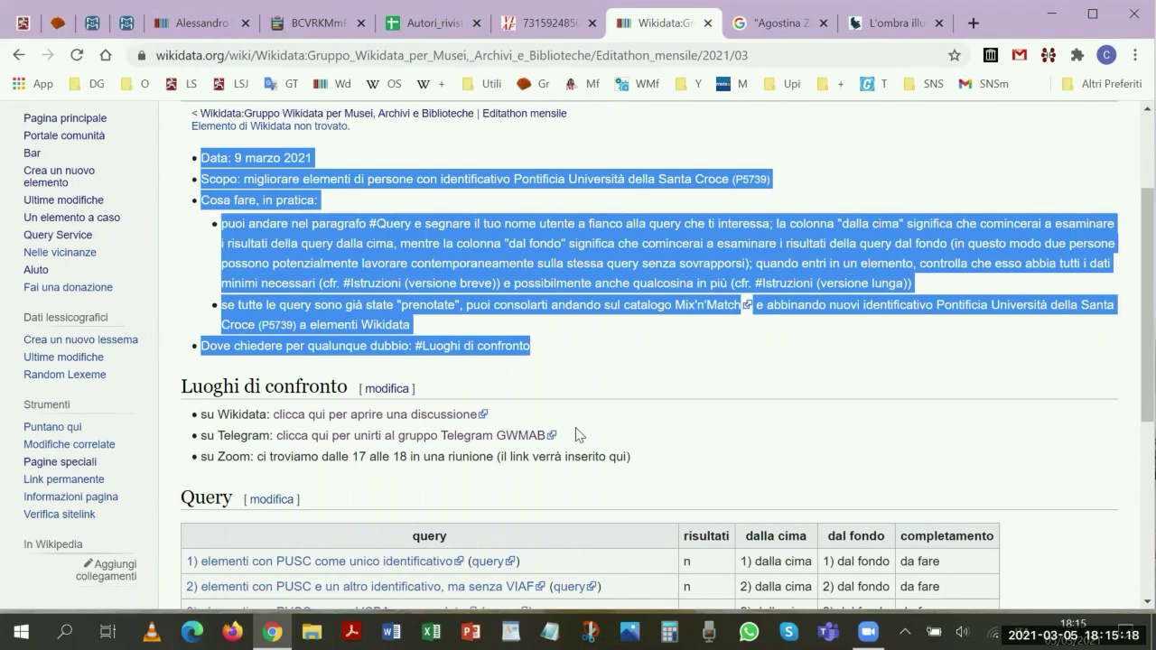
{"action": "left_click", "coordinate": [578, 435]}
{"action": "scroll", "coordinate": [623, 421], "scroll_direction": "down", "scroll_amount": 1}
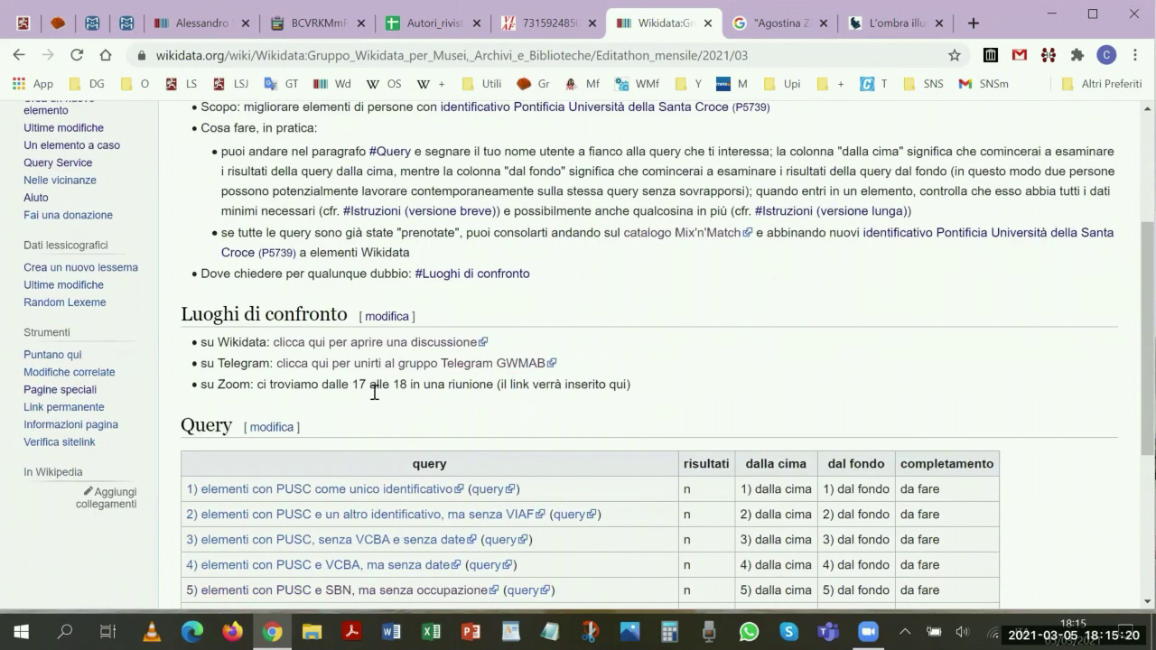
{"action": "left_click_drag", "start_coordinate": [374, 388], "coordinate": [237, 361]}
{"action": "left_click", "coordinate": [237, 360]}
Review the Wikidata, Telegram and Zoom (17–18) venues, then reach the Query table's first row.
{"action": "double_click", "coordinate": [234, 342]}
{"action": "double_click", "coordinate": [238, 363]}
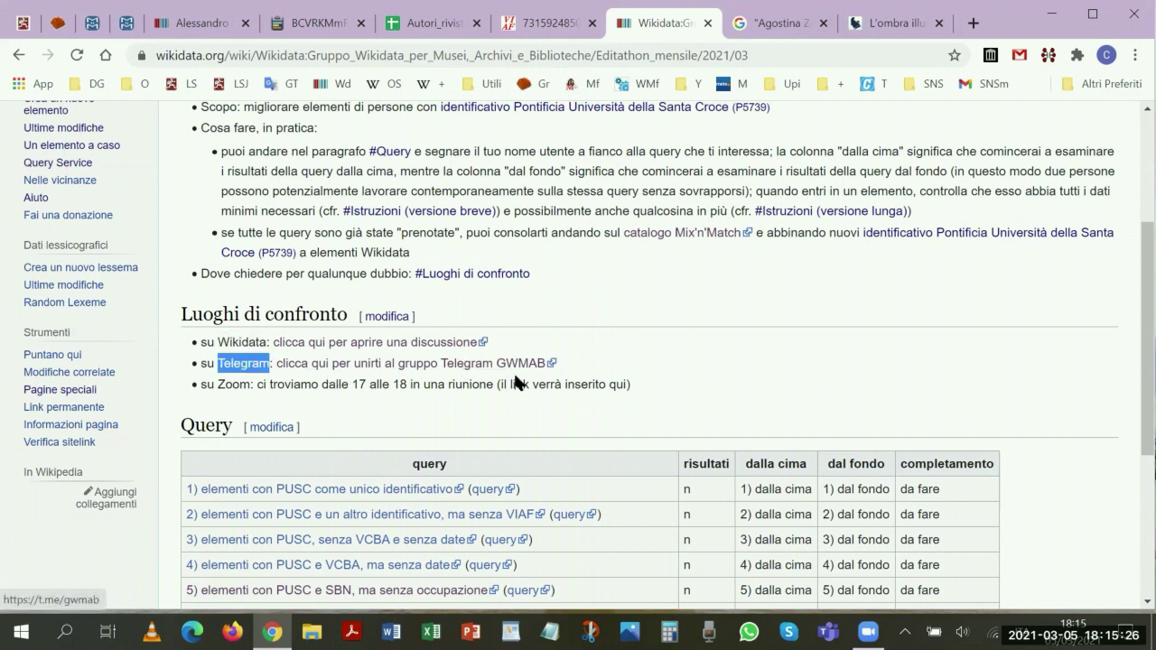
{"action": "double_click", "coordinate": [237, 386]}
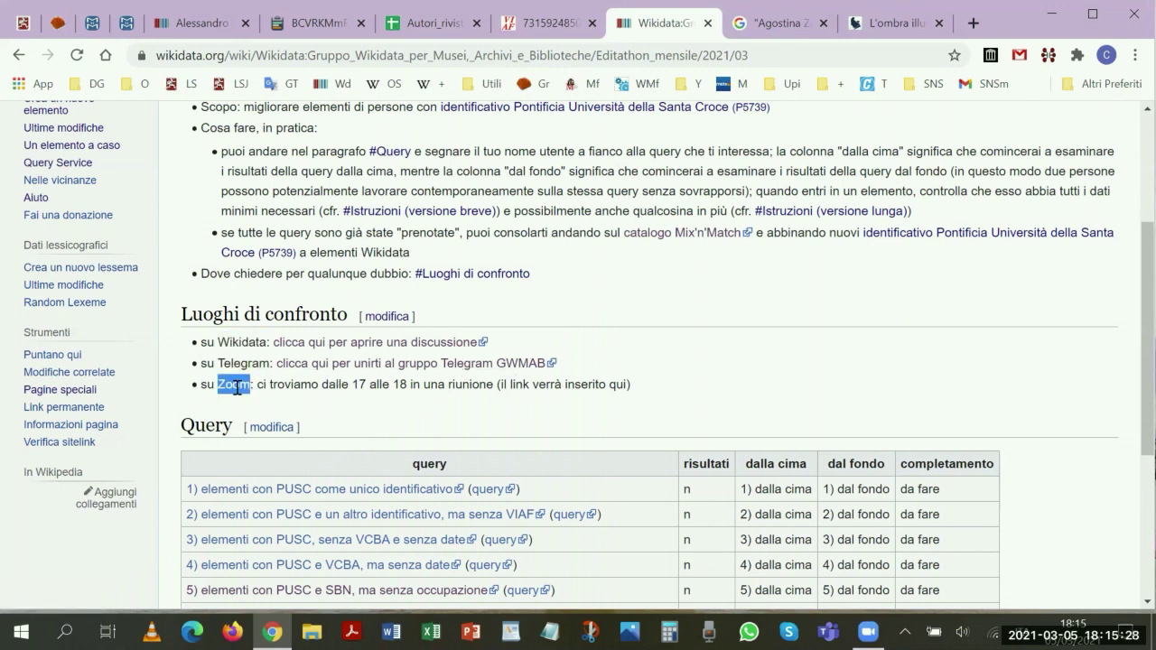
{"action": "left_click_drag", "start_coordinate": [323, 386], "coordinate": [407, 386]}
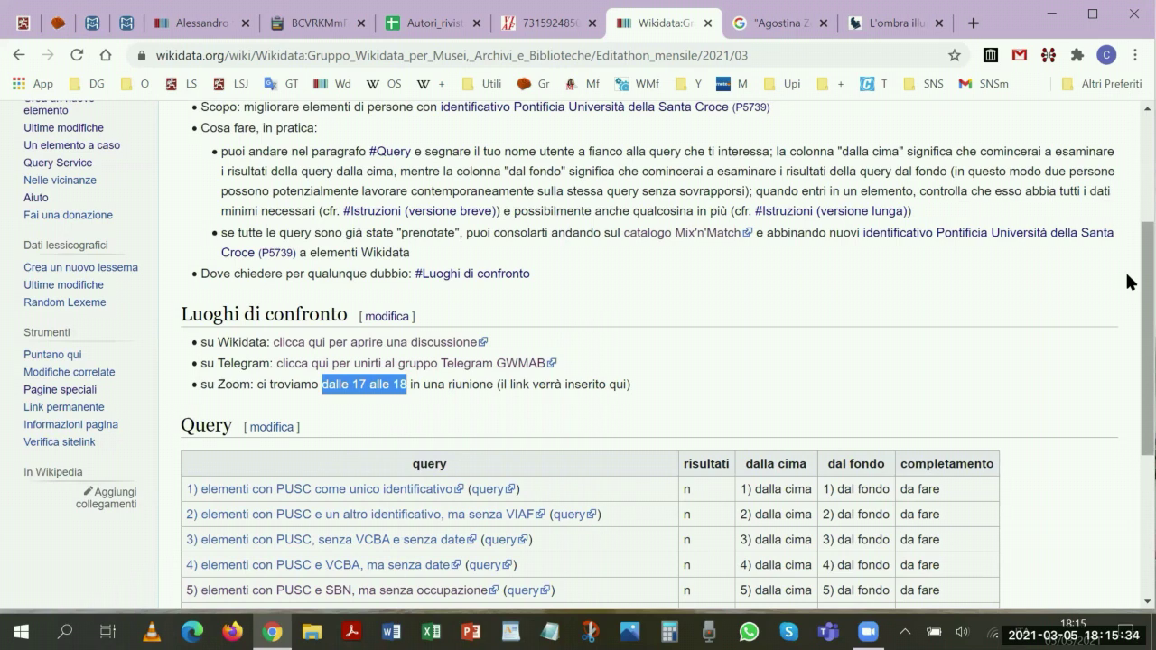
{"action": "scroll", "coordinate": [1128, 307], "scroll_direction": "down", "scroll_amount": 3}
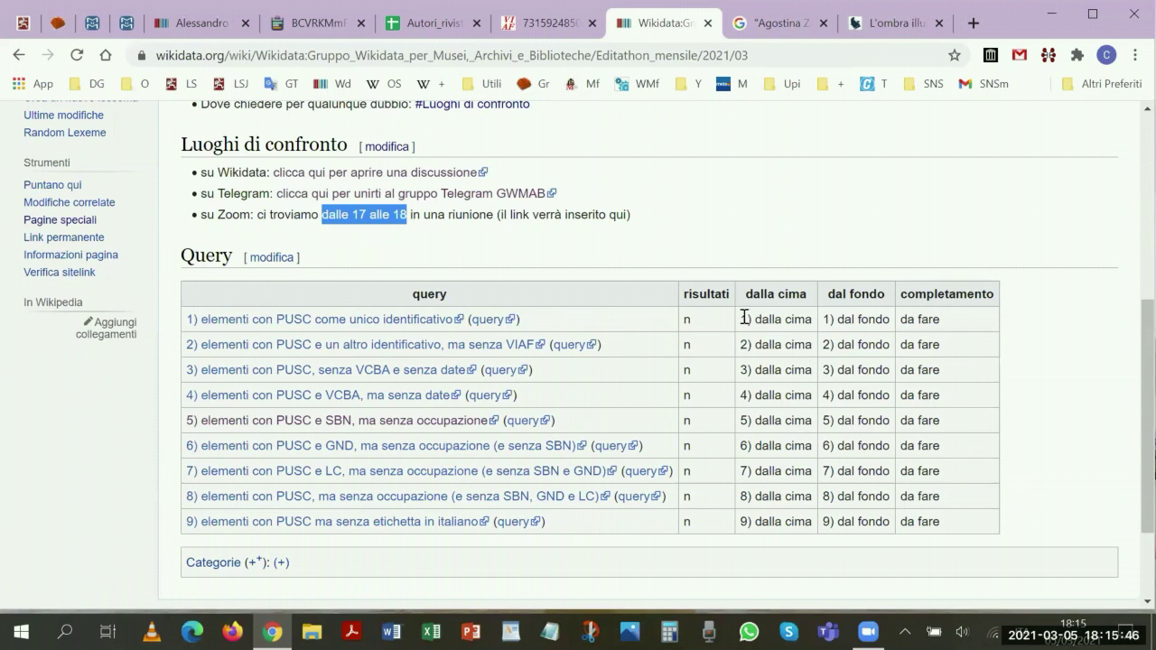
{"action": "left_click_drag", "start_coordinate": [739, 323], "coordinate": [890, 320]}
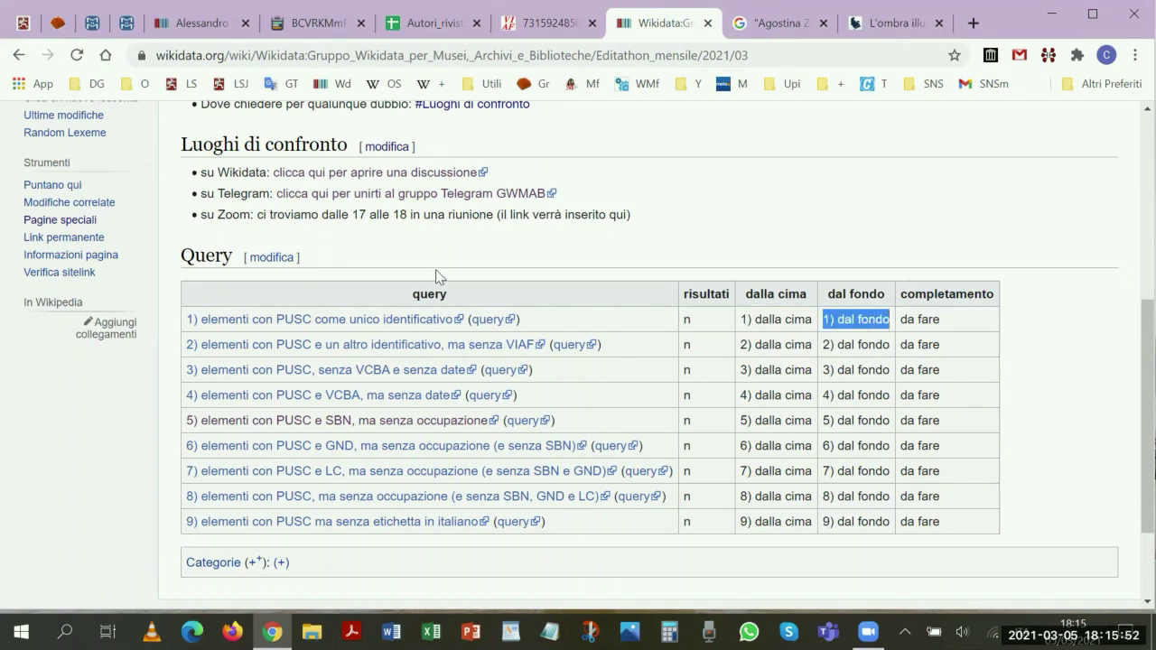
Edit the Query section, replacing query 2's '2) dalla cima' placeholder with the participant's username.
{"action": "left_click", "coordinate": [273, 260]}
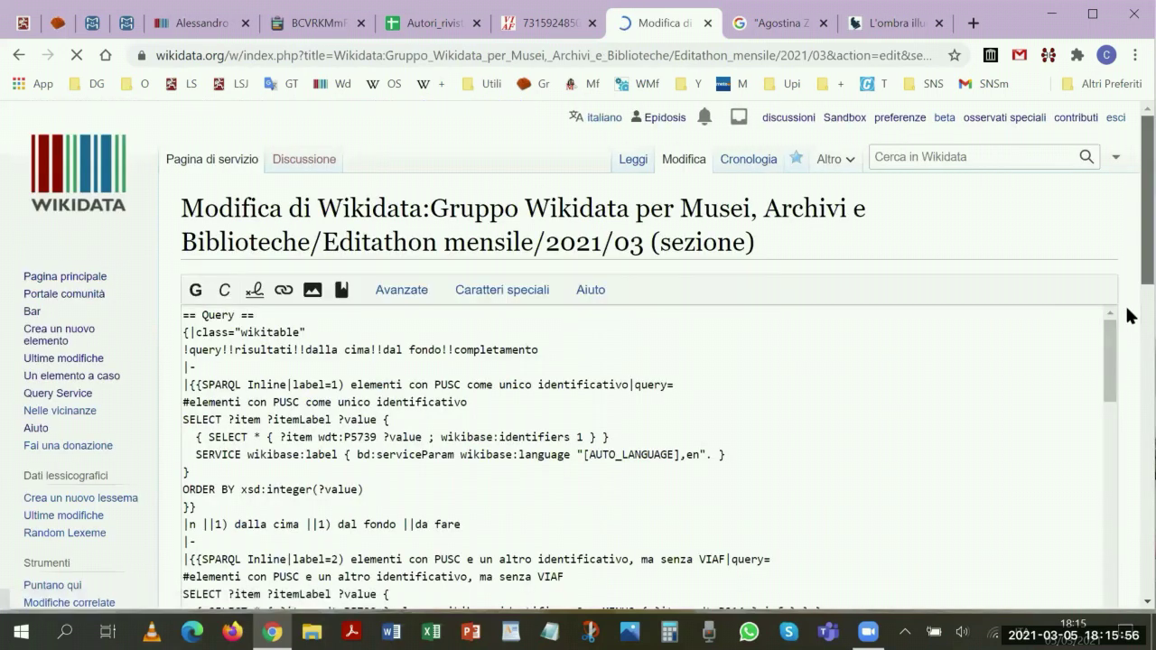
{"action": "scroll", "coordinate": [1125, 298], "scroll_direction": "down", "scroll_amount": 3}
{"action": "left_click_drag", "start_coordinate": [1115, 226], "coordinate": [1116, 279]}
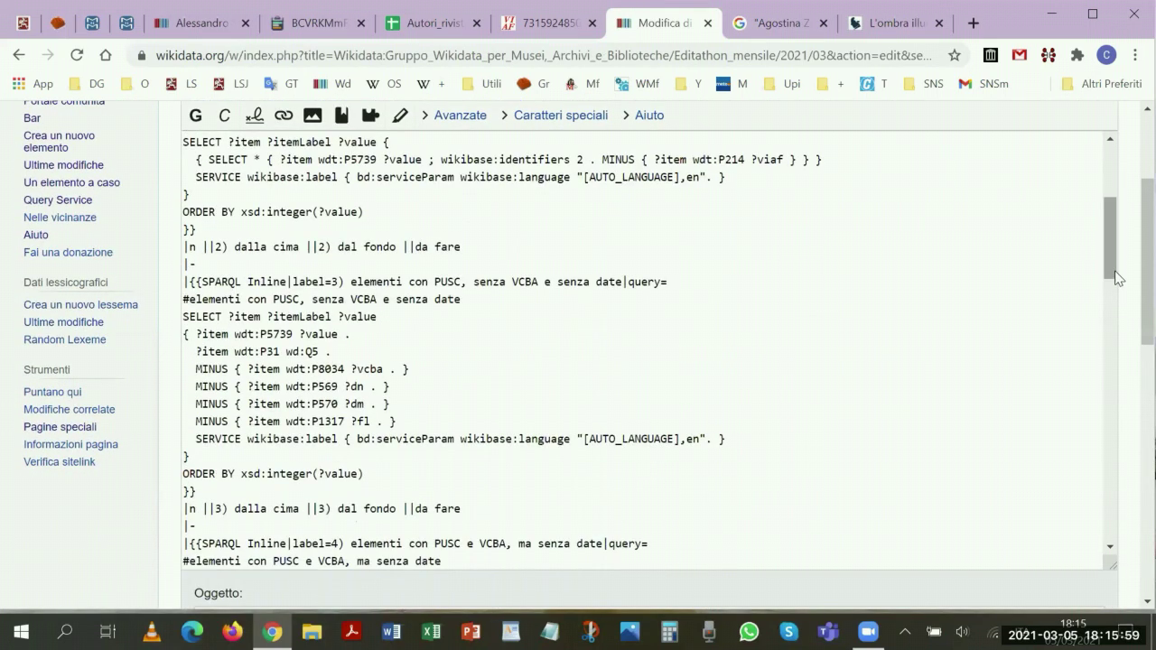
{"action": "left_click", "coordinate": [217, 246], "text": "shift"}
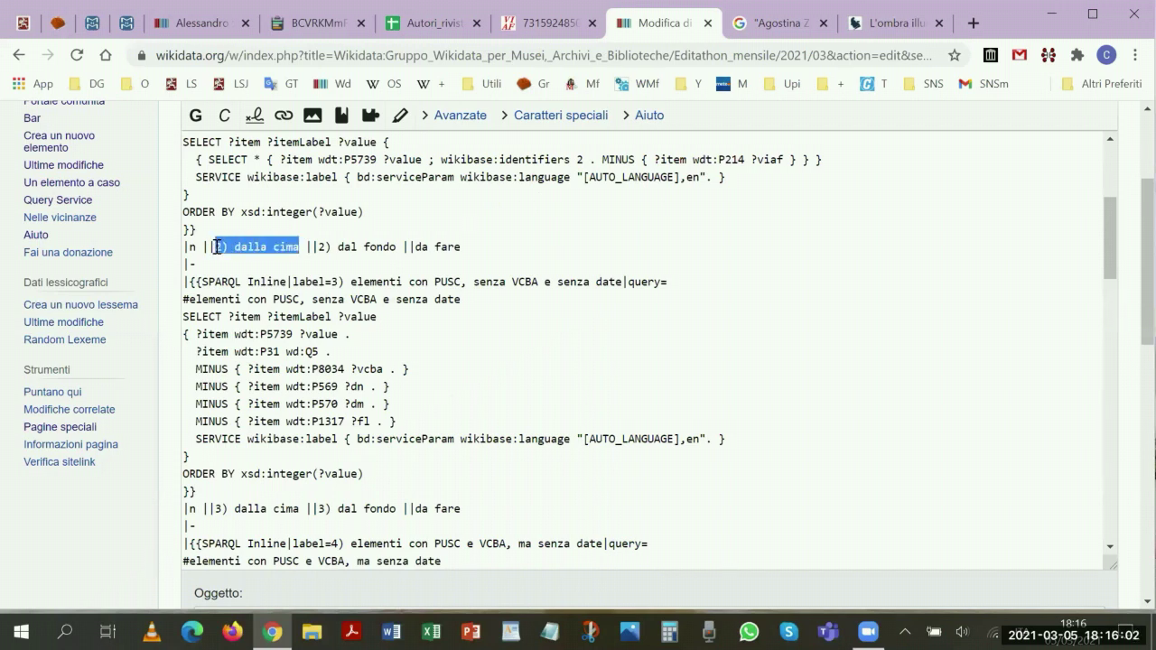
{"action": "type", "text": "Epidosis"}
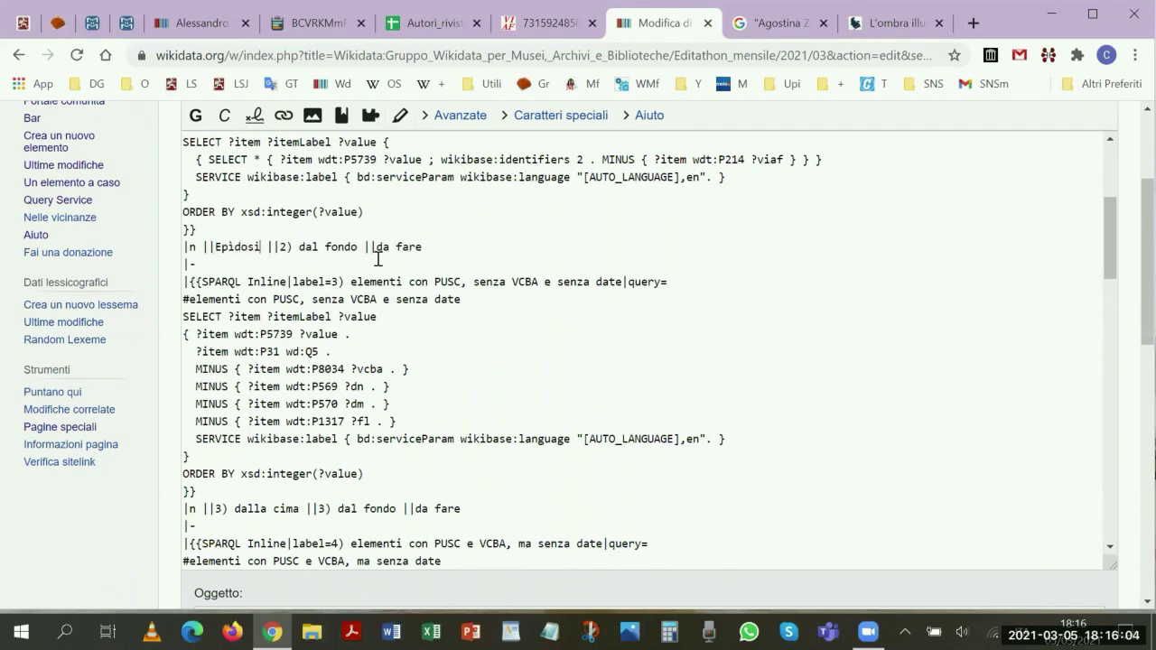
Preview the edit and confirm the username now sits in query 2's row.
{"action": "scroll", "coordinate": [1146, 244], "scroll_direction": "down", "scroll_amount": 3}
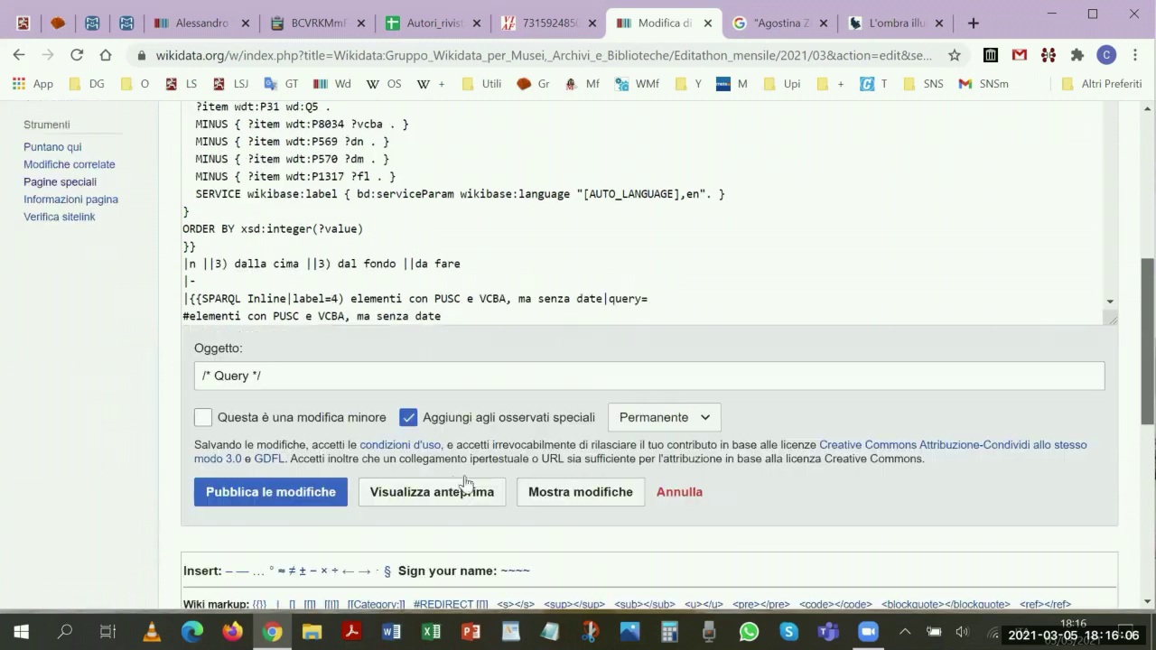
{"action": "left_click", "coordinate": [440, 471]}
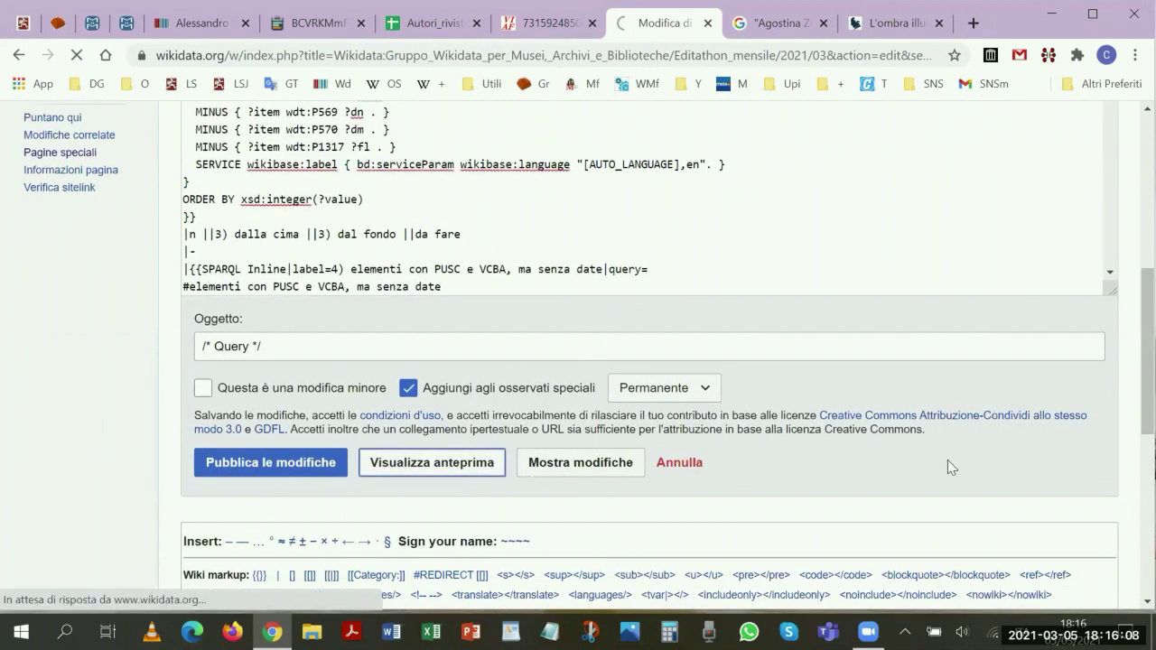
{"action": "scroll", "coordinate": [1128, 235], "scroll_direction": "down", "scroll_amount": 5}
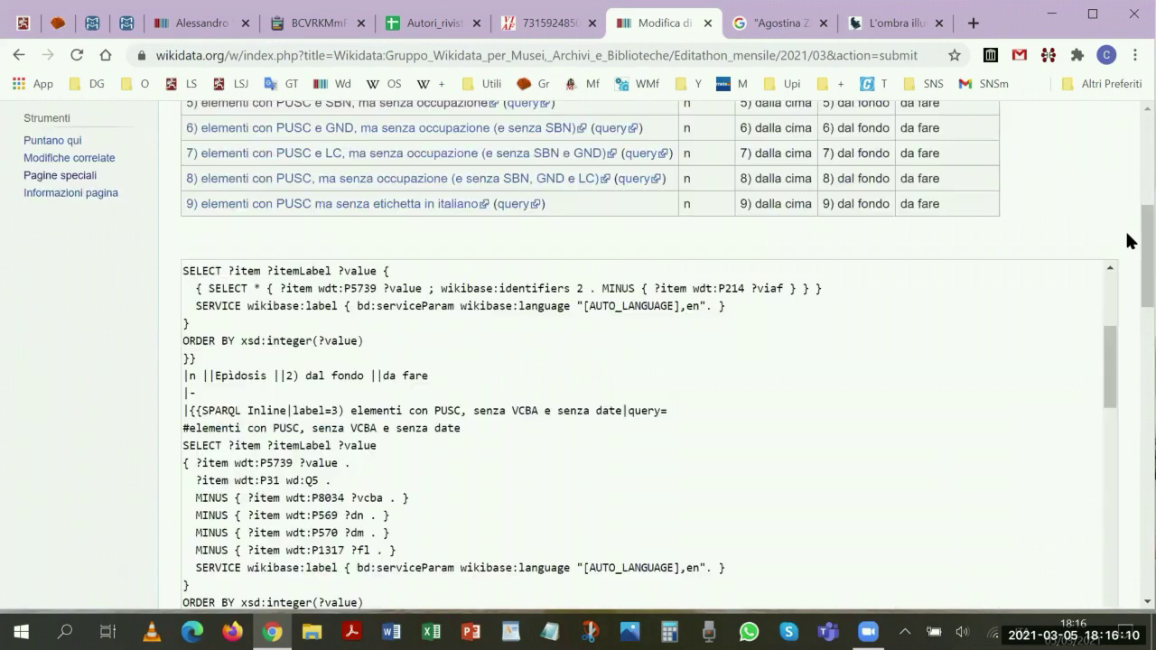
{"action": "scroll", "coordinate": [795, 265], "scroll_direction": "up", "scroll_amount": 3}
{"action": "double_click", "coordinate": [757, 264]}
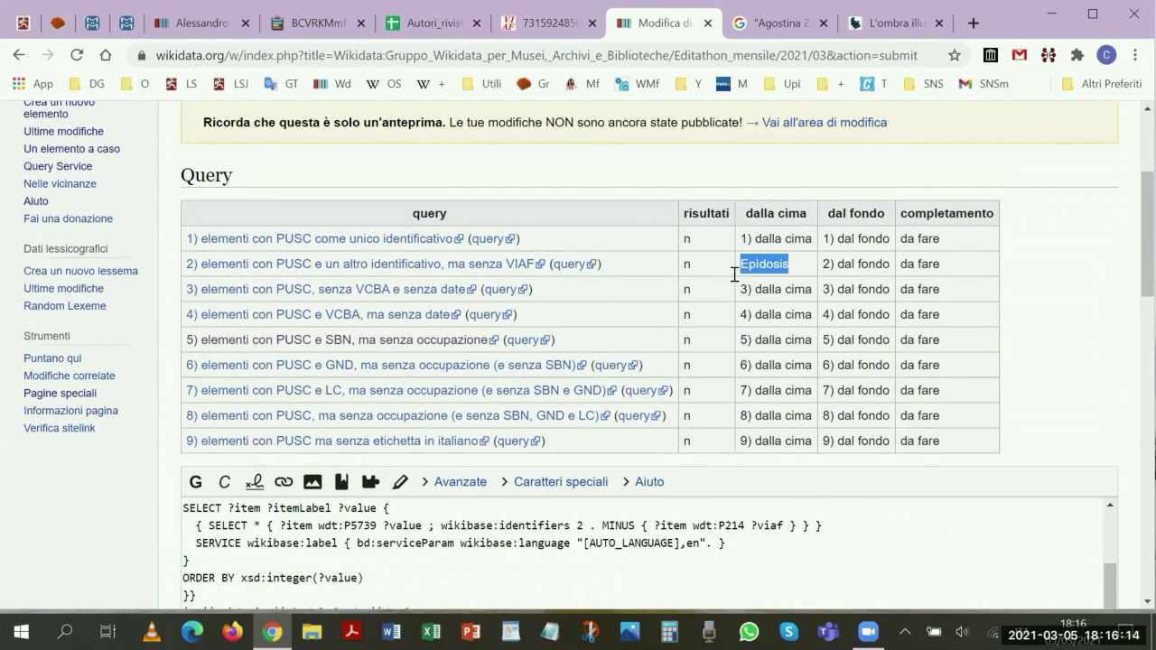
{"action": "left_click", "coordinate": [633, 264]}
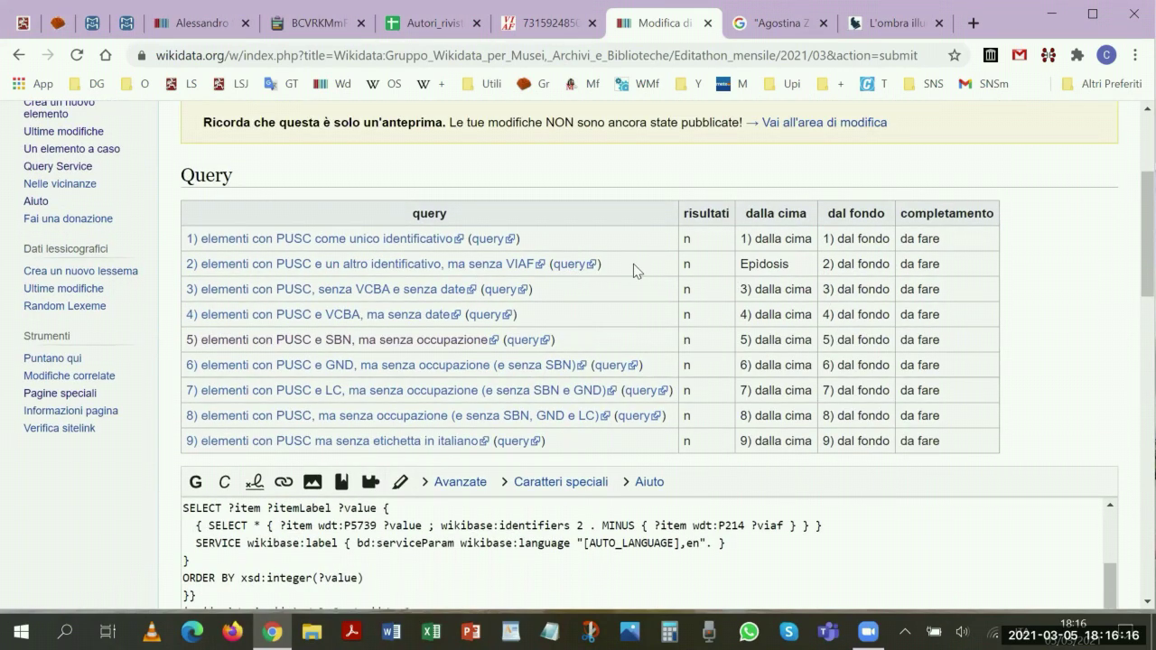
{"action": "left_click_drag", "start_coordinate": [633, 264], "coordinate": [186, 265]}
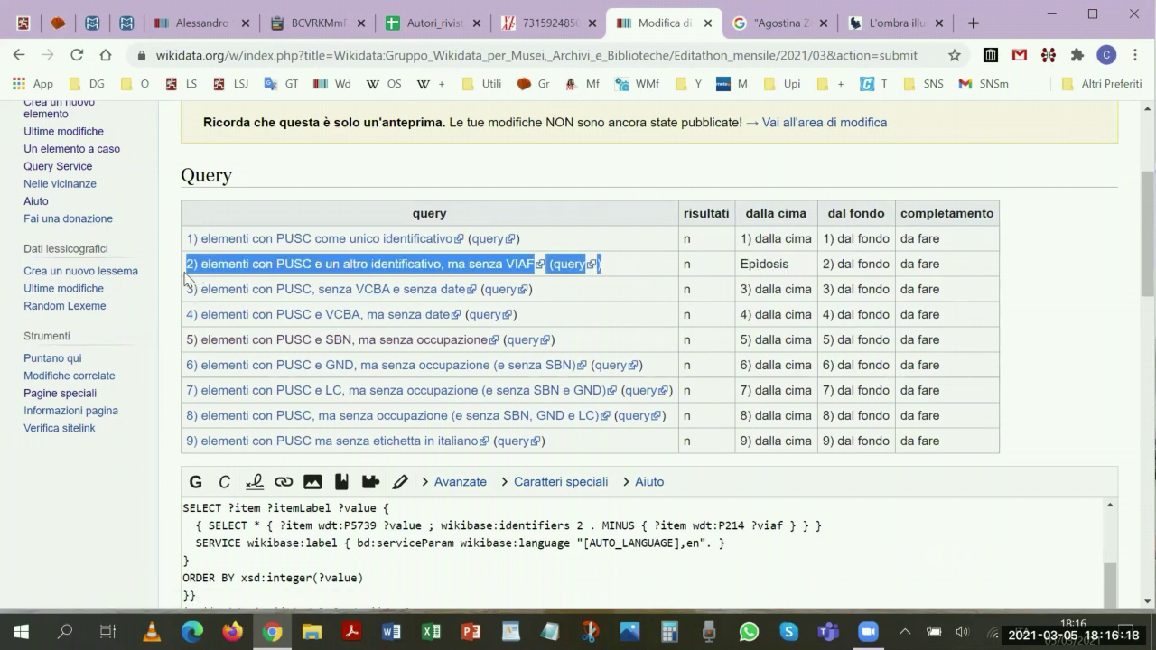
{"action": "left_click", "coordinate": [621, 289]}
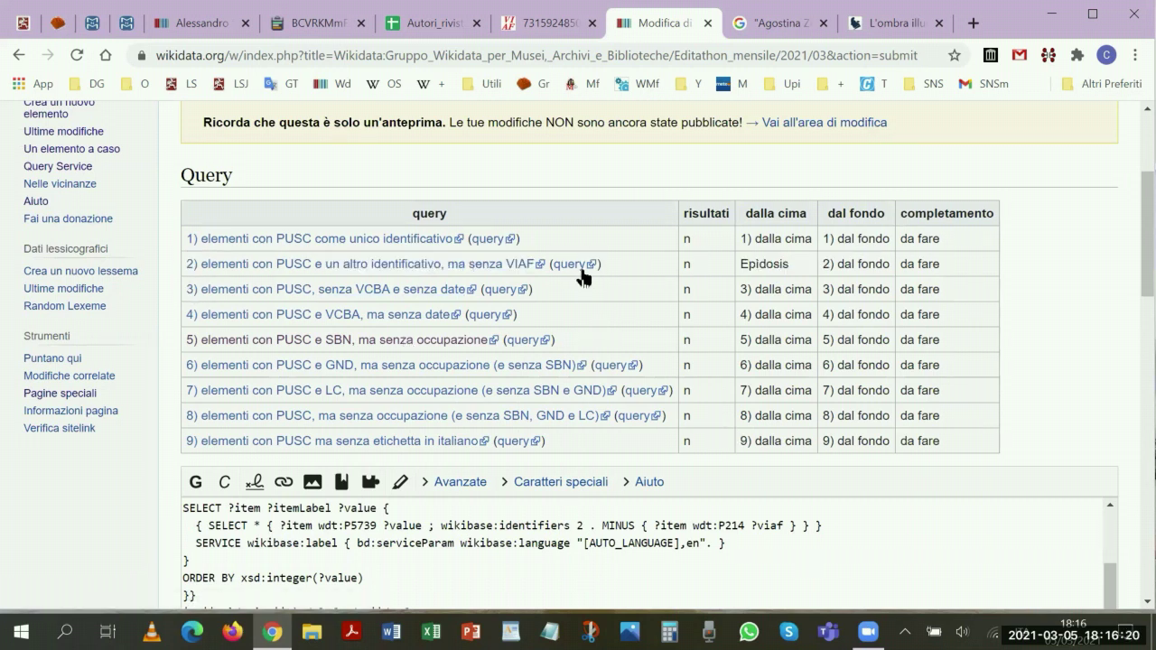
Open query 2's Query Service results in a new tab and open its item Q105010433.
{"action": "right_click", "coordinate": [513, 265]}
{"action": "left_click", "coordinate": [687, 275]}
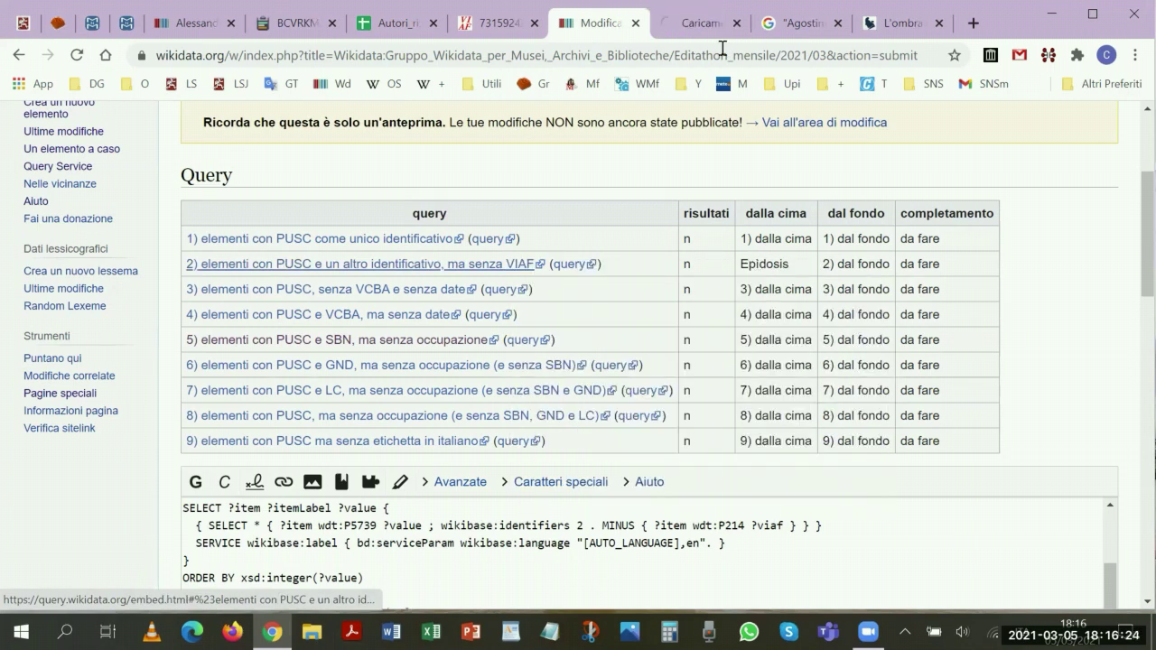
{"action": "left_click", "coordinate": [673, 24]}
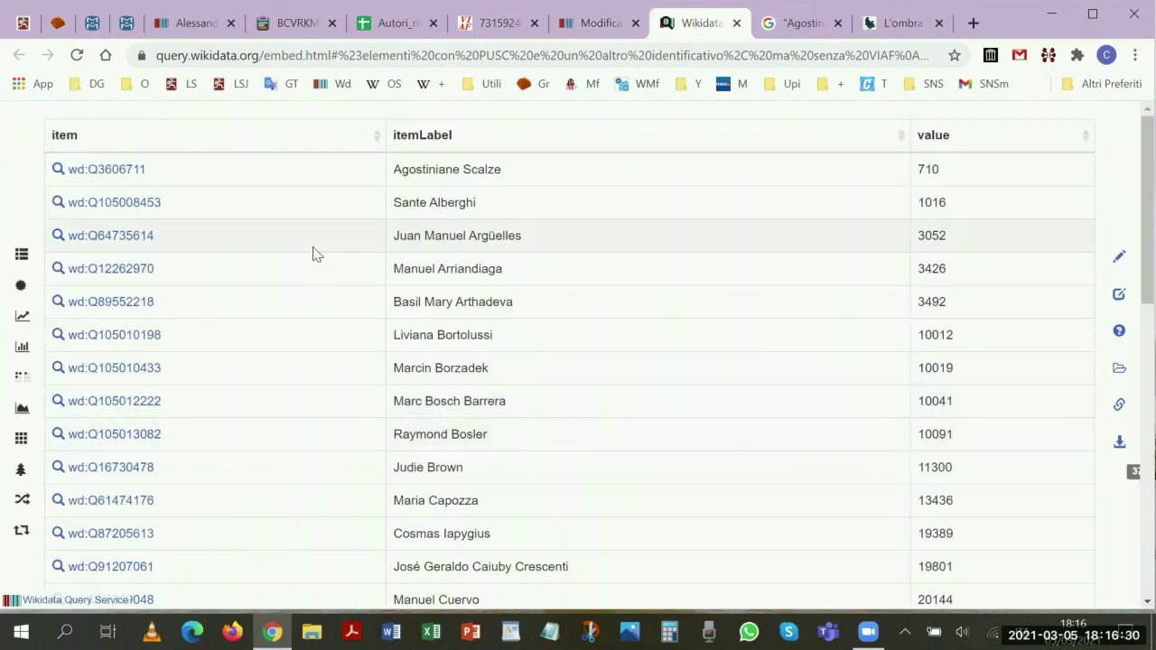
{"action": "left_click", "coordinate": [591, 23]}
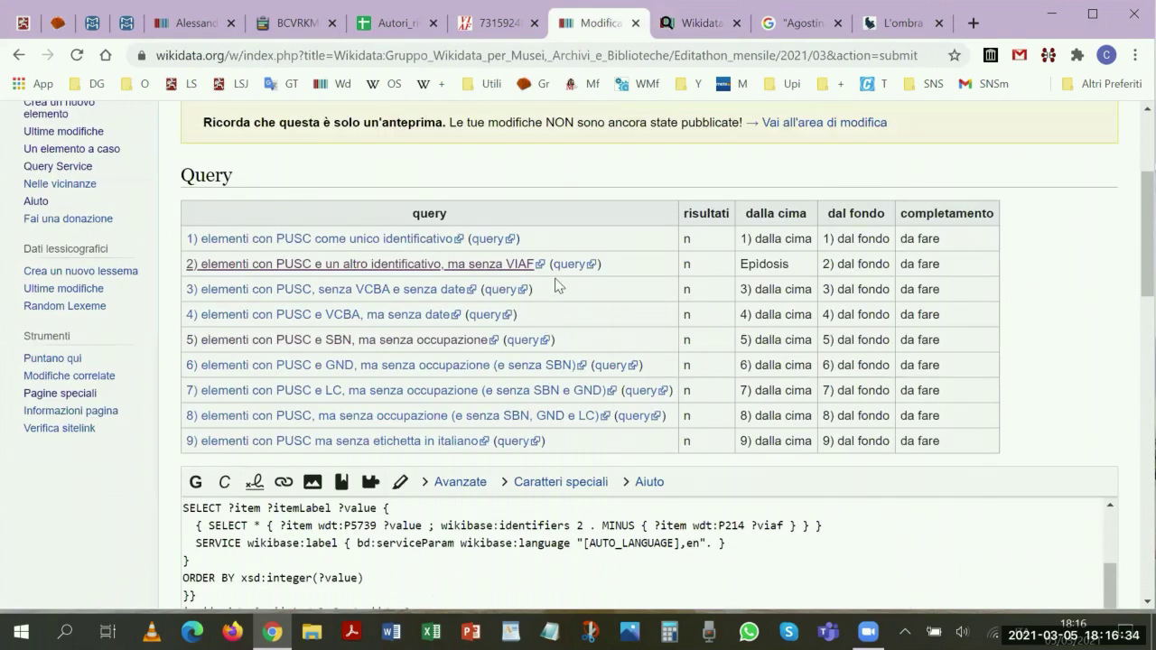
{"action": "left_click", "coordinate": [685, 34]}
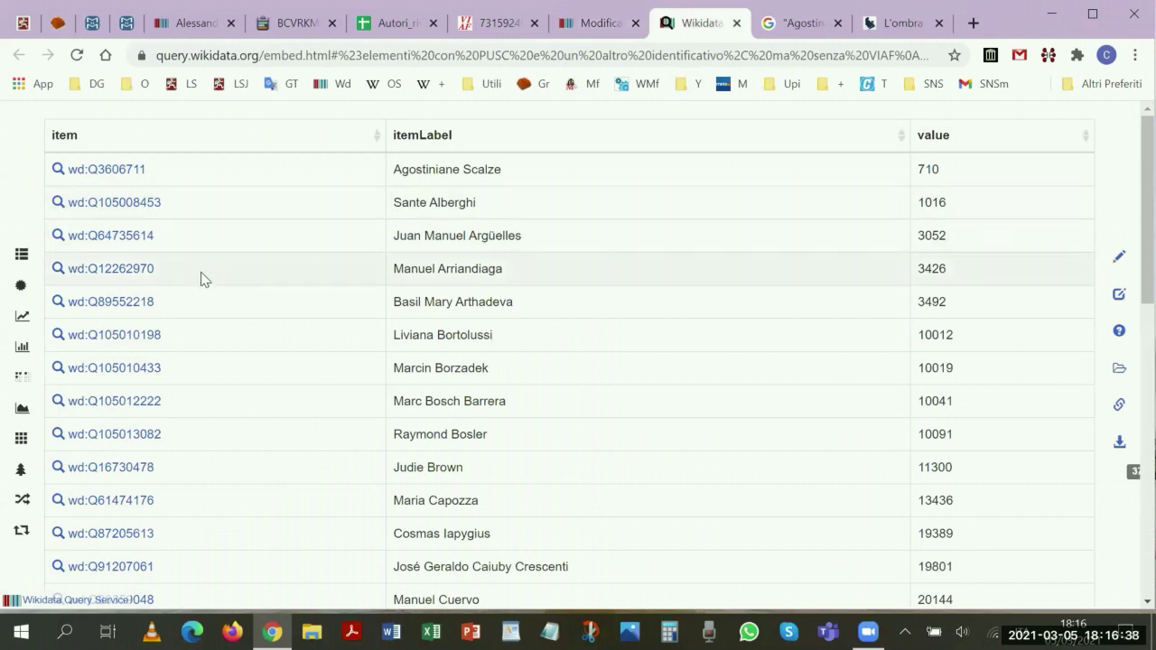
{"action": "left_click_drag", "start_coordinate": [164, 369], "coordinate": [86, 373]}
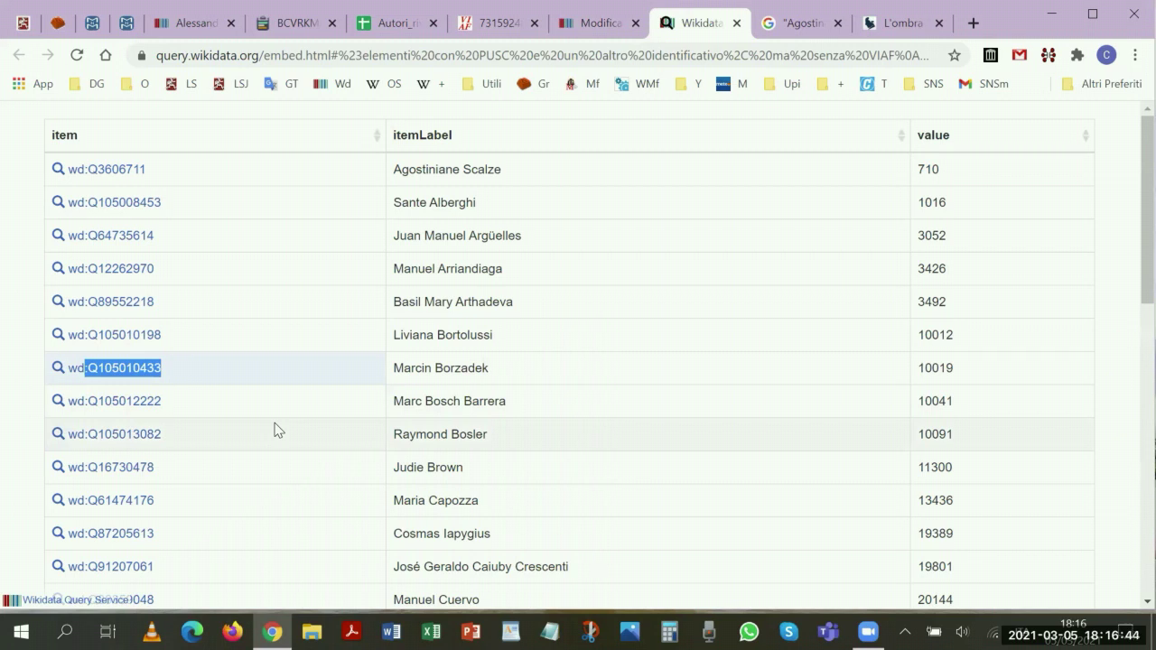
{"action": "left_click", "coordinate": [119, 370]}
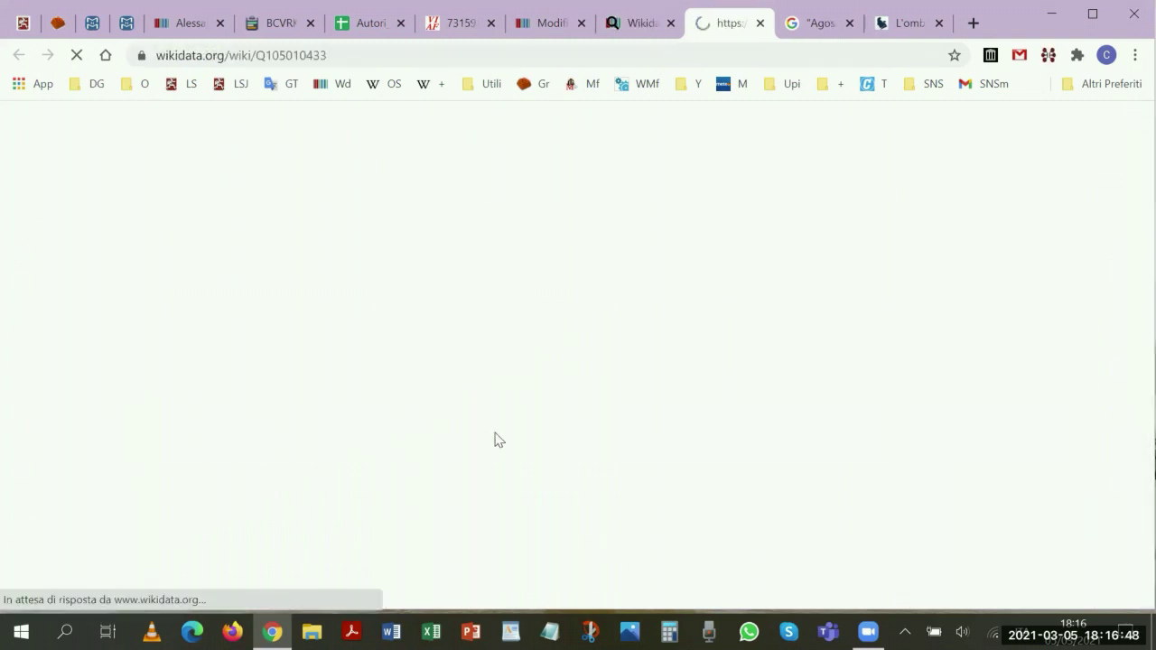
Copy item Q105010433's label and search it on viaf.org, which finds no headings.
{"action": "triple_click", "coordinate": [399, 411]}
{"action": "key", "text": "ctrl+c"}
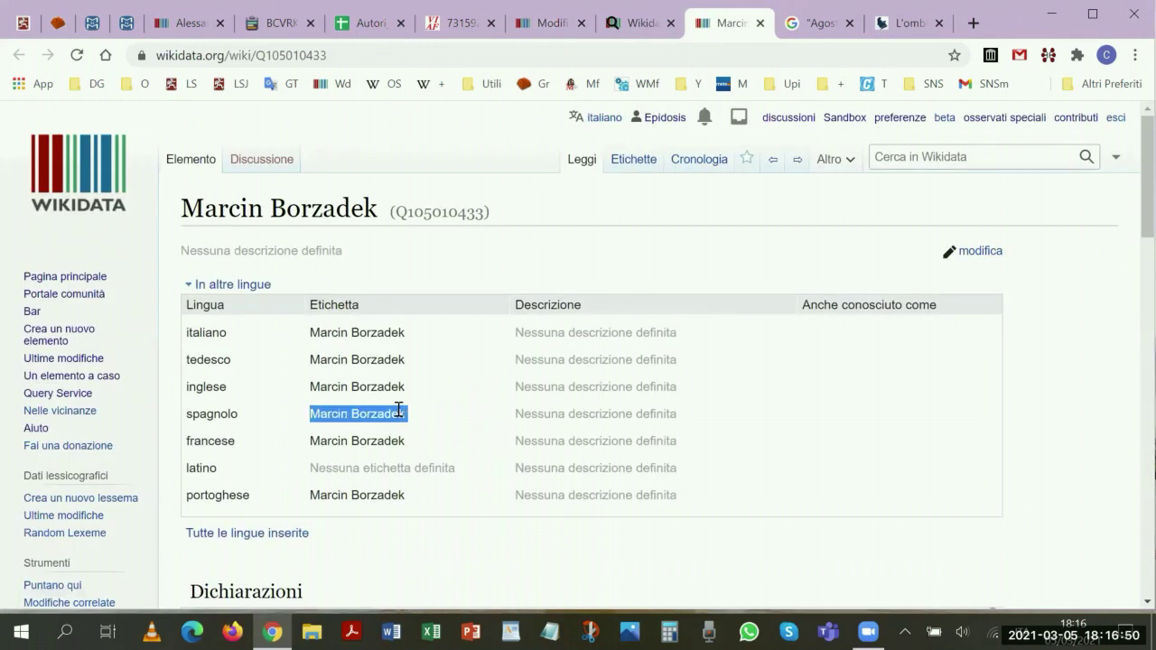
{"action": "left_click", "coordinate": [974, 23]}
{"action": "type", "text": "viaf.org"}
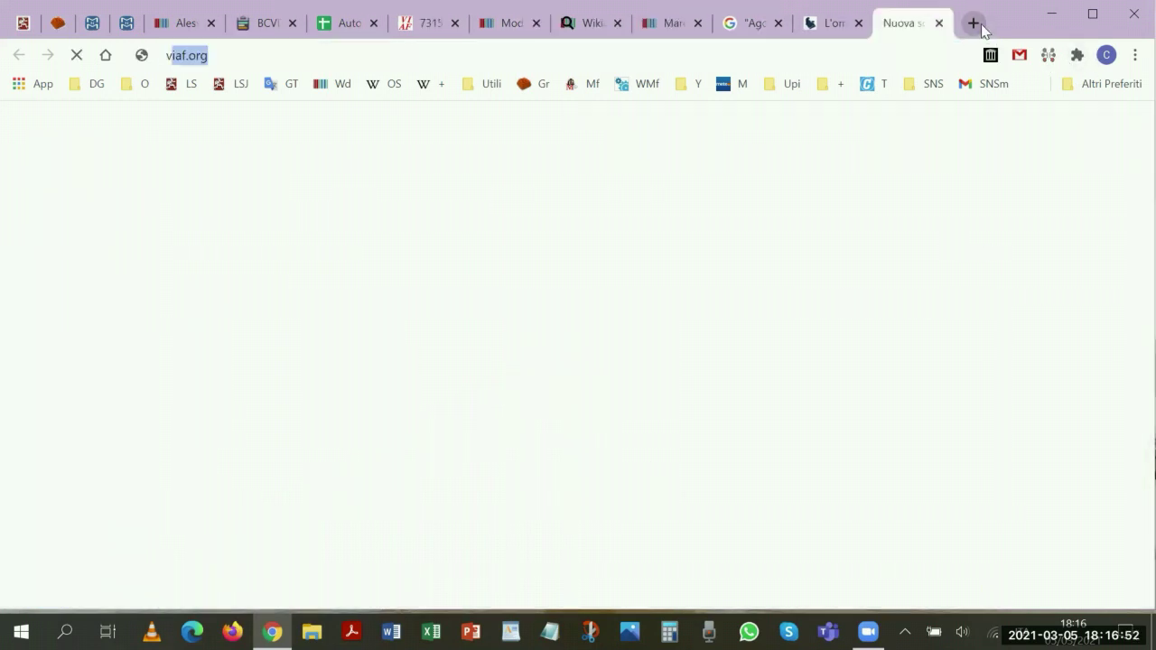
{"action": "key", "text": "Return"}
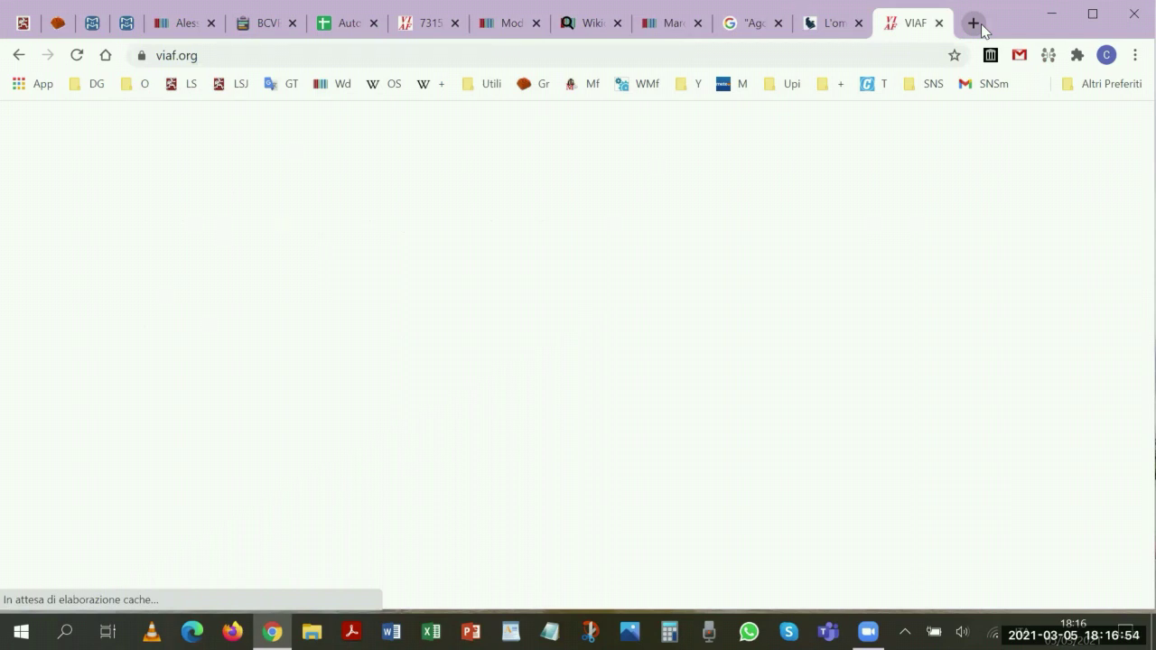
{"action": "key", "text": "ctrl+v"}
{"action": "key", "text": "Return"}
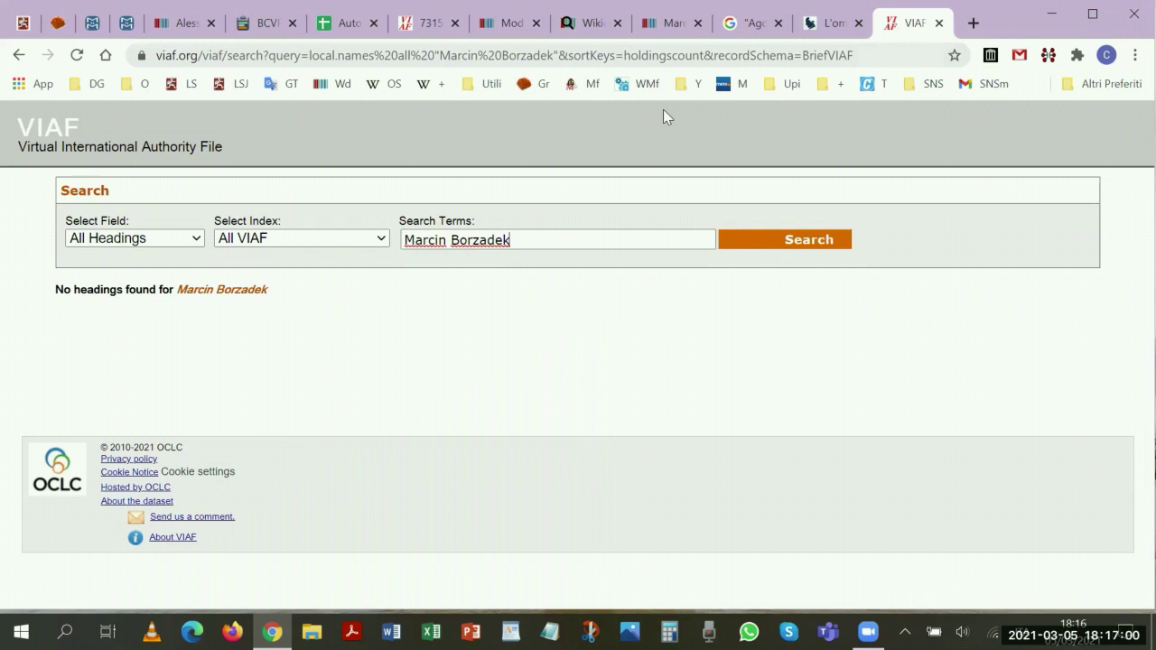
{"action": "left_click", "coordinate": [684, 172]}
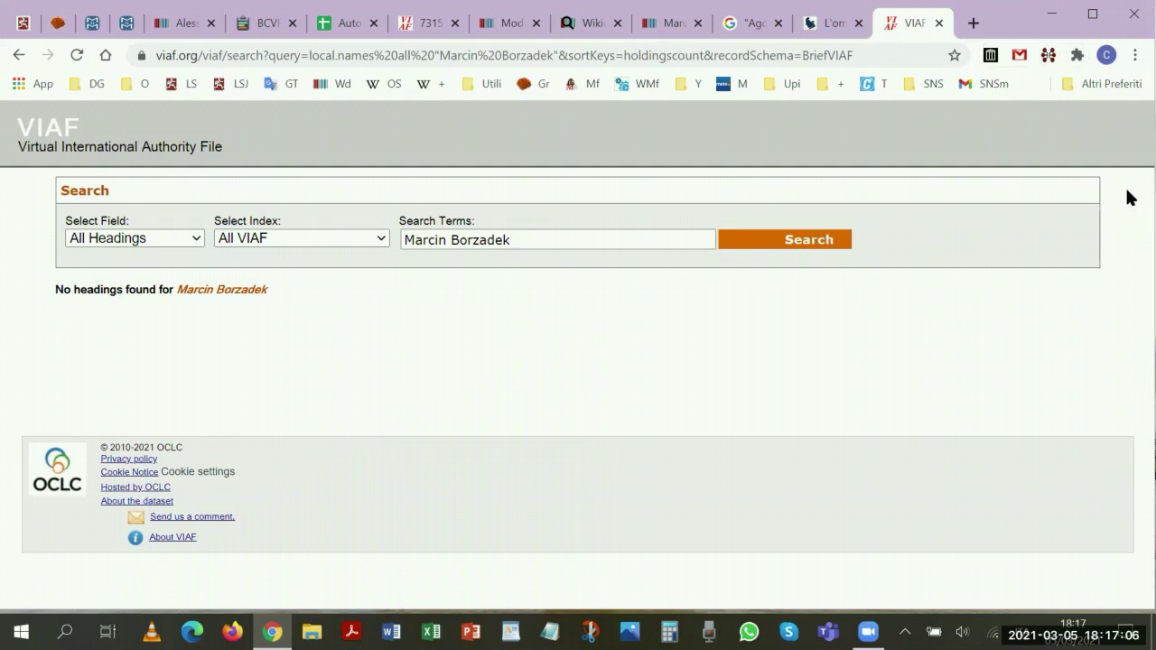
Look over the Wikidata item Q105010433 page again and open a fresh tab for a web search.
{"action": "key", "text": "ctrl+shift+Tab"}
{"action": "key", "text": "ctrl+shift+Tab"}
{"action": "key", "text": "ctrl+shift+Tab"}
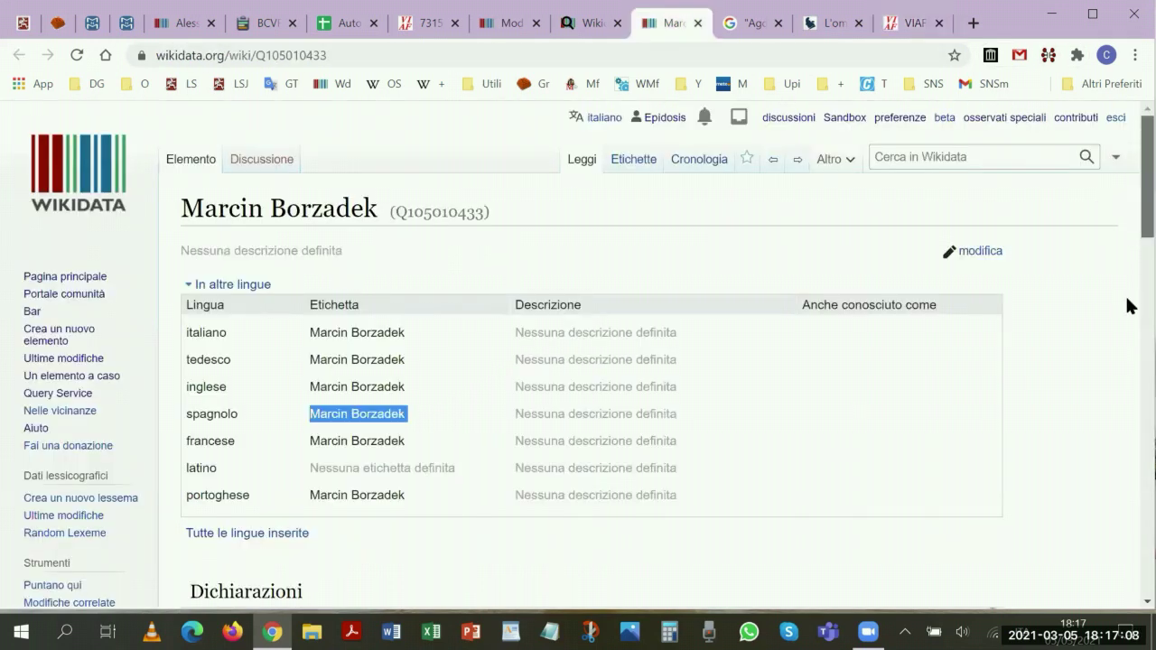
{"action": "scroll", "coordinate": [1128, 304], "scroll_direction": "down", "scroll_amount": 3}
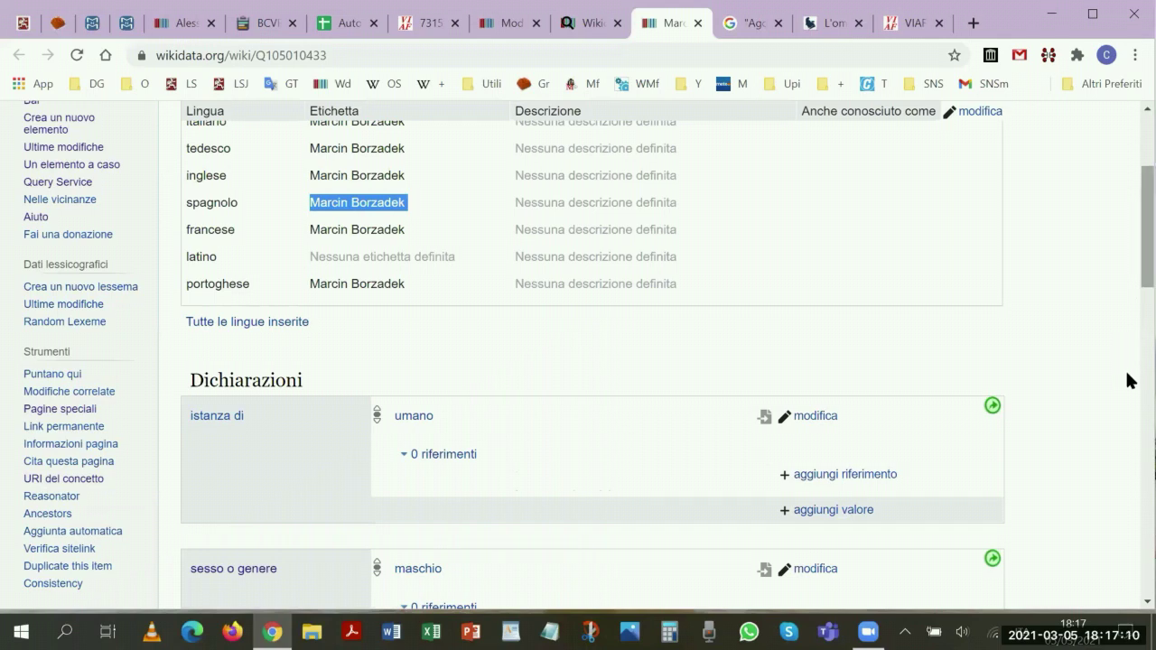
{"action": "scroll", "coordinate": [1129, 398], "scroll_direction": "down", "scroll_amount": 3}
{"action": "scroll", "coordinate": [1127, 443], "scroll_direction": "down", "scroll_amount": 5}
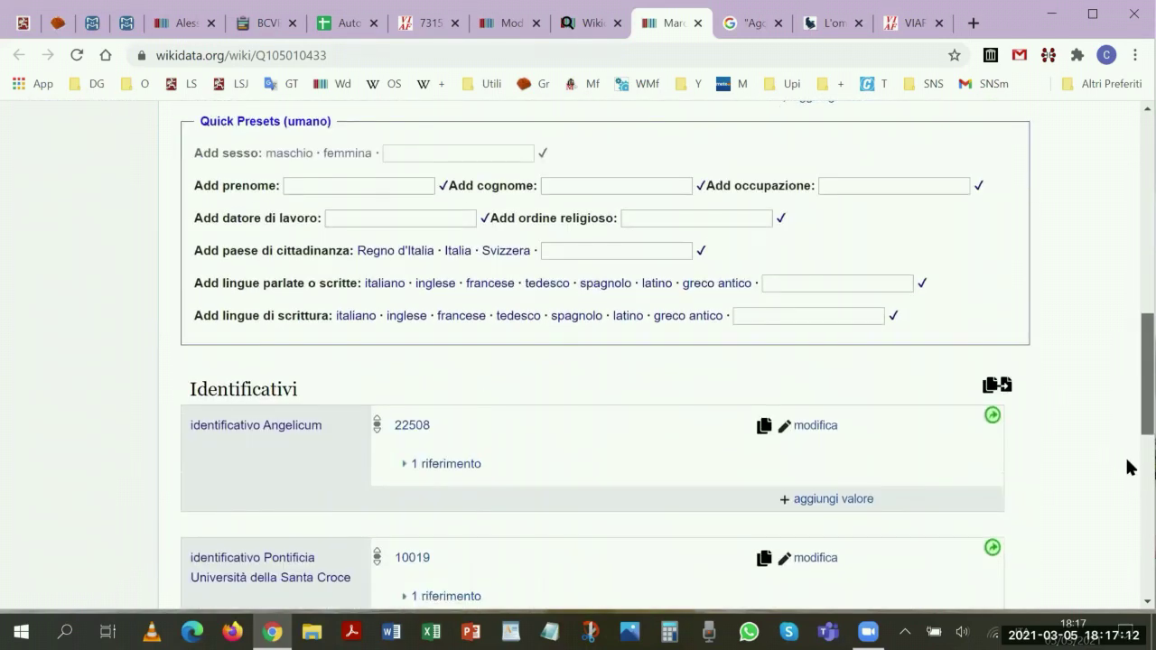
{"action": "scroll", "coordinate": [1127, 434], "scroll_direction": "up", "scroll_amount": 10}
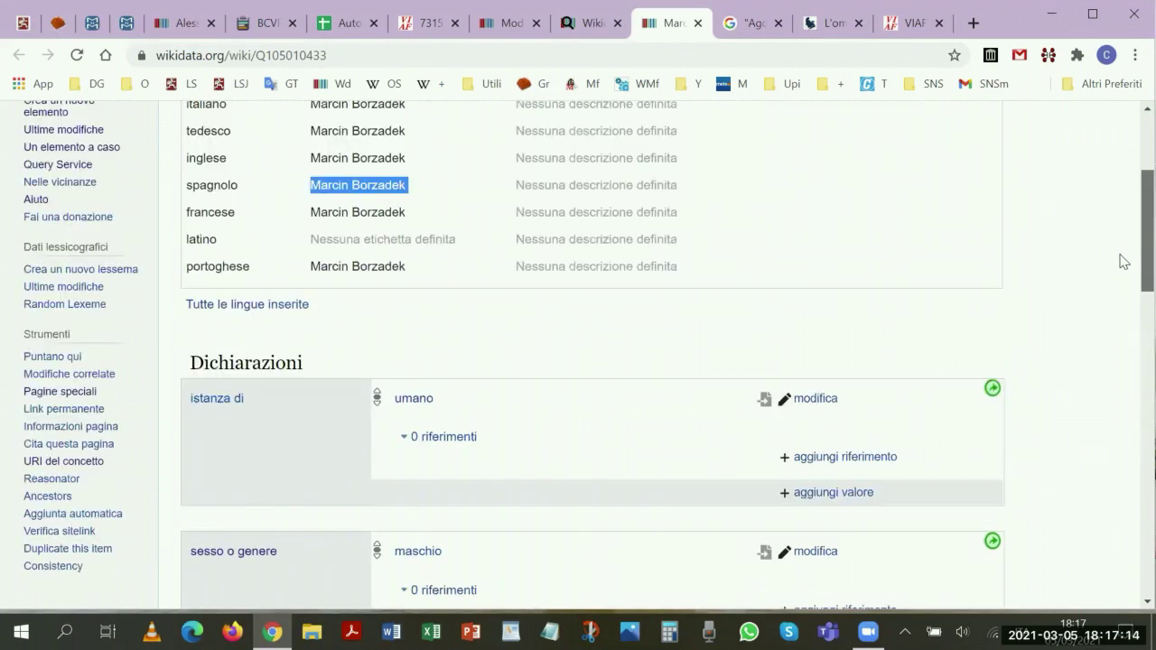
{"action": "left_click", "coordinate": [973, 22]}
Google the copied person name as an exact quoted phrase and check the Siloe result snippet.
{"action": "type", "text": "\""}
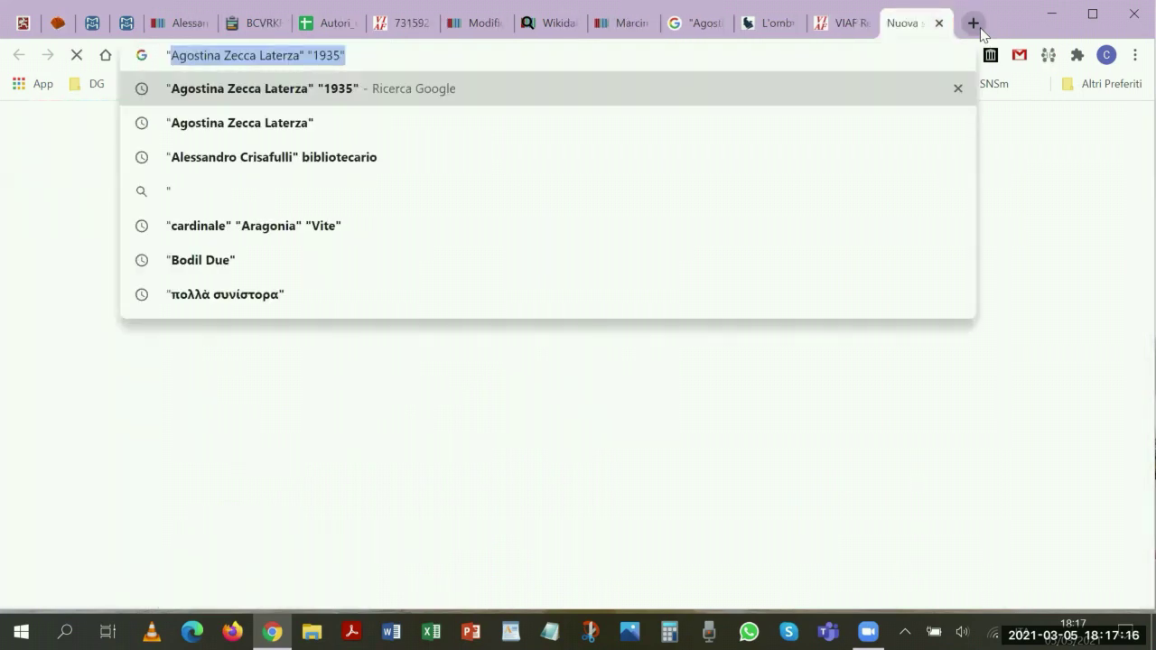
{"action": "key", "text": "ctrl+v"}
{"action": "type", "text": "\""}
{"action": "key", "text": "Return"}
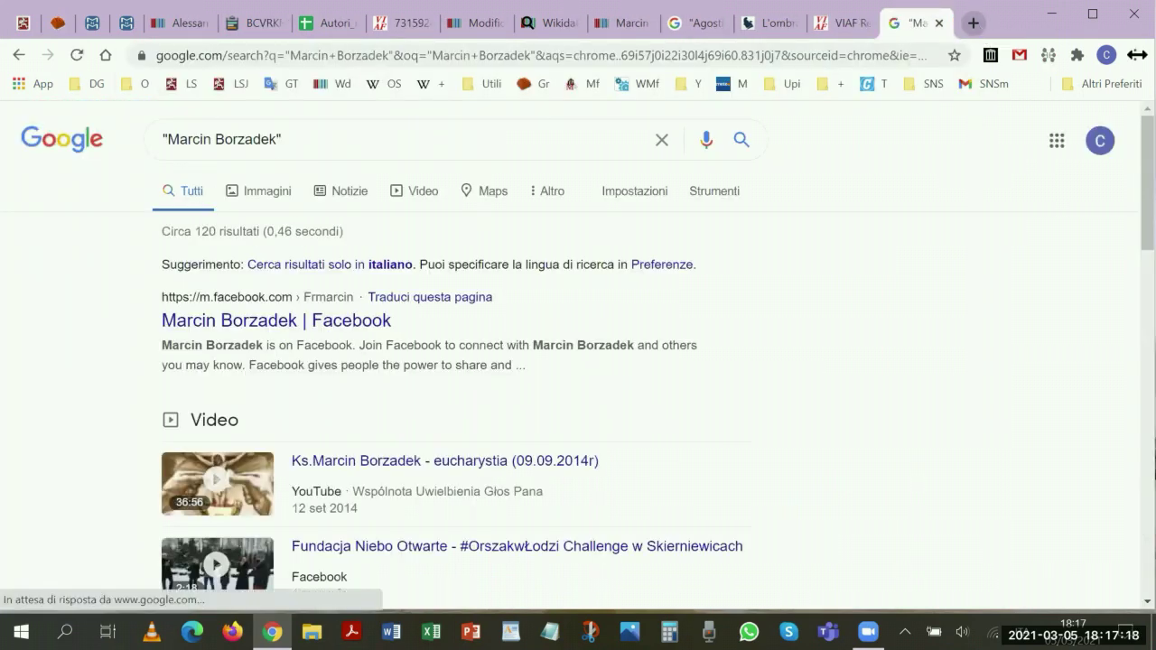
{"action": "scroll", "coordinate": [1128, 217], "scroll_direction": "down", "scroll_amount": 7}
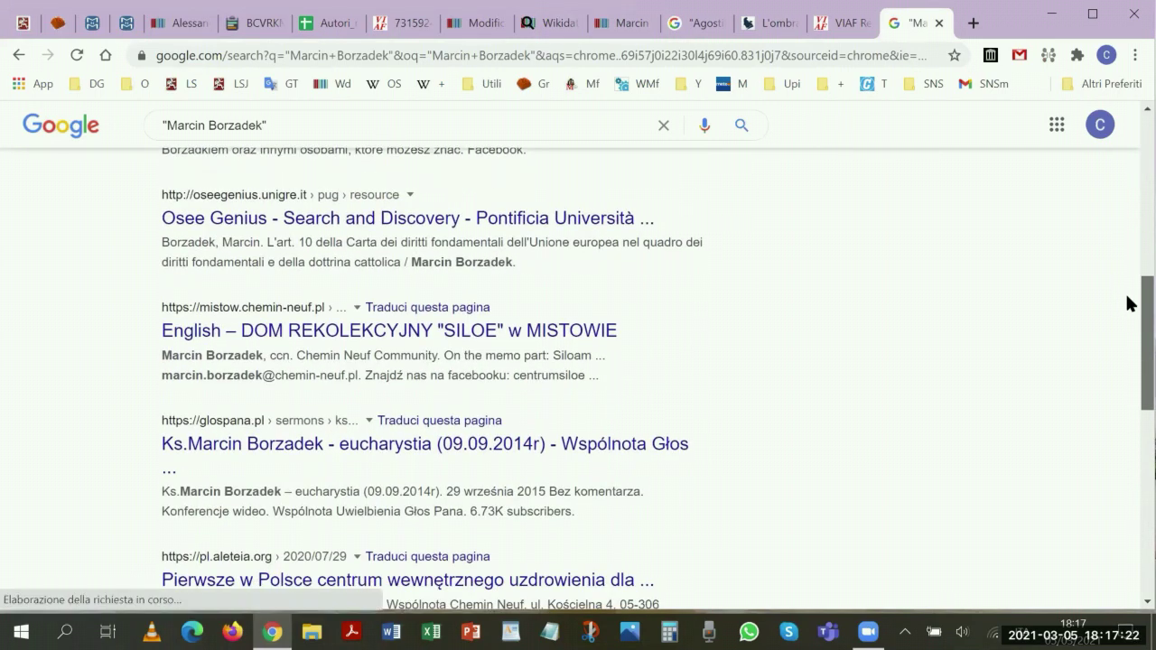
{"action": "scroll", "coordinate": [1127, 307], "scroll_direction": "down", "scroll_amount": 1}
{"action": "scroll", "coordinate": [1128, 309], "scroll_direction": "down", "scroll_amount": 1}
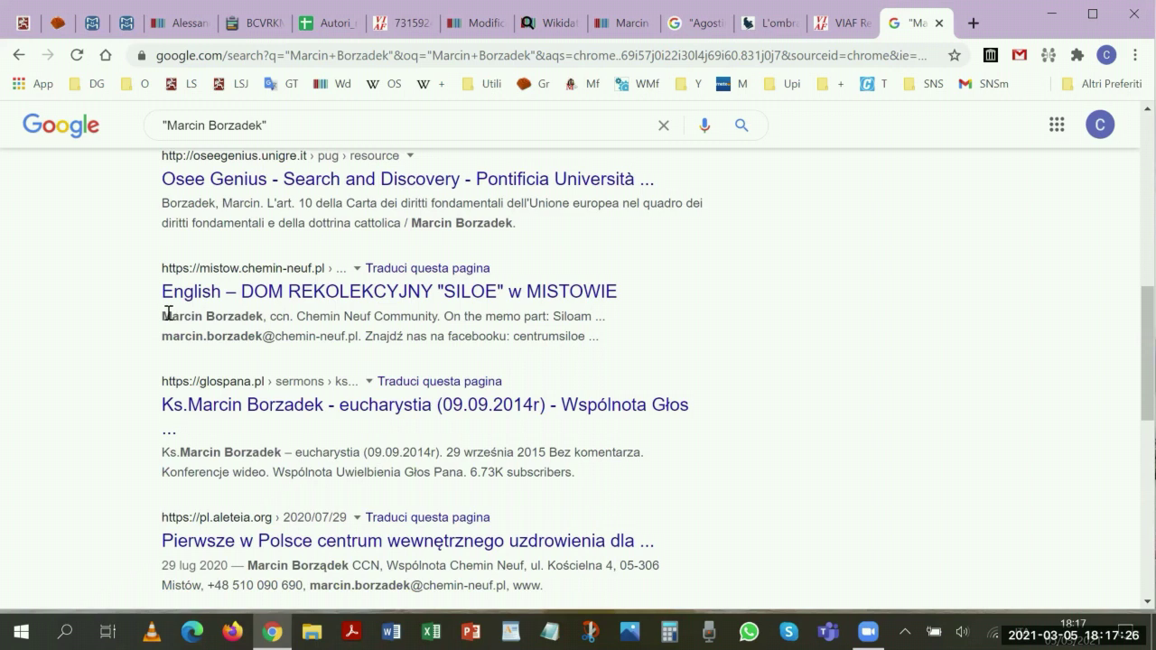
{"action": "left_click_drag", "start_coordinate": [164, 316], "coordinate": [426, 318]}
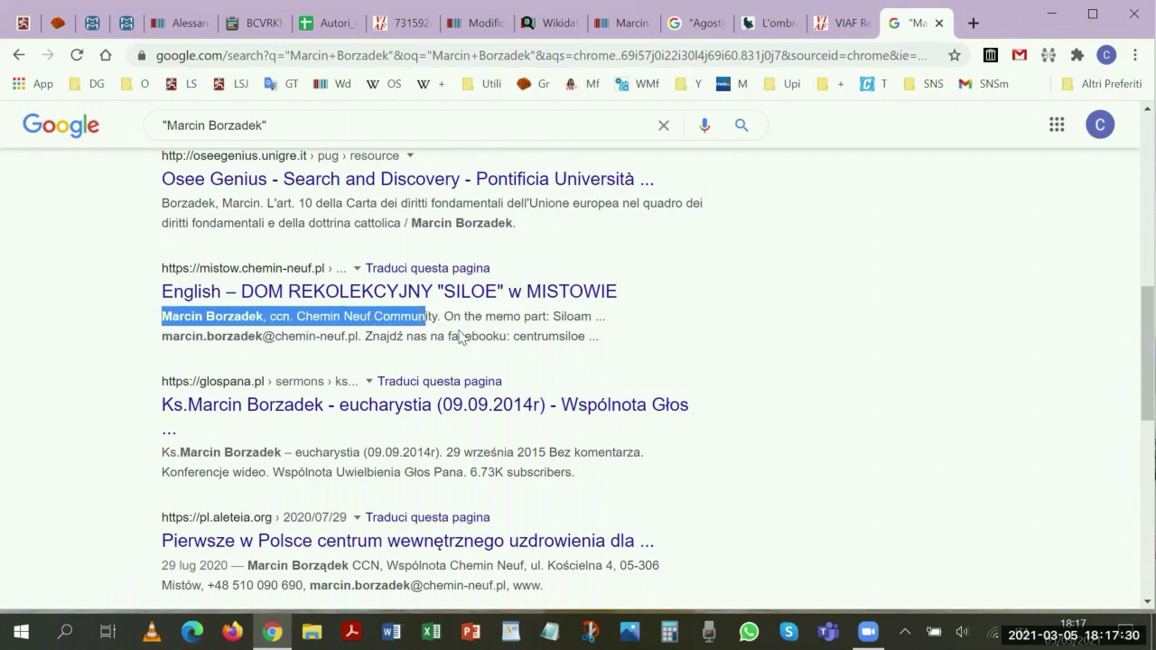
Scroll through the remaining Google results, including a Chemin Neuf community page.
{"action": "scroll", "coordinate": [466, 333], "scroll_direction": "down", "scroll_amount": 1}
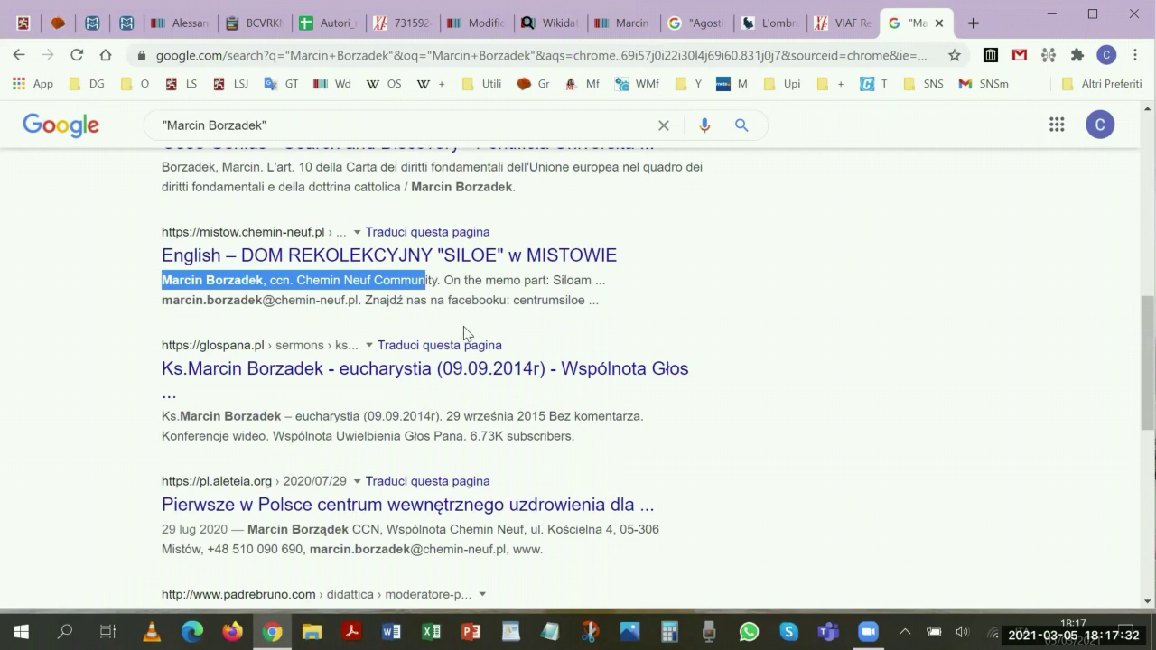
{"action": "scroll", "coordinate": [464, 332], "scroll_direction": "down", "scroll_amount": 5}
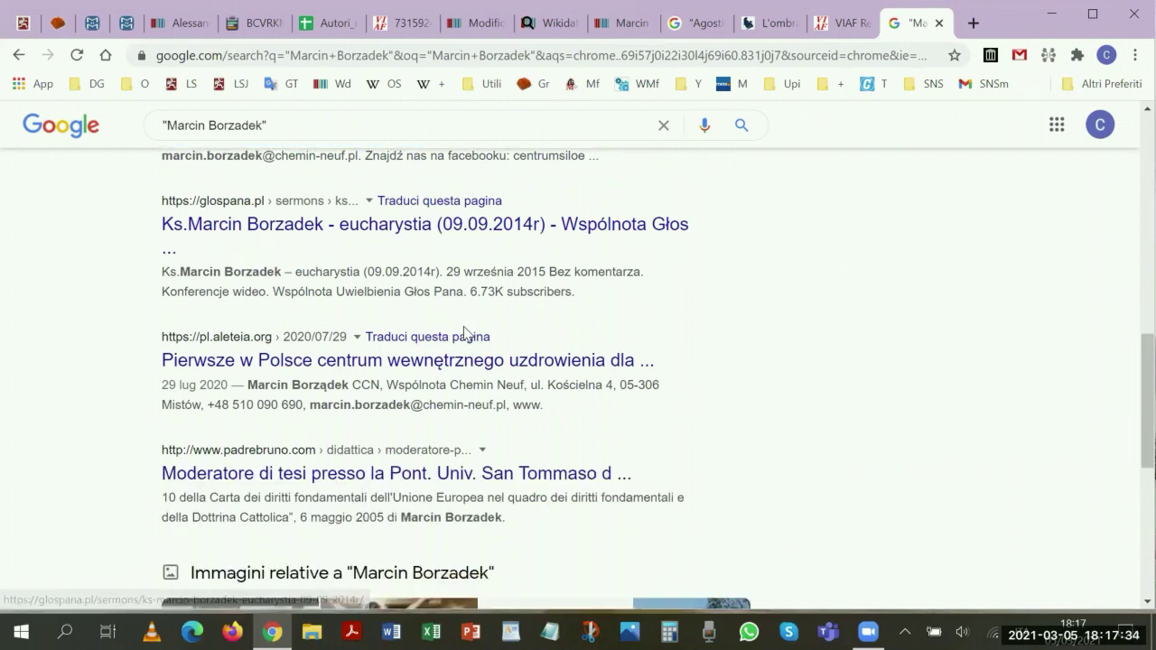
{"action": "scroll", "coordinate": [465, 326], "scroll_direction": "down", "scroll_amount": 3}
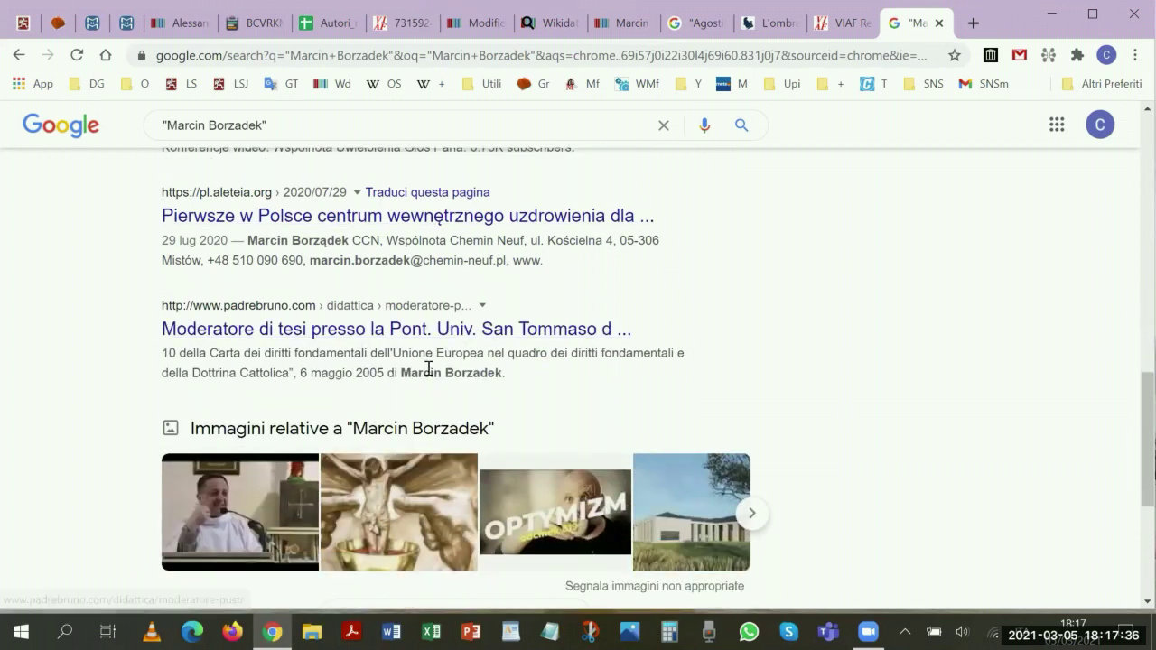
{"action": "scroll", "coordinate": [428, 376], "scroll_direction": "down", "scroll_amount": 6}
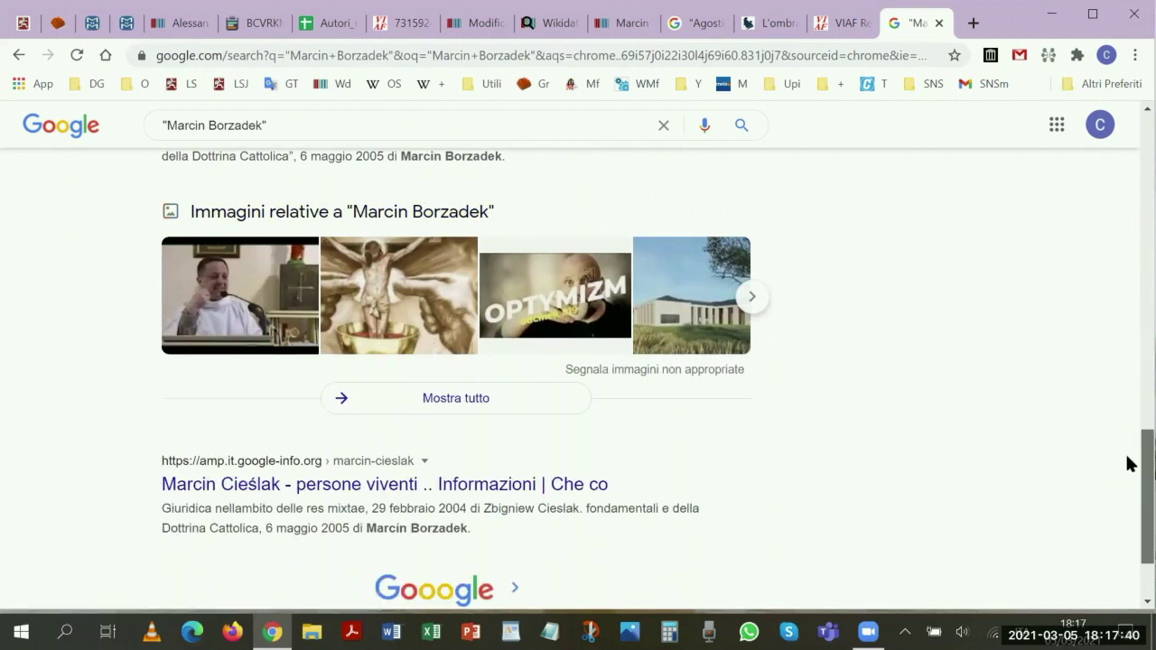
{"action": "scroll", "coordinate": [1128, 461], "scroll_direction": "up", "scroll_amount": 2}
{"action": "scroll", "coordinate": [1127, 436], "scroll_direction": "up", "scroll_amount": 5}
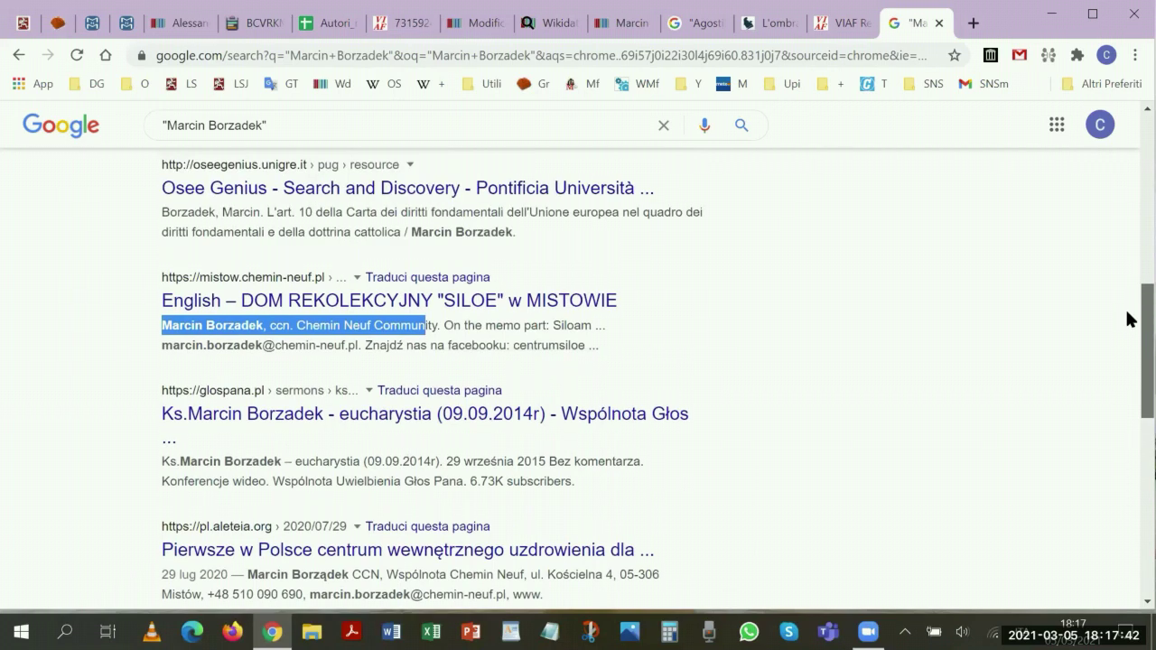
{"action": "scroll", "coordinate": [1128, 310], "scroll_direction": "up", "scroll_amount": 1}
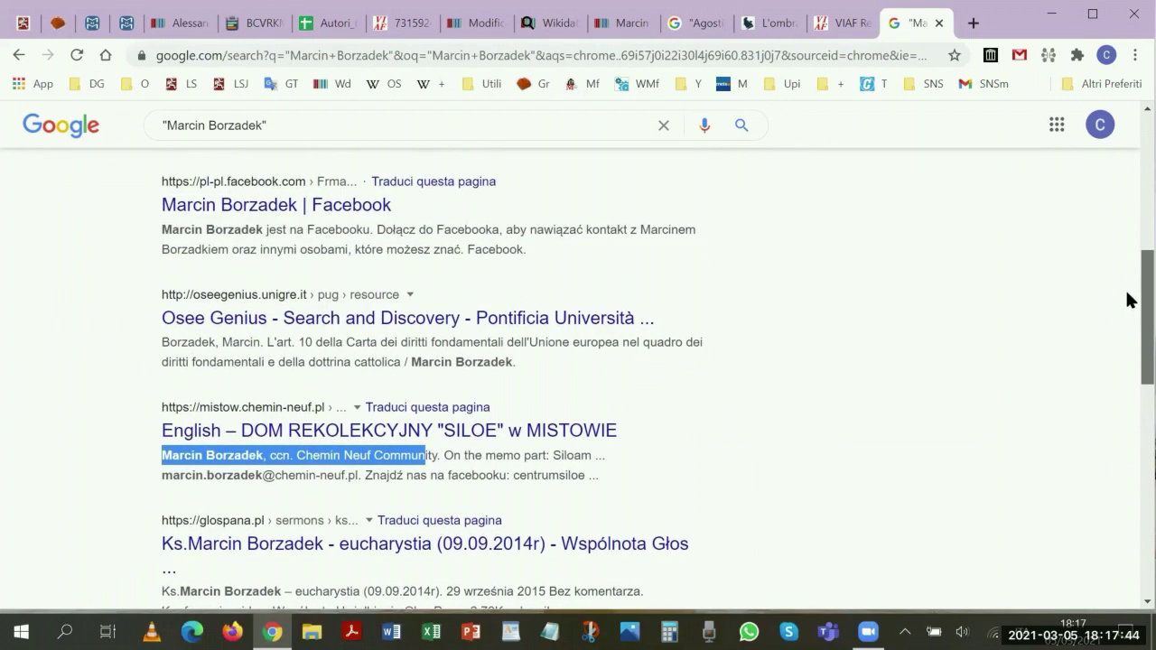
{"action": "scroll", "coordinate": [1129, 289], "scroll_direction": "up", "scroll_amount": 2}
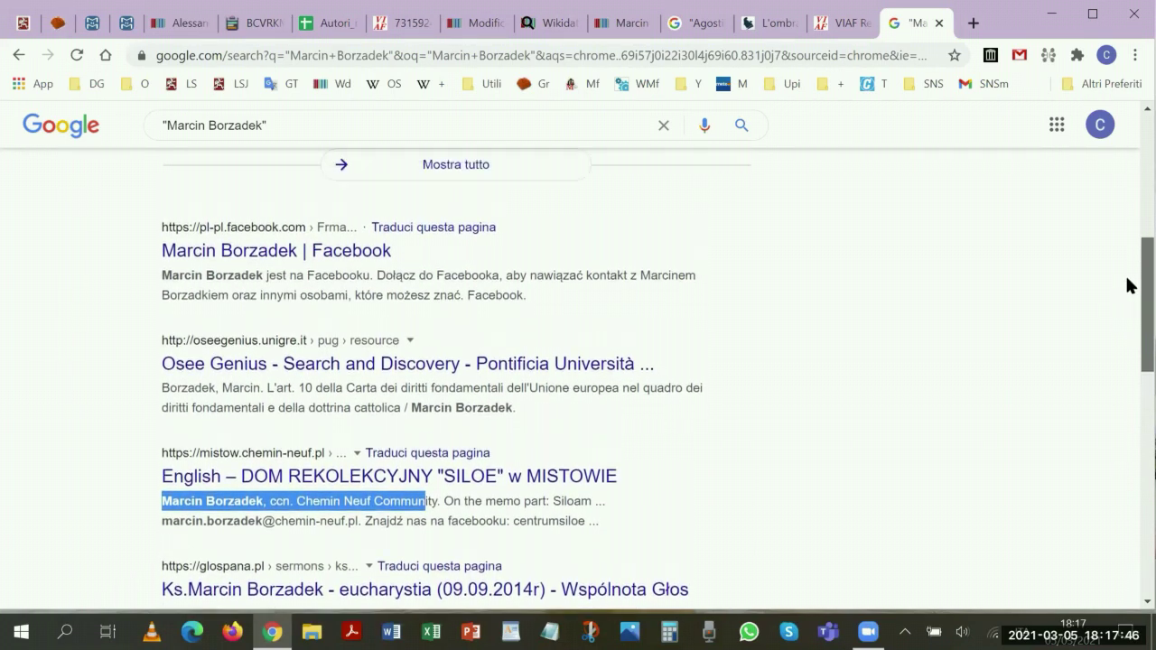
{"action": "scroll", "coordinate": [1131, 262], "scroll_direction": "down", "scroll_amount": 1}
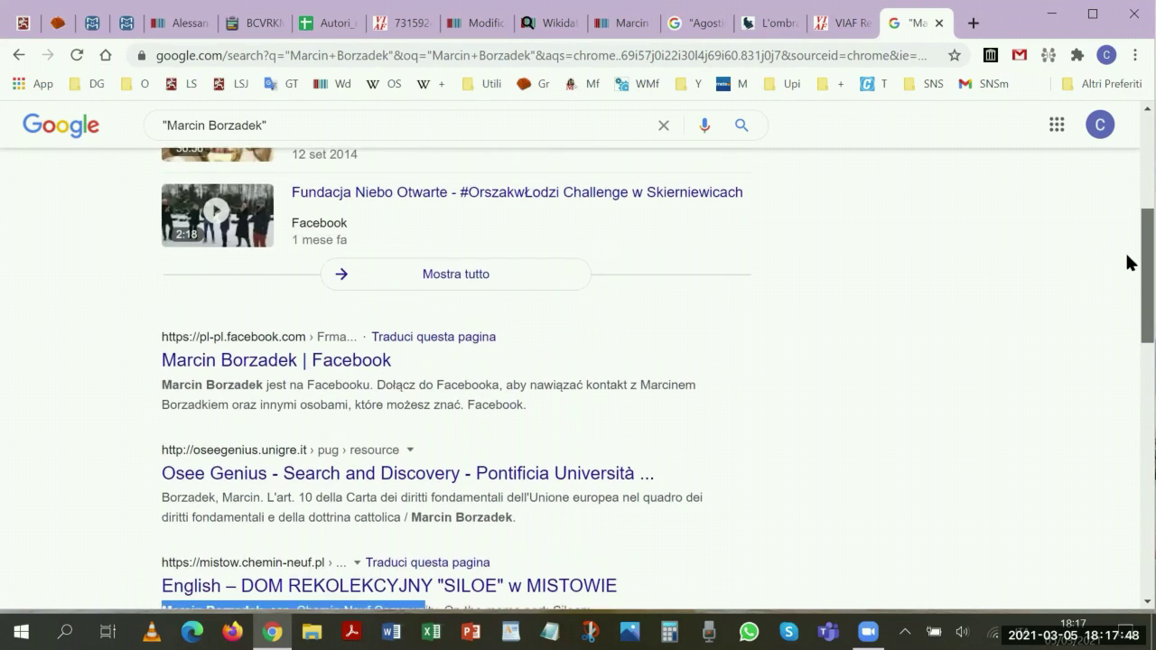
{"action": "left_click", "coordinate": [905, 218]}
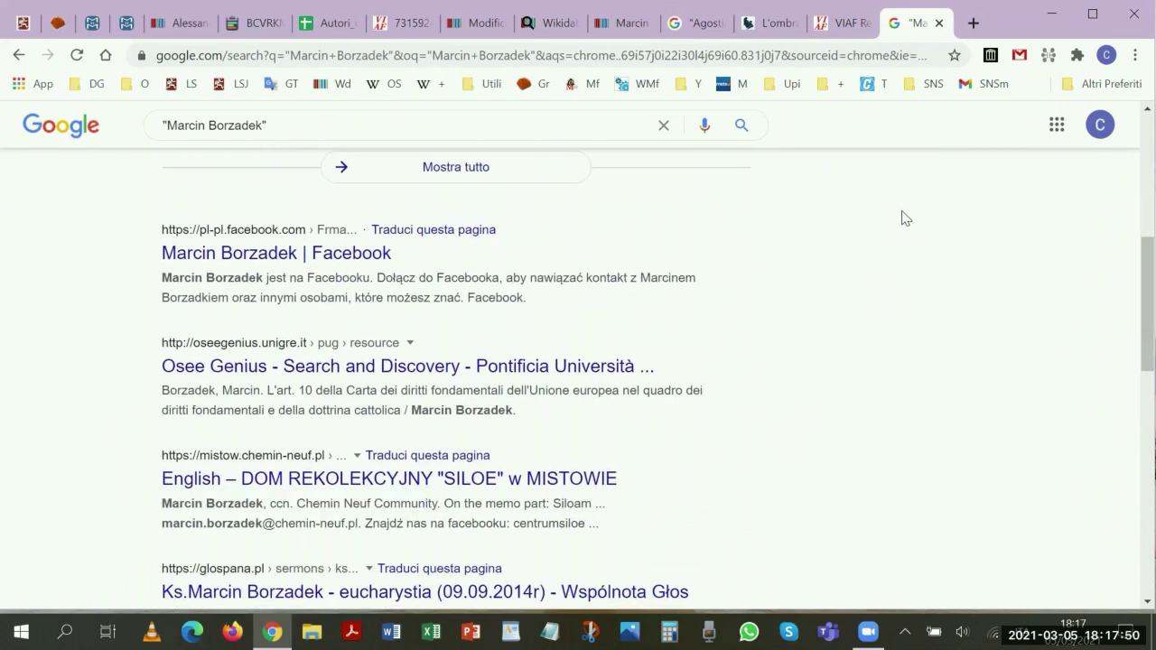